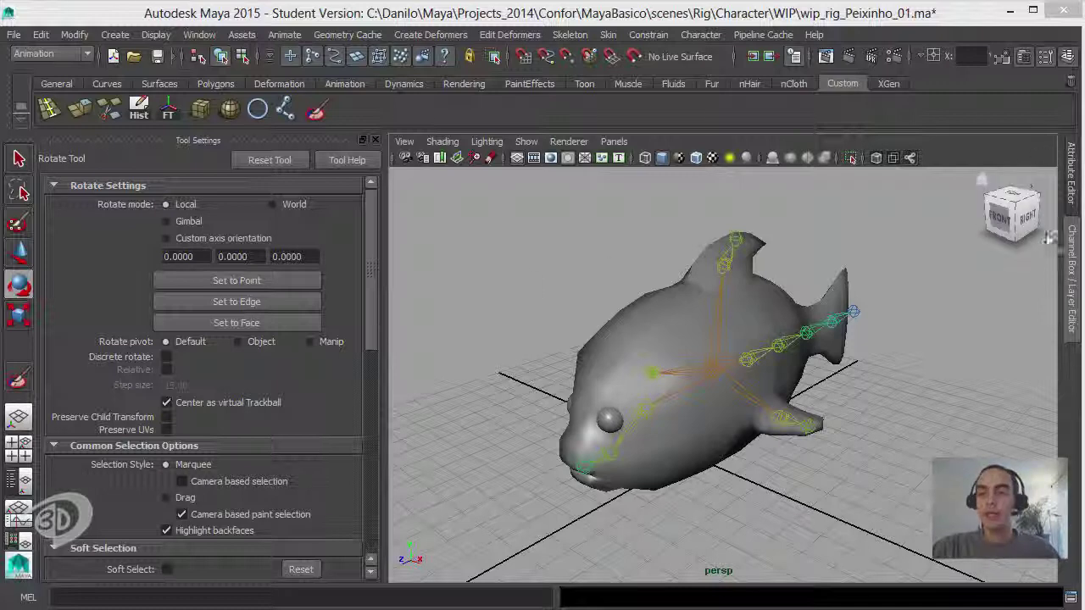
Show the Channel Box and an Outliner/Persp layout with a widened Outliner, then select Root_Jnt.
click(1072, 264)
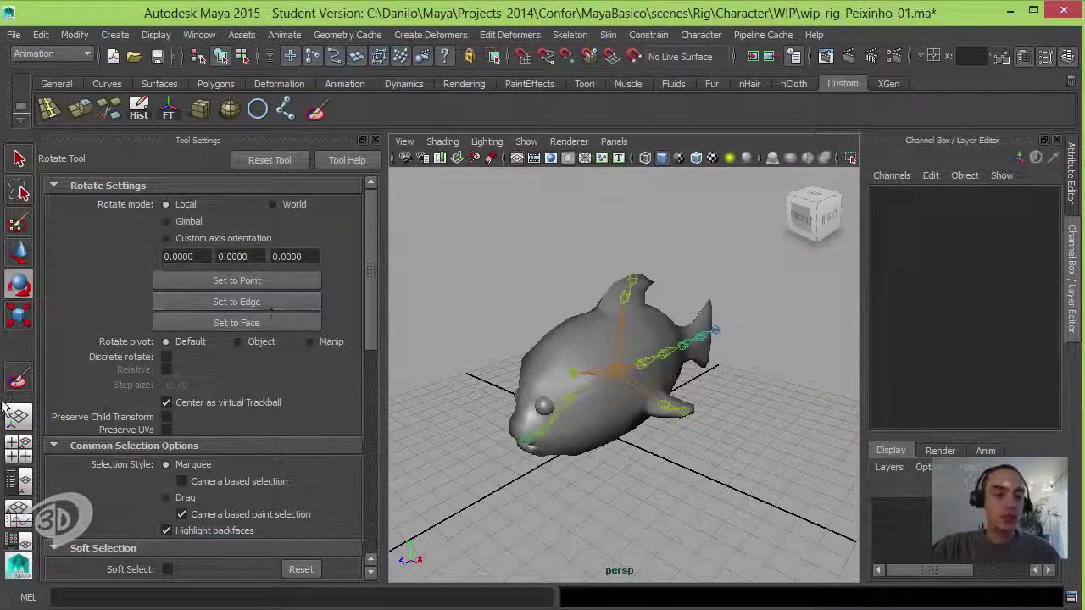
click(375, 139)
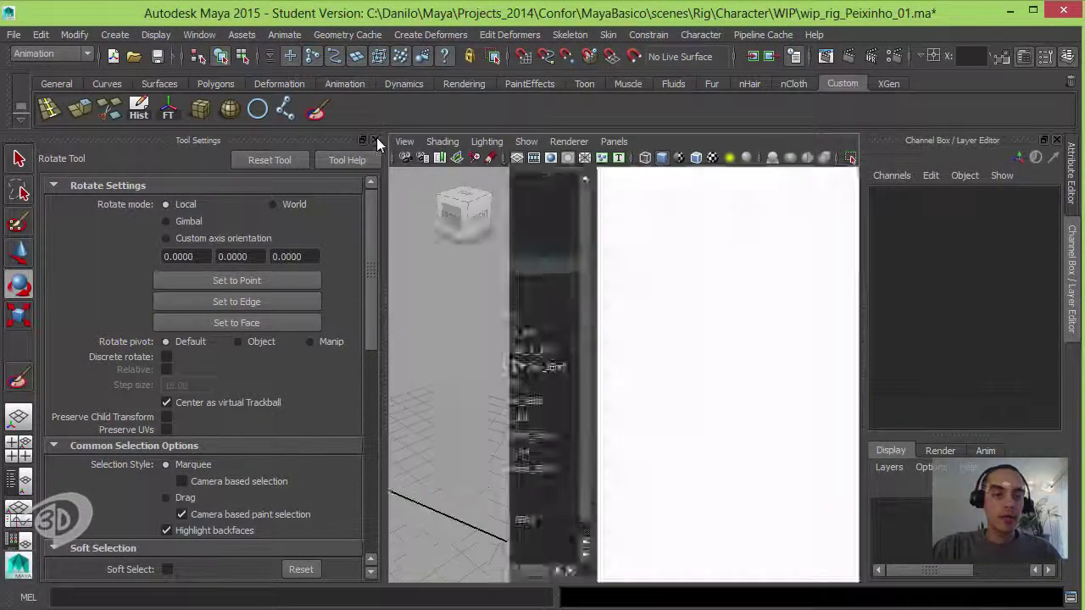
click(18, 481)
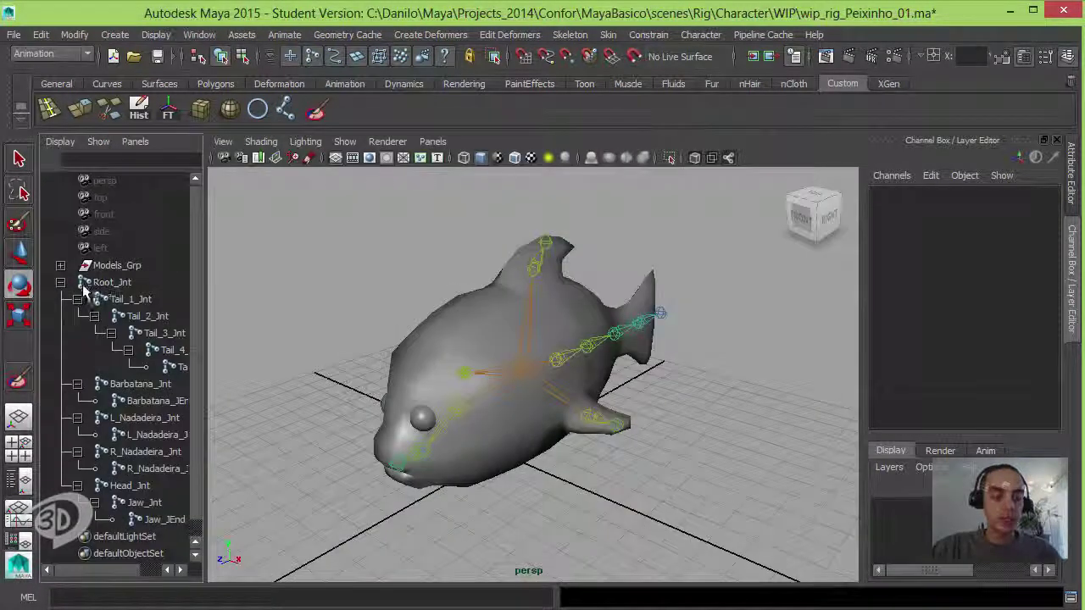
click(61, 284)
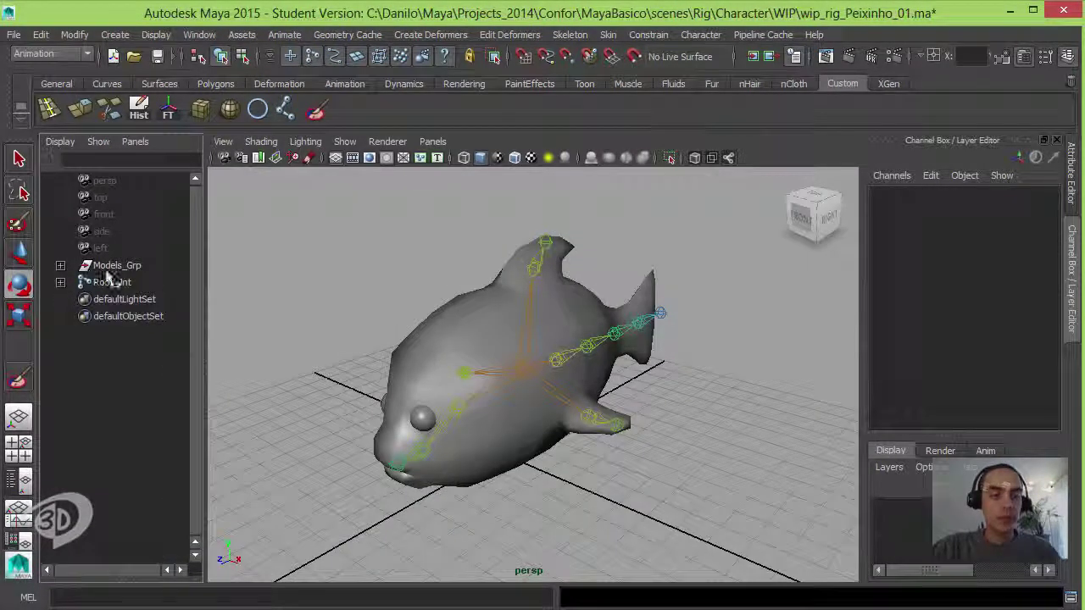
drag(207, 265, 267, 265)
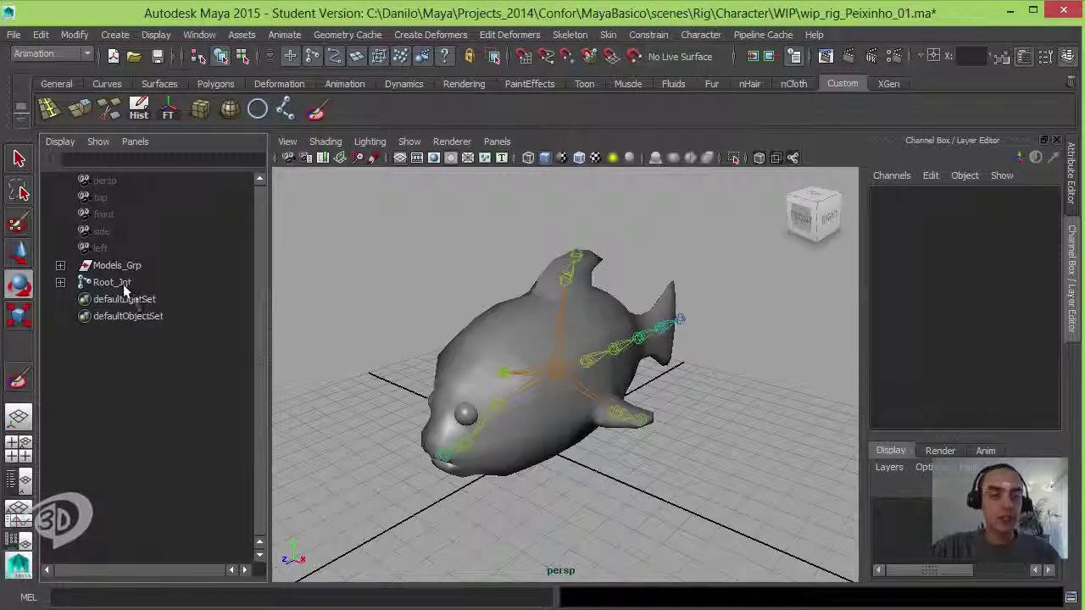
click(123, 284)
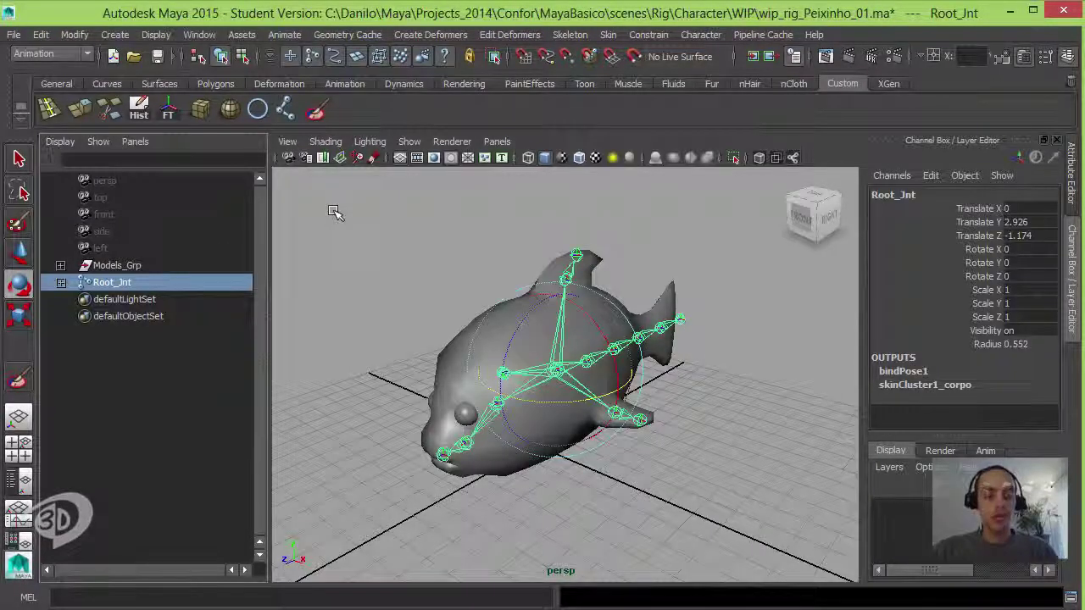
Group Root_Jnt and name the new group Data_Grp.
key(ctrl+g)
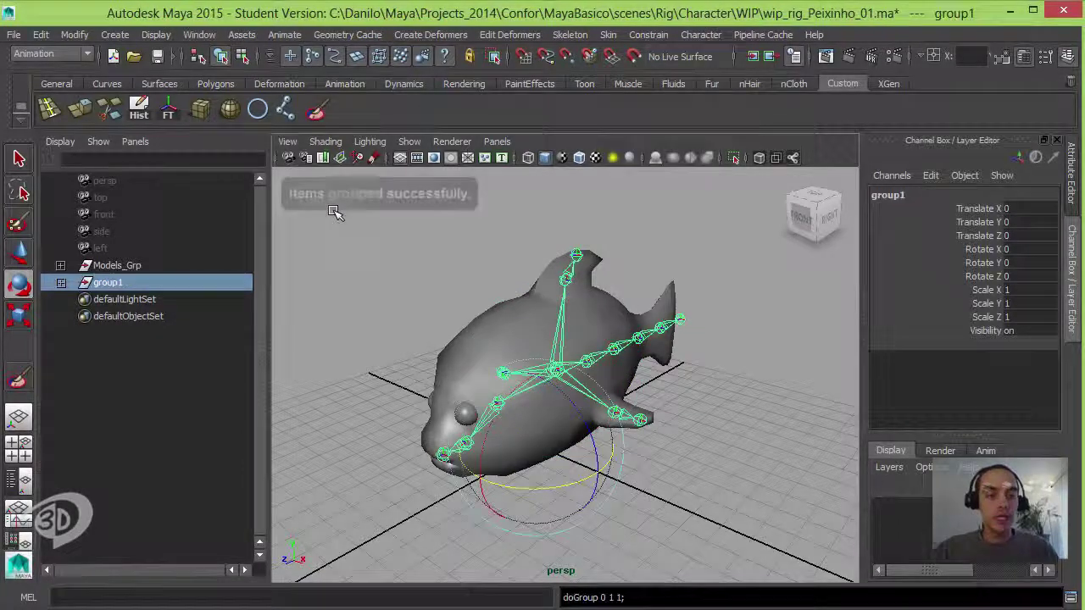
double_click(109, 283)
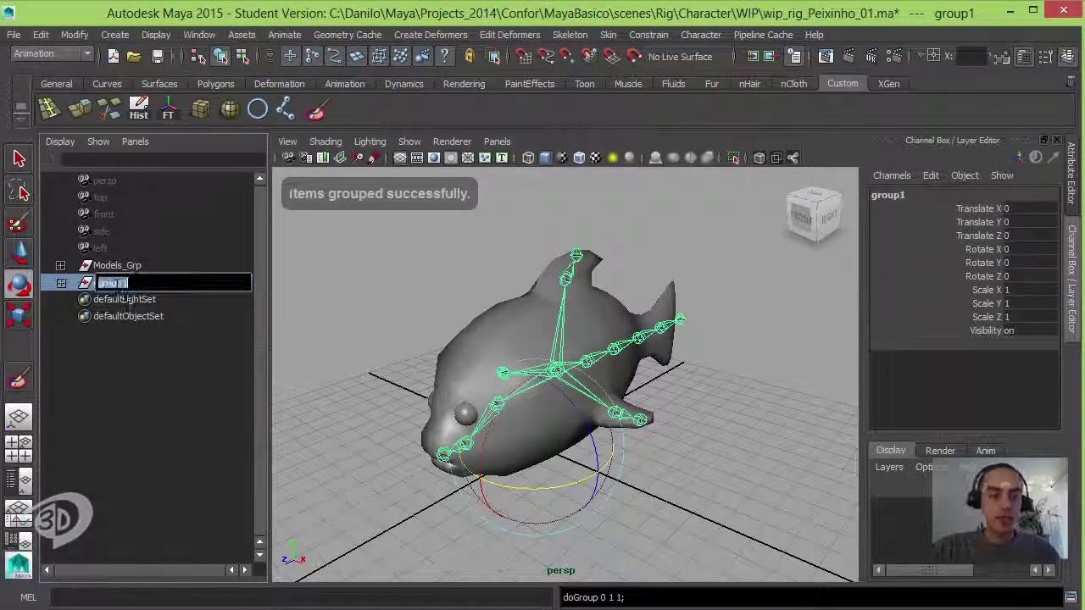
text(Data_Gr)
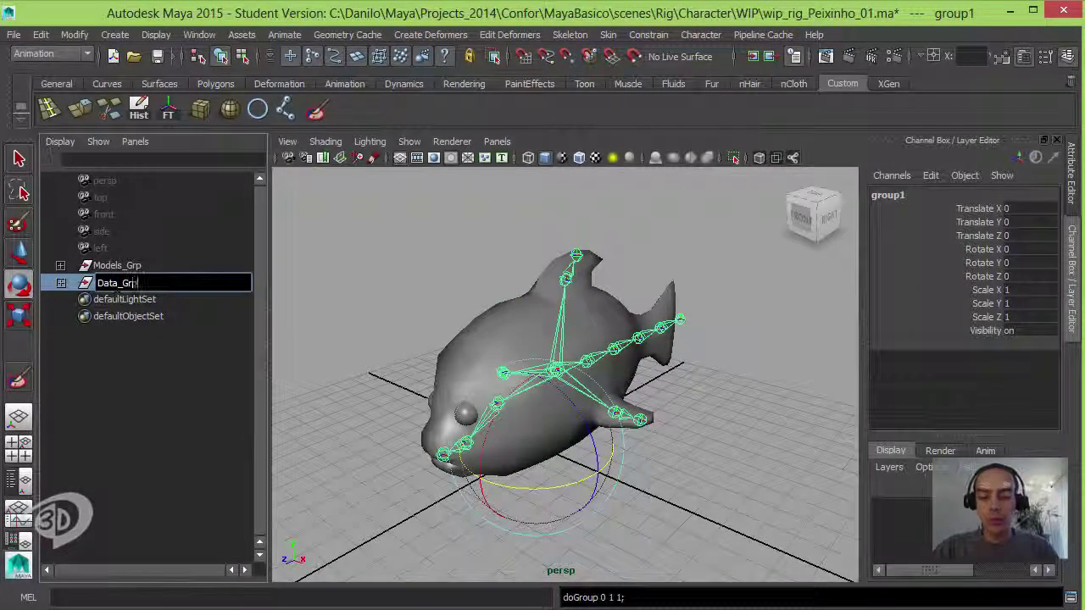
text(p)
key(Return)
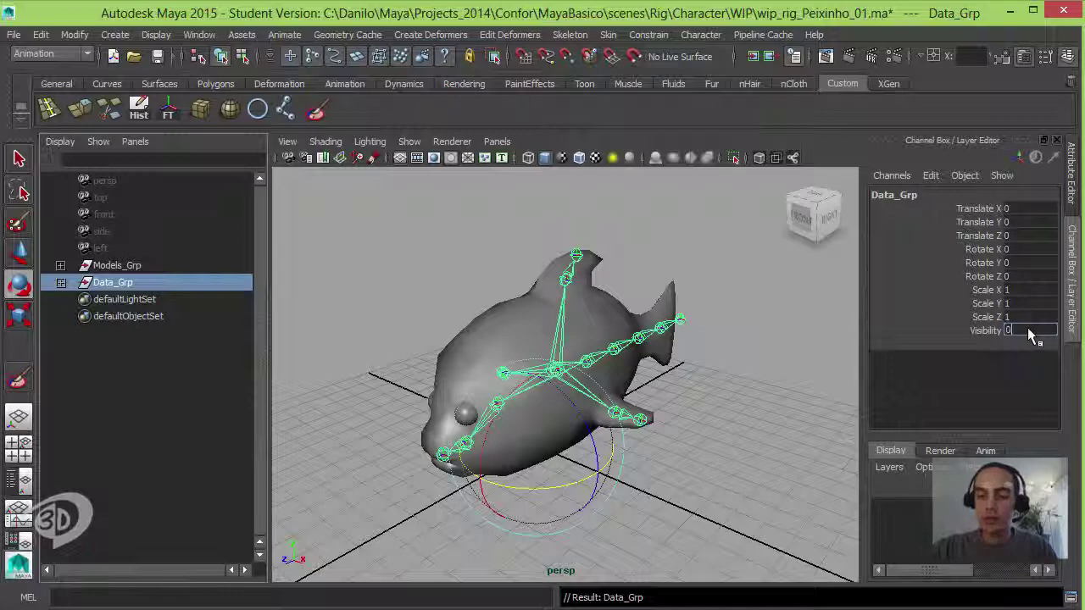
Set Data_Grp's Visibility to 0, then undo to turn it back on.
text(0)
key(Return)
mouse_move(726, 359)
alt+mouse_down()
mouse_move(604, 349)
mouse_move(624, 375)
mouse_move(667, 387)
alt+mouse_up()
key(ctrl+z)
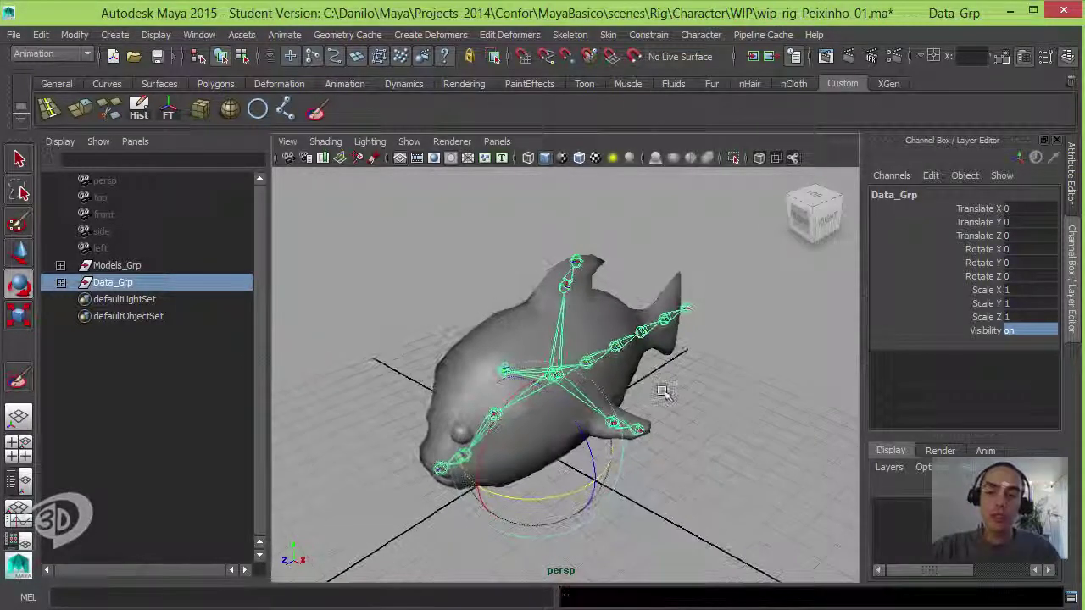
click(681, 371)
click(616, 346)
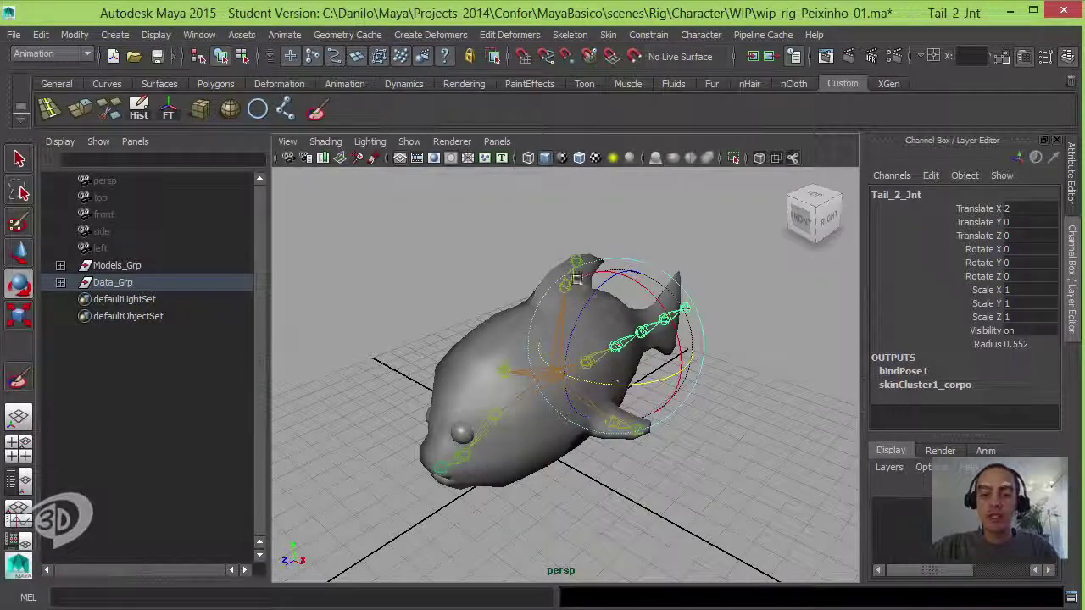
click(575, 262)
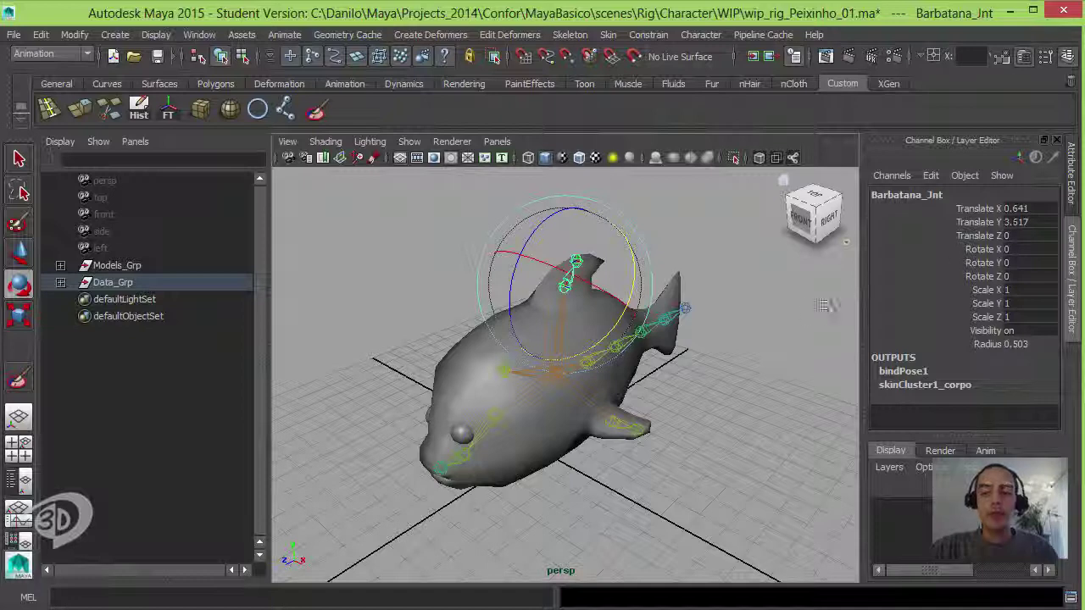
click(702, 367)
alt+drag(702, 369, 709, 371)
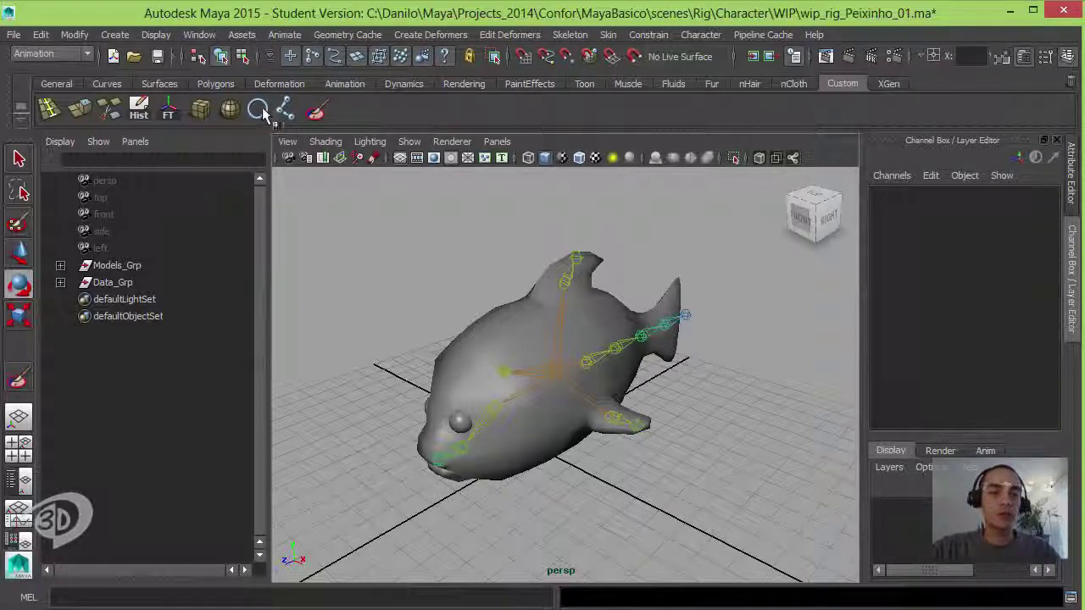
Create a NURBS circle from the shelf and rename it Root_Ctrl.
click(258, 109)
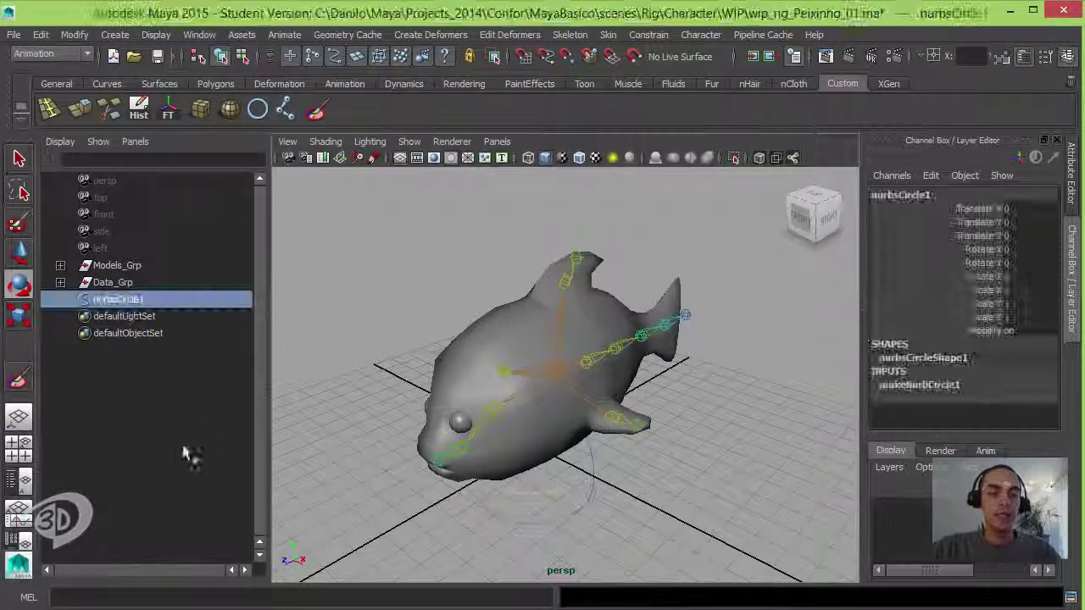
double_click(127, 300)
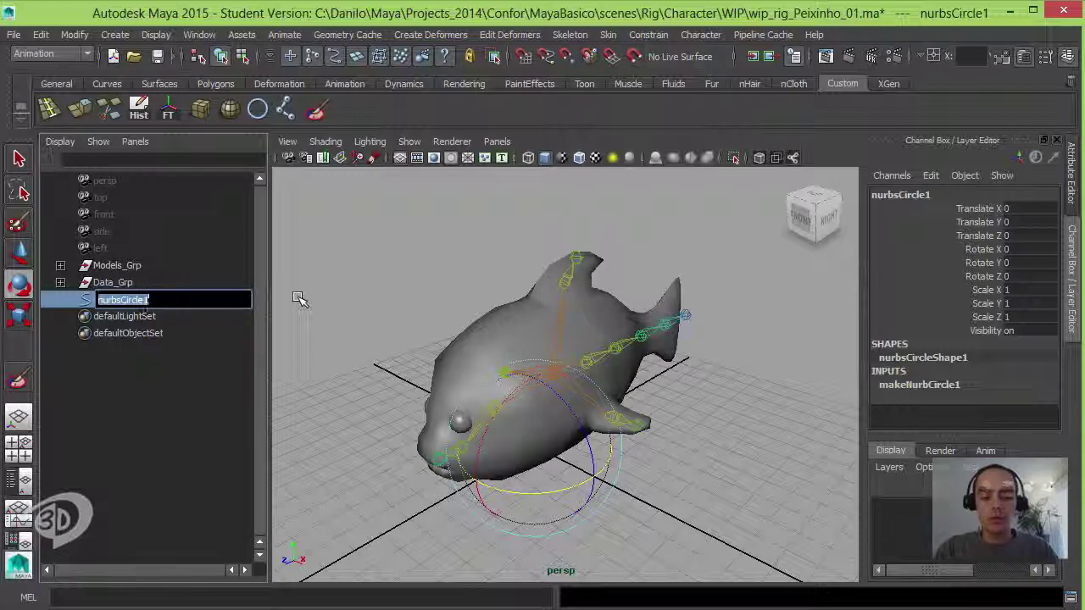
text(Root_Ctr)
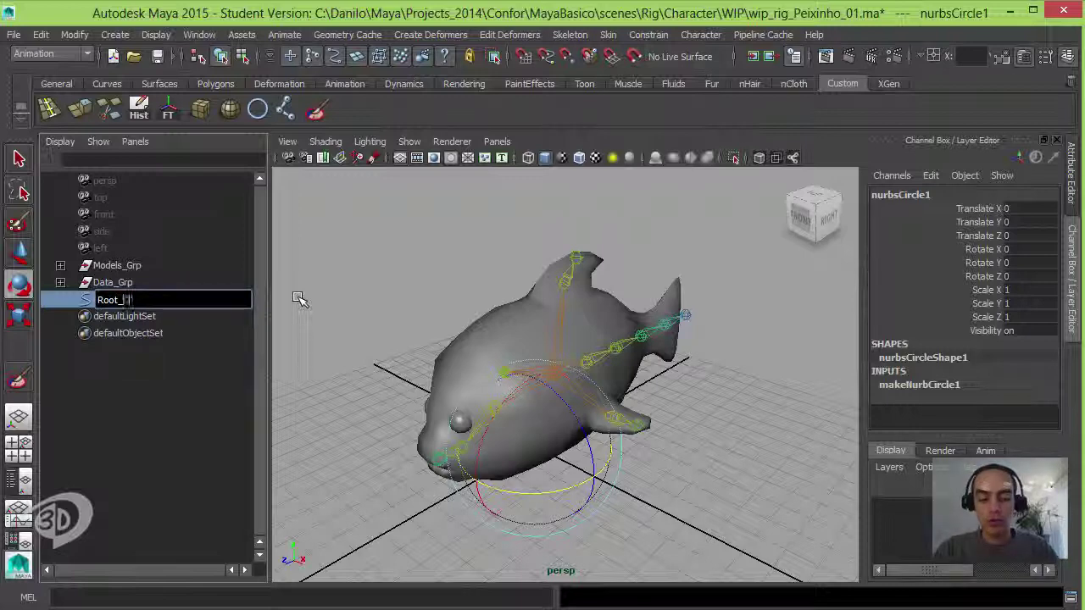
text(l)
key(Return)
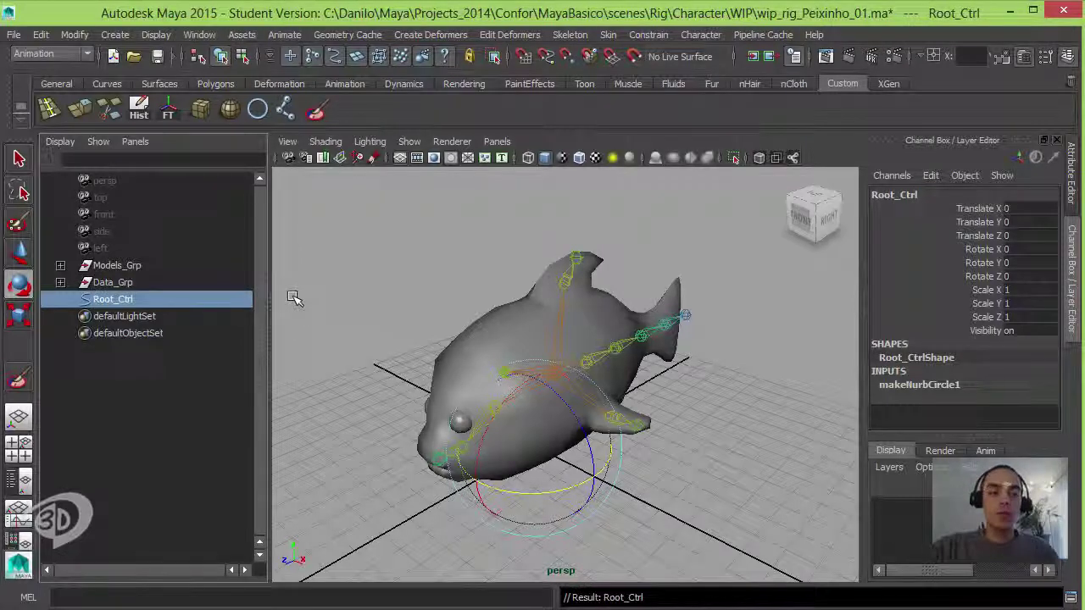
alt+drag(484, 381, 543, 381)
scroll(574, 388, up, 3)
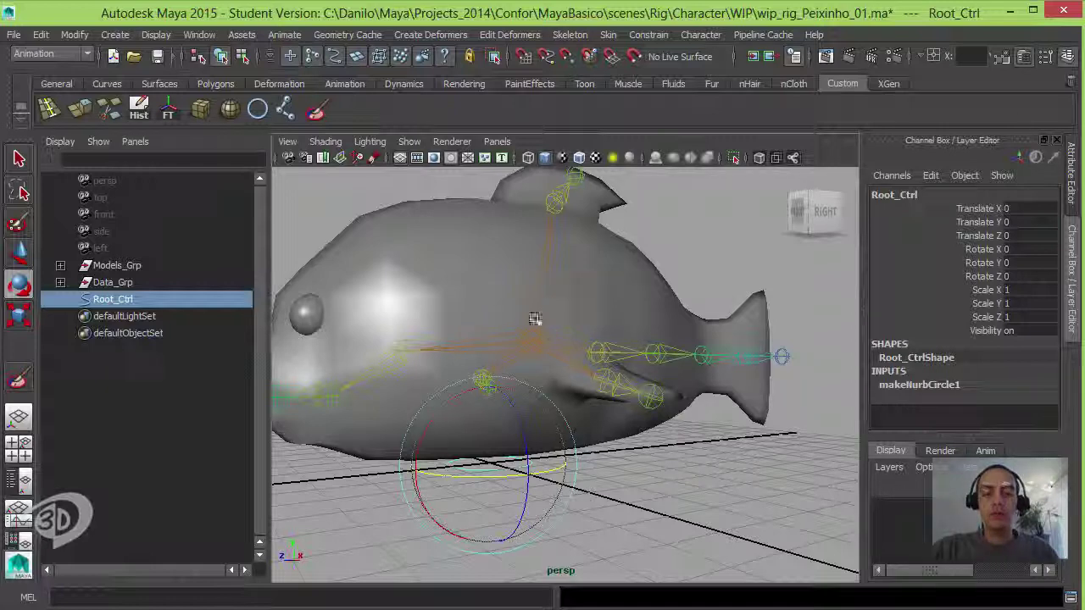
mouse_move(537, 325)
alt+mouse_down()
mouse_move(552, 347)
mouse_move(512, 348)
mouse_move(497, 334)
mouse_move(497, 347)
alt+mouse_up()
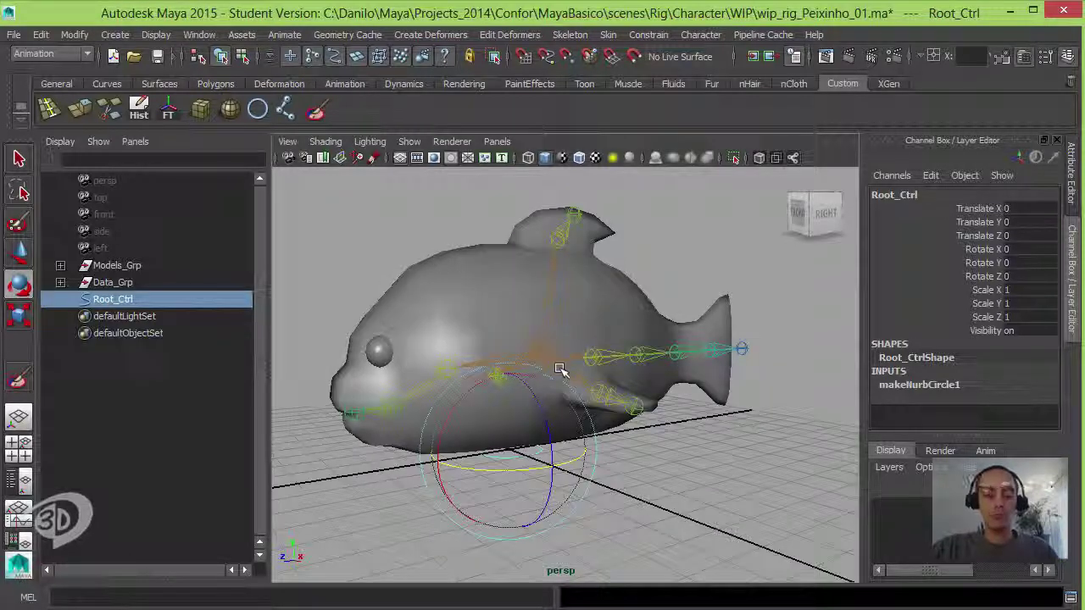
Set Root_Ctrl's Translate X, Y and Z to 0 in the Channel Box.
key(w)
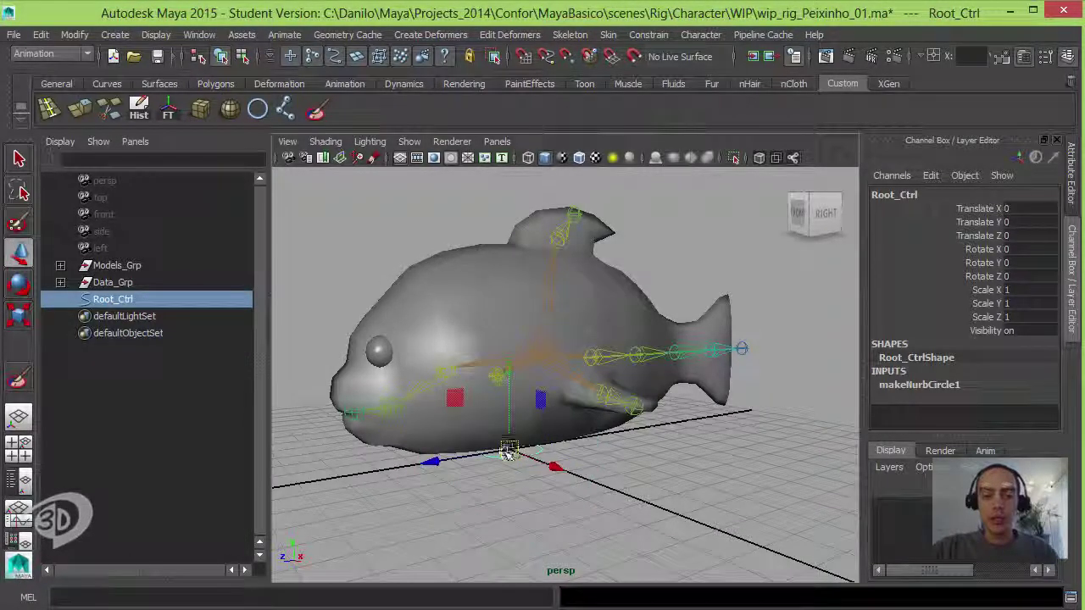
mouse_move(513, 450)
mouse_down()
mouse_move(530, 427)
mouse_move(543, 356)
mouse_move(751, 550)
mouse_up()
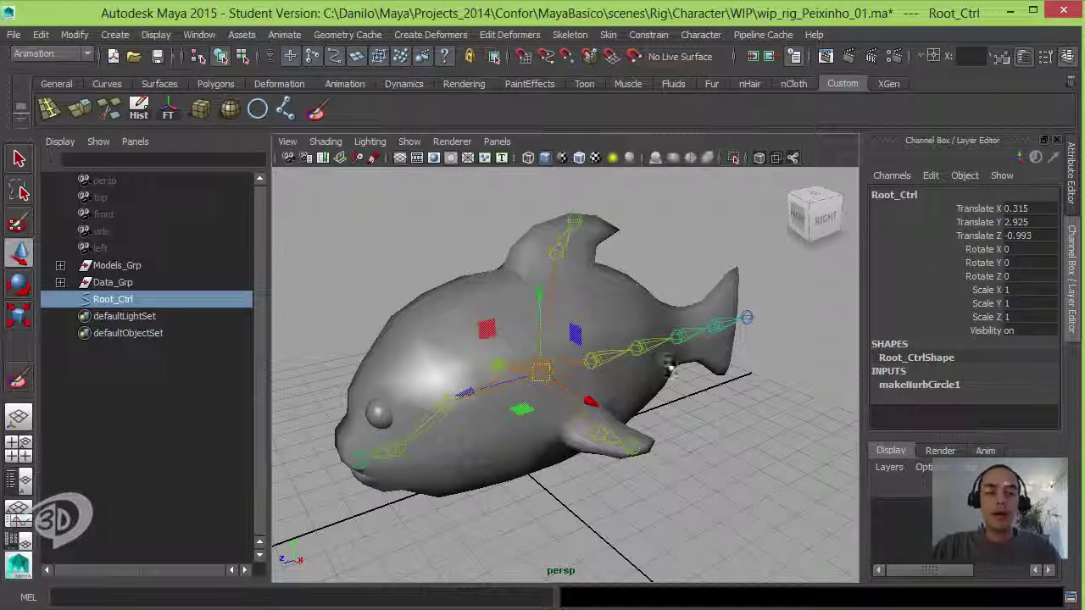
drag(1041, 240, 1034, 209)
text(0)
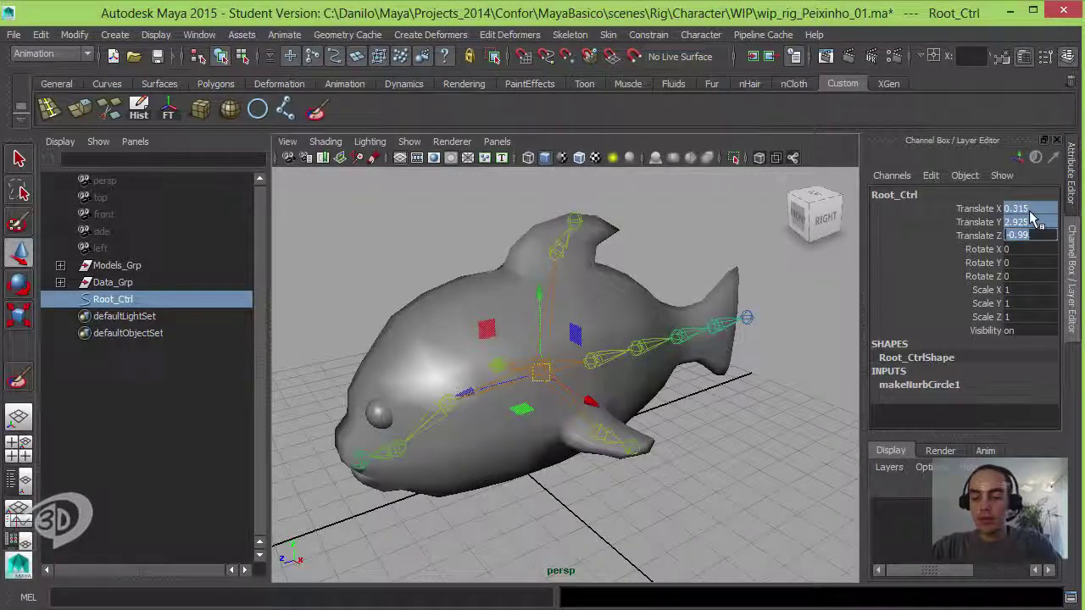
key(Return)
Delete Root_Ctrl's construction history and freeze its transformations.
alt+drag(717, 429, 685, 395)
scroll(686, 395, up, 5)
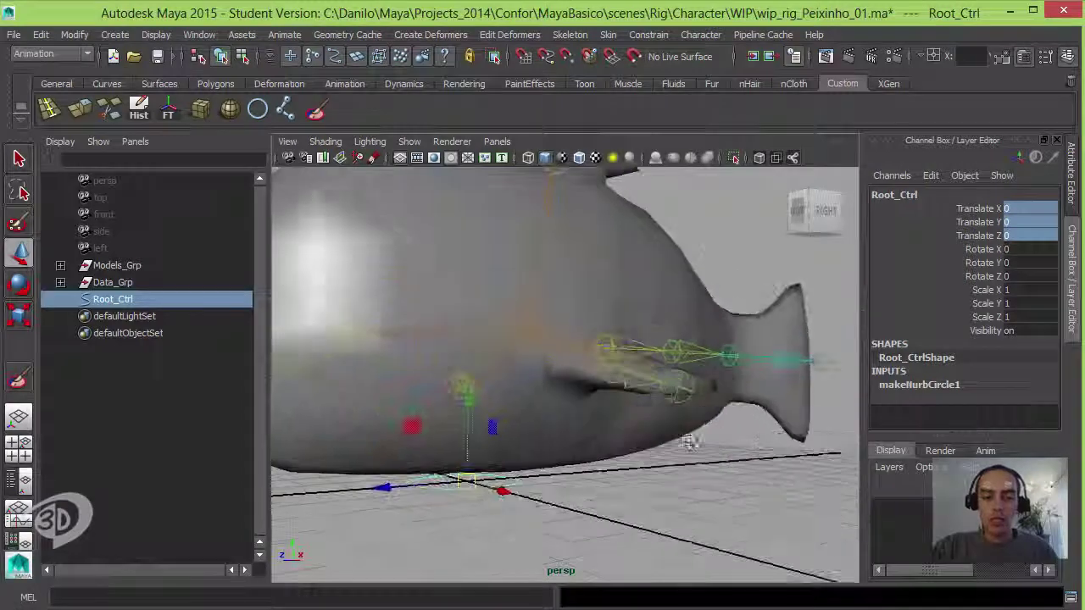
mouse_move(690, 443)
alt+mouse_down()
mouse_move(759, 387)
mouse_move(738, 348)
alt+mouse_up()
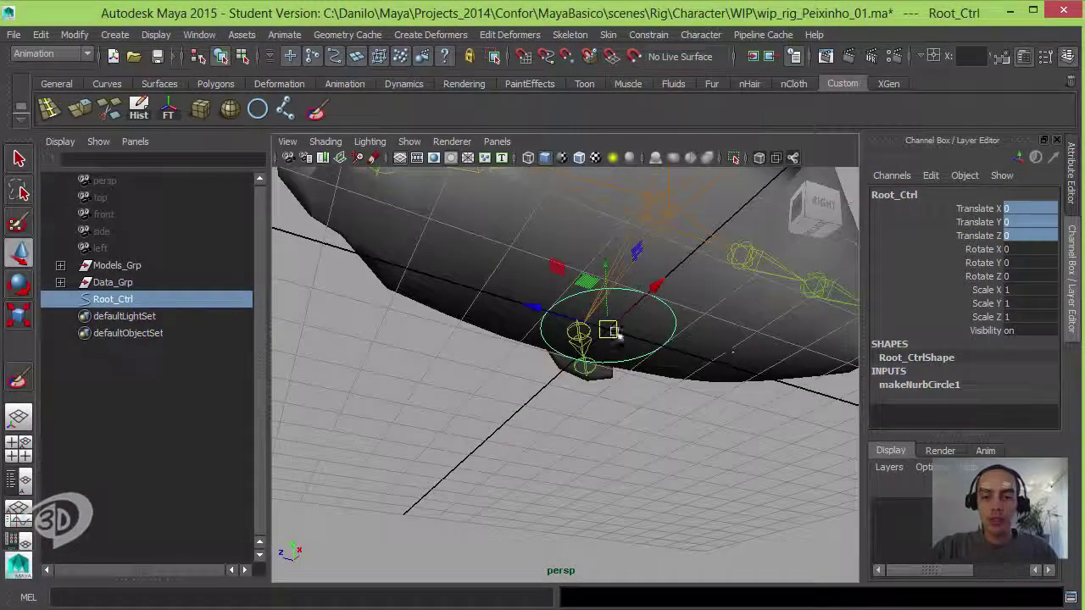
alt+drag(603, 384, 602, 405)
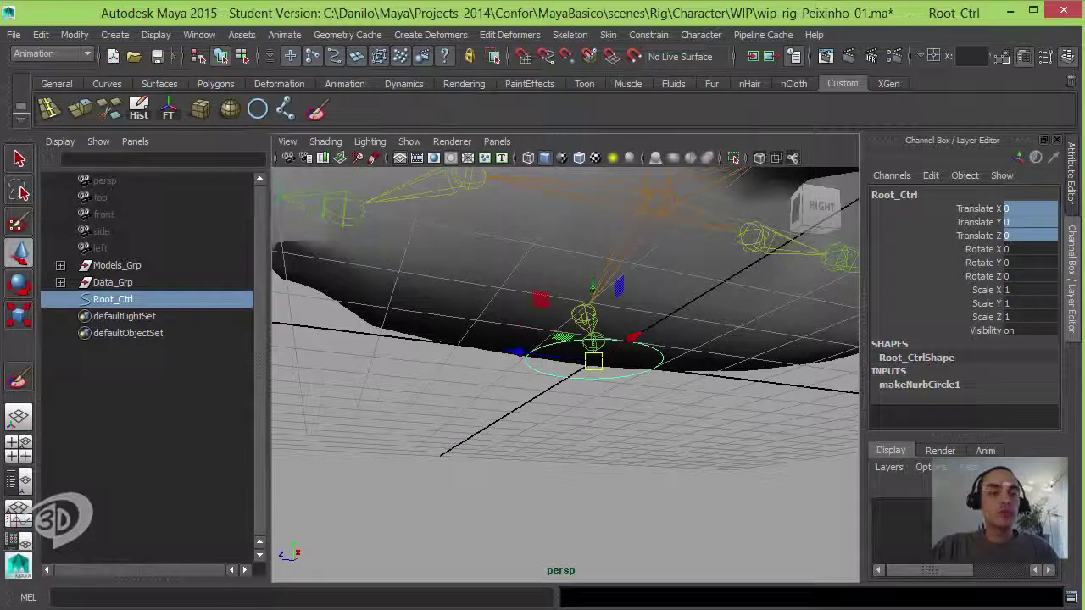
click(139, 108)
click(168, 108)
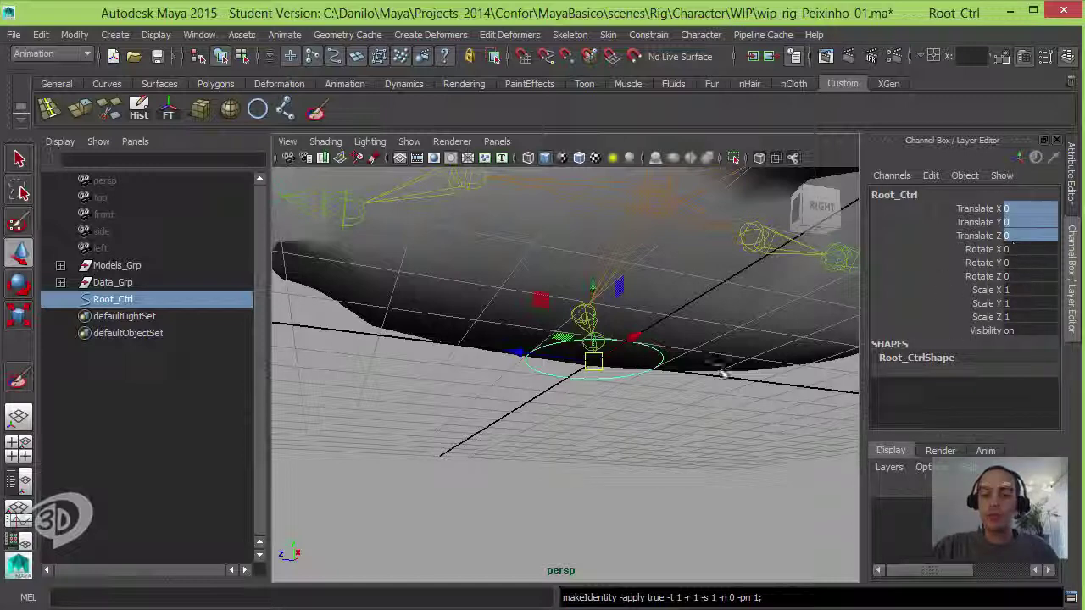
alt+drag(573, 412, 567, 418)
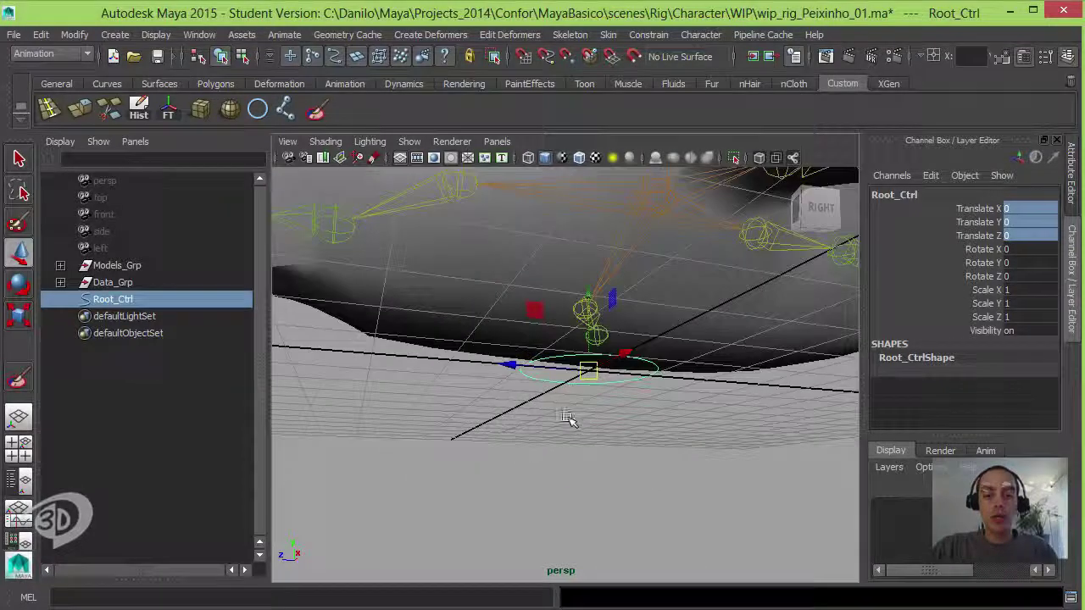
Group Root_Ctrl and rename the group first Root_Zero, then Root_Ctrl_Zero.
key(ctrl+g)
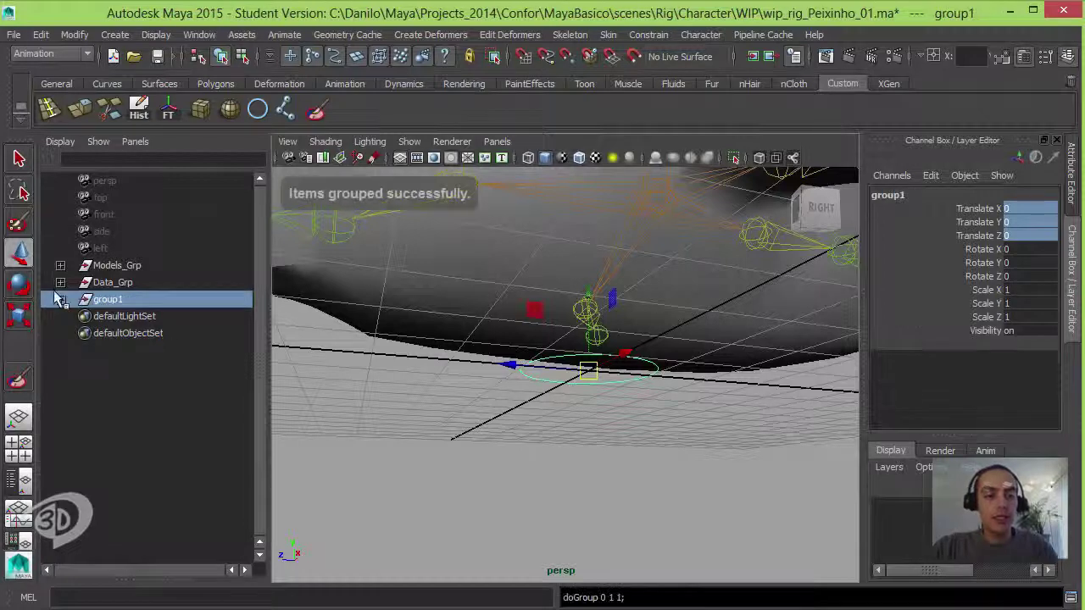
double_click(161, 303)
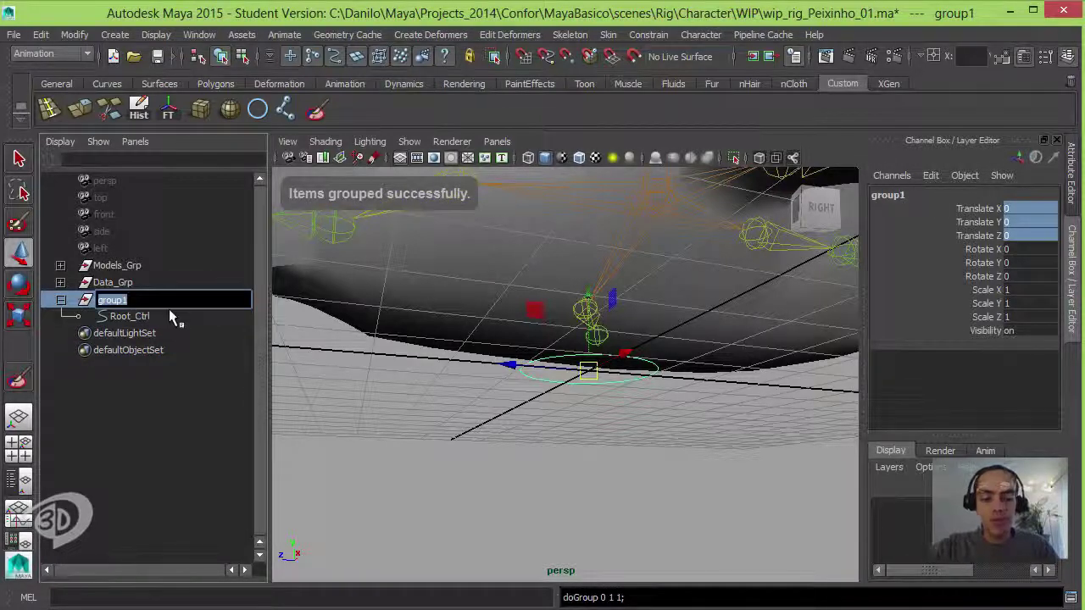
text(Root_)
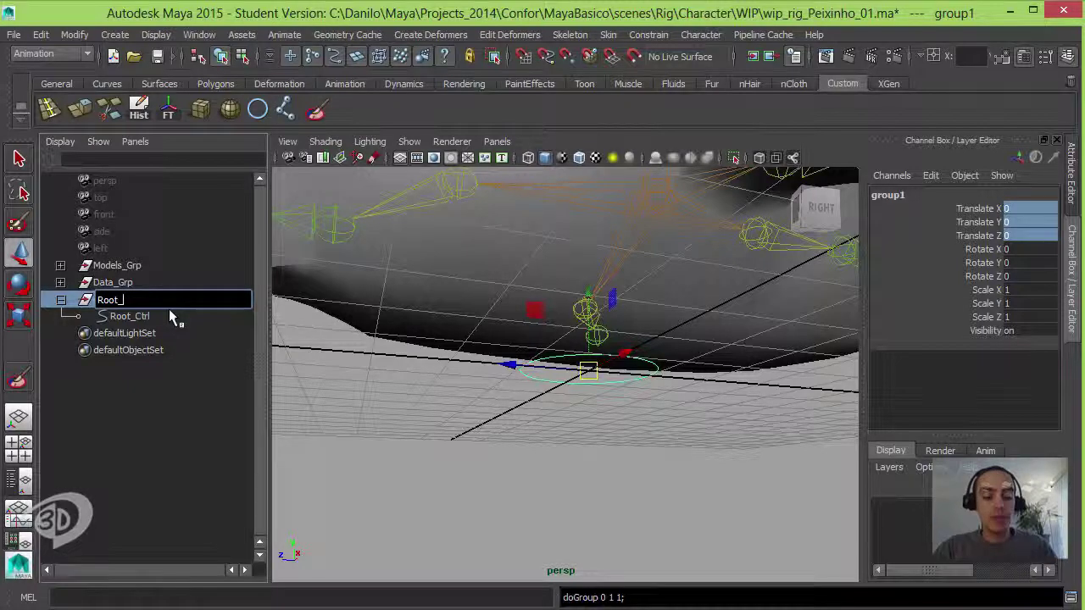
text(Zero)
key(Return)
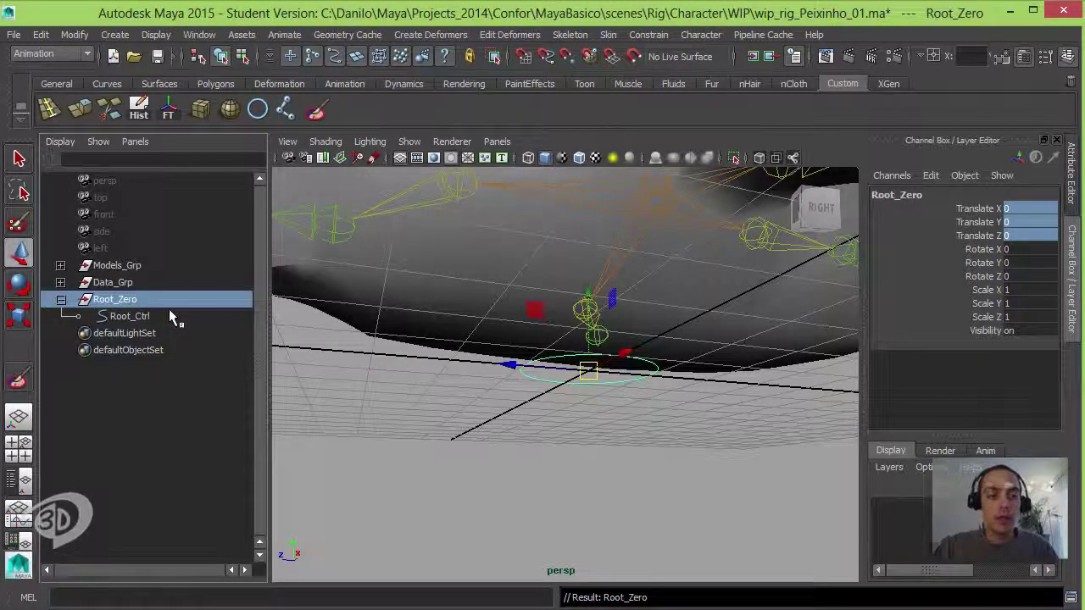
double_click(118, 301)
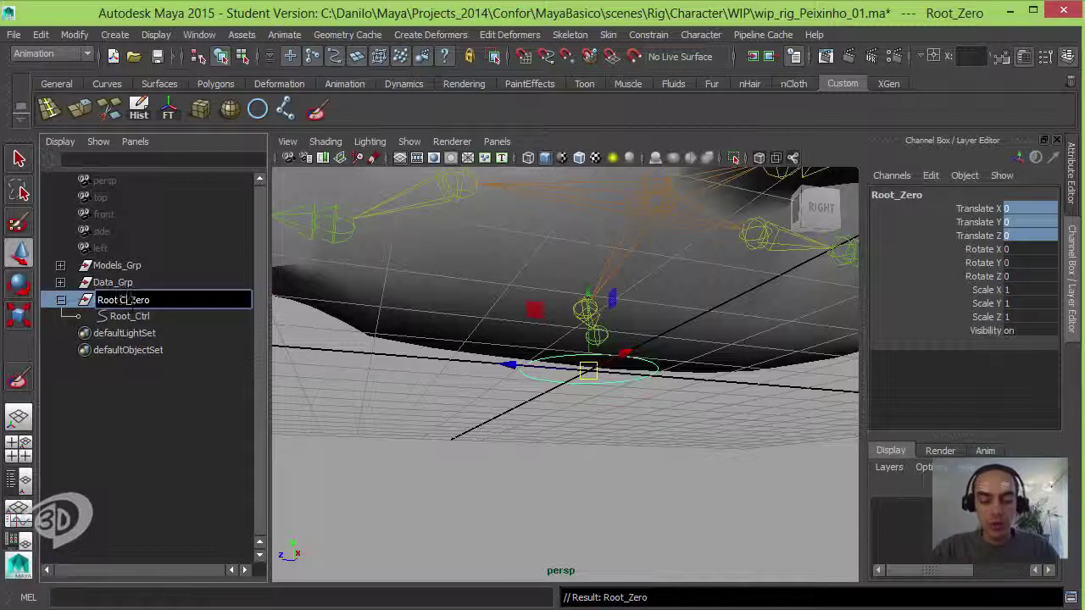
key(Return)
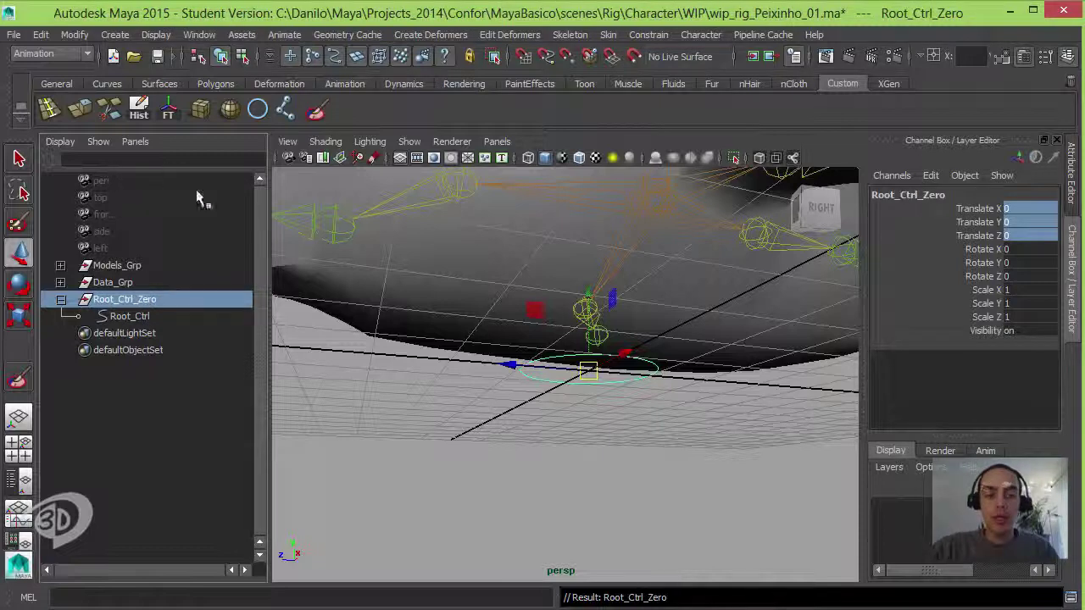
click(163, 316)
click(153, 301)
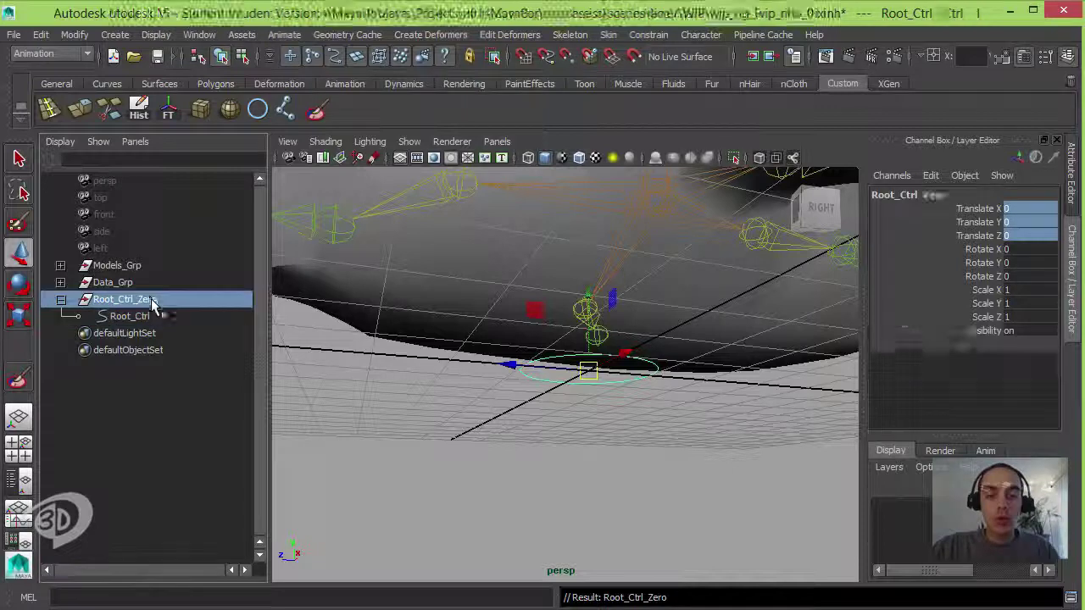
alt+drag(597, 331, 669, 418)
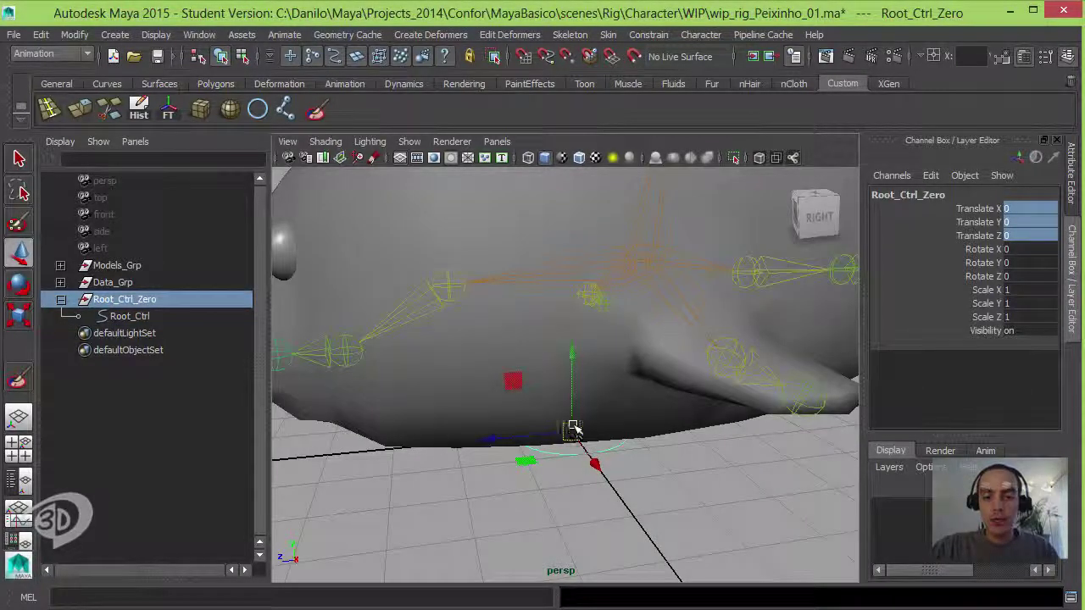
Try moving Root_Ctrl_Zero and undo it, then select and deselect the fish mesh.
drag(573, 428, 642, 267)
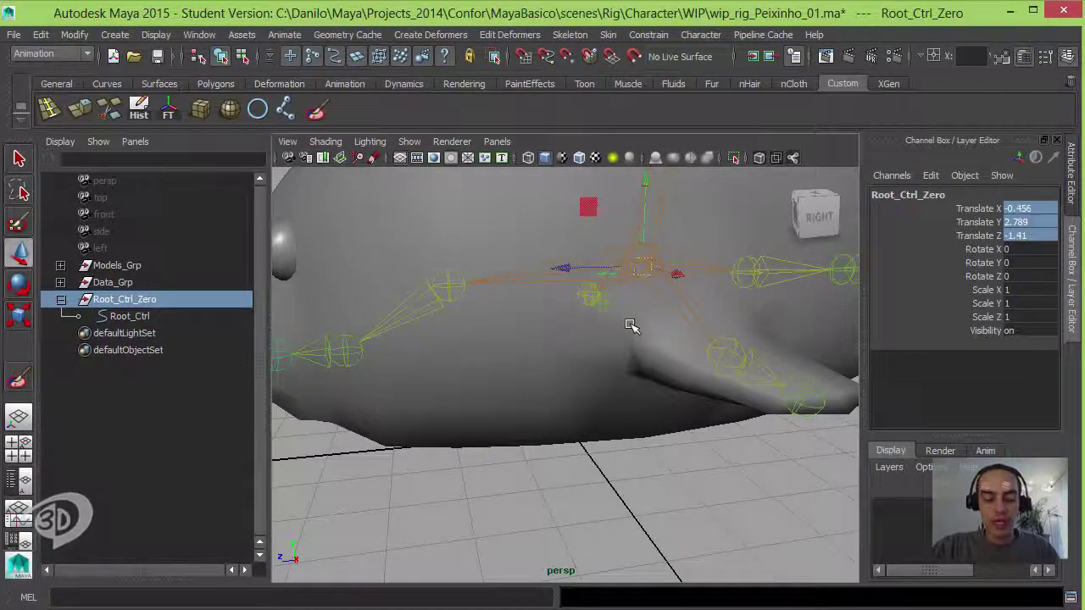
key(ctrl+z)
mouse_move(625, 331)
alt+mouse_down()
mouse_move(644, 395)
mouse_move(555, 353)
alt+mouse_up()
click(536, 288)
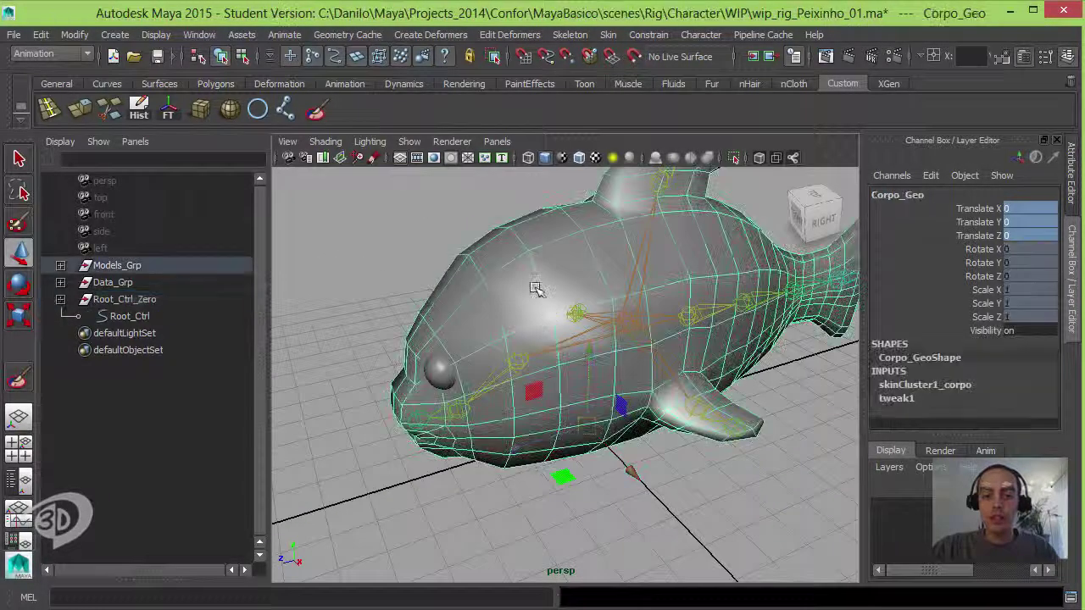
click(431, 251)
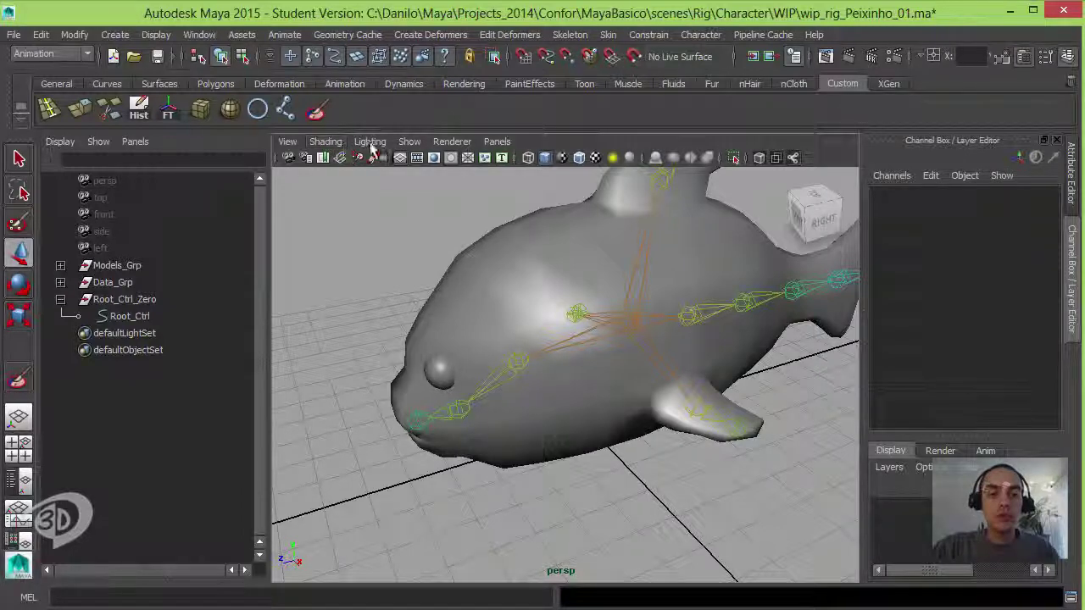
Turn off Polygons in the viewport's Show menu and select the Root_Ctrl circle.
click(409, 143)
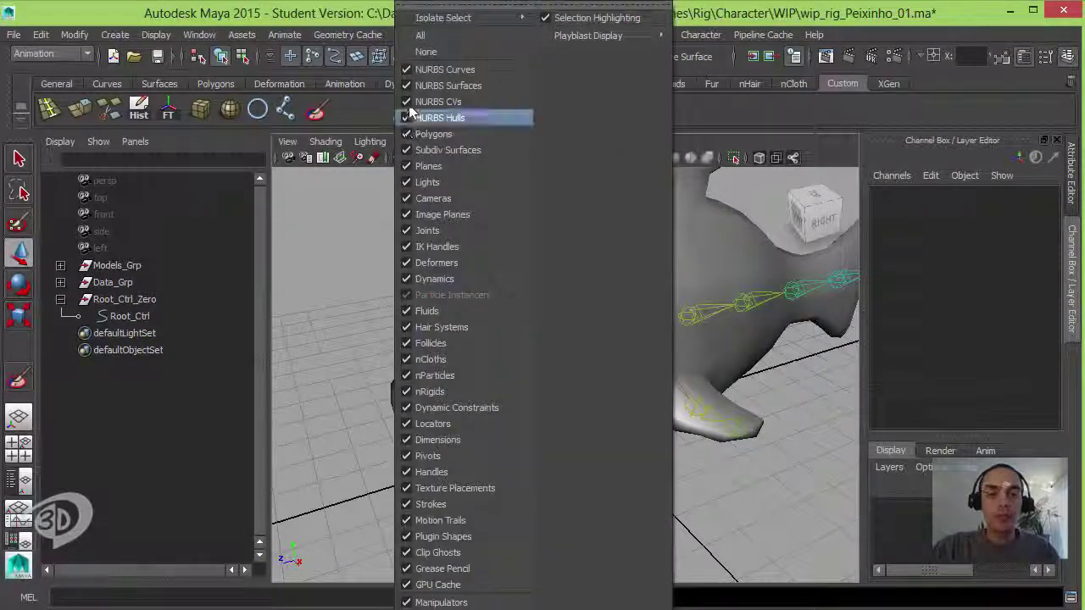
click(441, 135)
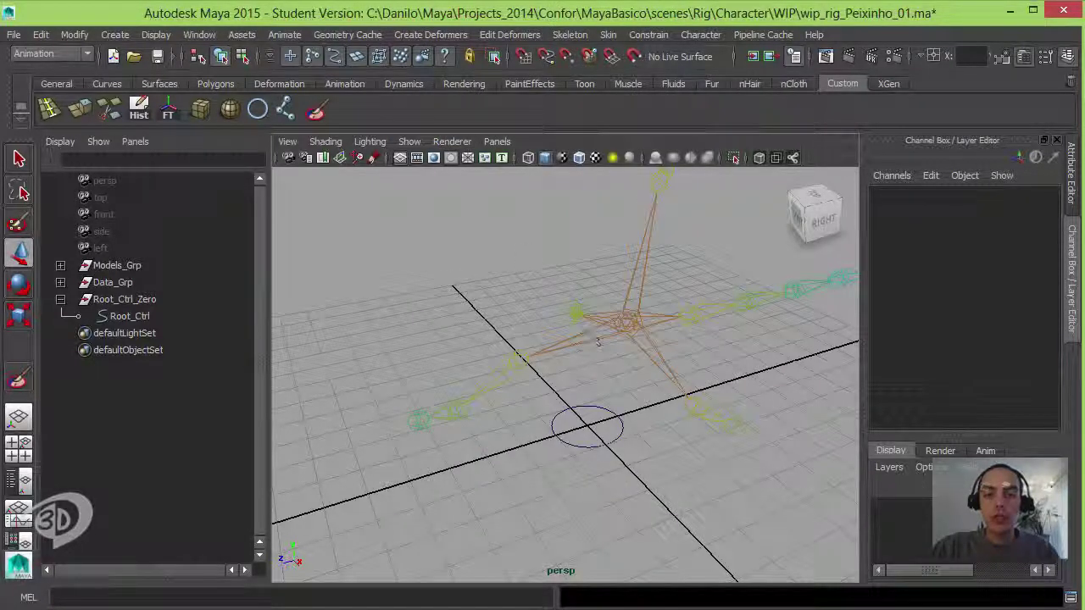
alt+drag(556, 297, 498, 350)
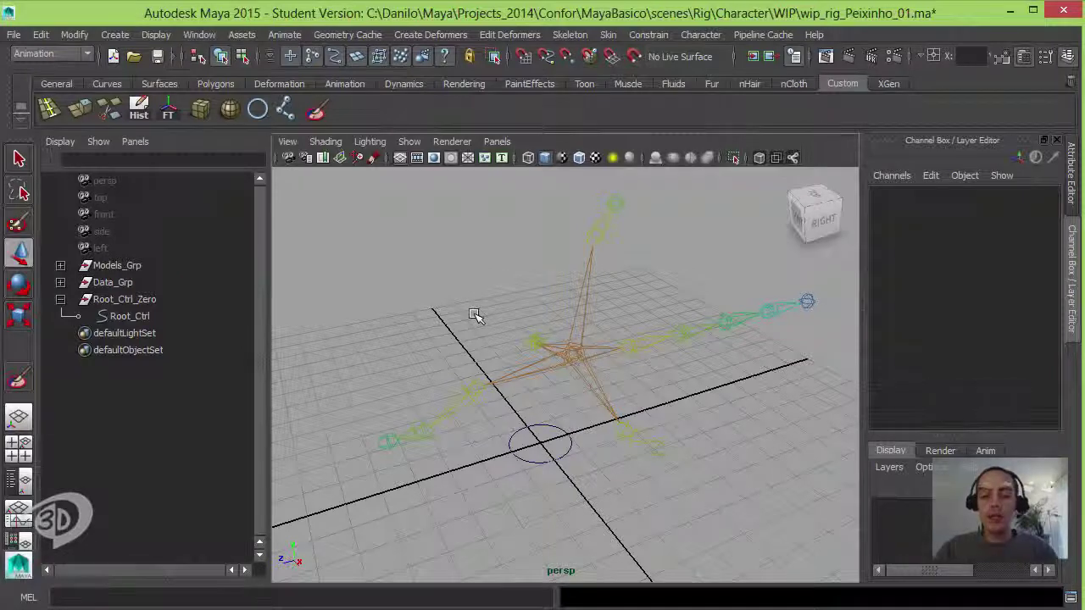
drag(536, 428, 525, 499)
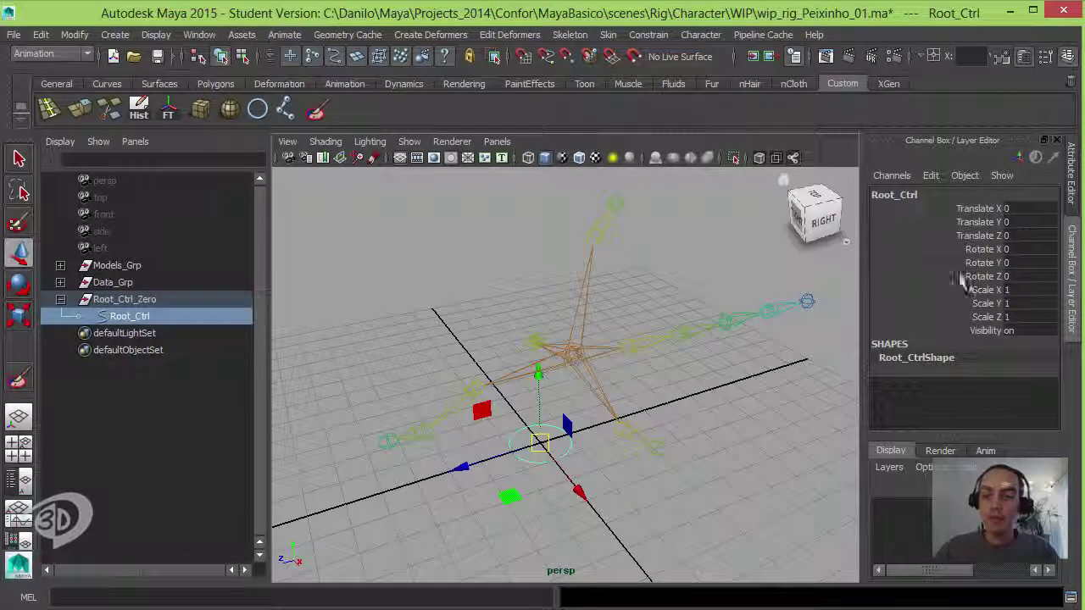
Move Root_Ctrl_Zero to the root joint (Translate Y 2.926, Z -1.174) and confirm Root_Ctrl stays zeroed.
click(143, 303)
alt+drag(525, 373, 504, 356)
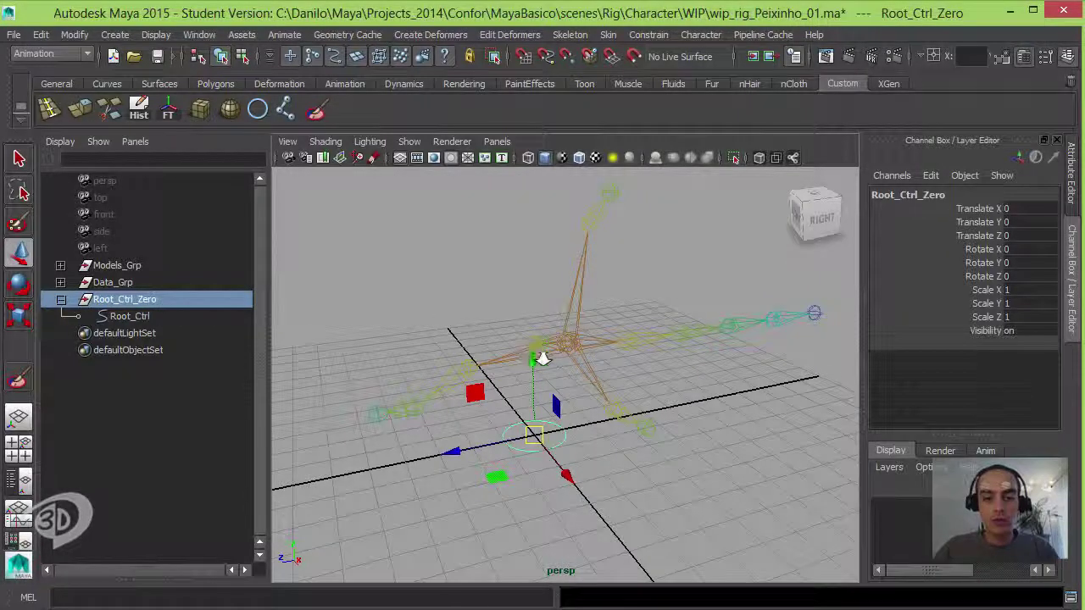
alt+drag(542, 358, 526, 358)
mouse_move(522, 296)
mouse_down()
mouse_move(515, 249)
mouse_move(555, 305)
mouse_move(468, 312)
mouse_move(634, 399)
mouse_move(576, 388)
mouse_move(585, 334)
mouse_move(631, 346)
mouse_move(642, 314)
mouse_move(583, 361)
mouse_move(526, 342)
mouse_up()
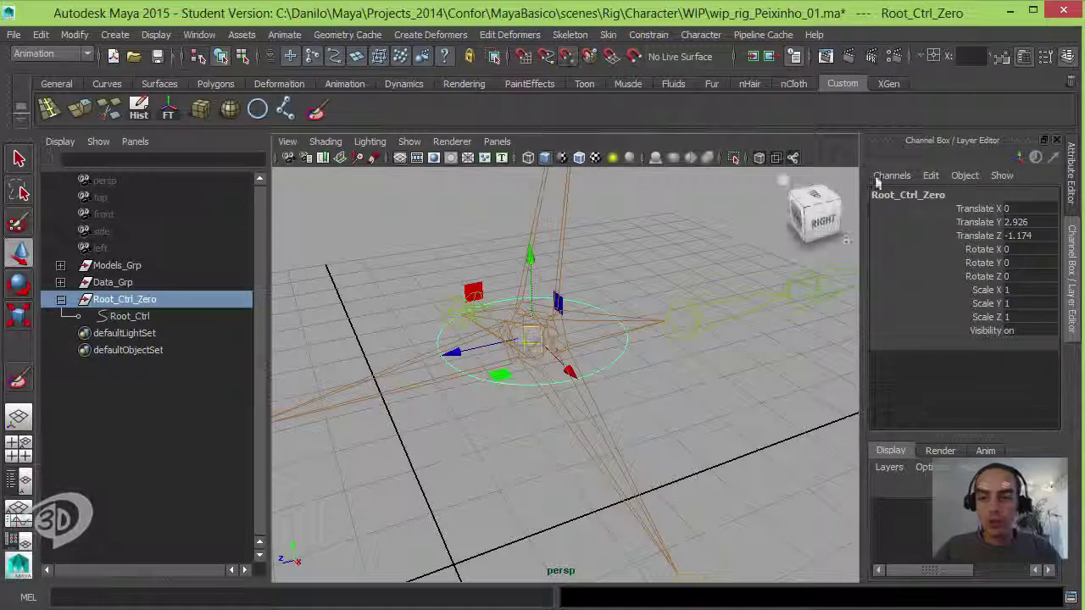
mouse_move(533, 328)
alt+mouse_down()
mouse_move(642, 351)
mouse_move(574, 317)
mouse_move(549, 326)
alt+mouse_up()
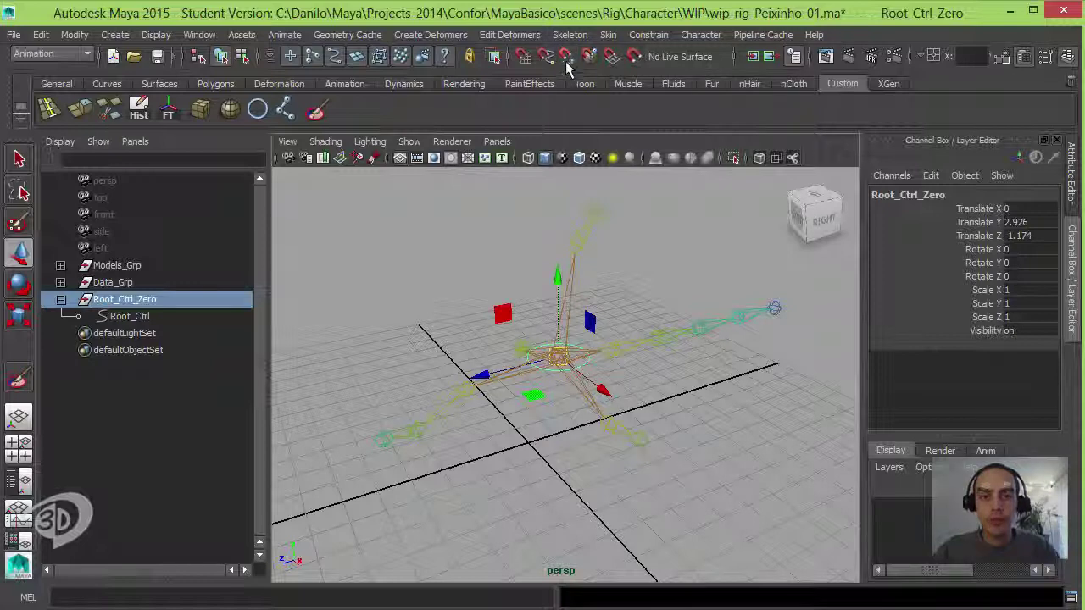
mouse_move(598, 272)
alt+mouse_down()
mouse_move(601, 302)
mouse_move(638, 329)
mouse_move(619, 327)
alt+mouse_up()
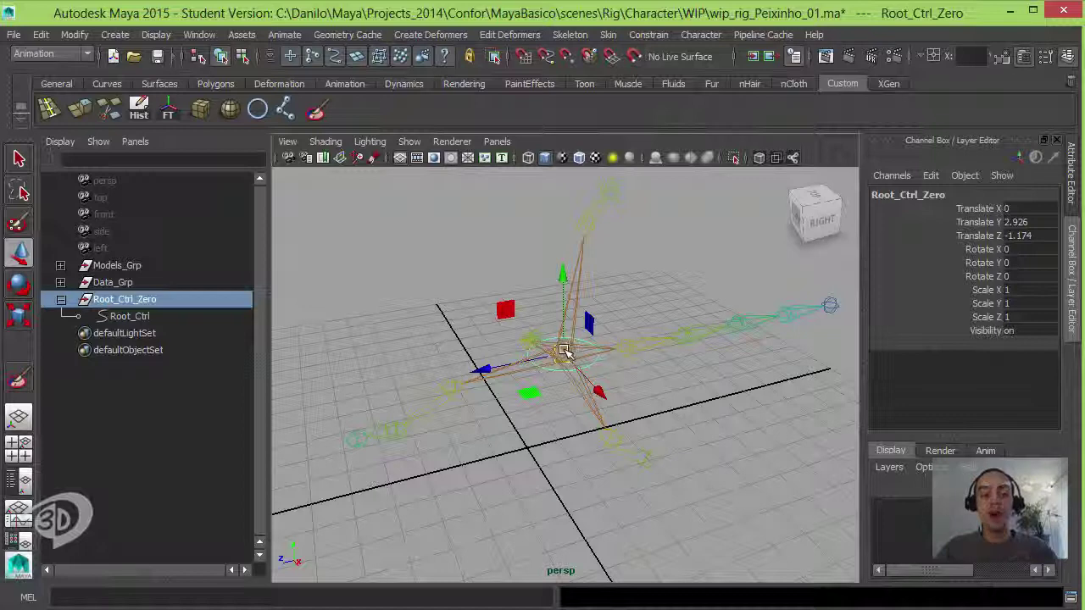
click(127, 317)
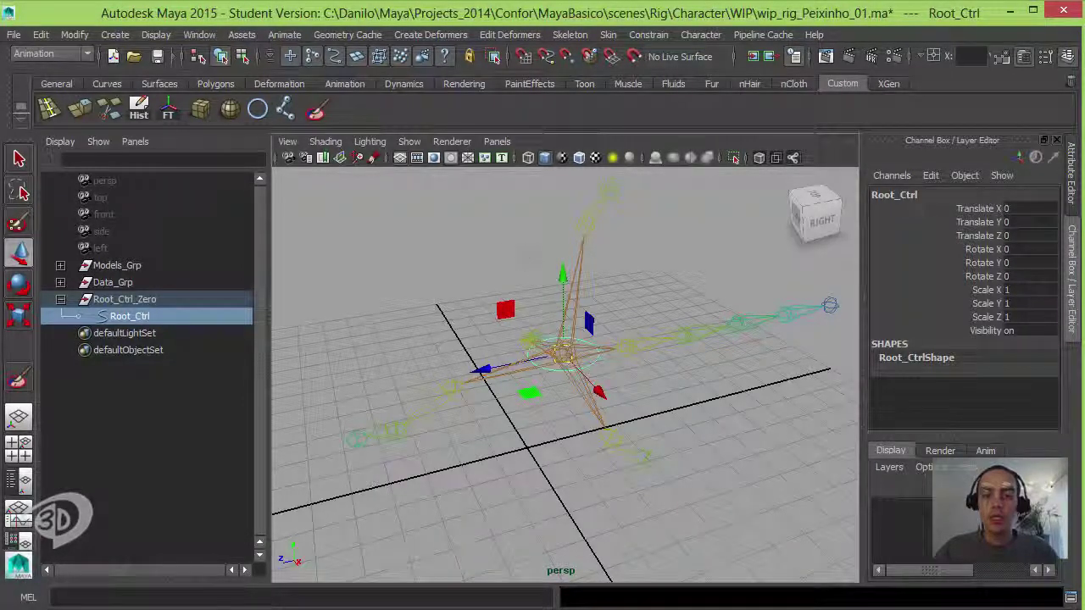
Parent-constrain Root_Jnt to Root_Ctrl with Maintain offset checked.
drag(625, 254, 625, 285)
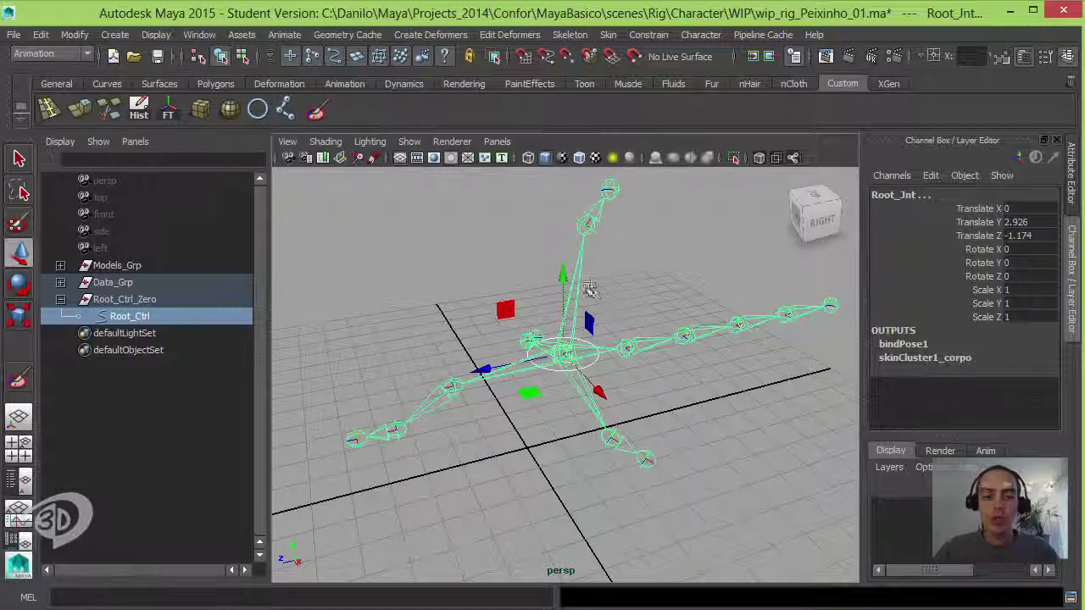
click(648, 36)
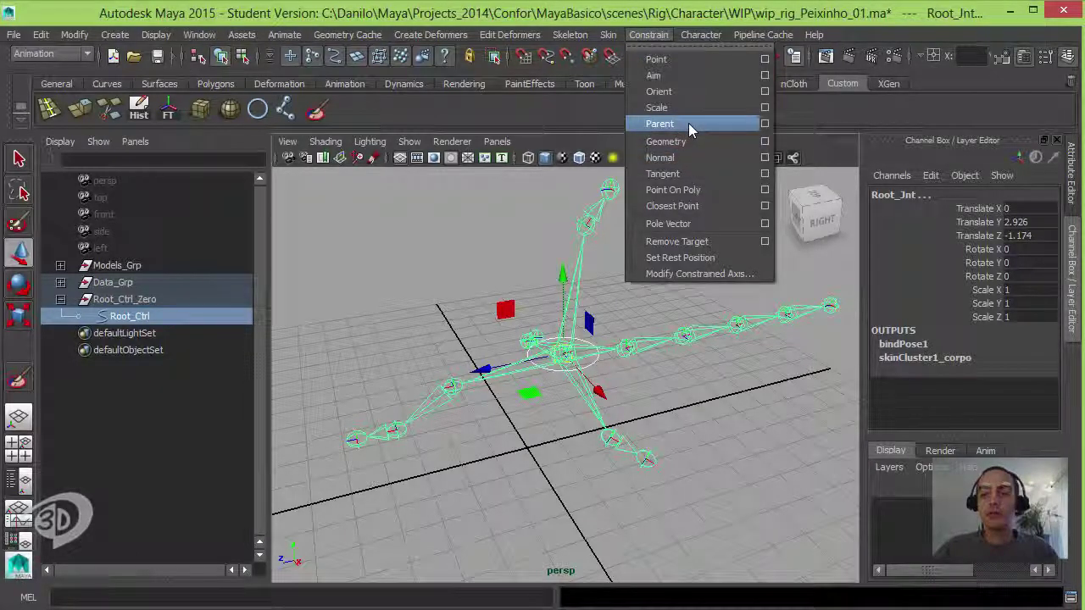
click(764, 124)
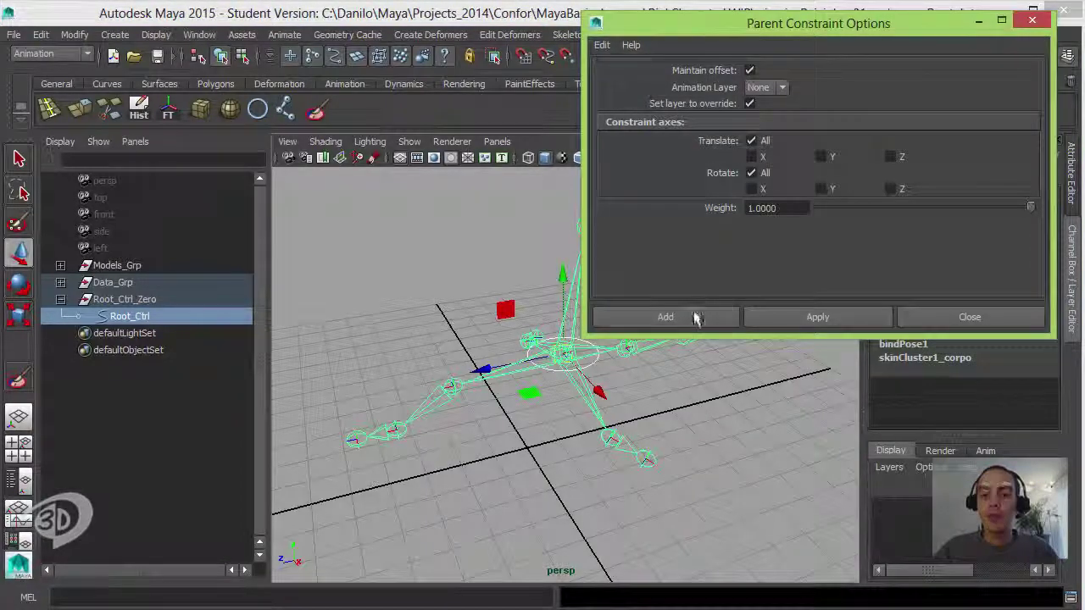
click(665, 317)
click(549, 377)
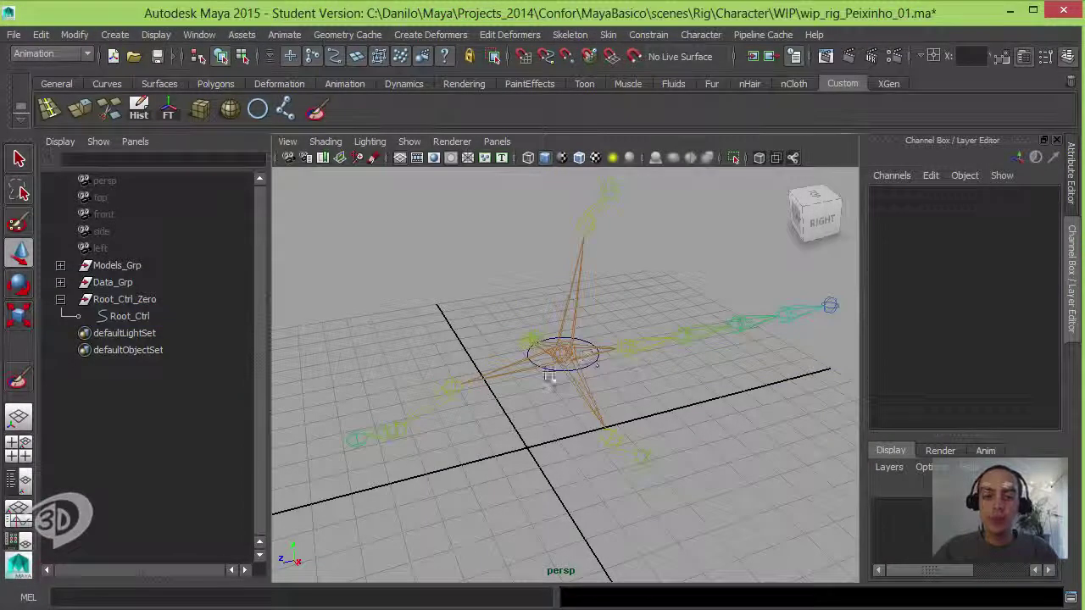
mouse_move(618, 327)
alt+mouse_down()
mouse_move(589, 399)
mouse_move(612, 327)
alt+mouse_up()
click(590, 397)
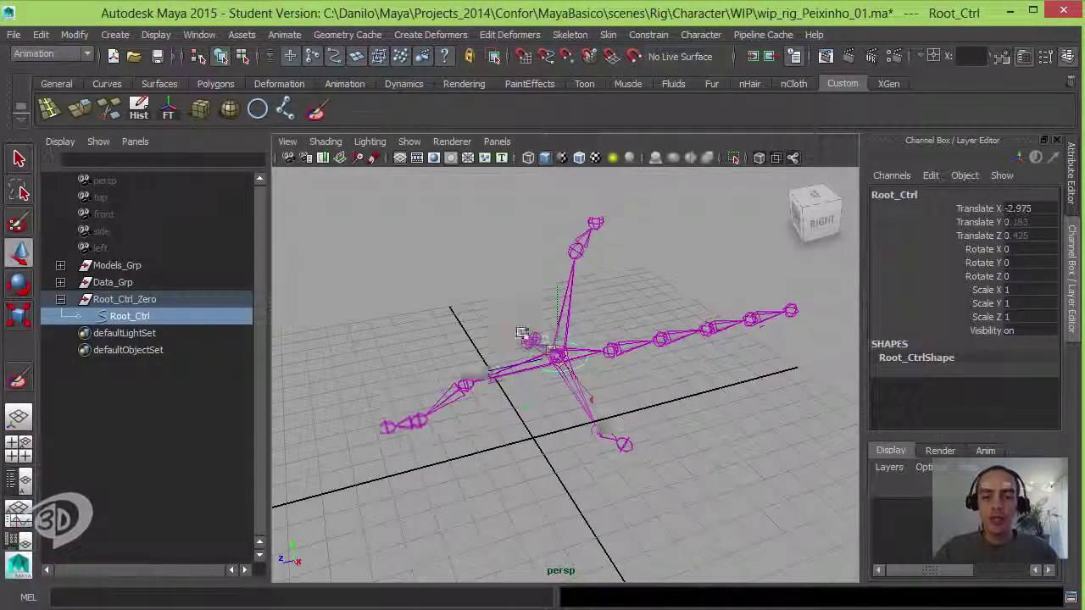
Show polygon meshes again and test that moving Root_Ctrl carries the fish, then undo.
key(ctrl+z)
key(ctrl+z)
key(ctrl+z)
key(ctrl+z)
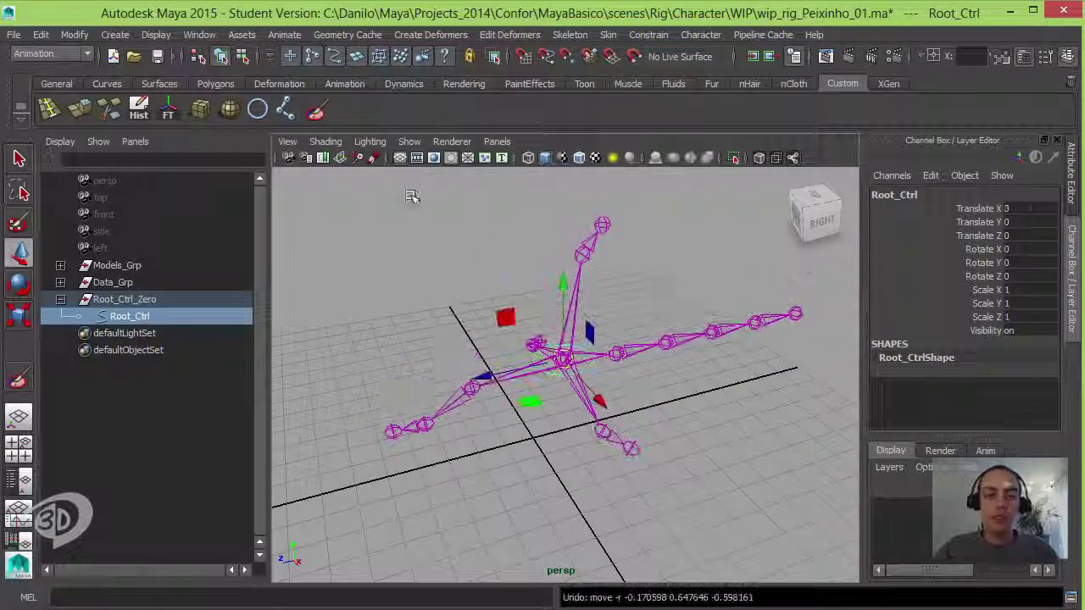
click(410, 142)
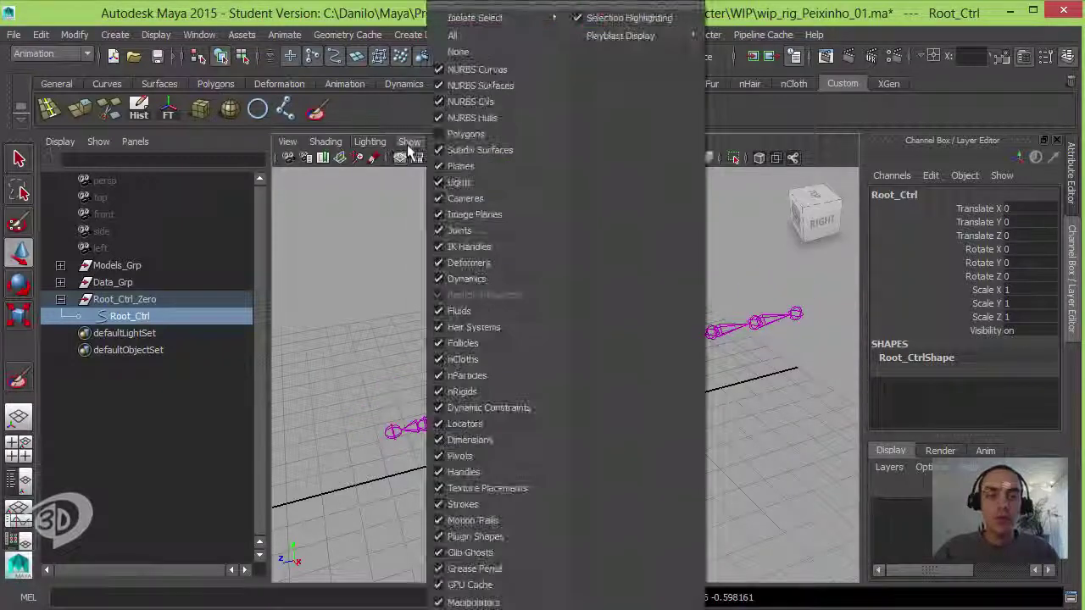
click(454, 138)
drag(564, 359, 648, 293)
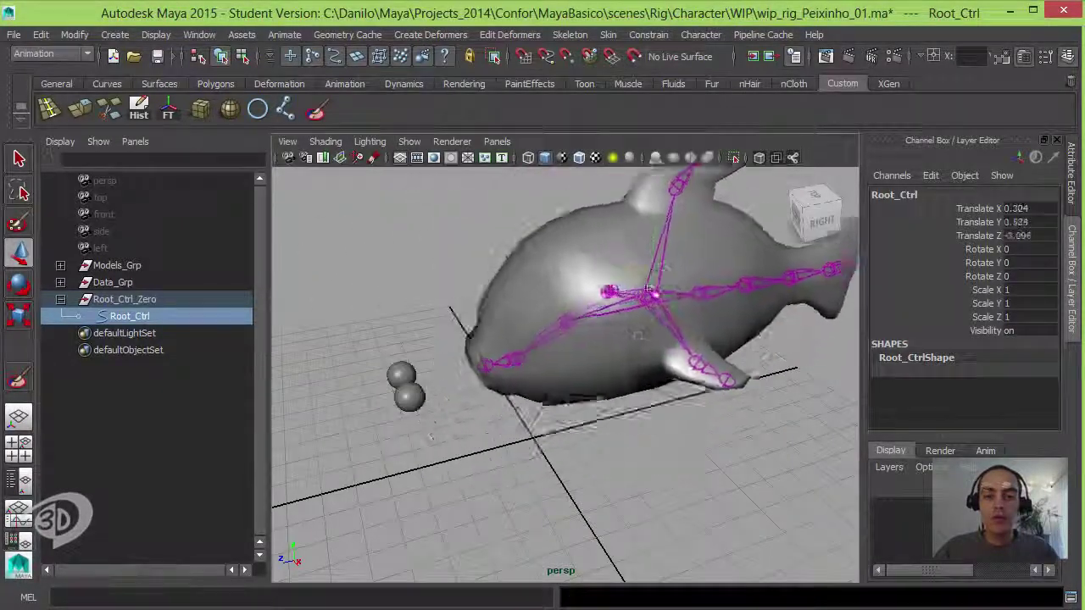
key(ctrl+z)
key(ctrl+z)
key(ctrl+z)
key(ctrl+z)
key(ctrl+z)
key(ctrl+z)
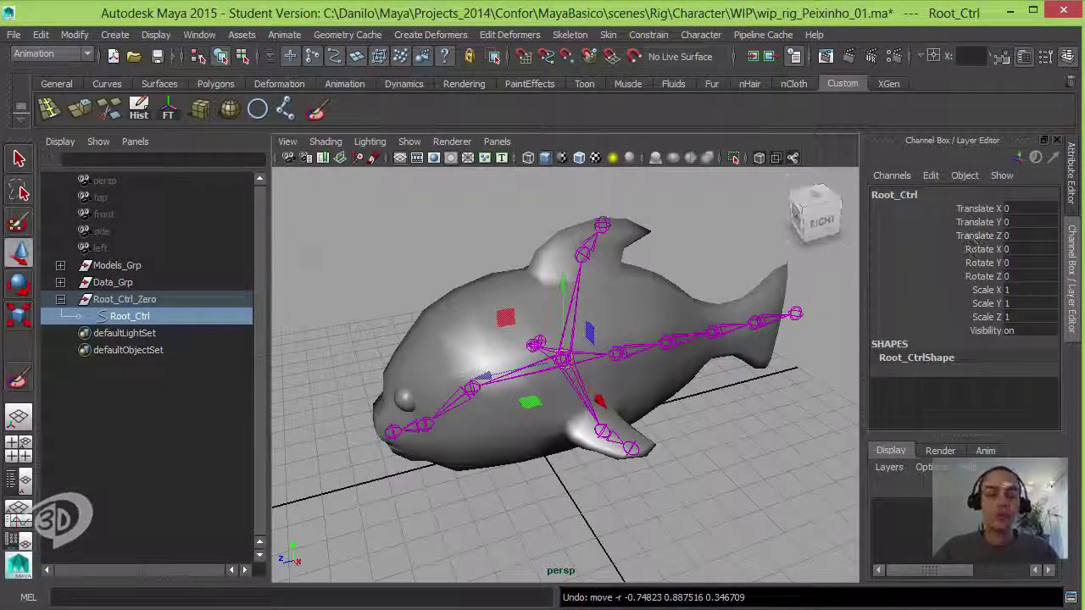
Select Root_Ctrl, frame it with F, and switch the viewport to wireframe with 4.
click(153, 299)
middle_drag(108, 314, 116, 307)
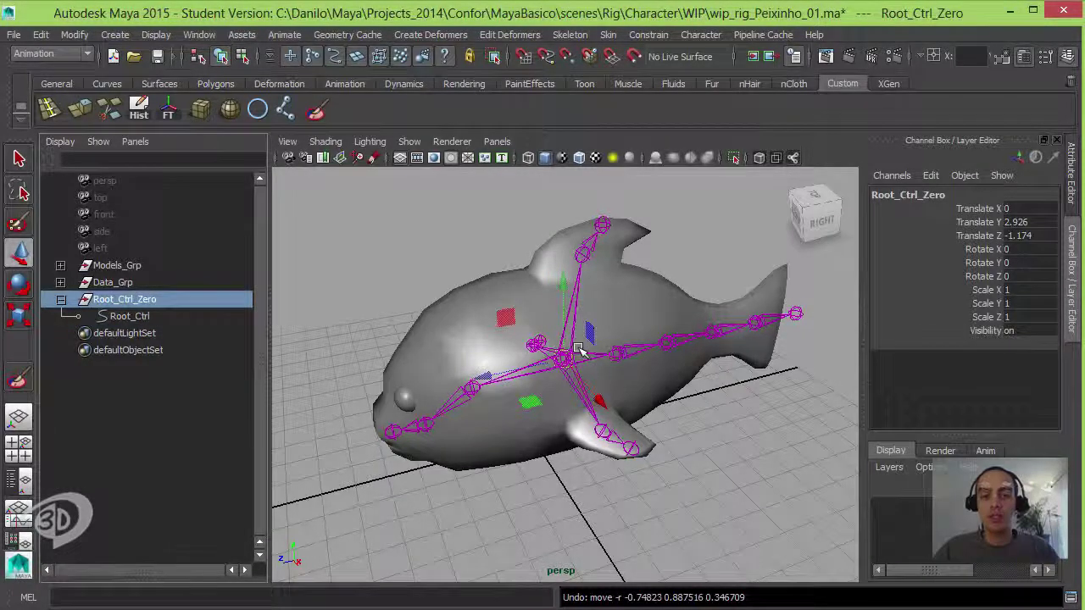
click(408, 141)
click(330, 272)
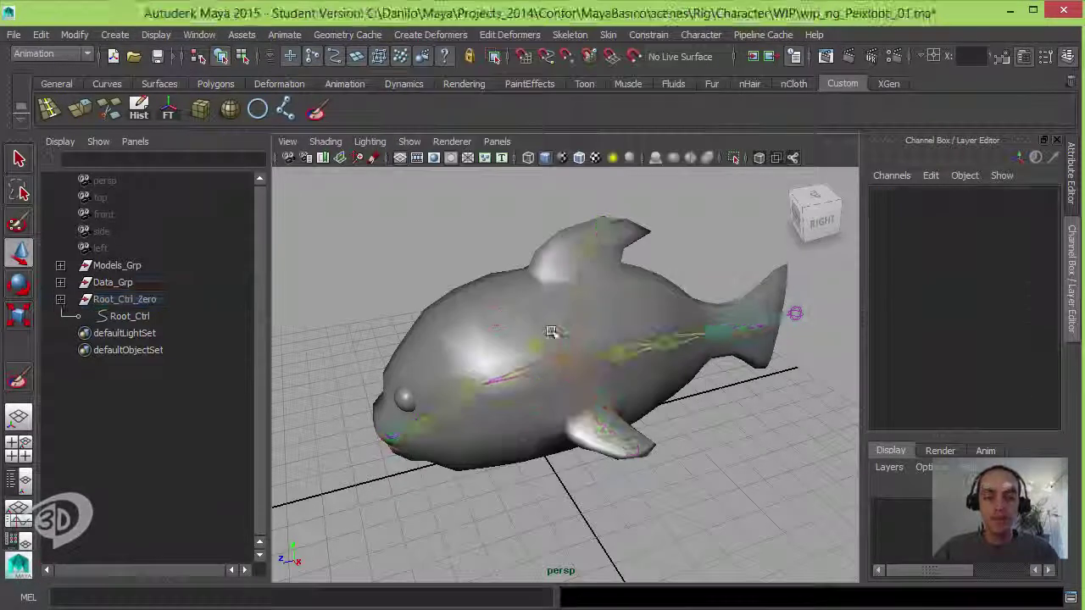
click(128, 316)
key(f)
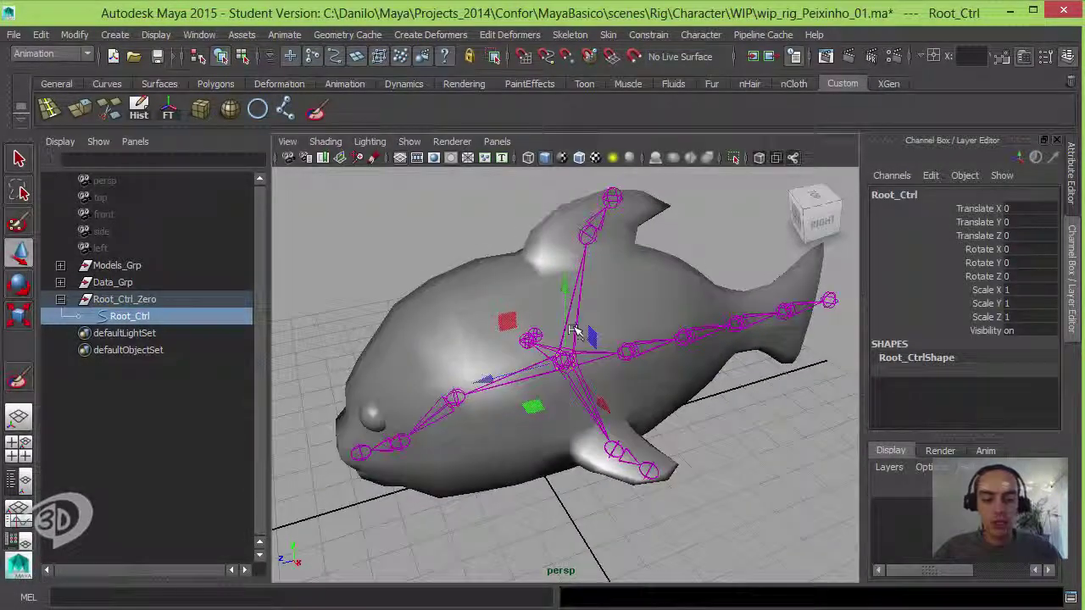
alt+drag(573, 329, 587, 348)
key(4)
Select Root_Ctrl's eight CVs in component mode and scale them up.
click(242, 57)
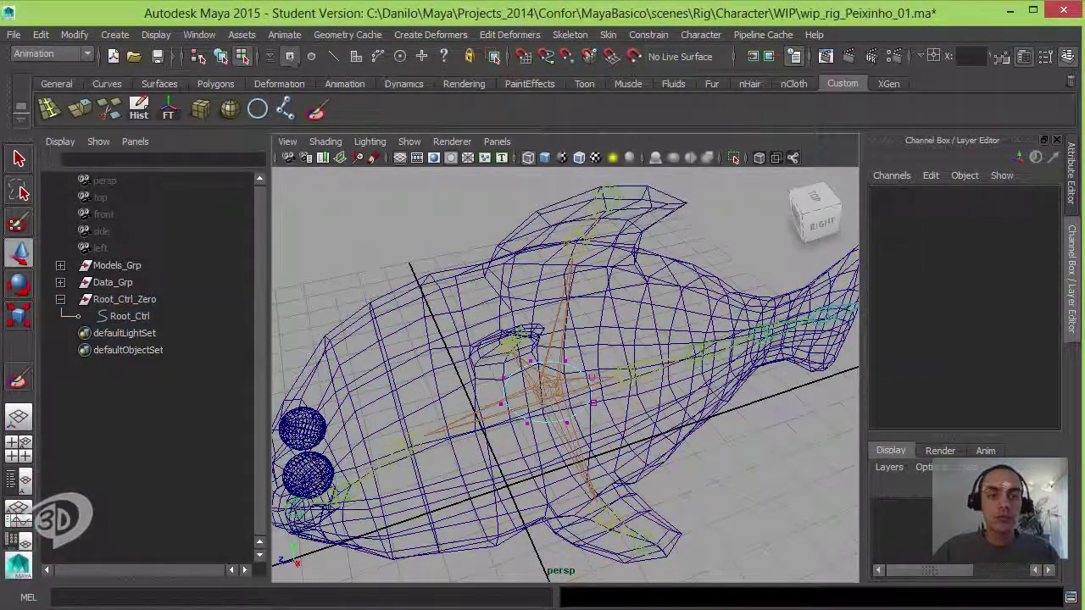
drag(440, 296, 605, 429)
mouse_move(605, 428)
alt+mouse_down()
mouse_move(606, 375)
mouse_move(579, 358)
alt+mouse_up()
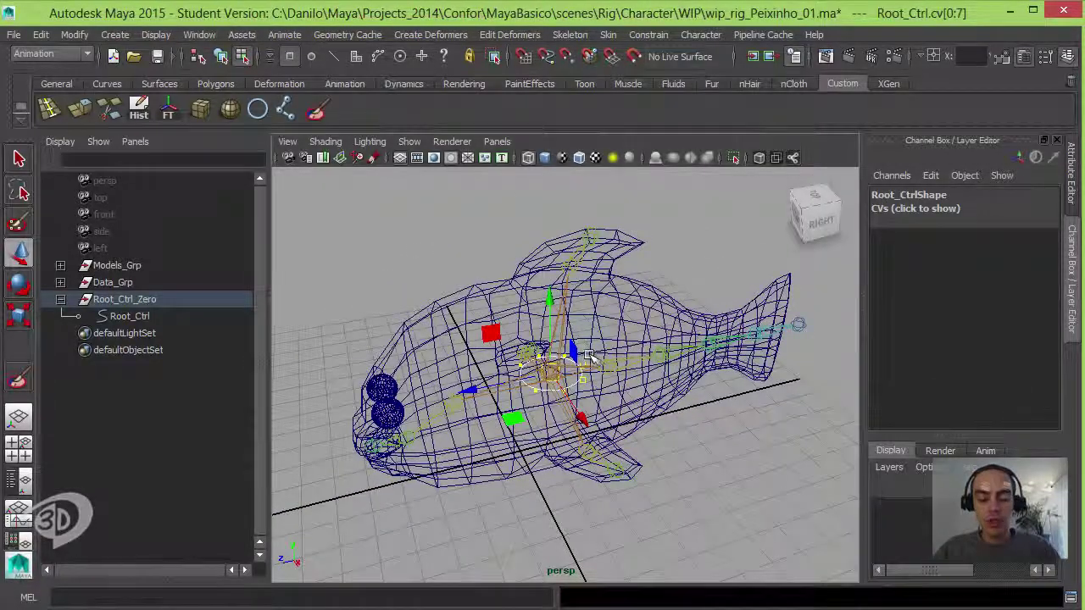
key(r)
alt+drag(594, 361, 691, 307)
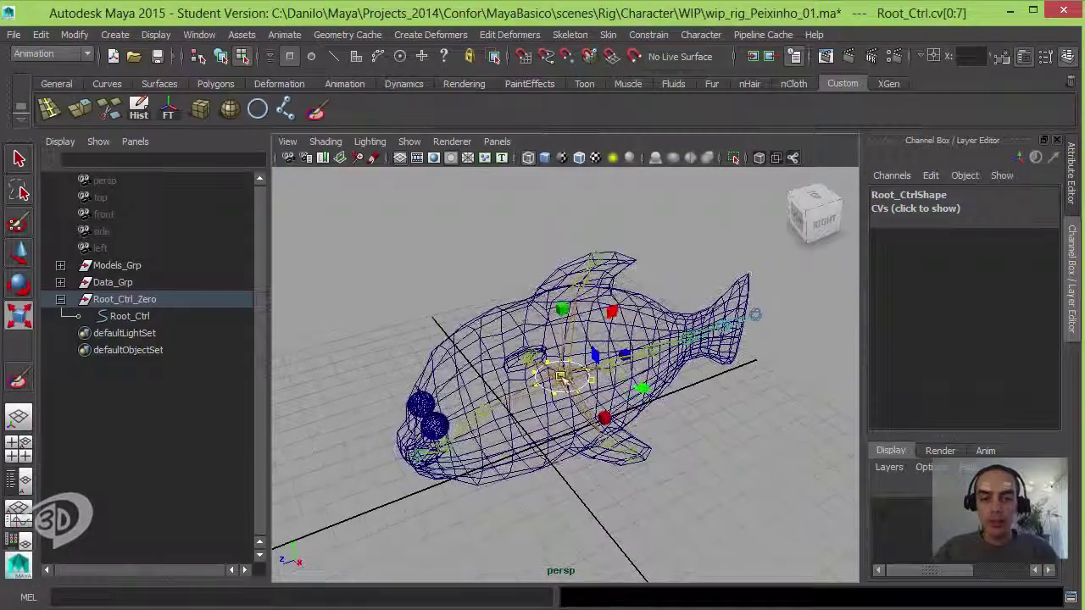
Rotate the CVs so the control circle stands upright around the fish's body.
click(822, 222)
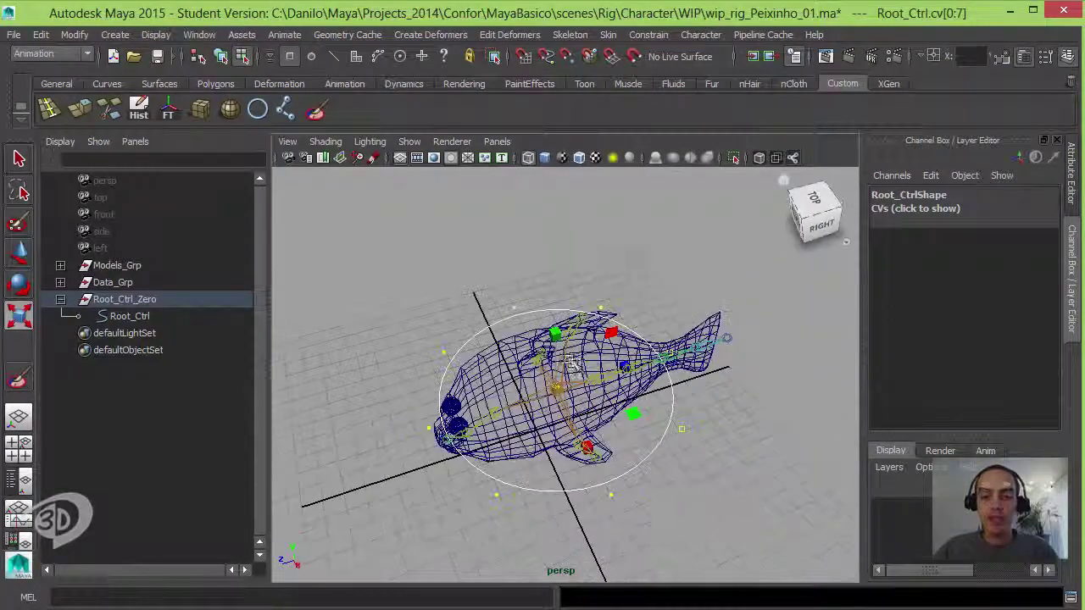
mouse_move(522, 491)
alt+mouse_down()
mouse_move(746, 555)
mouse_move(593, 526)
alt+mouse_up()
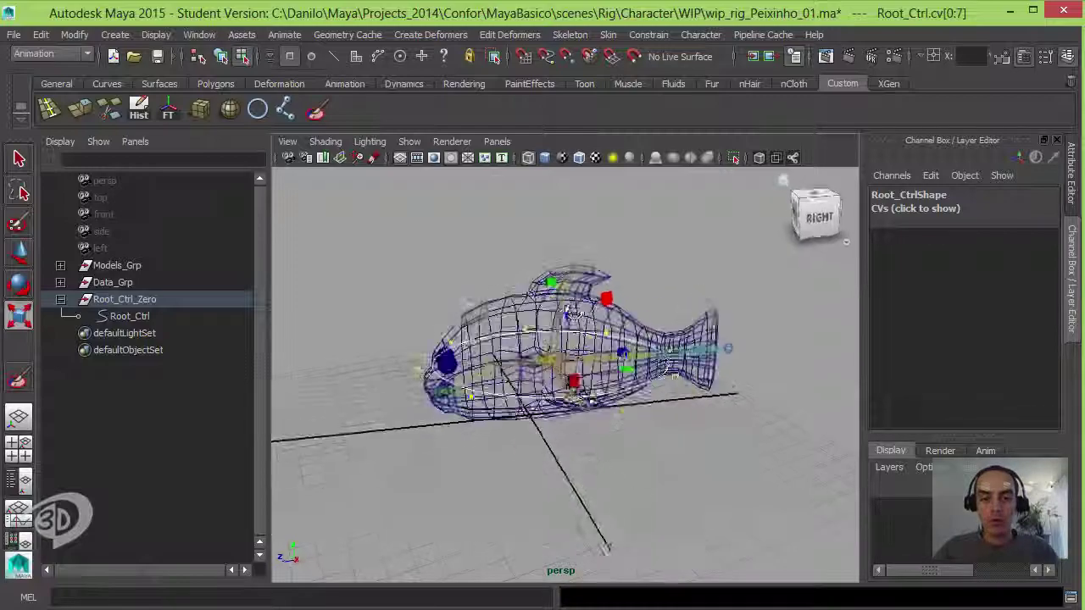
key(e)
alt+drag(552, 325, 582, 450)
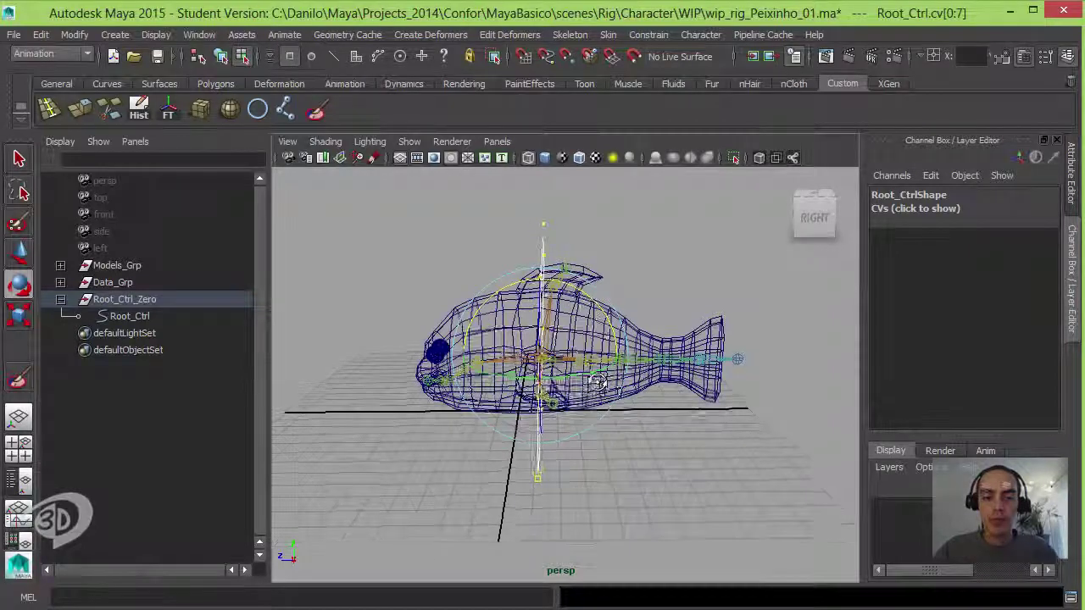
alt+drag(591, 399, 632, 344)
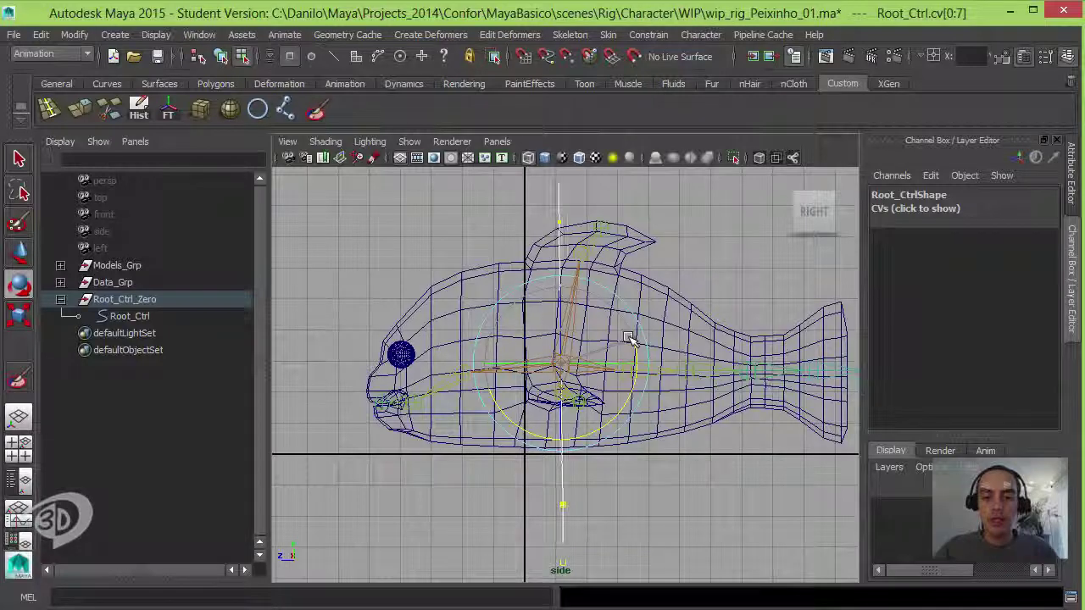
Return to the perspective camera and object mode with nothing selected.
key(space)
drag(628, 340, 626, 322)
mouse_move(715, 339)
alt+mouse_down()
mouse_move(642, 274)
mouse_move(644, 294)
mouse_move(703, 327)
mouse_move(657, 310)
alt+mouse_up()
click(19, 252)
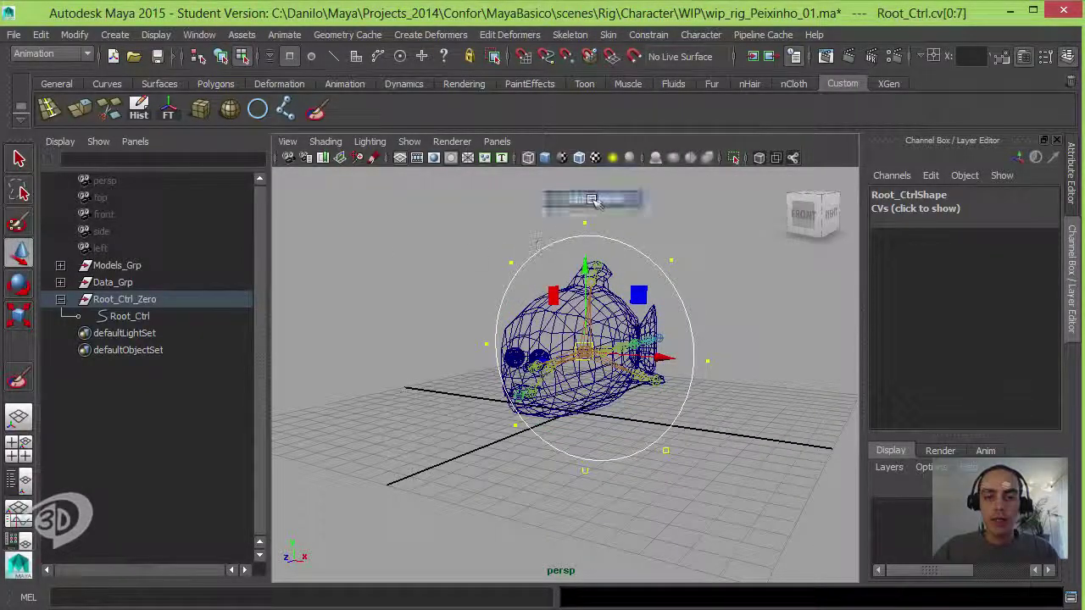
key(F8)
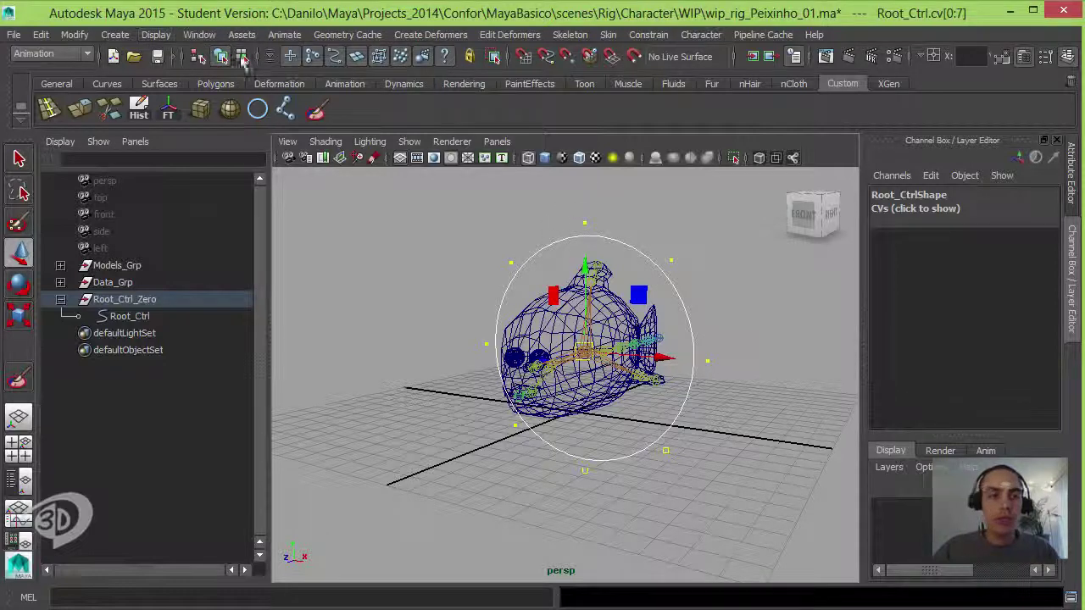
click(500, 239)
Select Root_Ctrl, switch the view back to shaded display, and undo a test move.
alt+drag(500, 239, 585, 225)
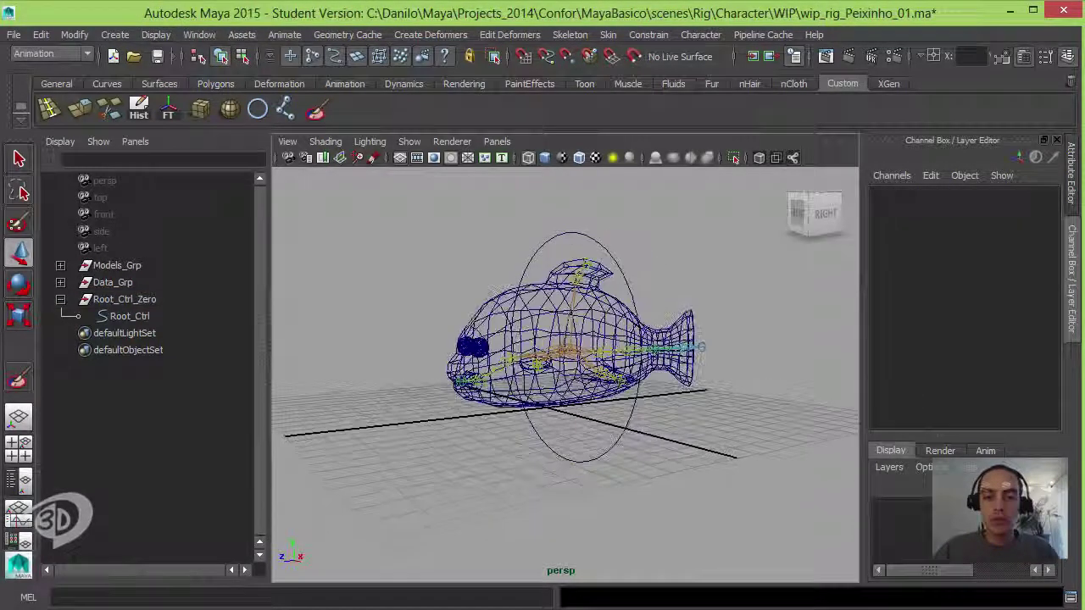
click(568, 242)
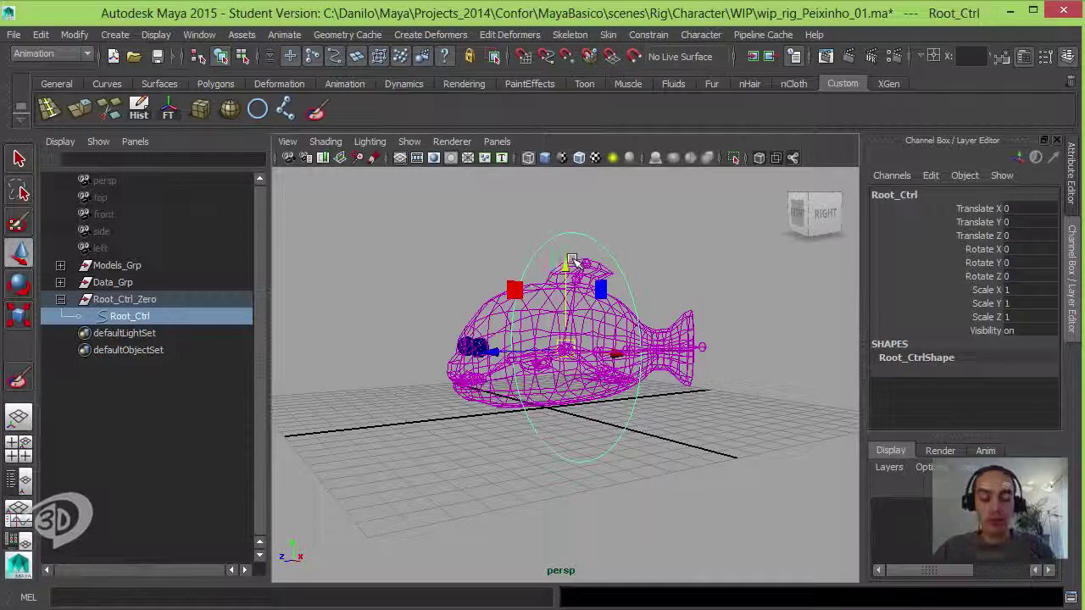
key(5)
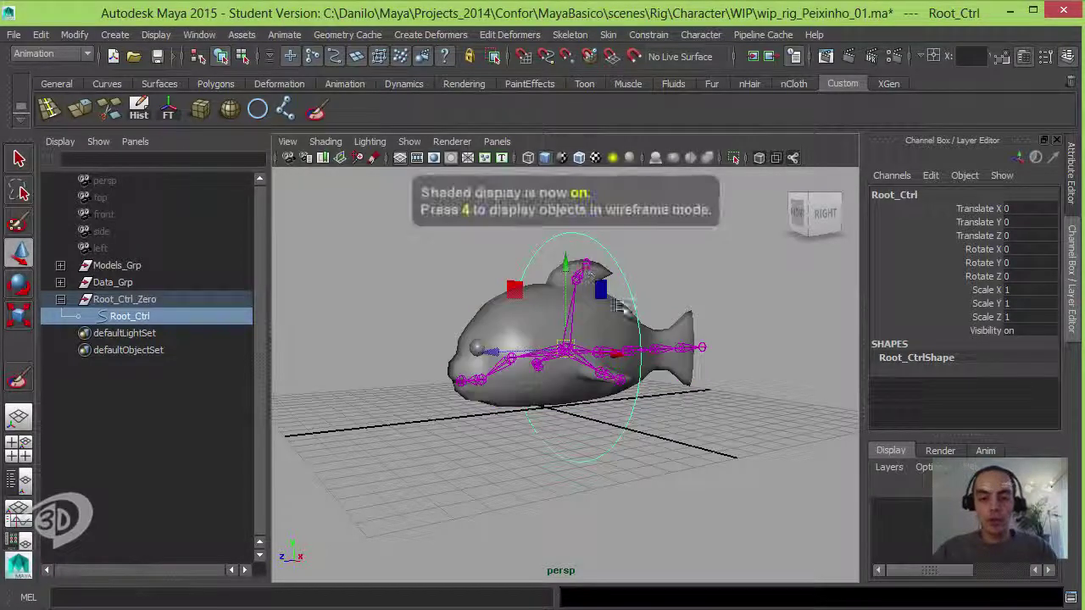
mouse_move(570, 263)
alt+mouse_down()
mouse_move(697, 277)
mouse_move(644, 280)
alt+mouse_up()
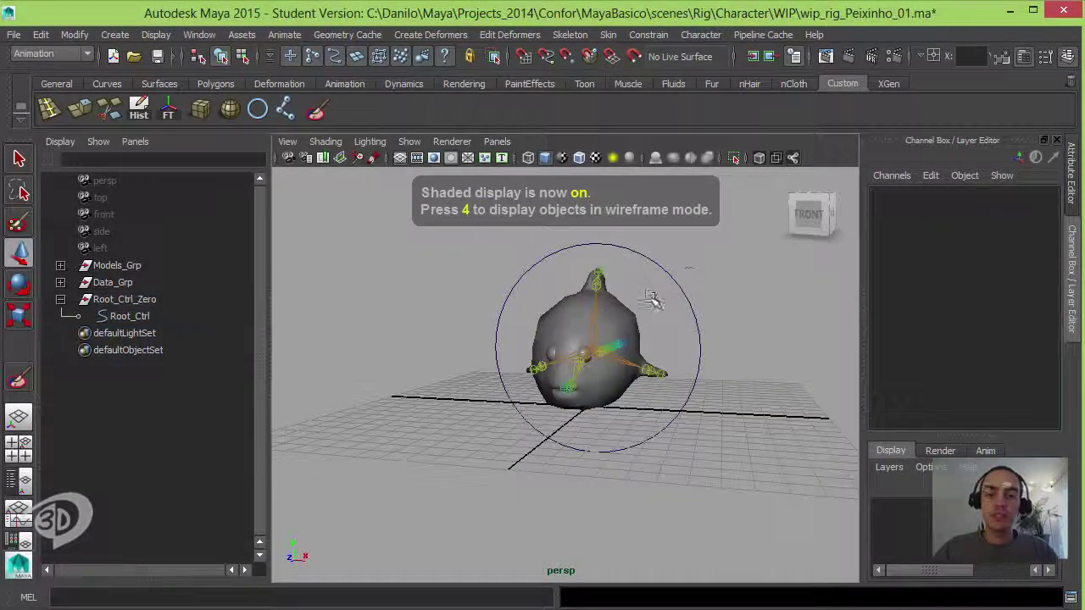
click(674, 339)
mouse_move(674, 339)
alt+mouse_down()
mouse_move(450, 348)
mouse_move(486, 292)
mouse_move(688, 252)
mouse_move(574, 323)
mouse_move(552, 351)
alt+mouse_up()
key(ctrl+z)
Deselect and orbit around the fish to check the upright root control.
click(688, 252)
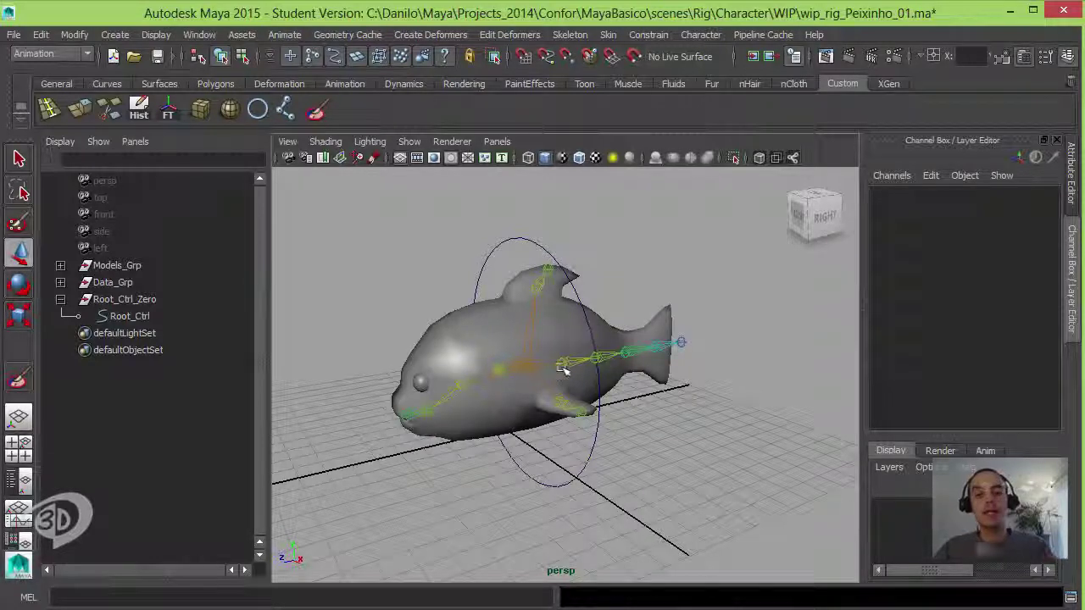
scroll(593, 351, up, 3)
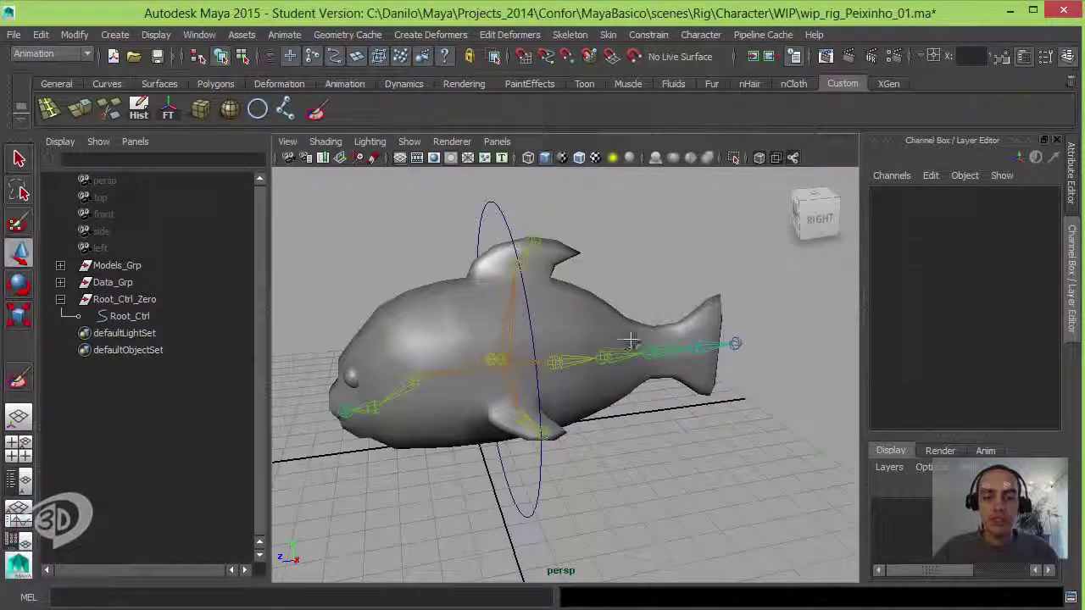
mouse_move(630, 346)
alt+mouse_down()
mouse_move(657, 360)
mouse_move(635, 356)
alt+mouse_up()
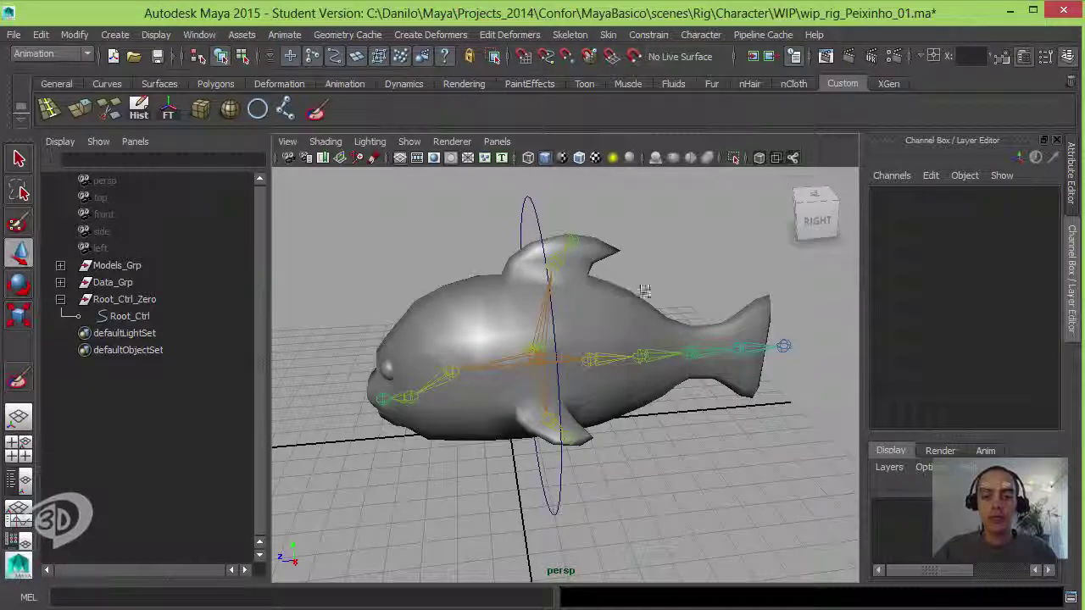
alt+drag(644, 290, 661, 258)
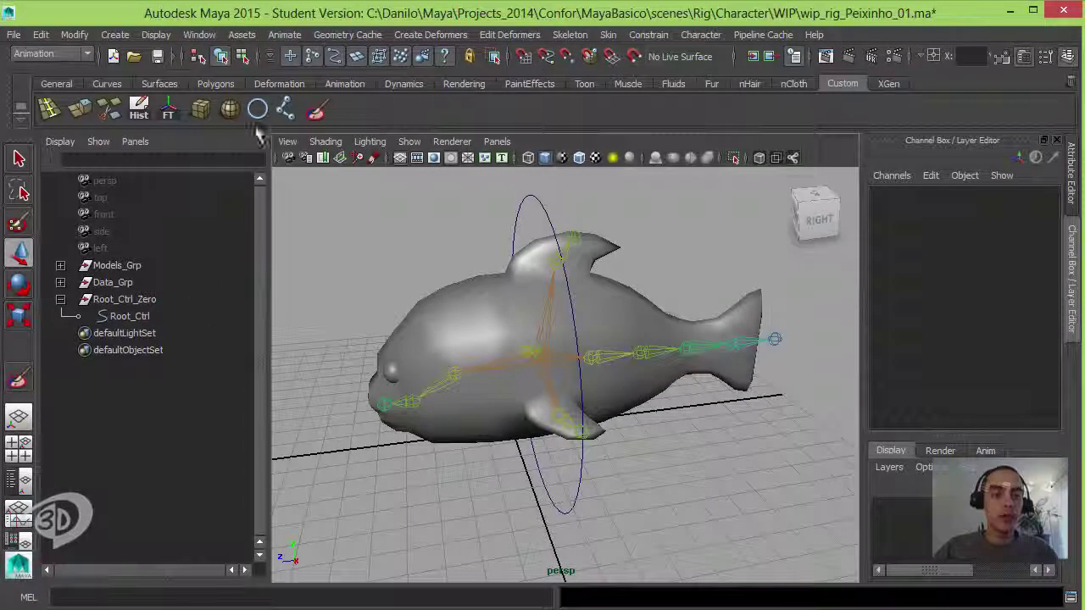
Create a new NURBS circle control named Tail_1_Ctrl.
double_click(123, 333)
text(Tail_1_Ctrl)
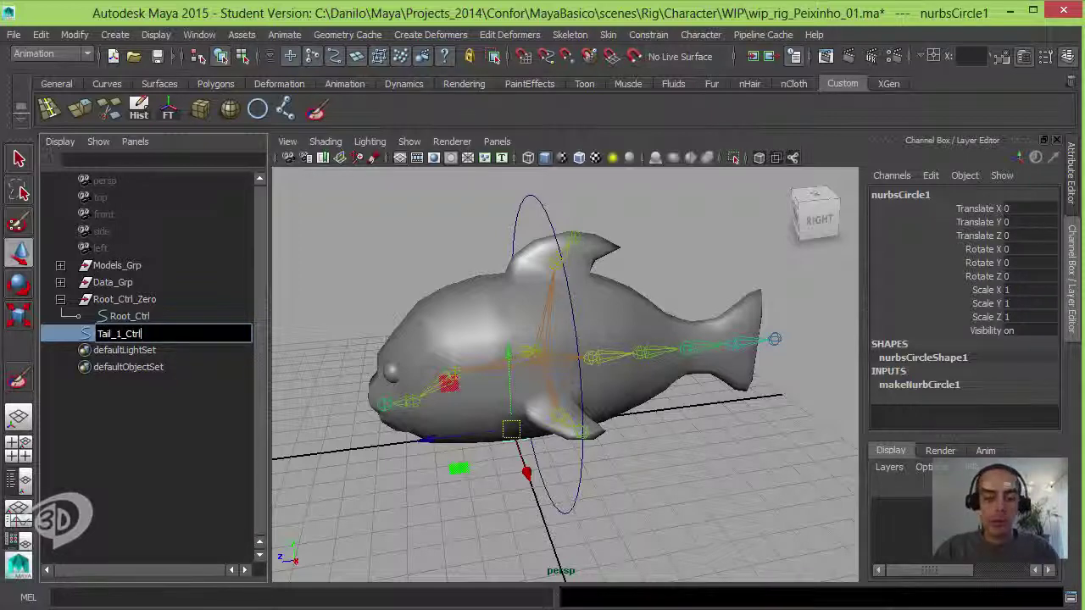
key(Return)
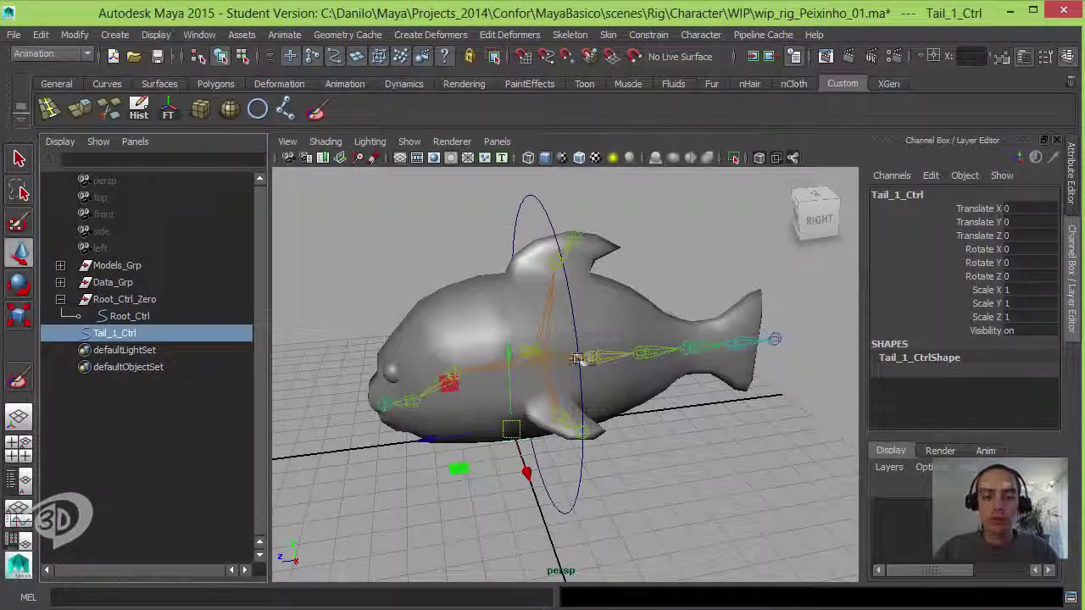
alt+drag(576, 360, 585, 335)
middle_drag(127, 335, 222, 335)
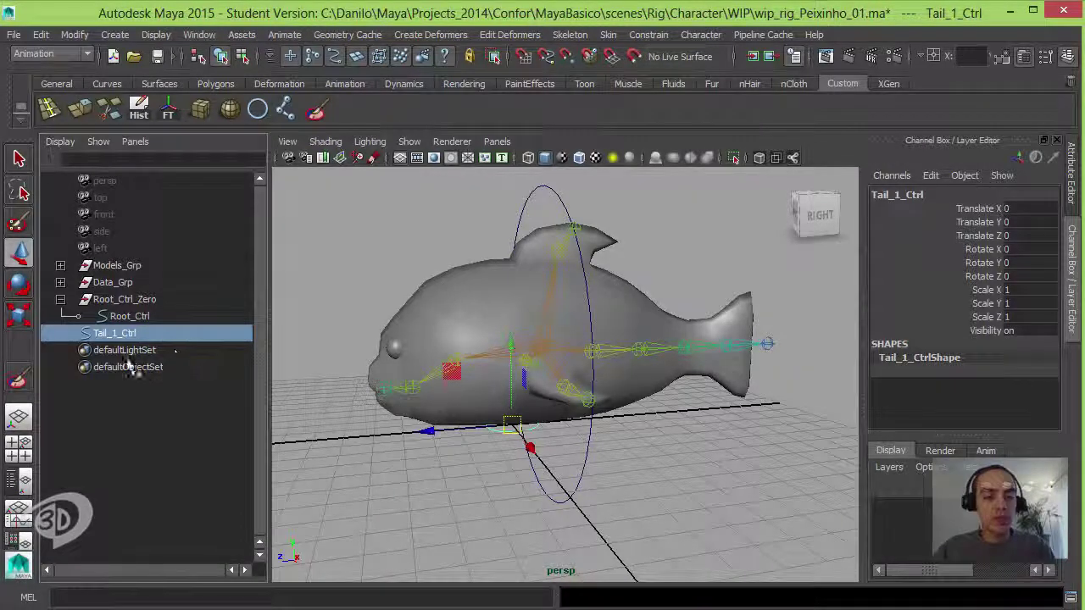
Group Tail_1_Ctrl and name the new group Tail_1_Zero.
key(ctrl+g)
double_click(106, 334)
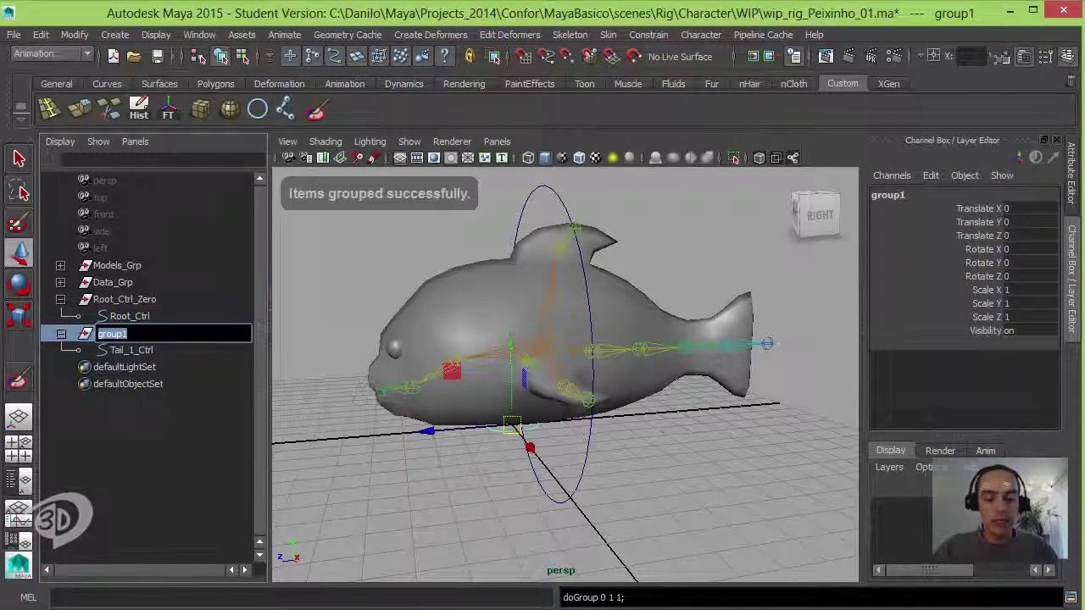
text(Tail_1_Zero)
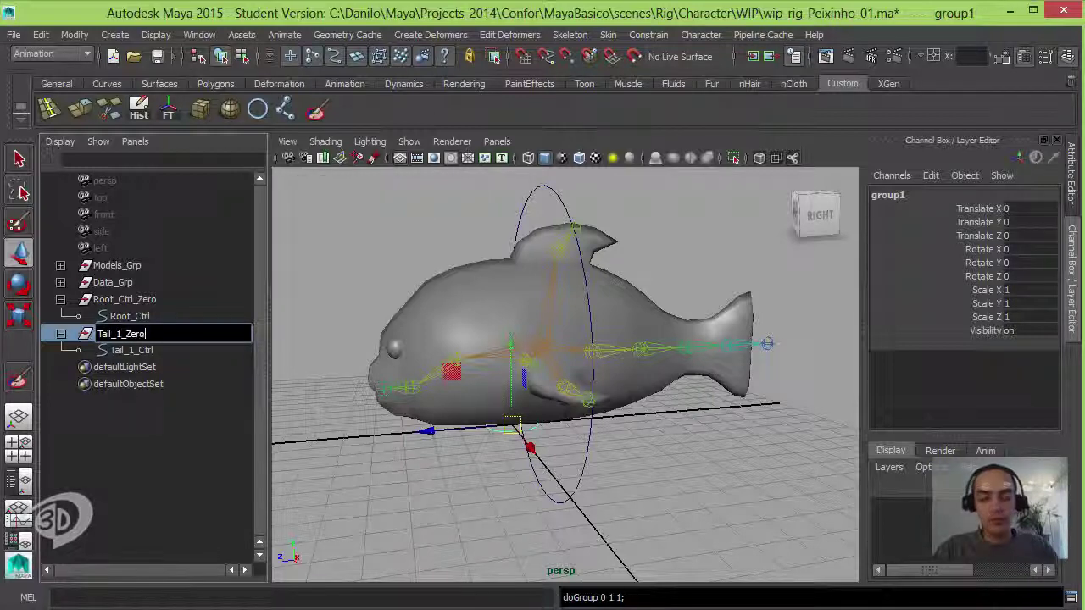
key(Return)
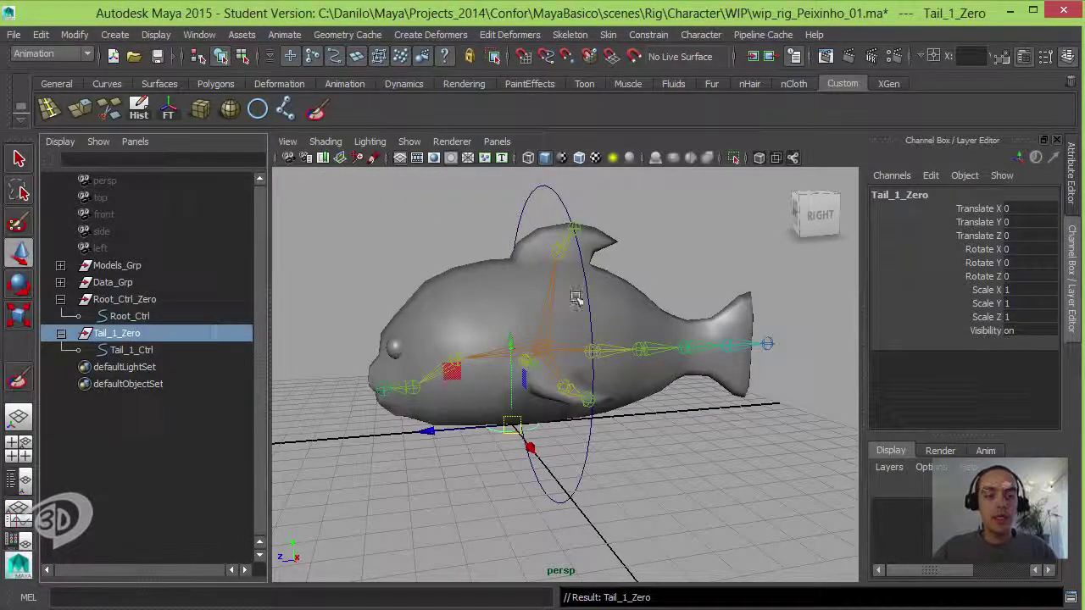
click(576, 297)
mouse_move(654, 343)
alt+mouse_down()
mouse_move(601, 347)
mouse_move(654, 368)
alt+mouse_up()
scroll(603, 356, up, 2)
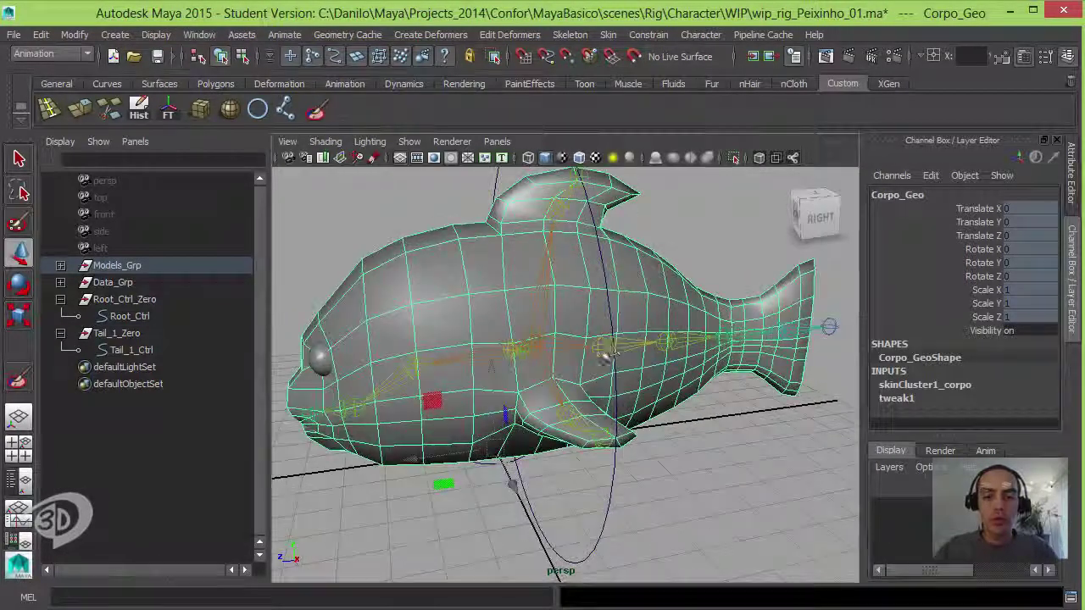
Snap Tail_1_Zero onto the first tail joint (Translate Y 2.684, Z -3.174).
click(123, 338)
alt+drag(625, 314, 608, 345)
scroll(608, 344, up, 2)
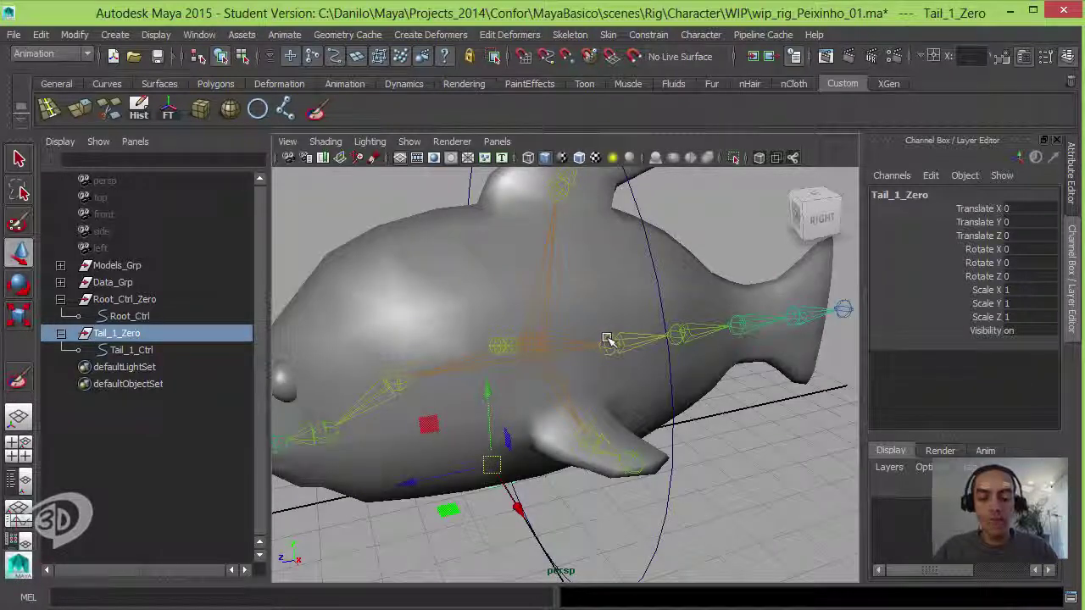
middle_click(614, 347)
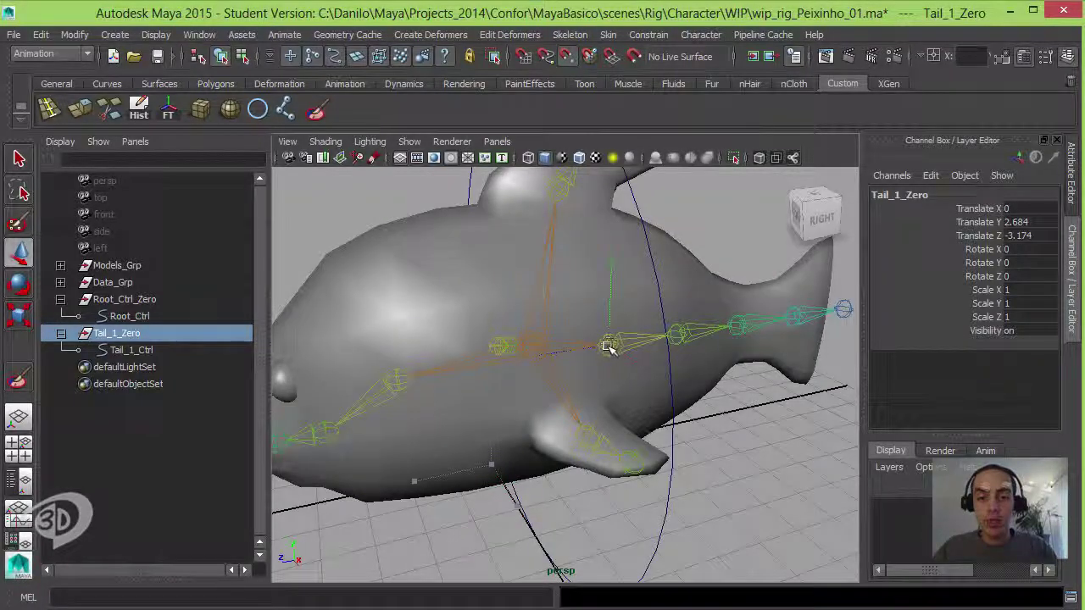
mouse_move(693, 331)
alt+mouse_down()
mouse_move(618, 342)
mouse_move(666, 317)
alt+mouse_up()
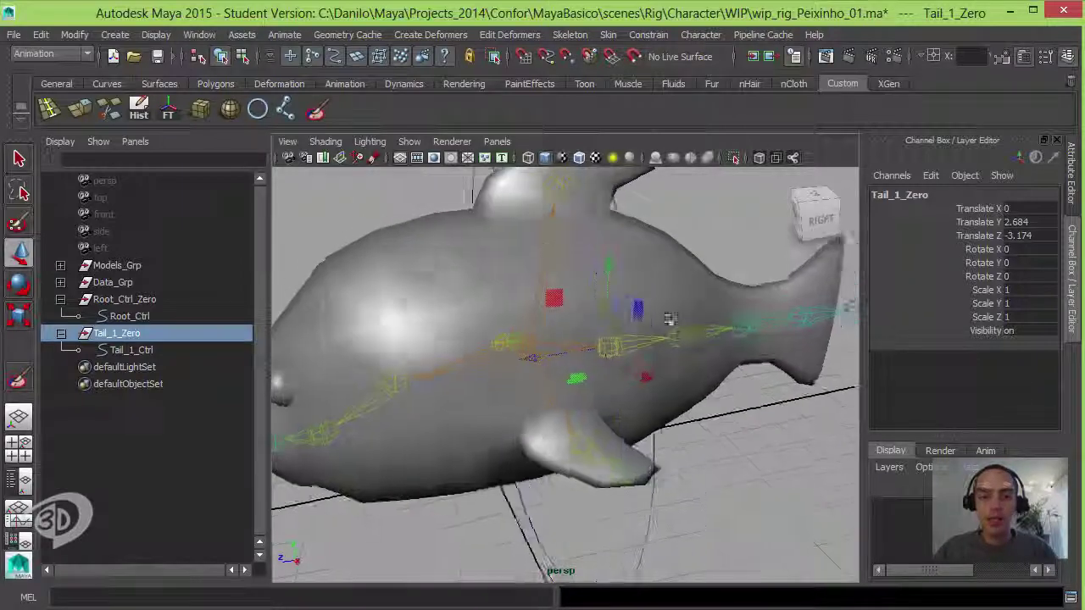
Hide polygon meshes, then select Tail_1_Ctrl and add the first tail joint.
click(410, 143)
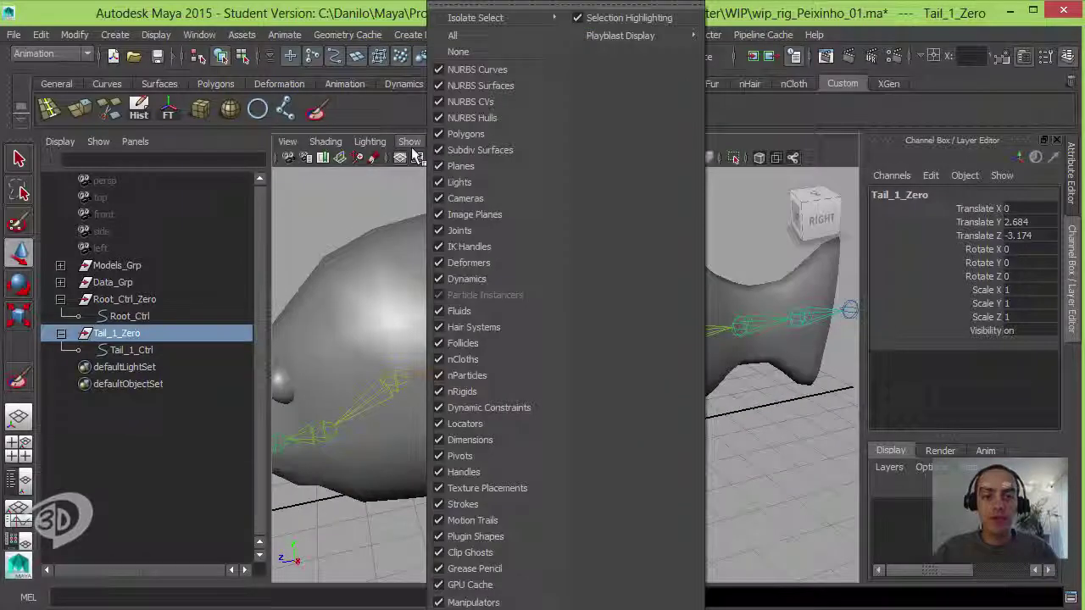
click(466, 134)
mouse_move(631, 314)
alt+mouse_down()
mouse_move(594, 364)
mouse_move(567, 363)
alt+mouse_up()
click(566, 363)
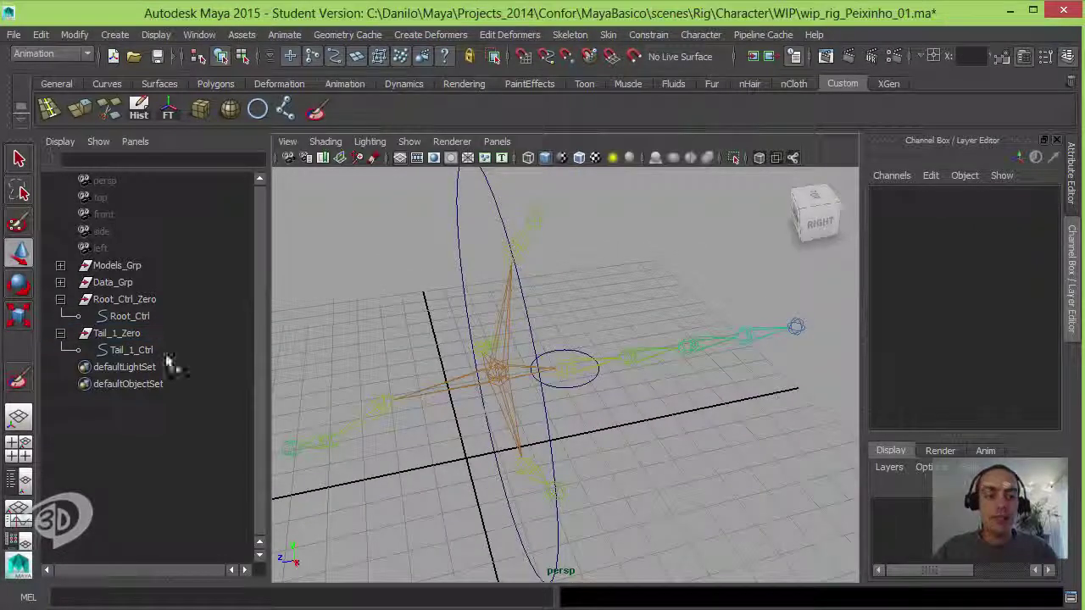
click(133, 349)
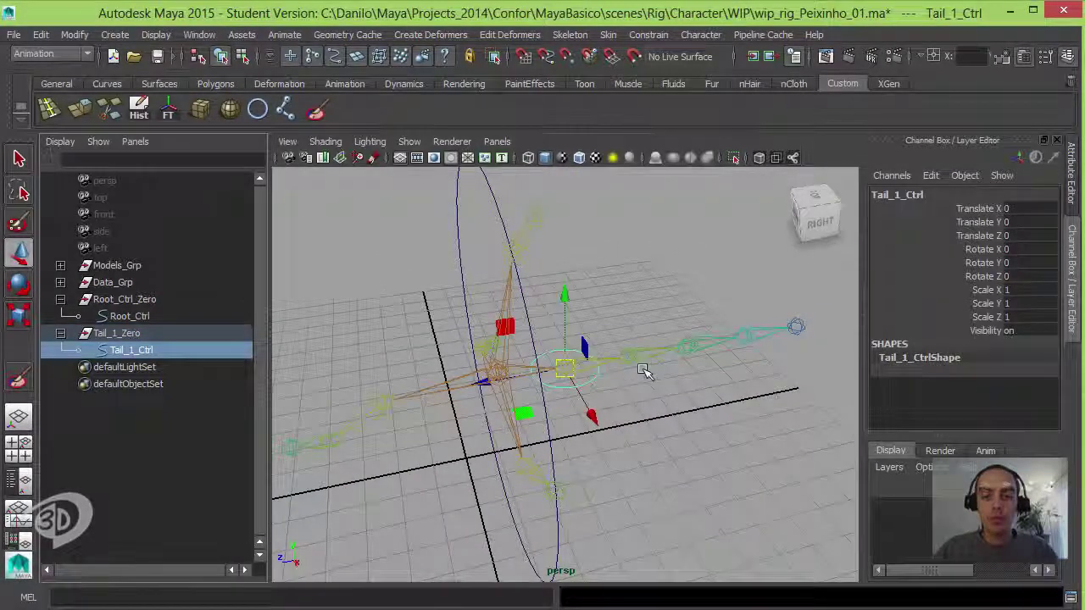
key(f)
mouse_move(613, 310)
mouse_down()
mouse_move(605, 387)
mouse_move(612, 366)
mouse_move(593, 365)
mouse_up()
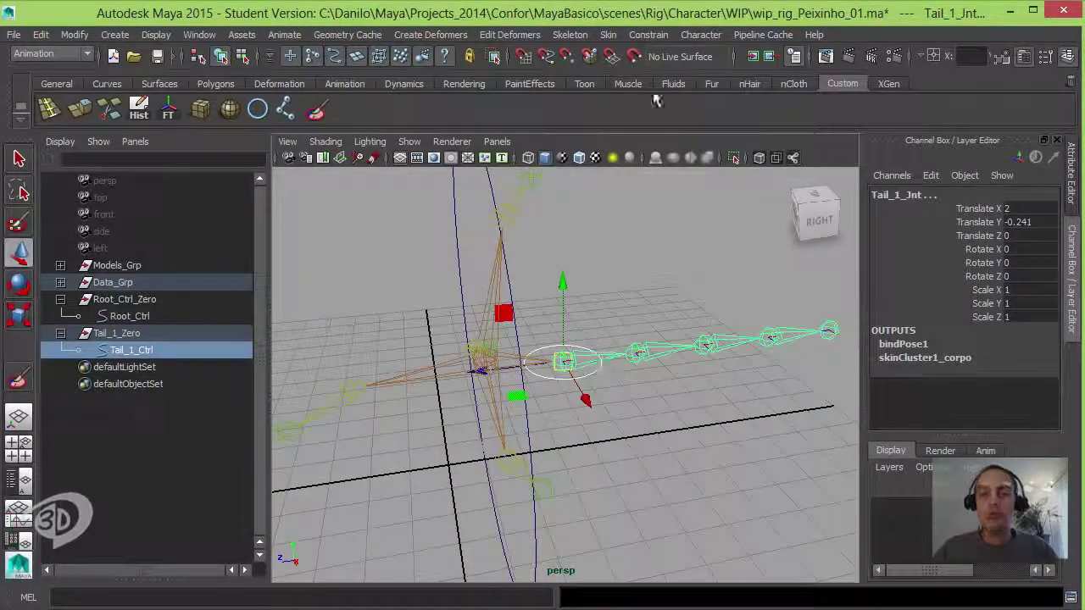
Parent-constrain the first tail joint to Tail_1_Ctrl, then test-rotate the control and undo.
click(649, 34)
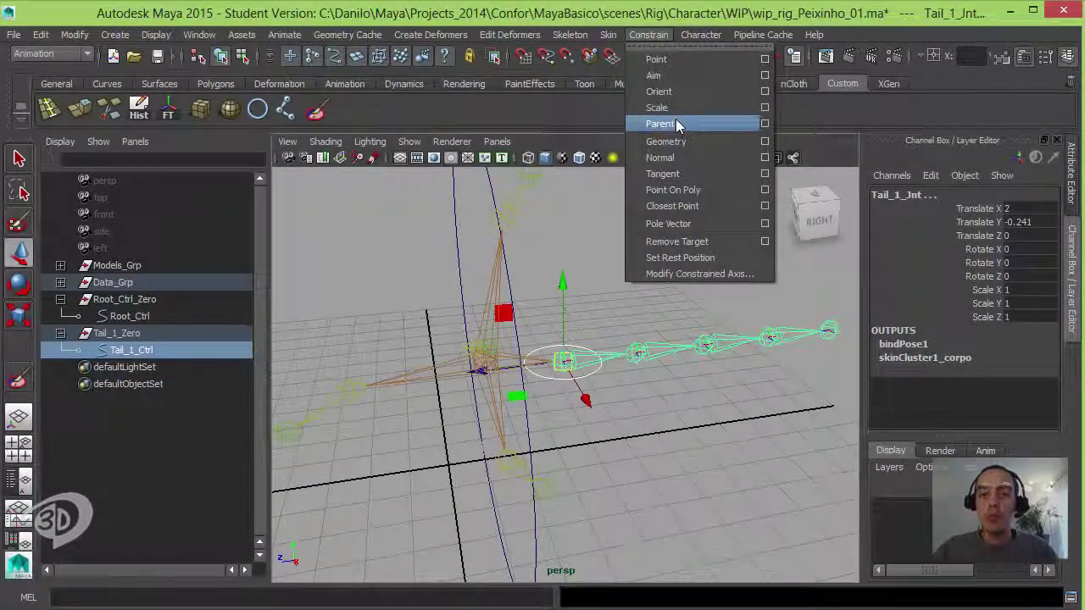
click(677, 124)
click(601, 357)
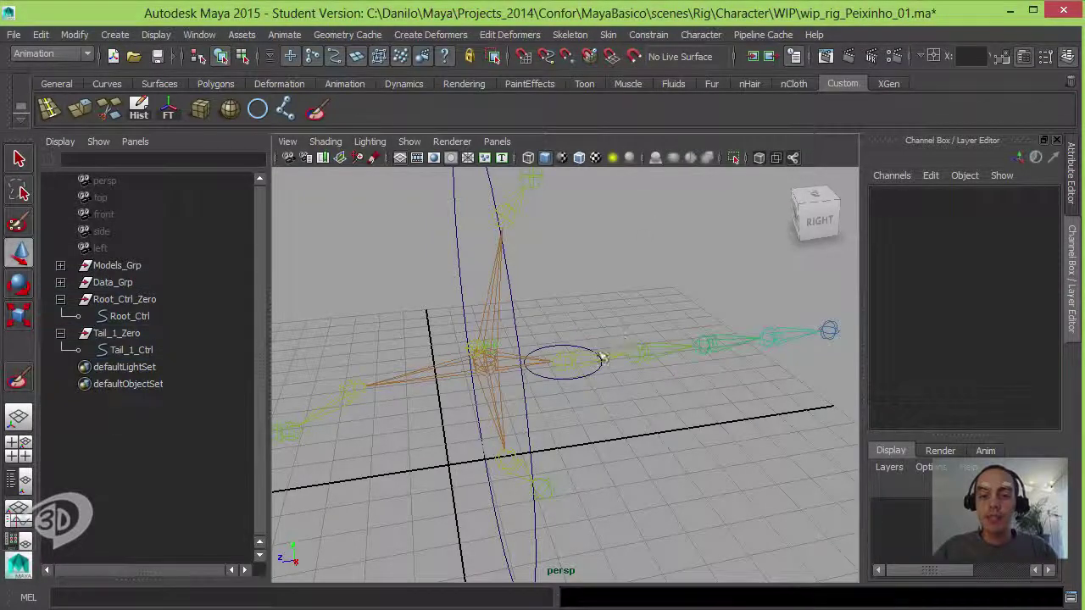
click(576, 382)
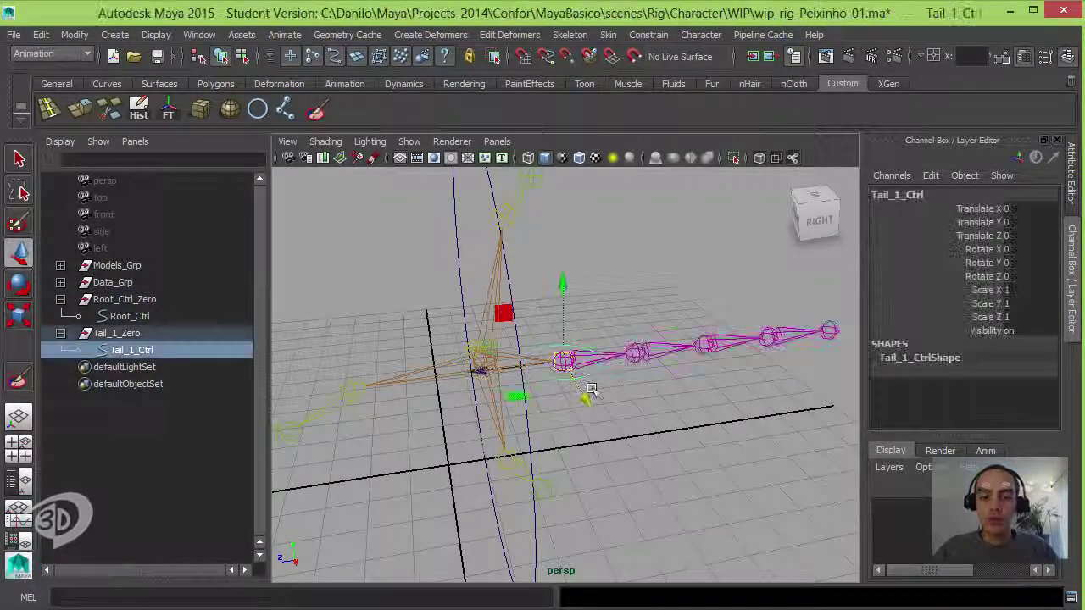
key(e)
mouse_move(583, 305)
mouse_down()
mouse_move(557, 340)
mouse_move(564, 350)
mouse_move(572, 339)
mouse_up()
key(ctrl+z)
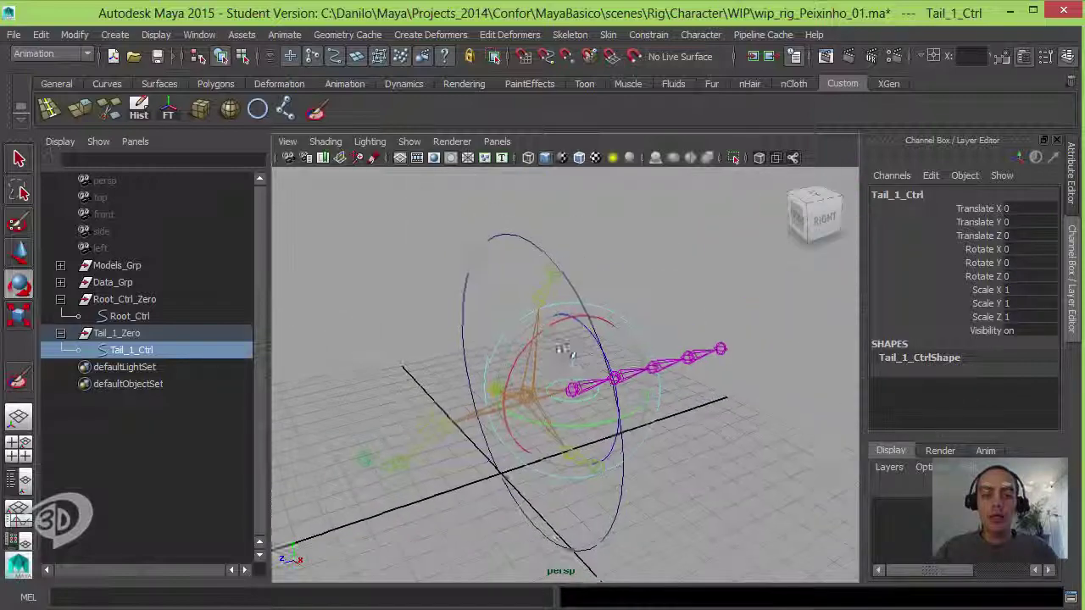
click(499, 207)
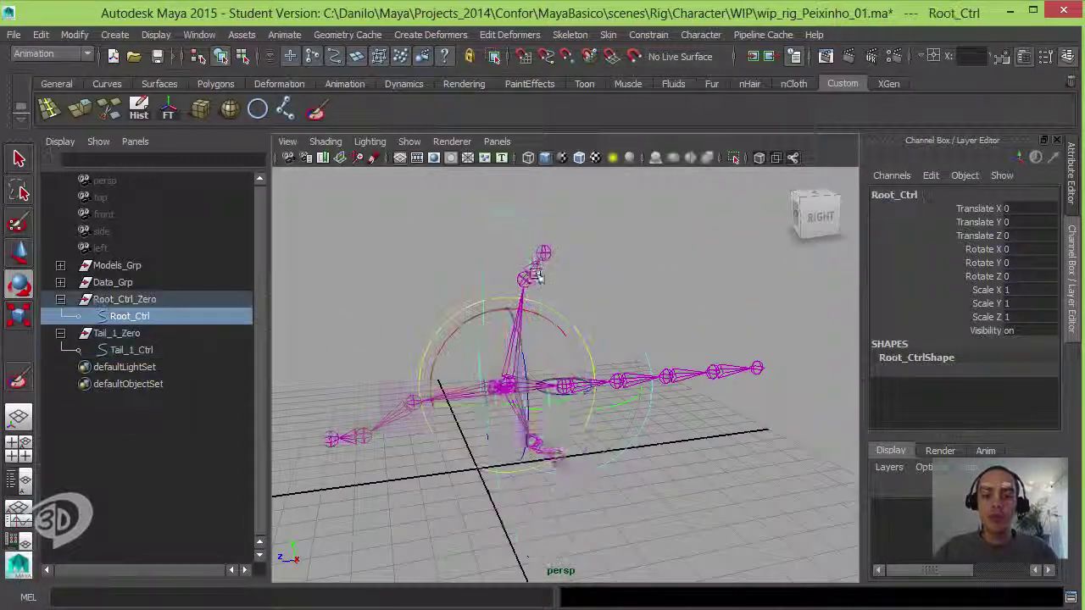
alt+drag(528, 274, 519, 272)
key(w)
mouse_move(533, 379)
mouse_down()
mouse_move(345, 340)
mouse_move(385, 252)
mouse_move(441, 330)
mouse_up()
key(ctrl+z)
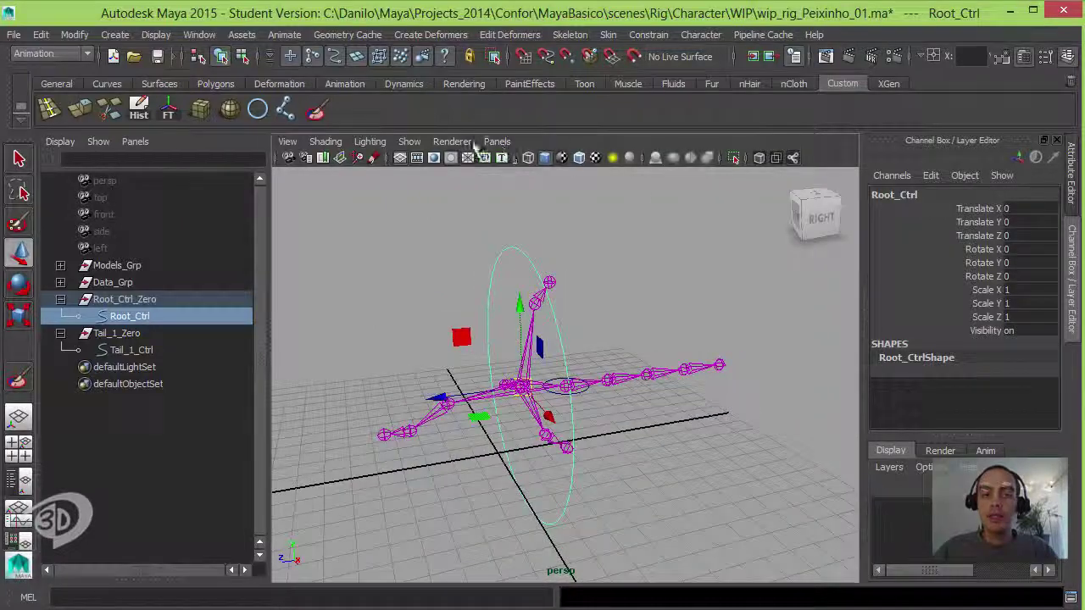
click(409, 141)
click(483, 131)
mouse_move(501, 329)
mouse_down()
mouse_move(427, 480)
mouse_move(535, 320)
mouse_up()
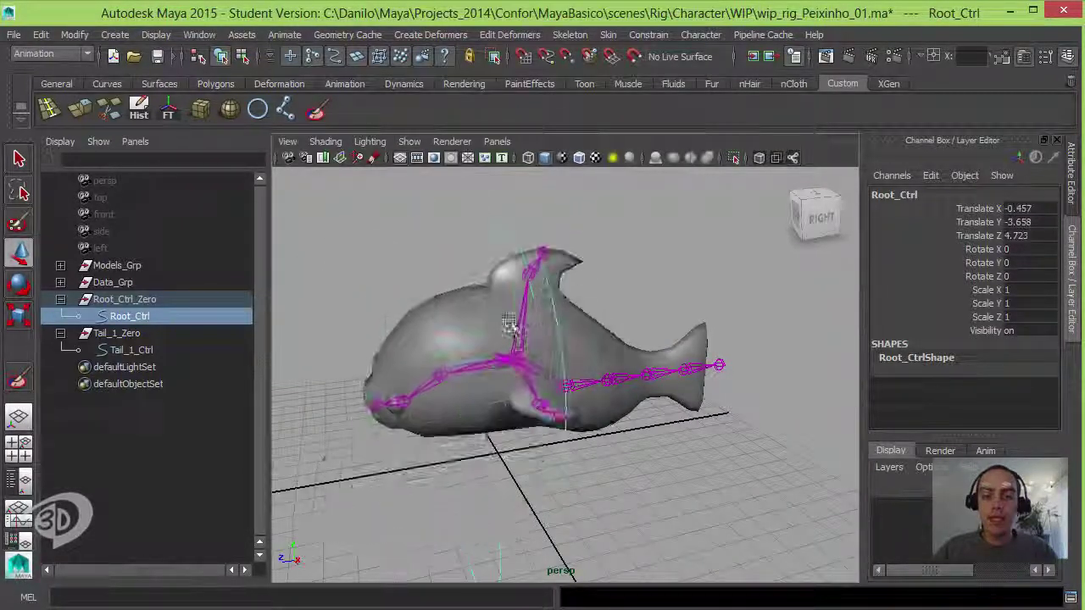
key(ctrl+z)
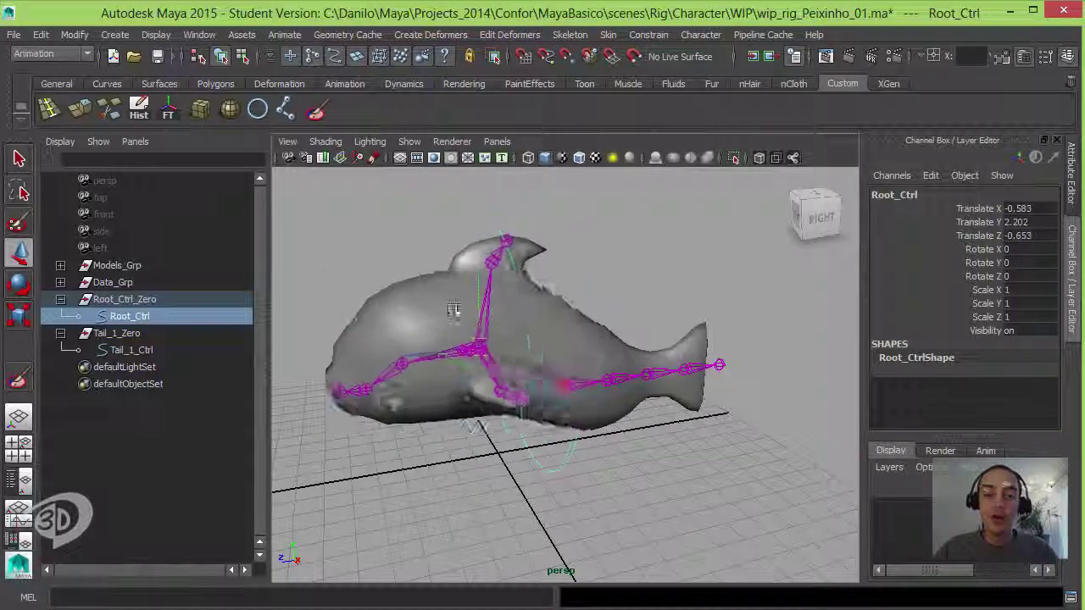
key(ctrl+z)
key(ctrl+z)
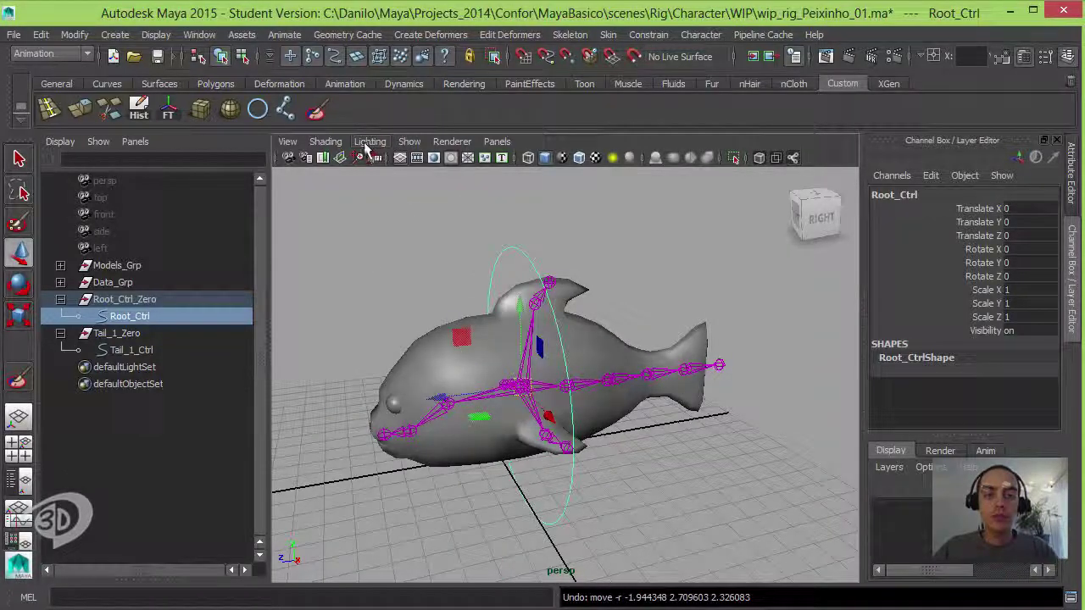
click(410, 141)
click(449, 133)
alt+drag(490, 178, 579, 298)
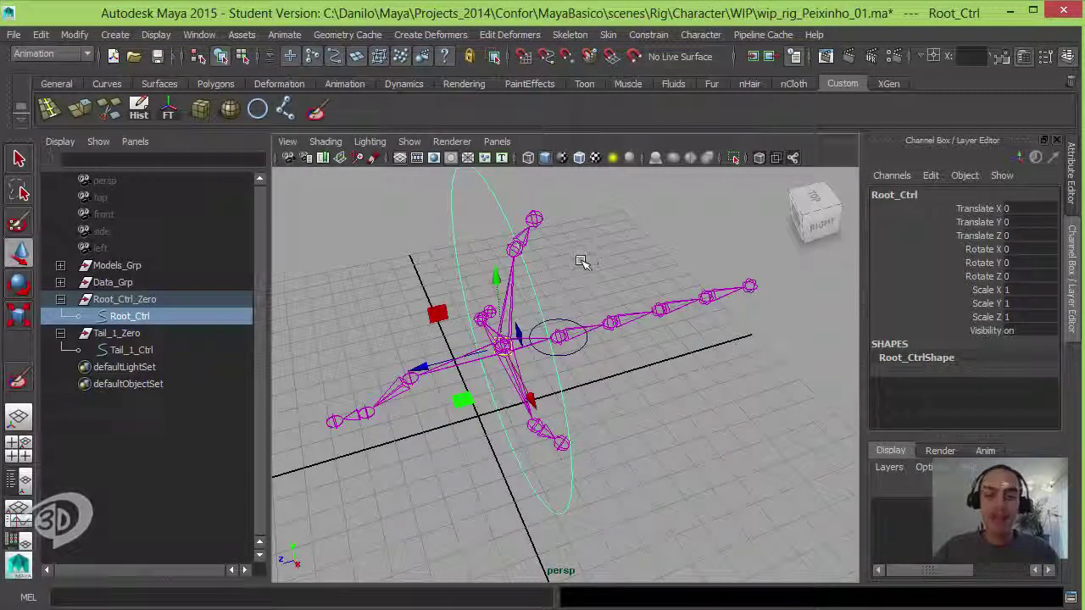
alt+drag(555, 307, 543, 322)
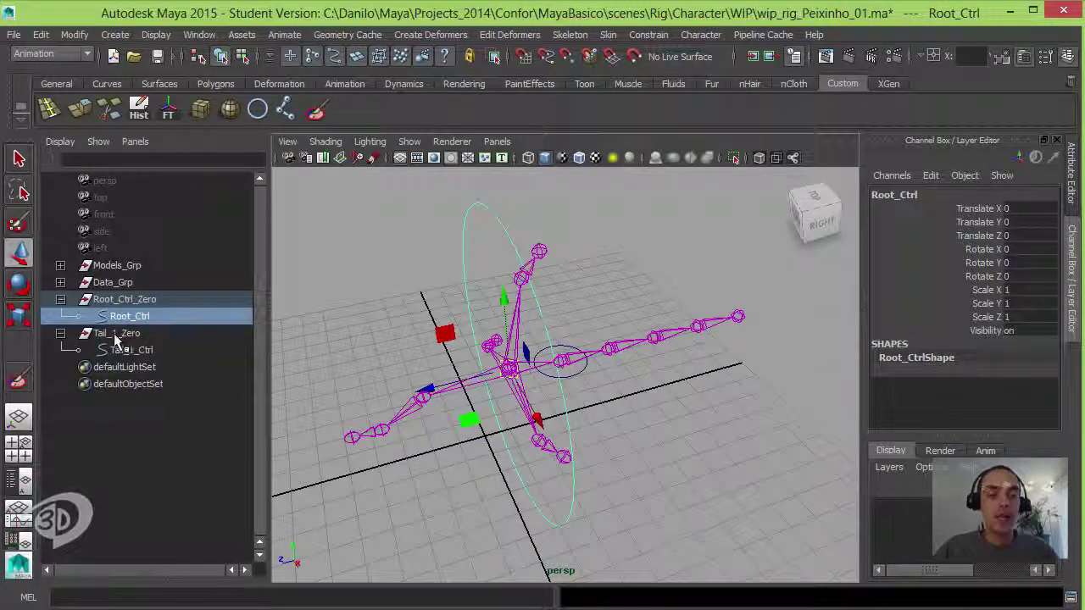
click(116, 337)
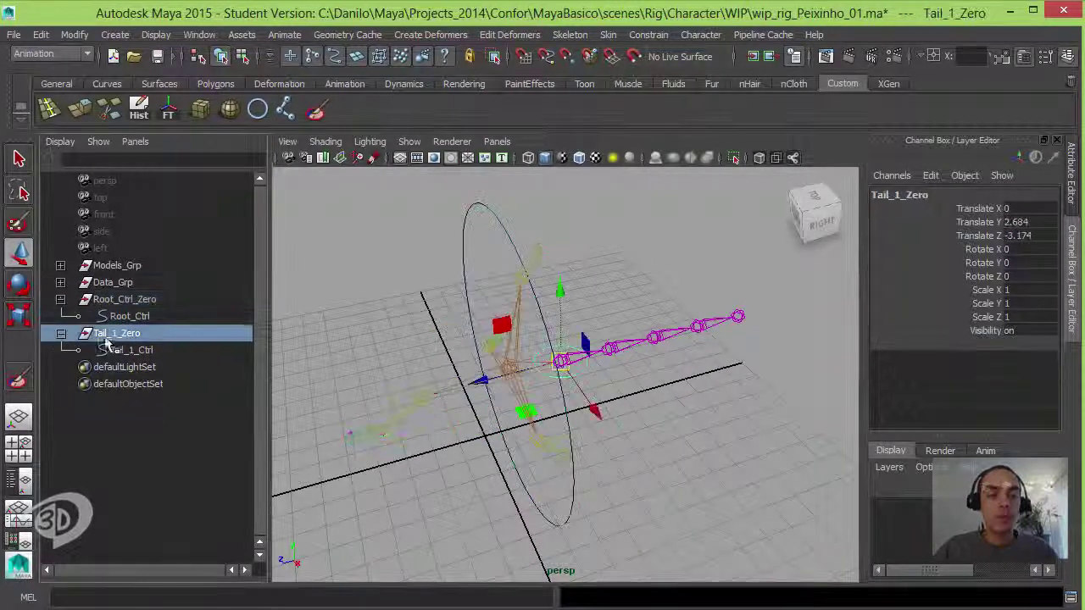
Parent Tail_1_Zero under Root_Ctrl.
ctrl+click(143, 317)
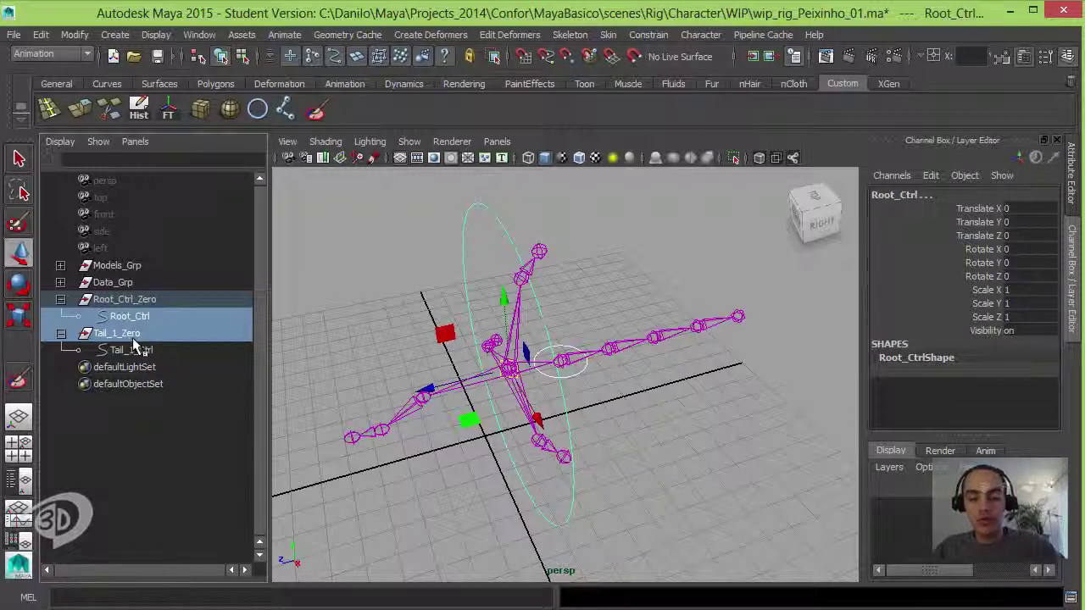
key(p)
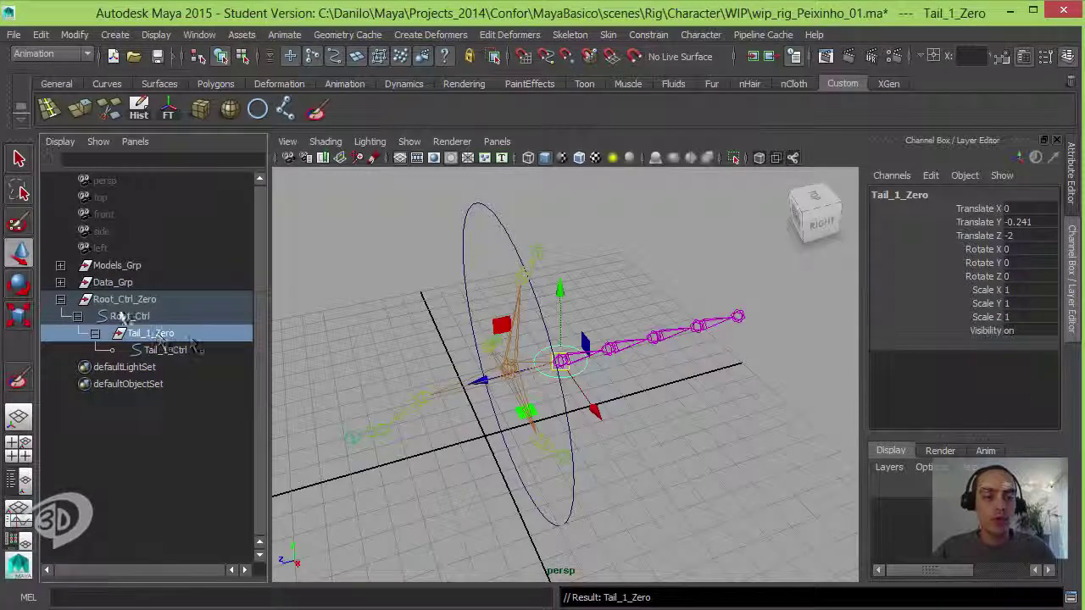
key(Up)
mouse_move(508, 194)
alt+mouse_down()
mouse_move(465, 290)
mouse_move(577, 380)
alt+mouse_up()
Test by moving Root_Ctrl and rotating Tail_1_Ctrl, undo the changes, and reselect Tail_1_Ctrl.
key(ctrl+z)
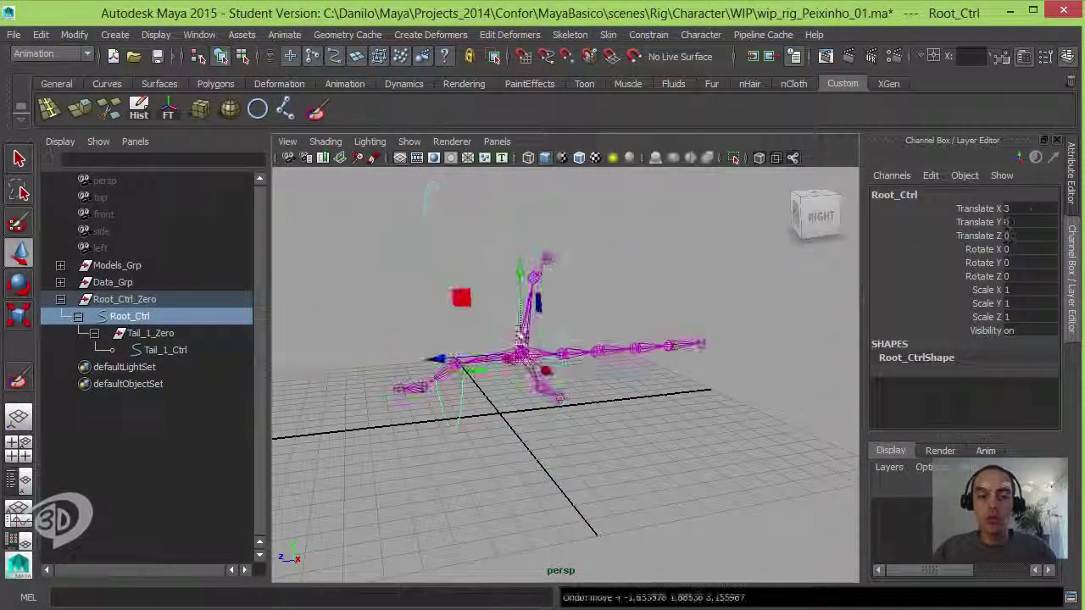
middle_drag(574, 375, 481, 298)
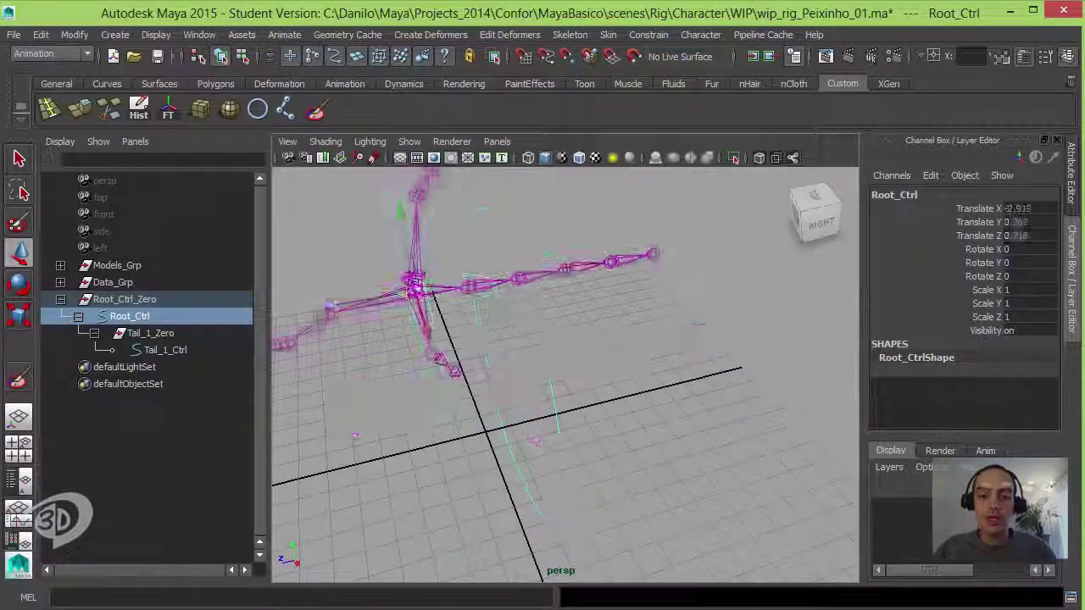
click(481, 298)
key(e)
drag(475, 293, 501, 236)
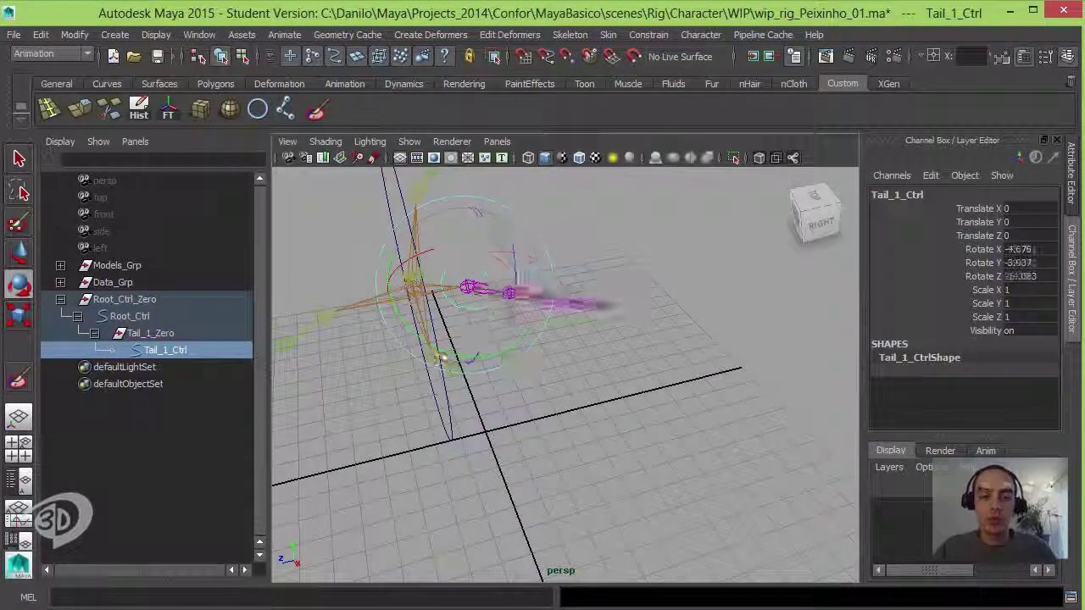
key(ctrl+z)
key(ctrl+z)
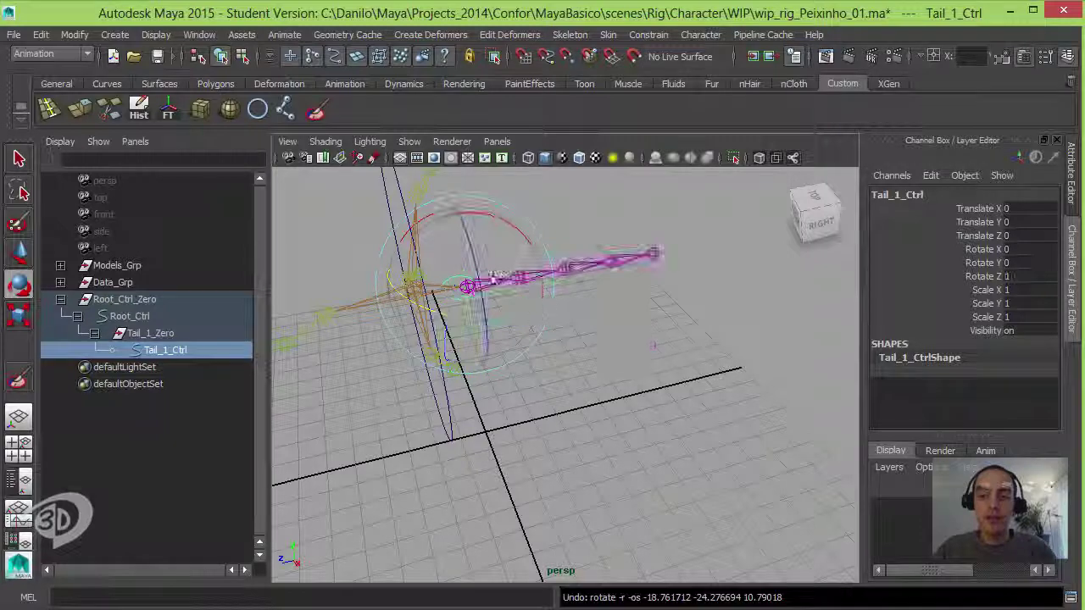
key(ctrl+z)
alt+drag(519, 301, 552, 331)
click(582, 286)
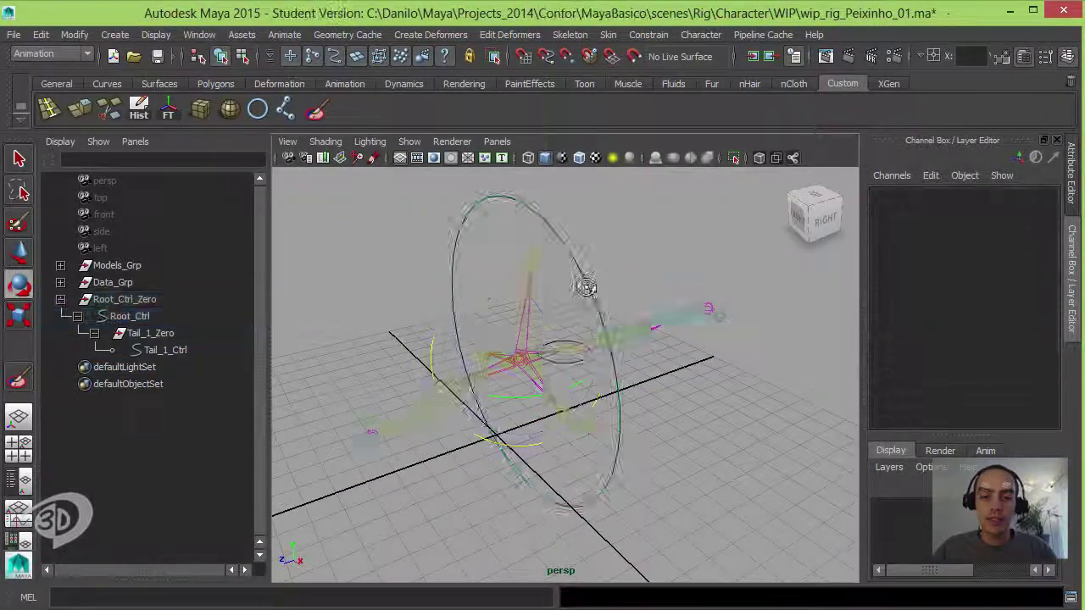
mouse_move(582, 286)
alt+mouse_down()
mouse_move(596, 386)
mouse_move(508, 339)
alt+mouse_up()
click(594, 382)
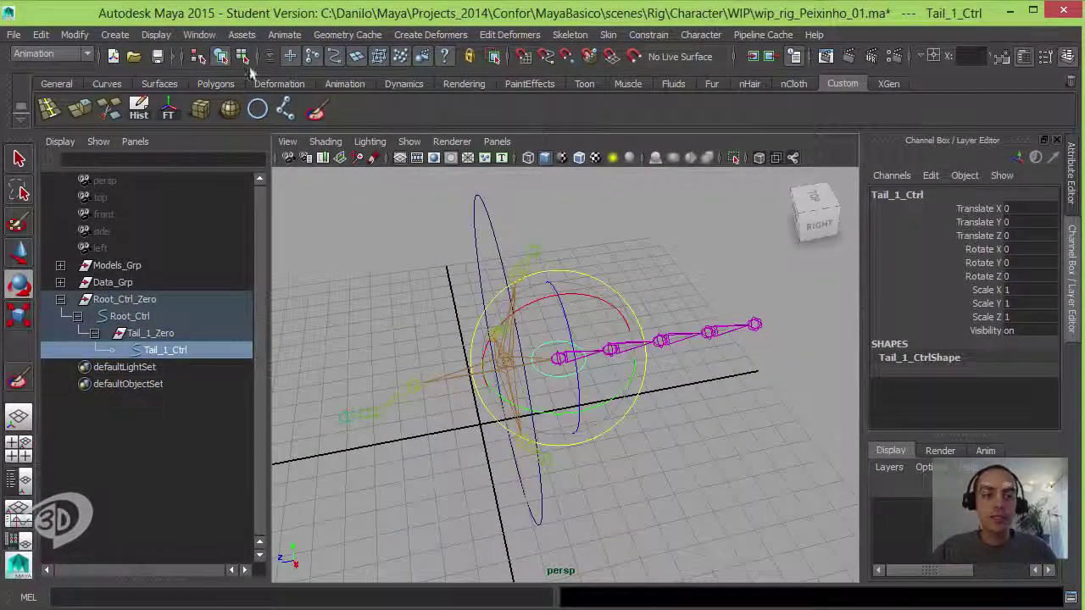
Select all CVs of the Tail_1_Ctrl circle and switch to scaling.
click(386, 182)
click(579, 363)
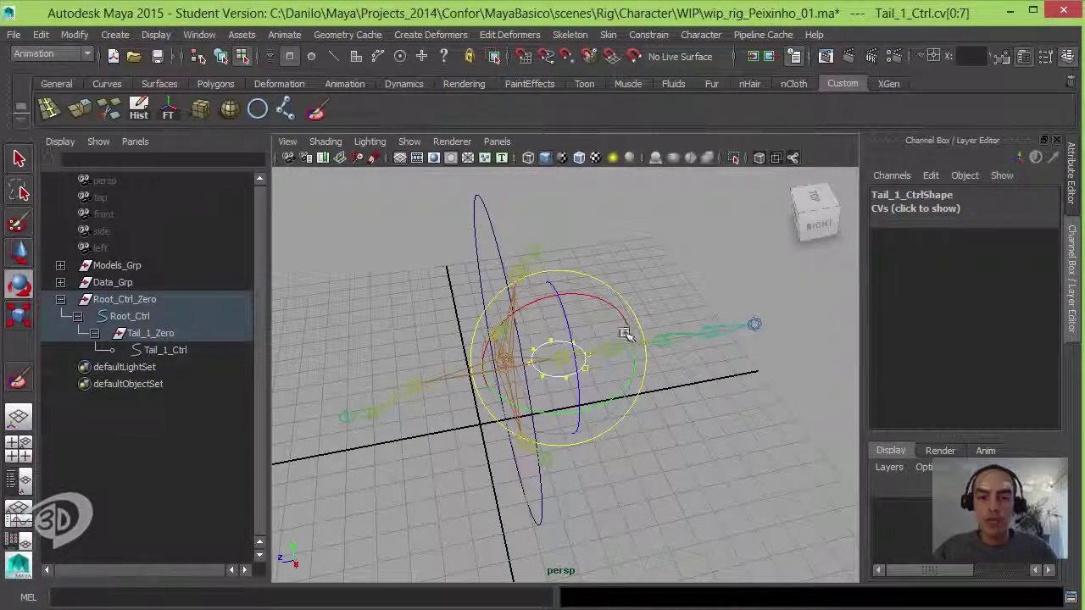
alt+drag(625, 333, 600, 278)
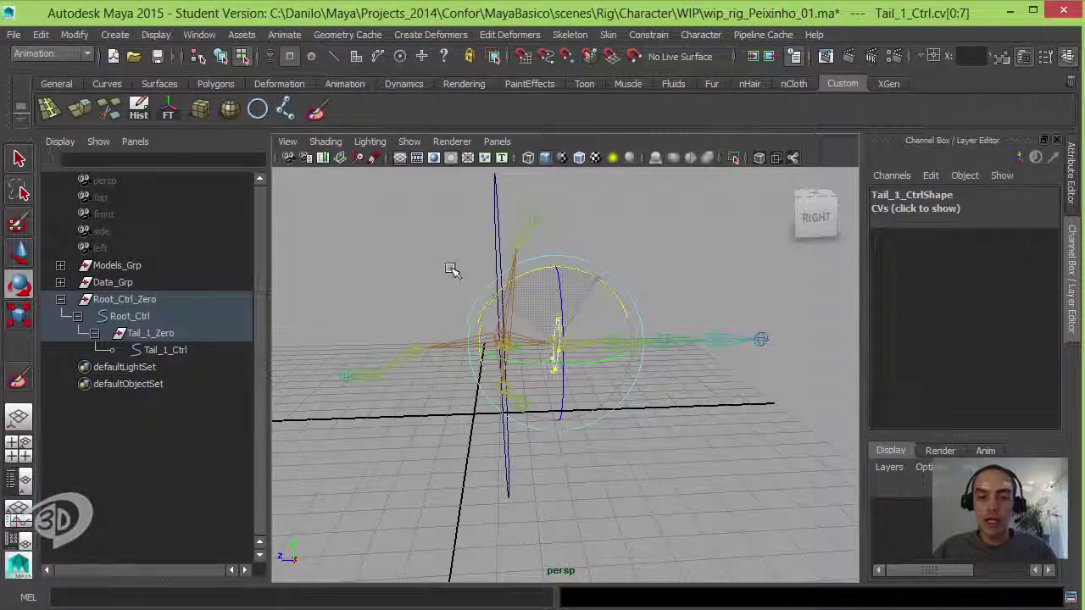
mouse_move(452, 270)
alt+mouse_down()
mouse_move(611, 288)
mouse_move(645, 322)
alt+mouse_up()
key(r)
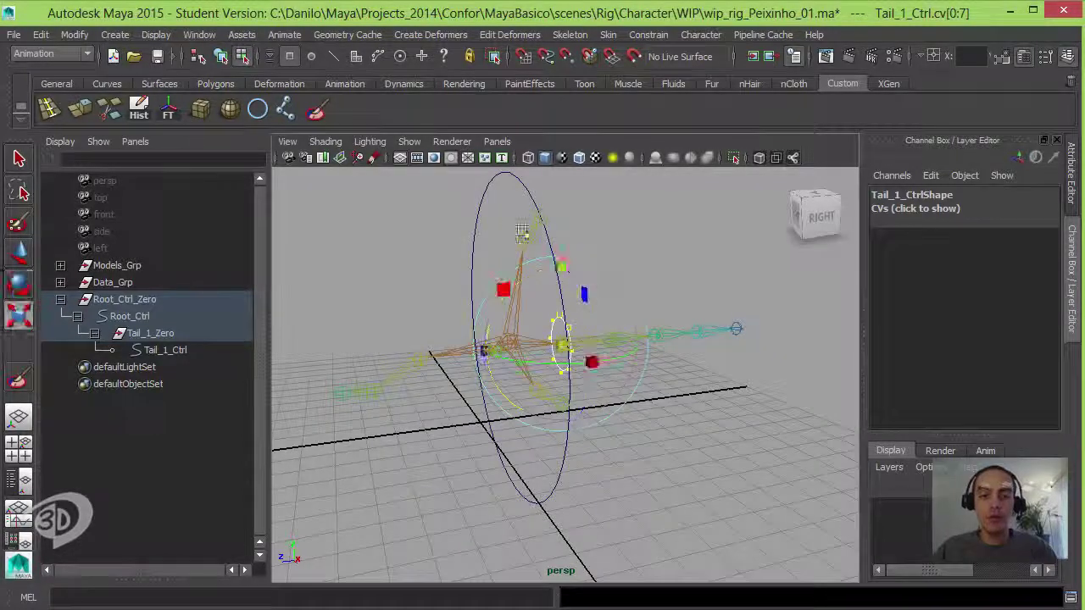
Show the fish mesh again and view the tail circle from behind.
click(410, 141)
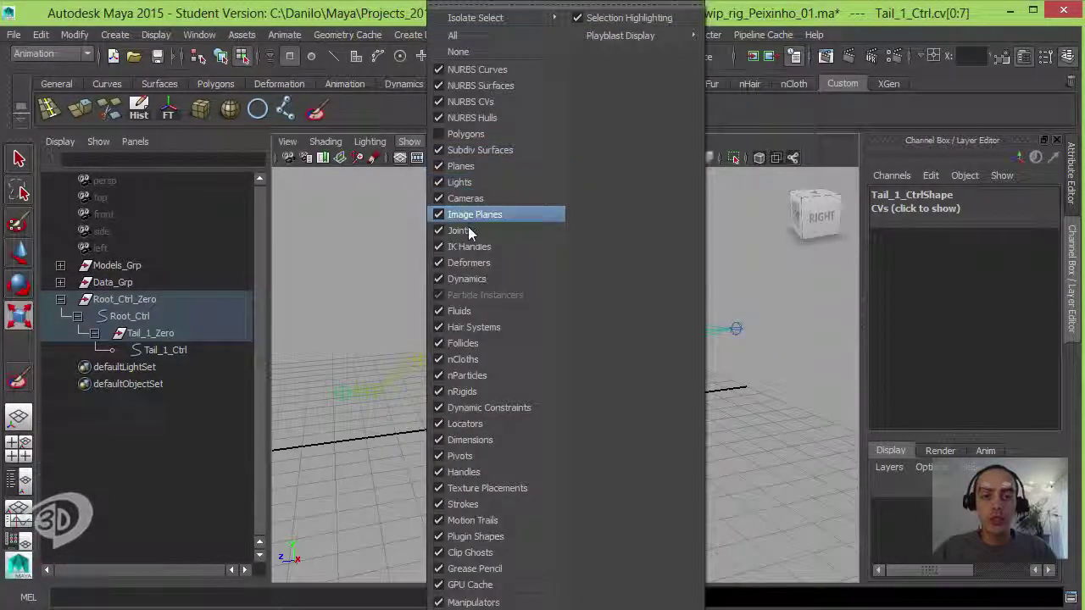
click(465, 134)
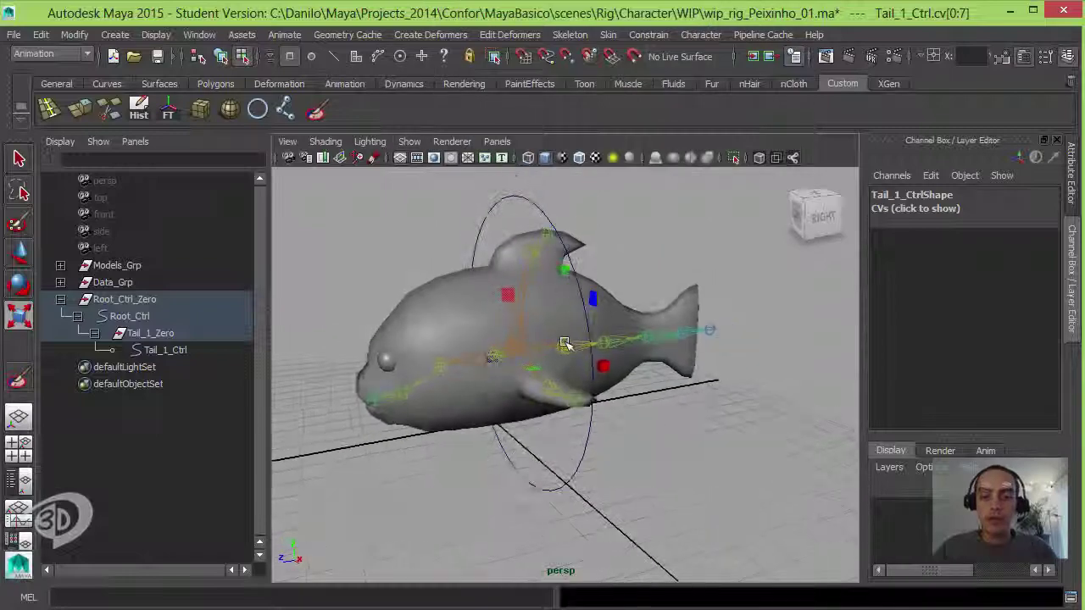
alt+drag(590, 360, 546, 236)
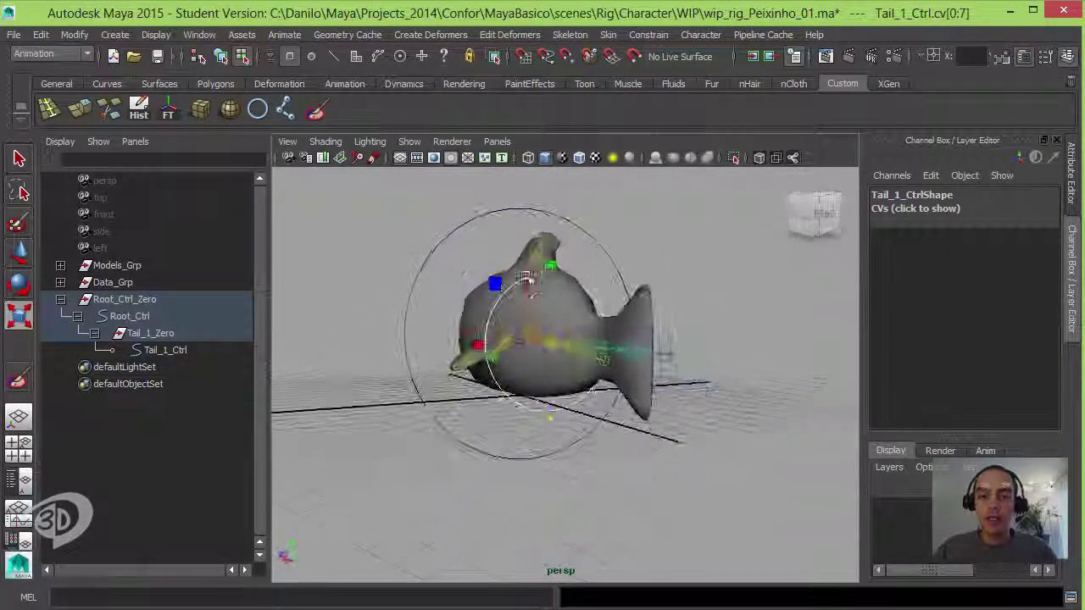
mouse_move(548, 293)
alt+mouse_down()
mouse_move(475, 349)
mouse_move(559, 279)
mouse_move(453, 343)
mouse_move(489, 265)
alt+mouse_up()
mouse_move(625, 297)
alt+mouse_down()
mouse_move(500, 279)
mouse_move(457, 363)
alt+mouse_up()
Adjust individual tail circle CVs, return to object mode with F8, and deselect.
click(435, 277)
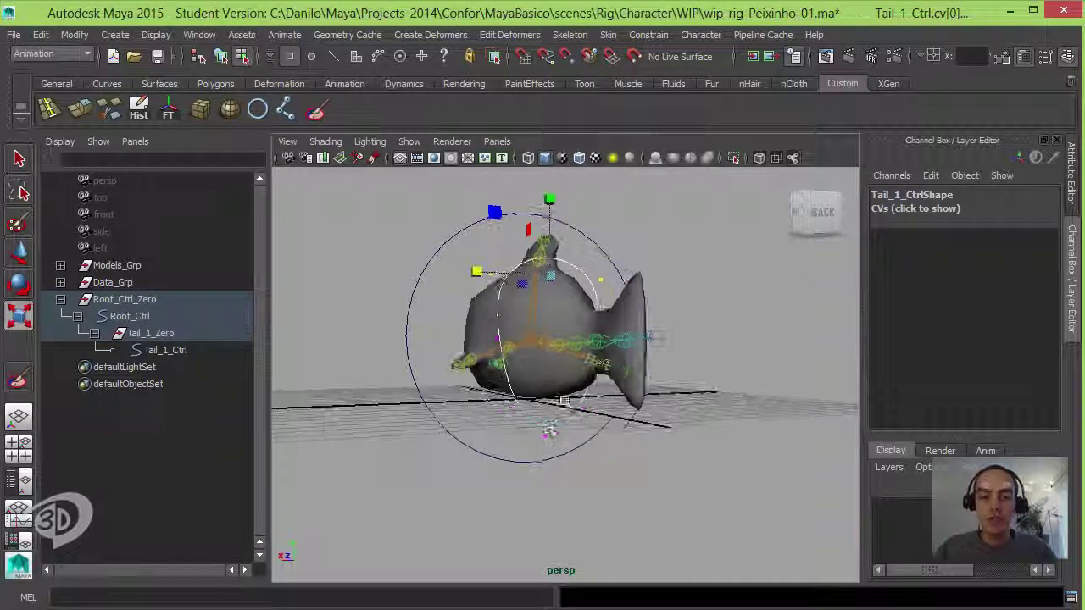
click(549, 359)
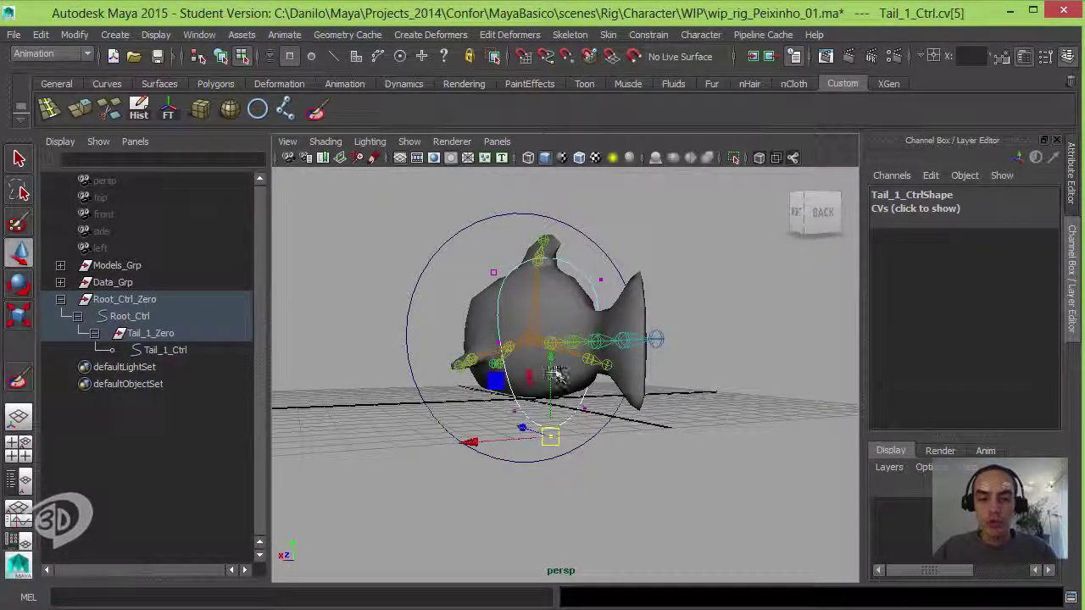
alt+drag(549, 348, 638, 210)
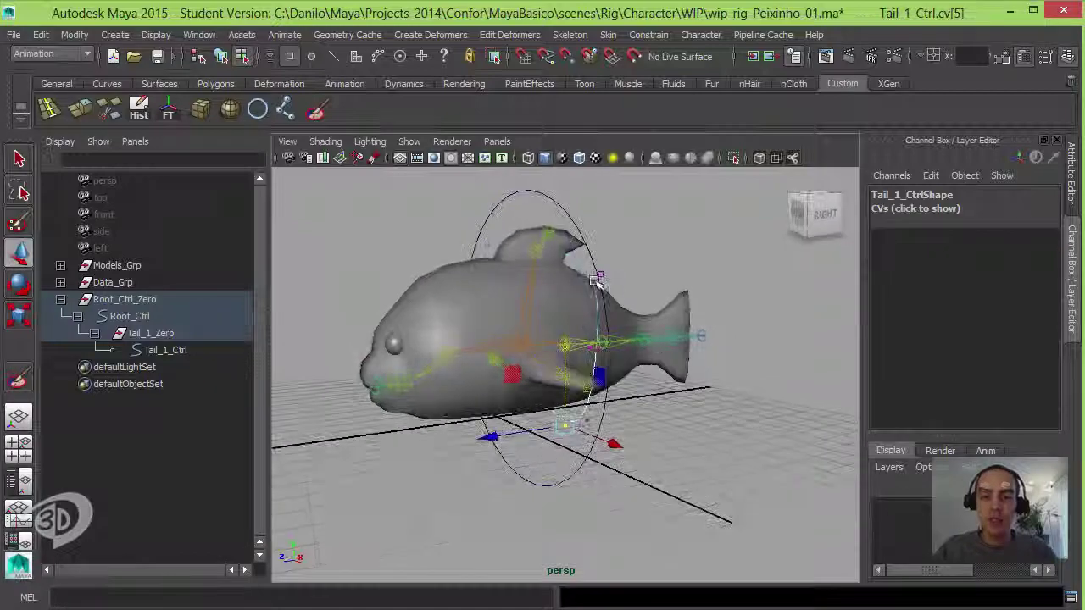
key(F8)
mouse_move(637, 210)
alt+mouse_down()
mouse_move(398, 284)
mouse_move(560, 238)
mouse_move(663, 285)
mouse_move(539, 332)
alt+mouse_up()
click(559, 237)
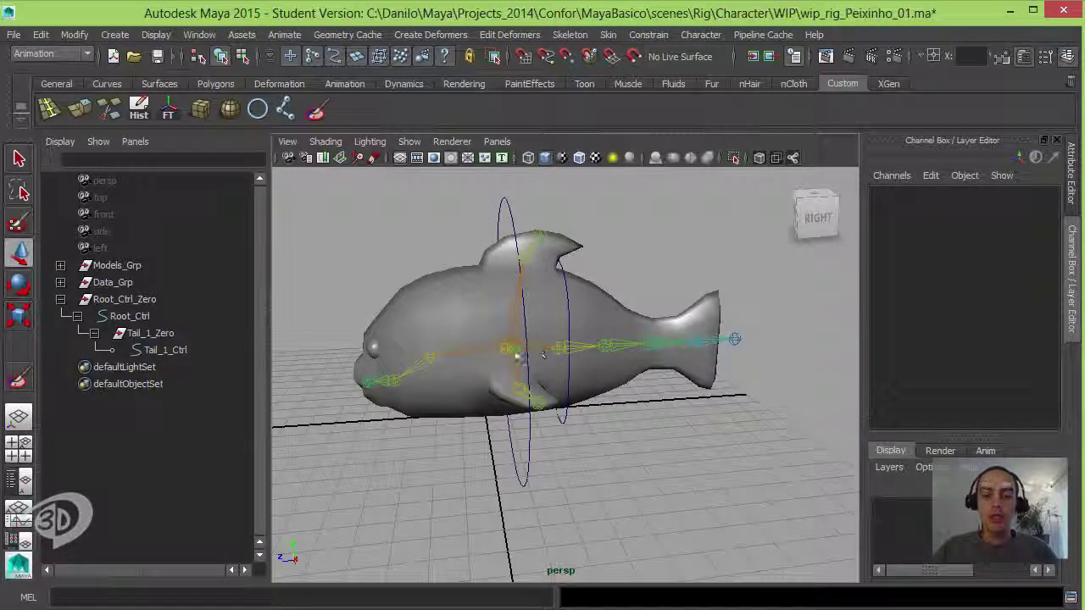
Stand the new circle upright with Rotate X 90 and hide polygon meshes.
mouse_move(635, 346)
alt+mouse_down()
mouse_move(593, 359)
mouse_move(630, 243)
mouse_move(558, 294)
mouse_move(508, 292)
alt+mouse_up()
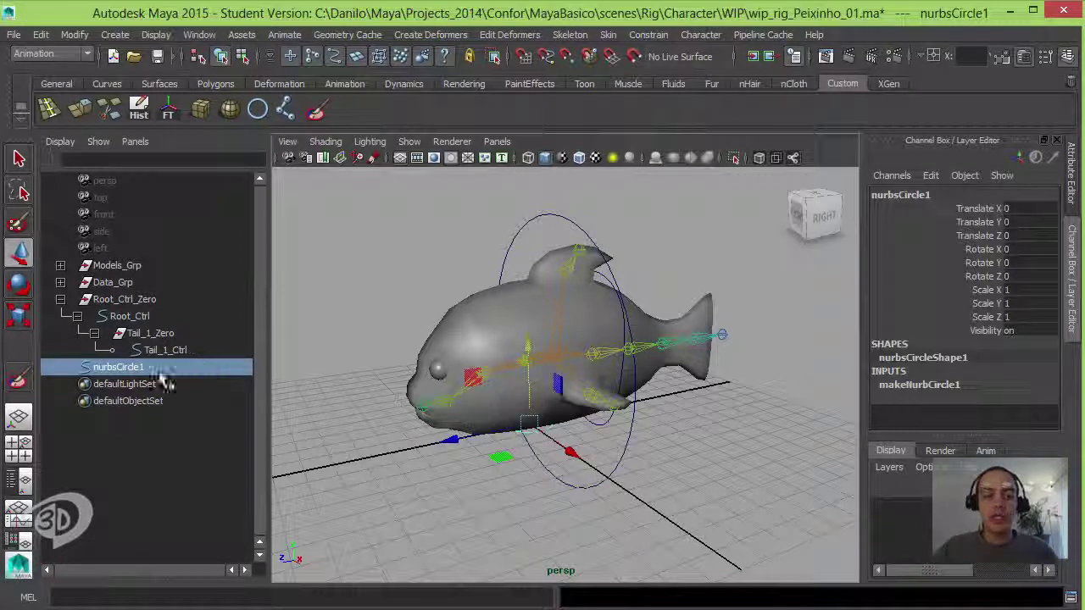
key(e)
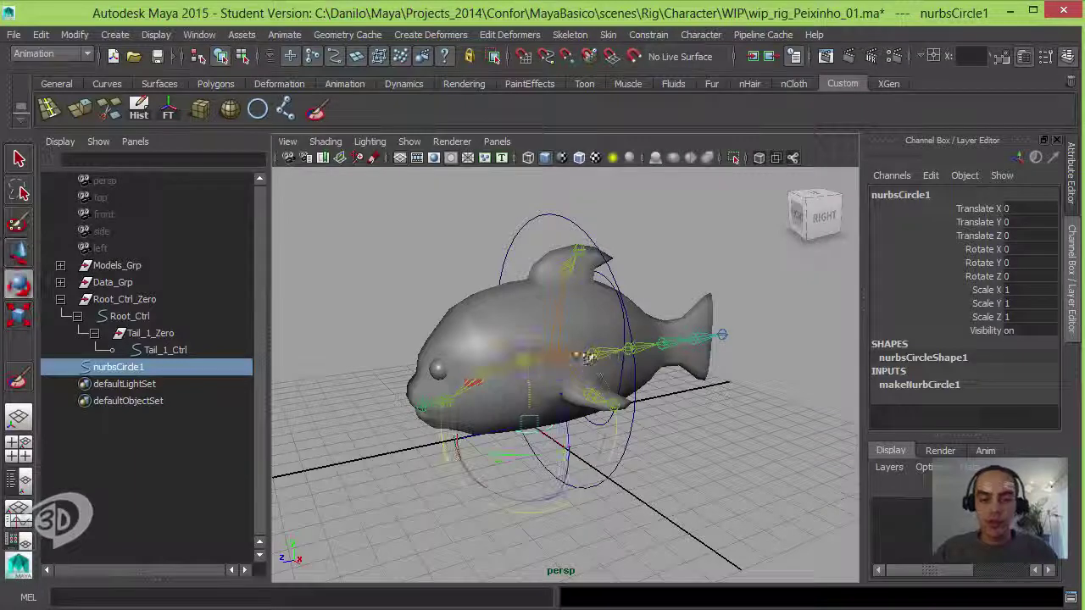
mouse_move(588, 357)
alt+mouse_down()
mouse_move(592, 374)
mouse_move(624, 390)
alt+mouse_up()
text(90)
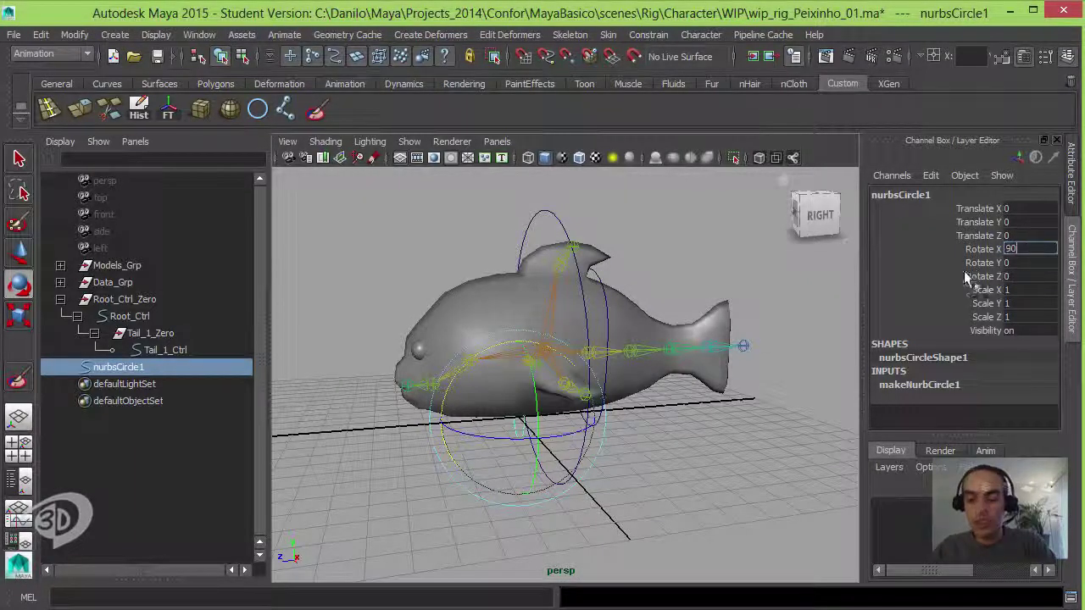
key(Return)
mouse_move(628, 371)
alt+mouse_down()
mouse_move(649, 376)
mouse_move(614, 360)
mouse_move(668, 331)
alt+mouse_up()
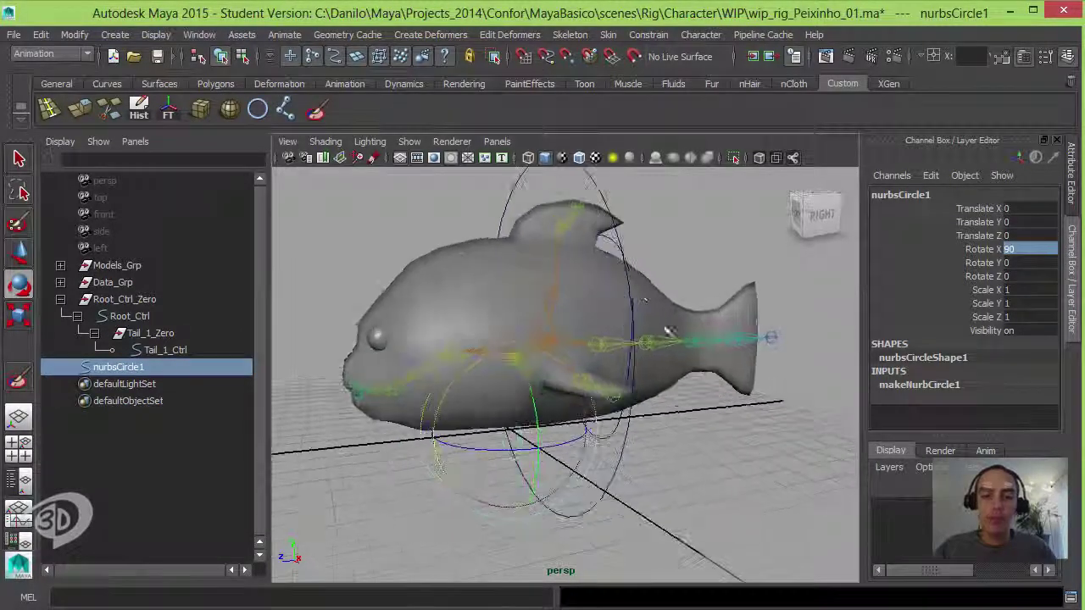
click(410, 142)
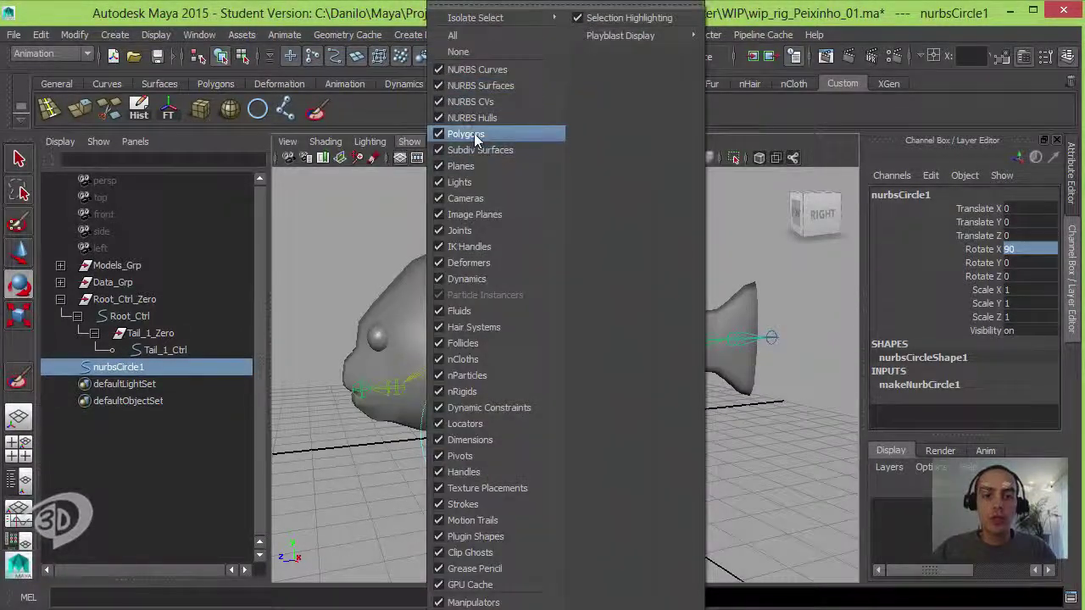
click(472, 134)
mouse_move(475, 187)
alt+mouse_down()
mouse_move(562, 307)
mouse_move(531, 302)
alt+mouse_up()
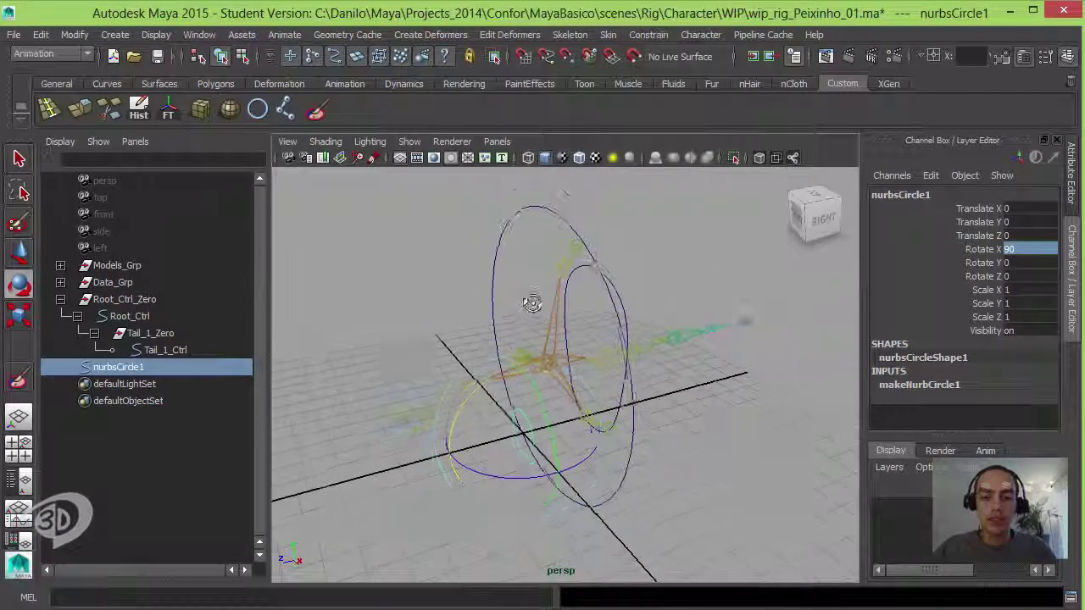
Rename the circle Tail_2_Ctrl, freeze transforms, delete history, and group it.
double_click(151, 370)
text(Tail_2_Ctrl)
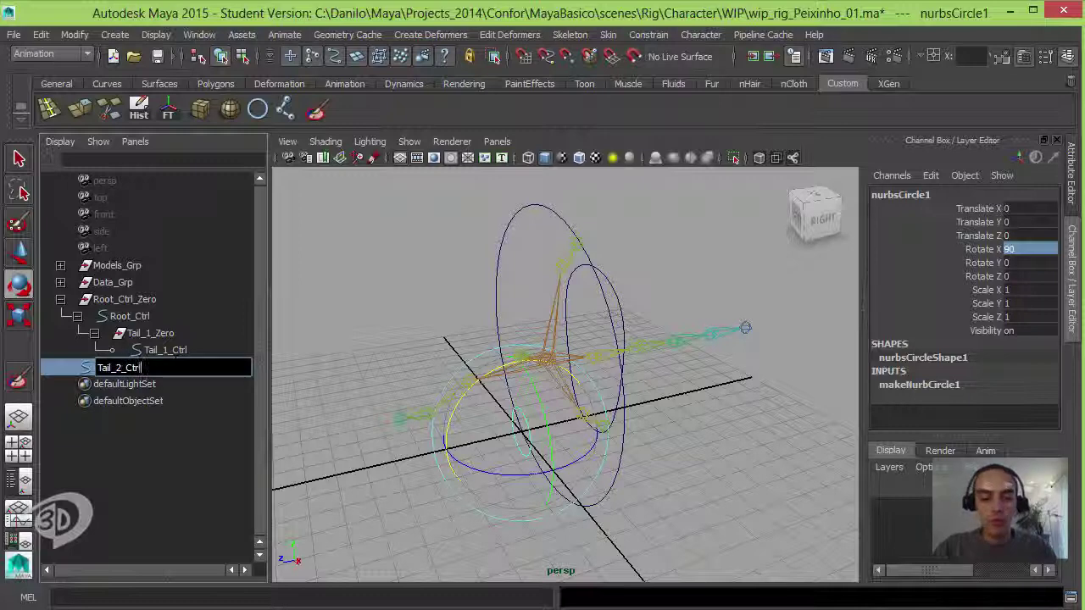
key(Return)
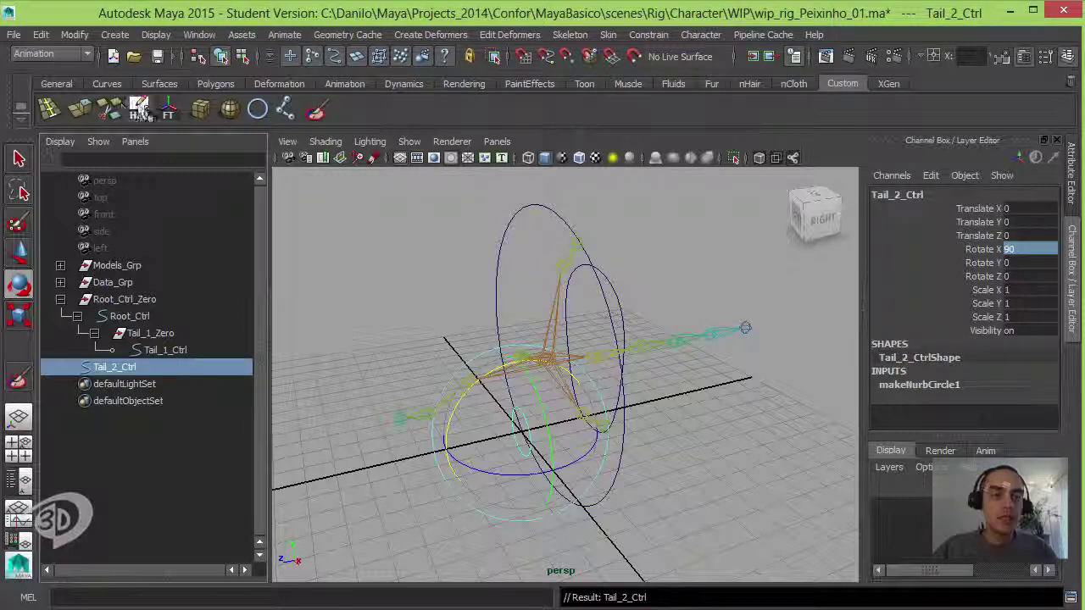
click(140, 108)
click(168, 110)
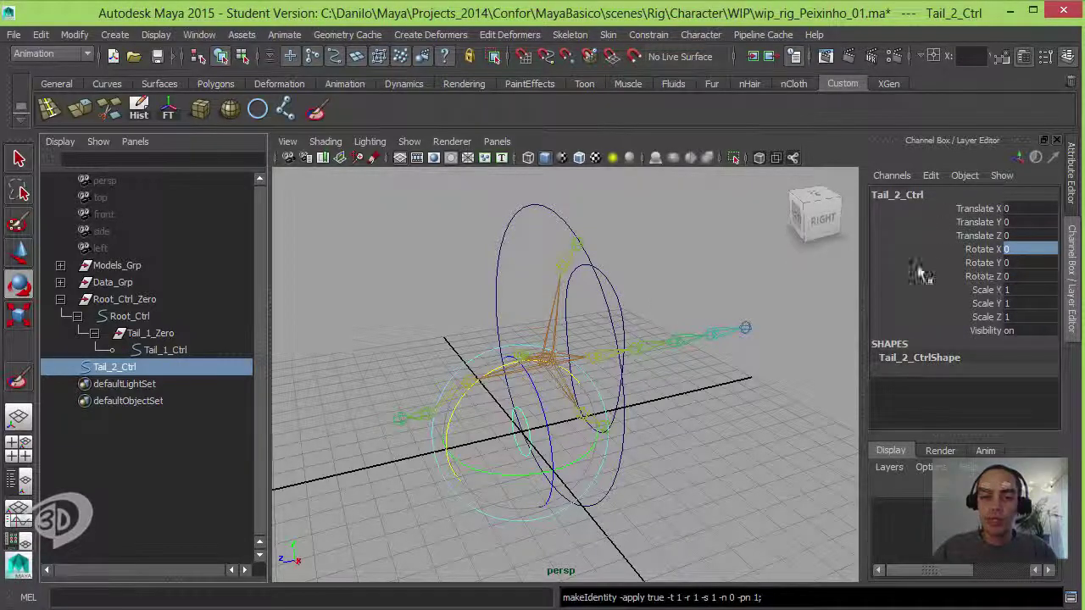
alt+drag(513, 332, 335, 329)
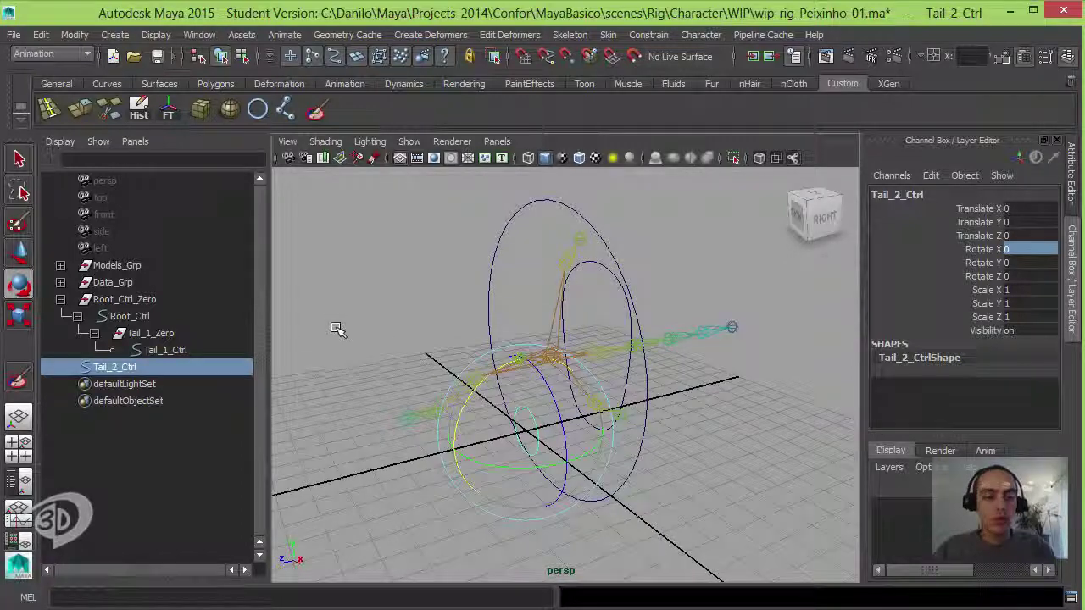
key(ctrl+g)
Rename group1 to Tail_2_Zero using the copied control name.
double_click(125, 388)
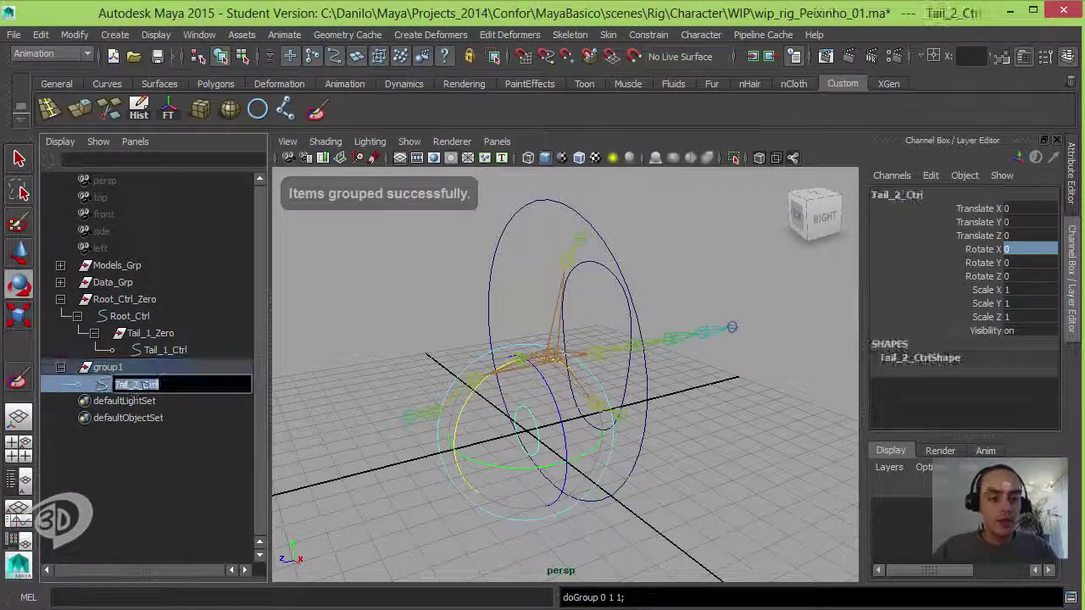
key(ctrl+c)
click(107, 367)
double_click(107, 367)
key(ctrl+v)
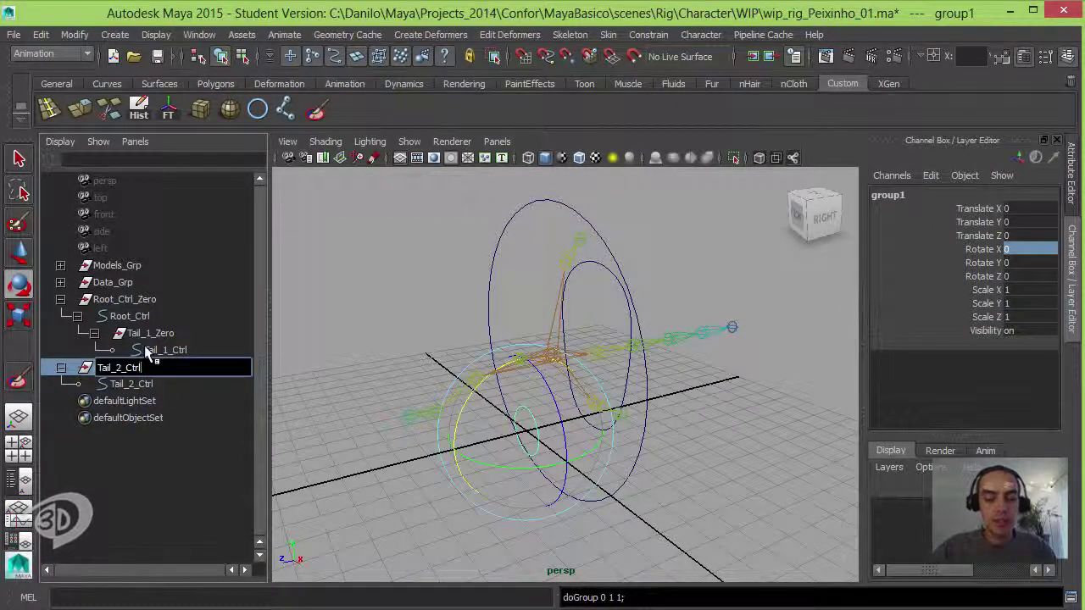
key(BackSpace)
key(BackSpace)
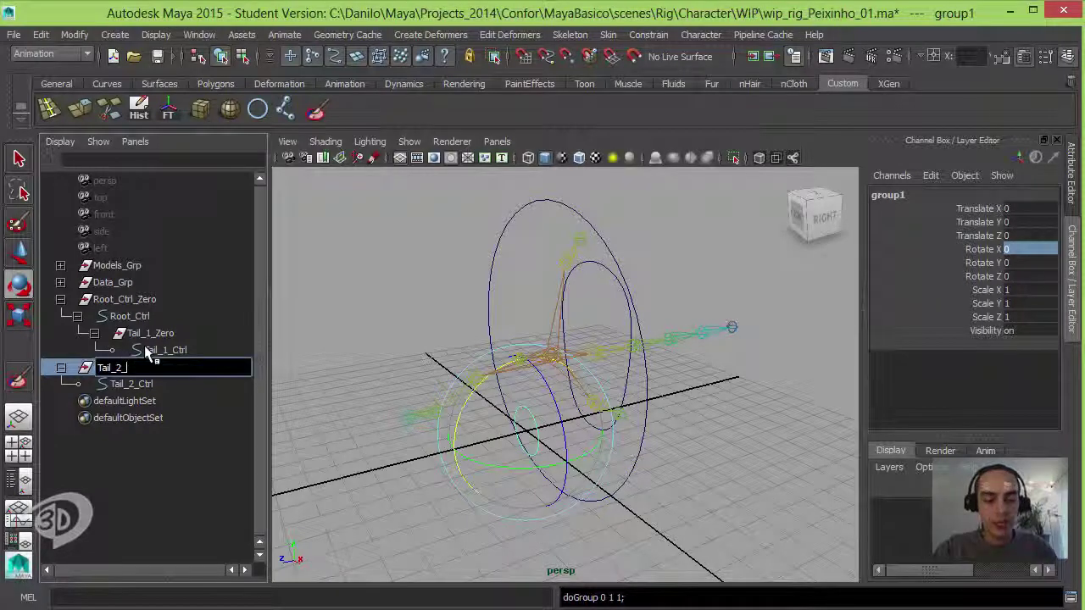
text(Zero)
key(Return)
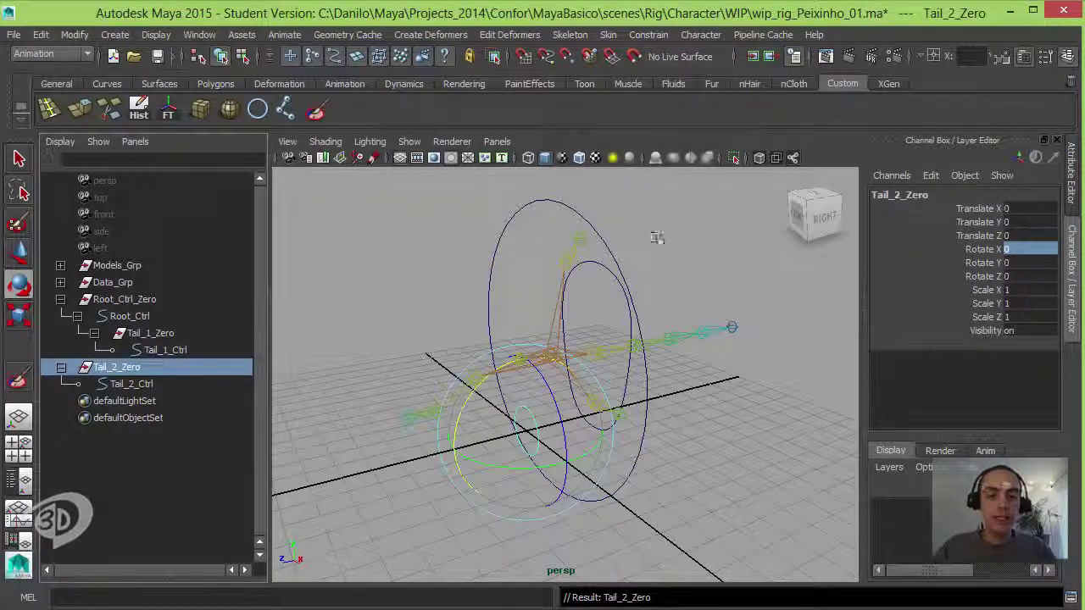
Duplicate Tail_2_Zero twice and expand both copies in the Outliner.
mouse_move(642, 344)
alt+mouse_down()
mouse_move(620, 357)
mouse_move(589, 339)
mouse_move(647, 370)
mouse_move(701, 376)
alt+mouse_up()
alt+drag(617, 357, 399, 371)
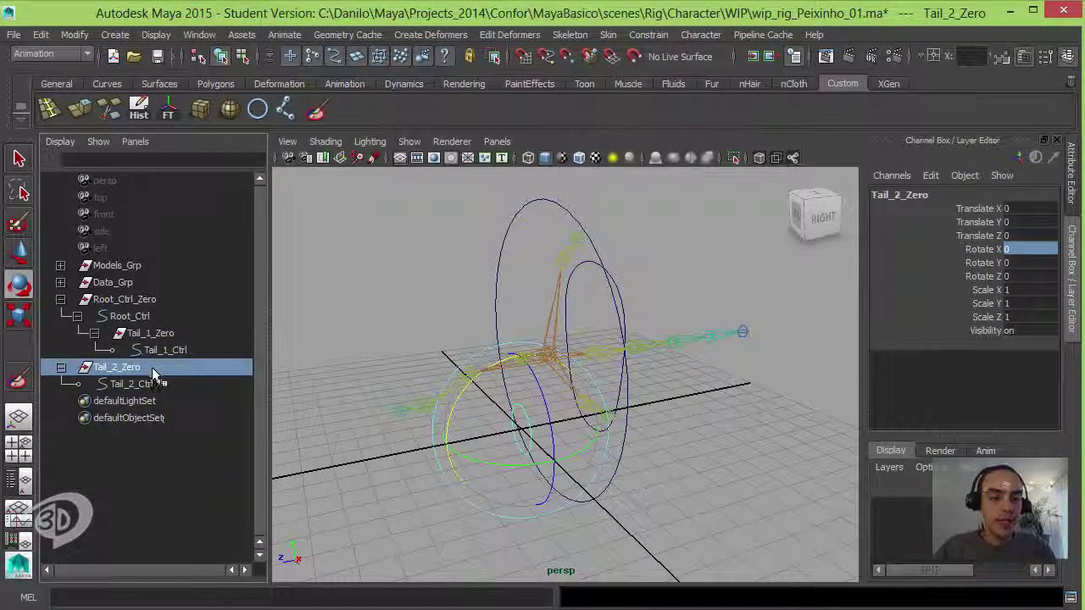
key(ctrl+d)
key(ctrl+d)
click(60, 417)
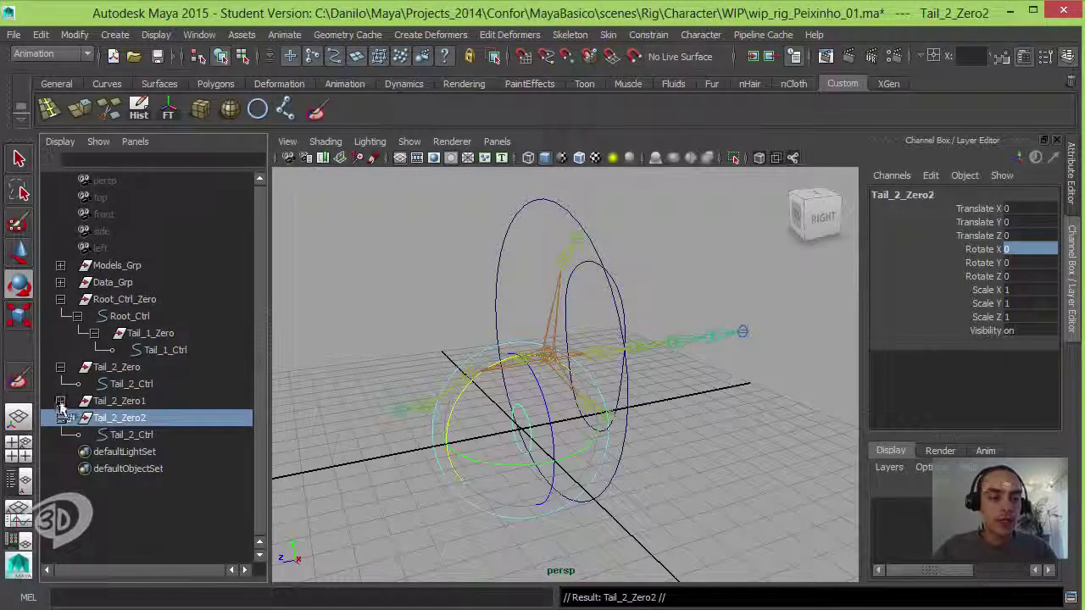
click(60, 401)
click(40, 34)
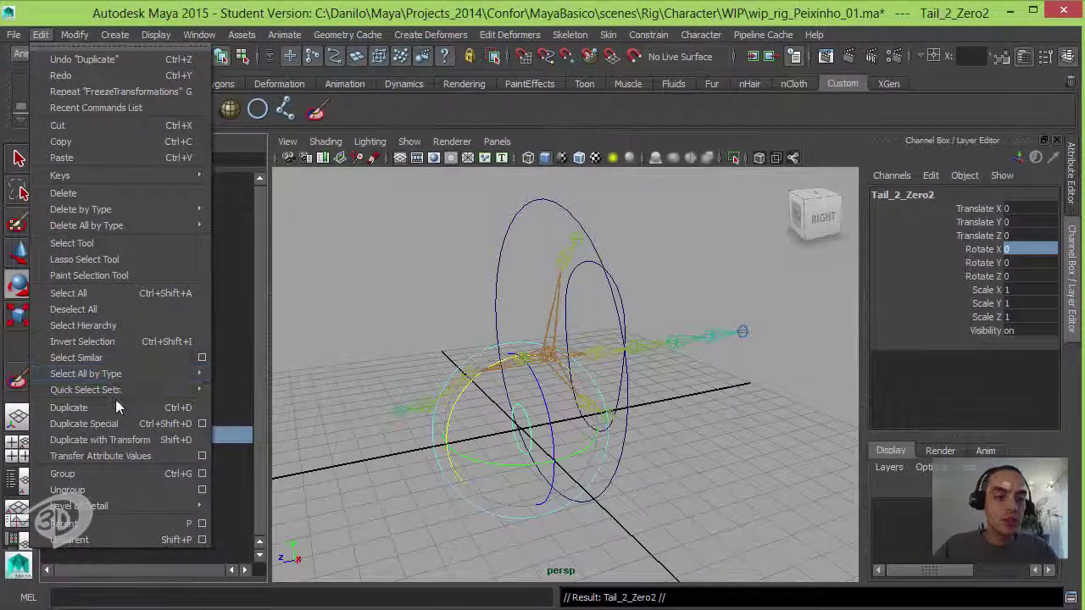
click(265, 293)
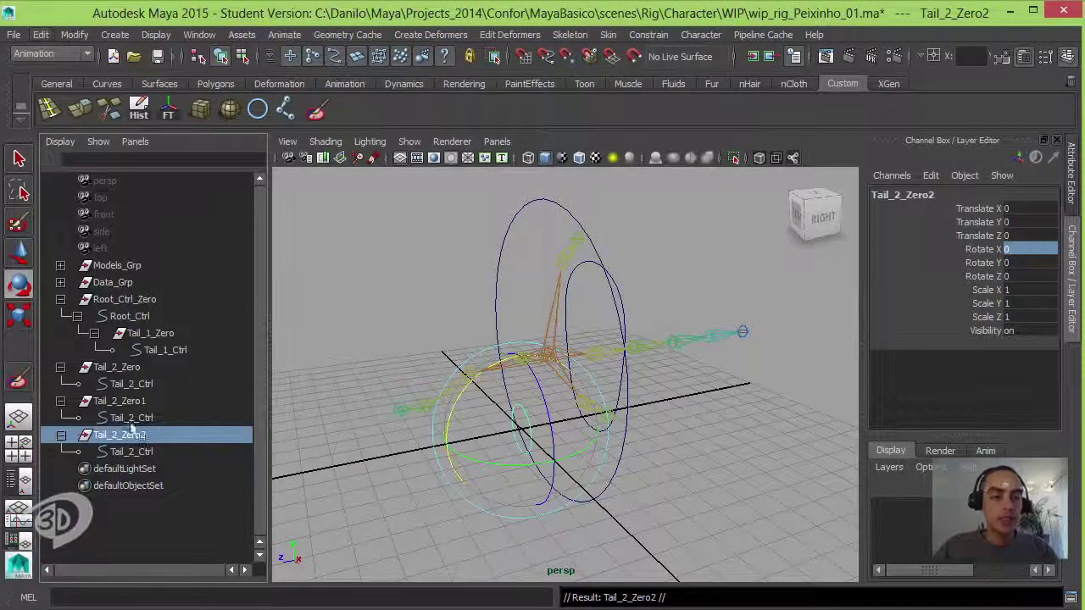
Rename the first copy Tail_3_Zero and its control Tail_3_Ctrl.
click(161, 403)
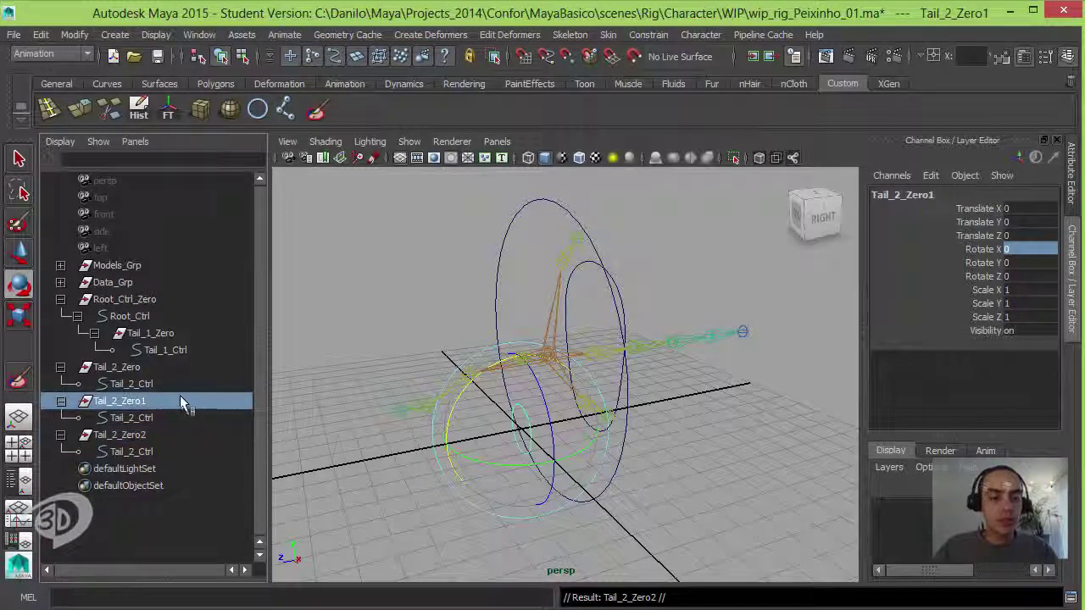
double_click(180, 400)
key(BackSpace)
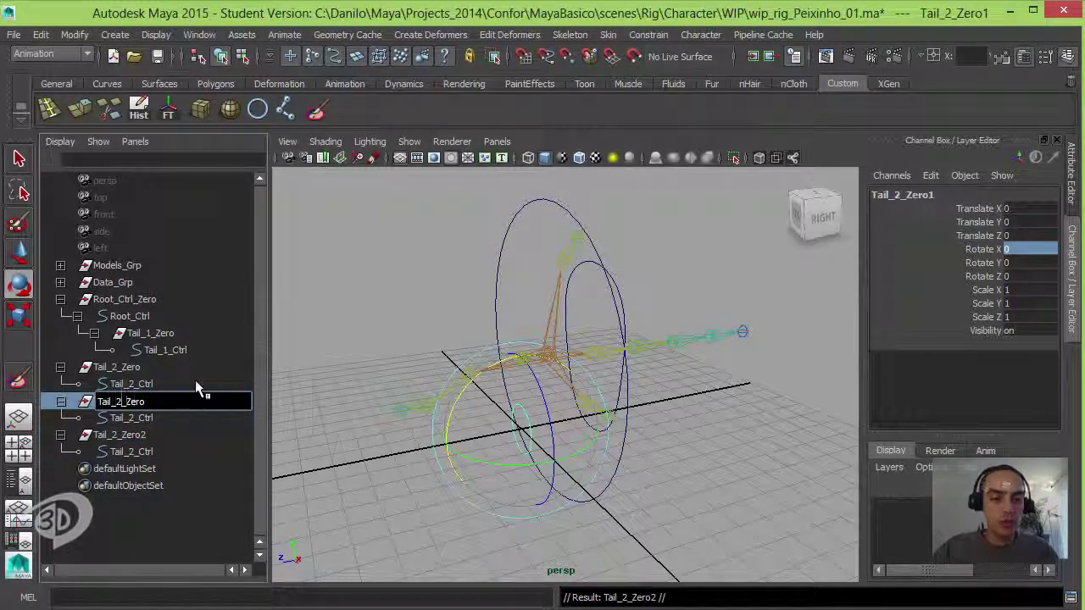
key(BackSpace)
text(3)
key(Return)
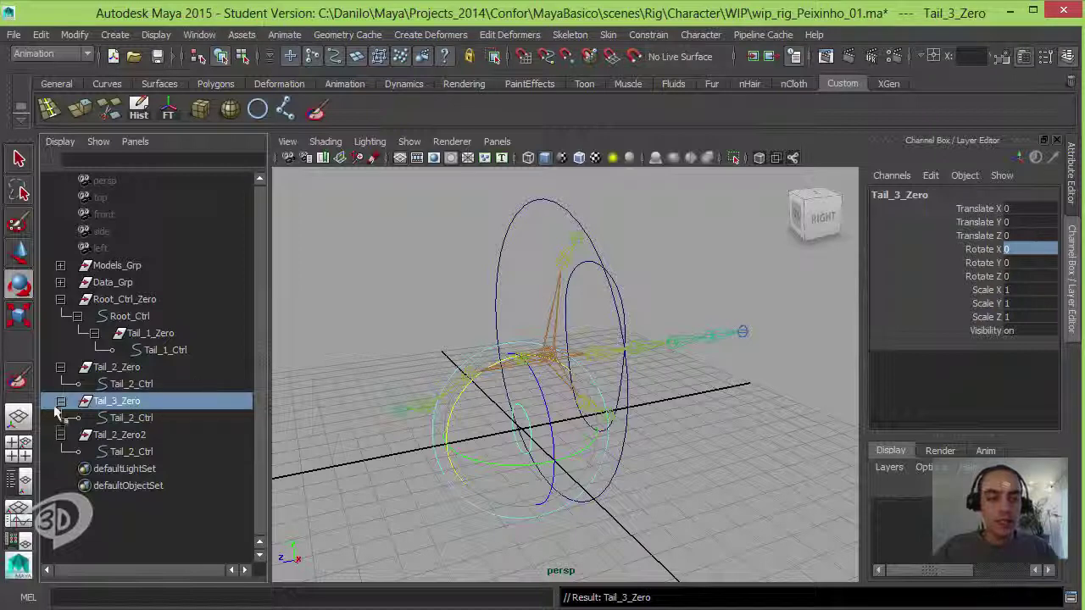
double_click(136, 418)
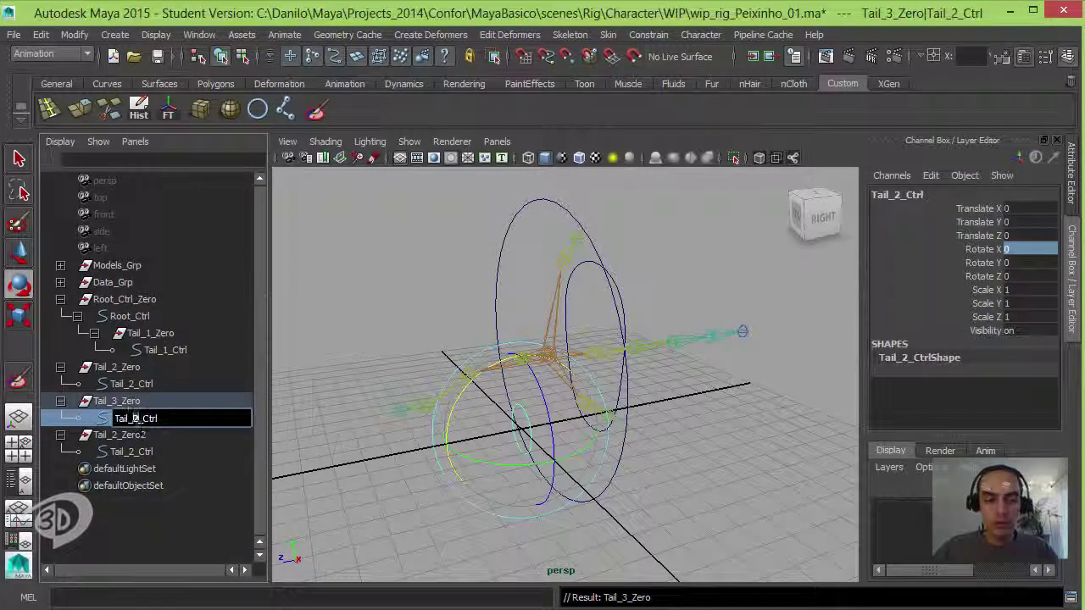
text(3)
key(Return)
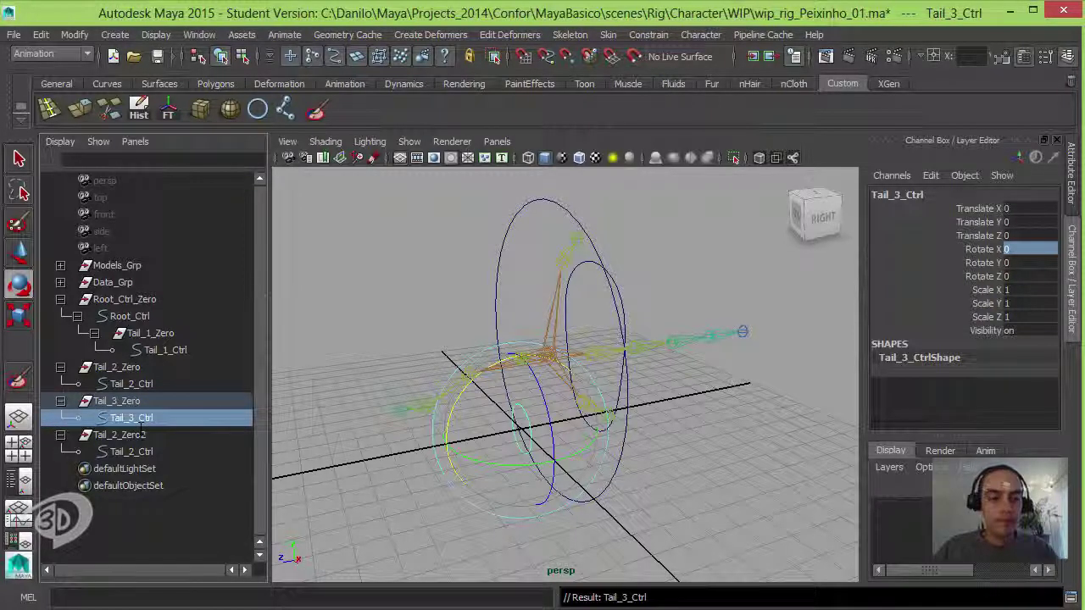
Rename the second copy Tail_4_Zero with control Tail_4_Ctrl, then select it with Tail_3_Ctrl.
double_click(118, 434)
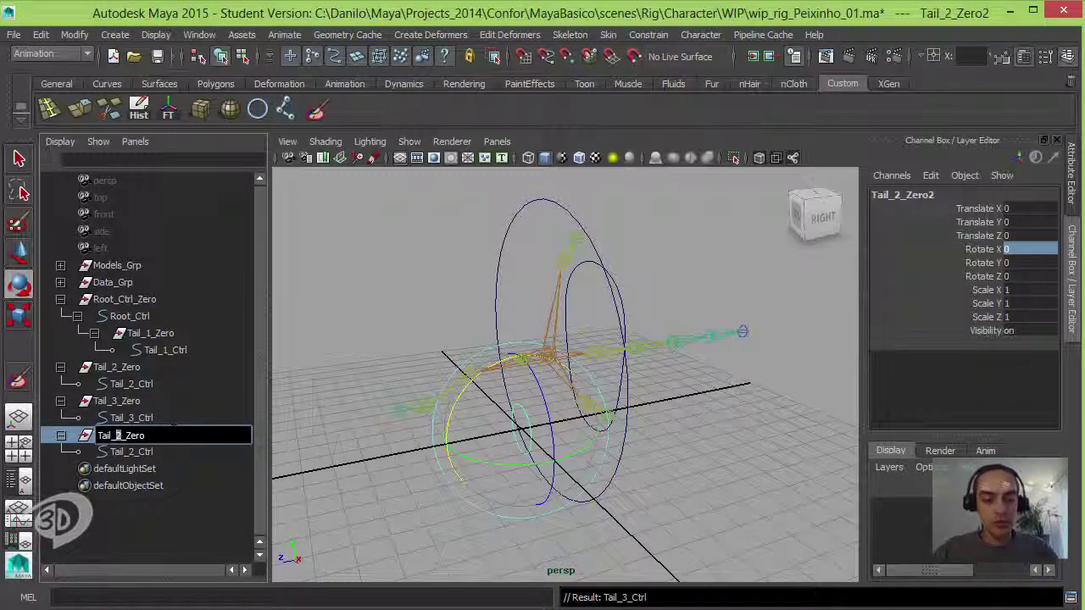
text(4)
key(Return)
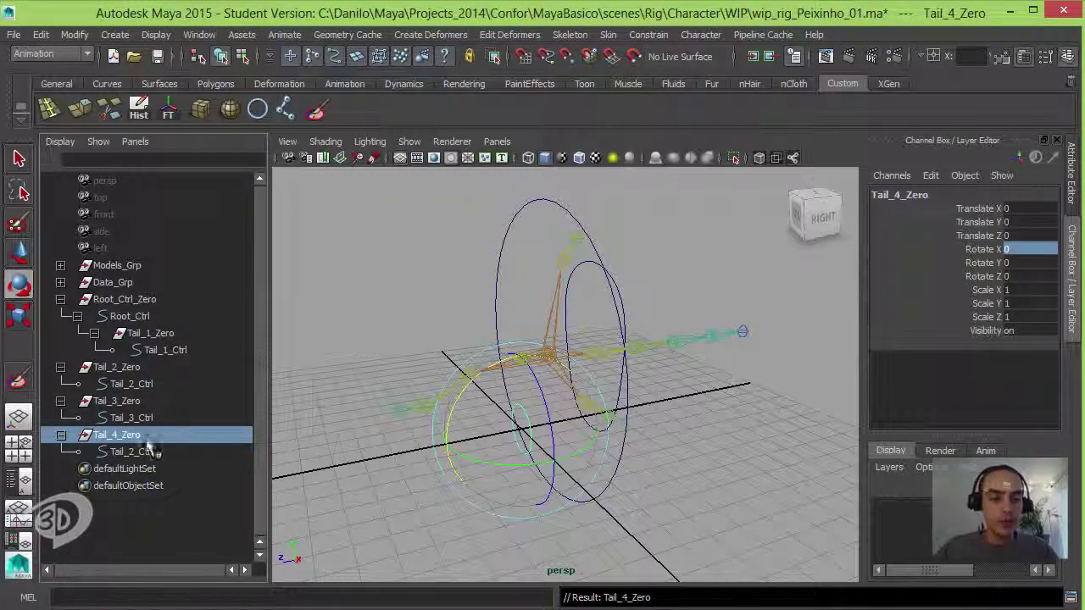
double_click(136, 451)
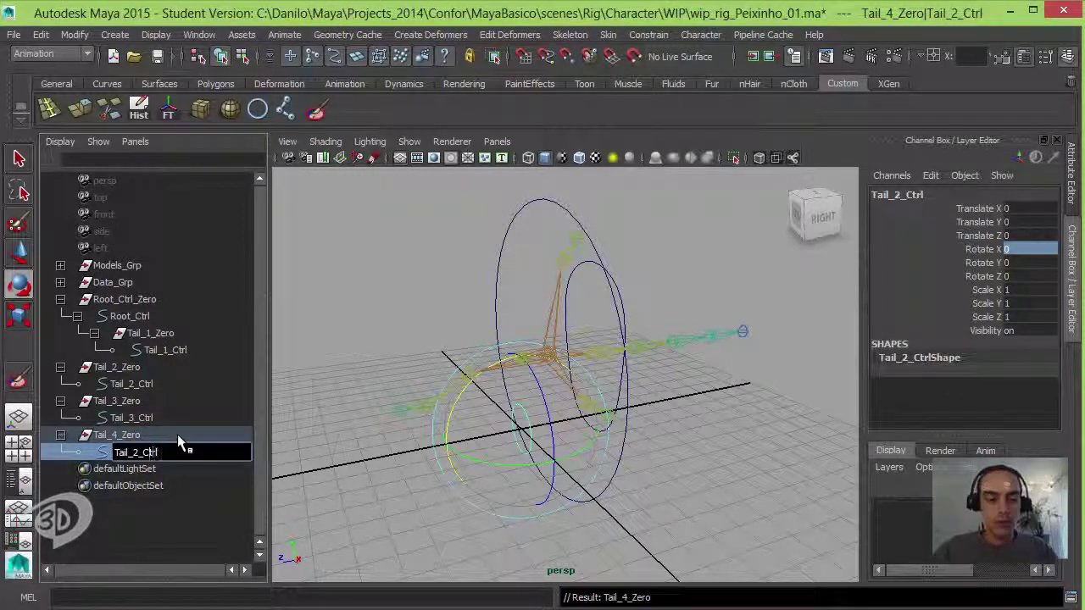
key(Left)
key(Left)
key(Left)
key(BackSpace)
text(4)
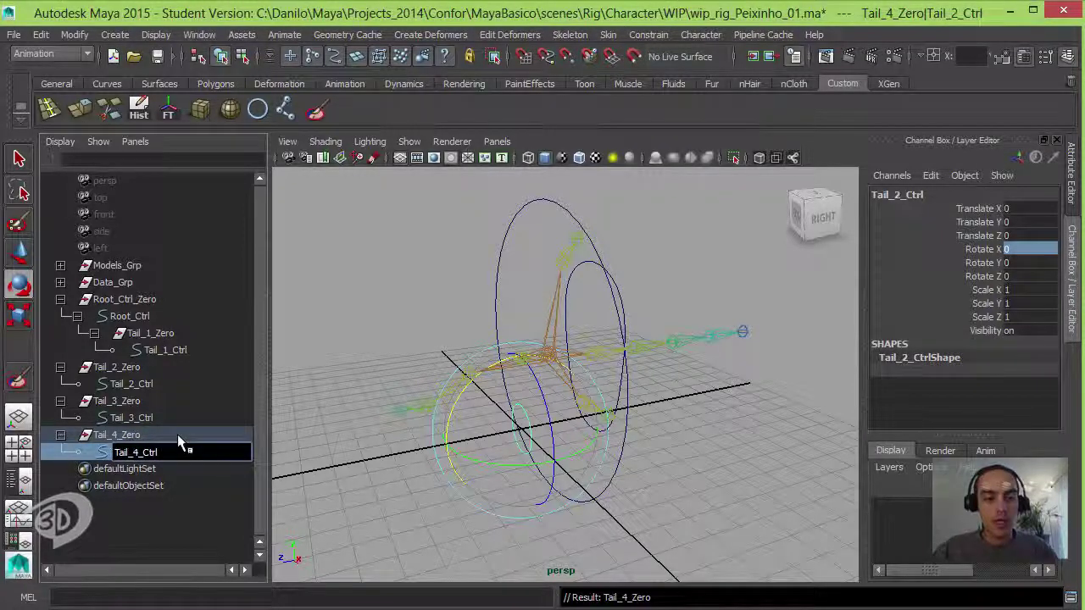
key(Return)
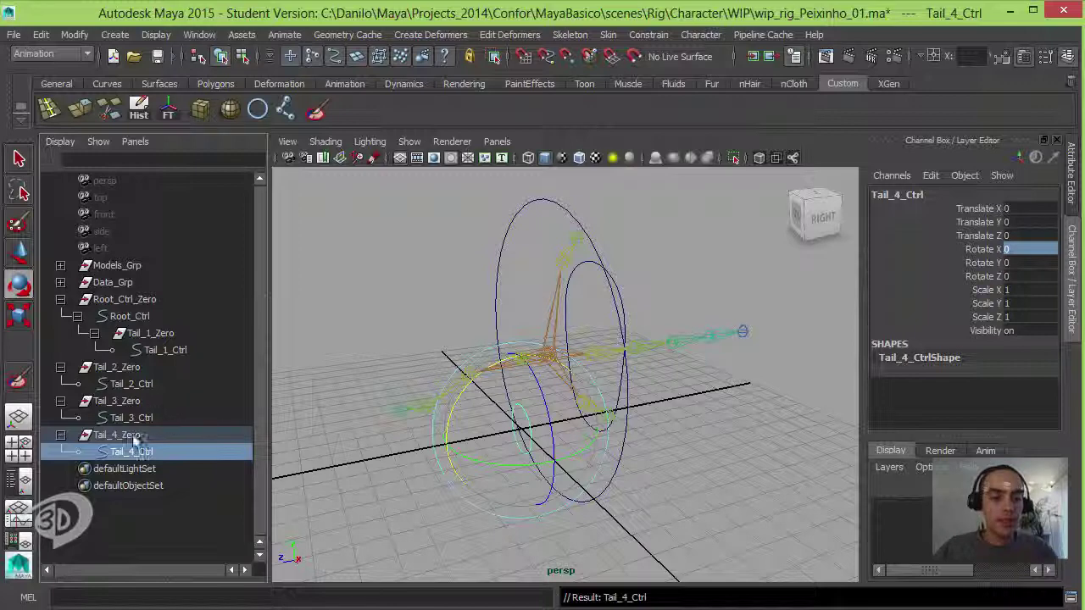
click(135, 434)
ctrl+click(136, 418)
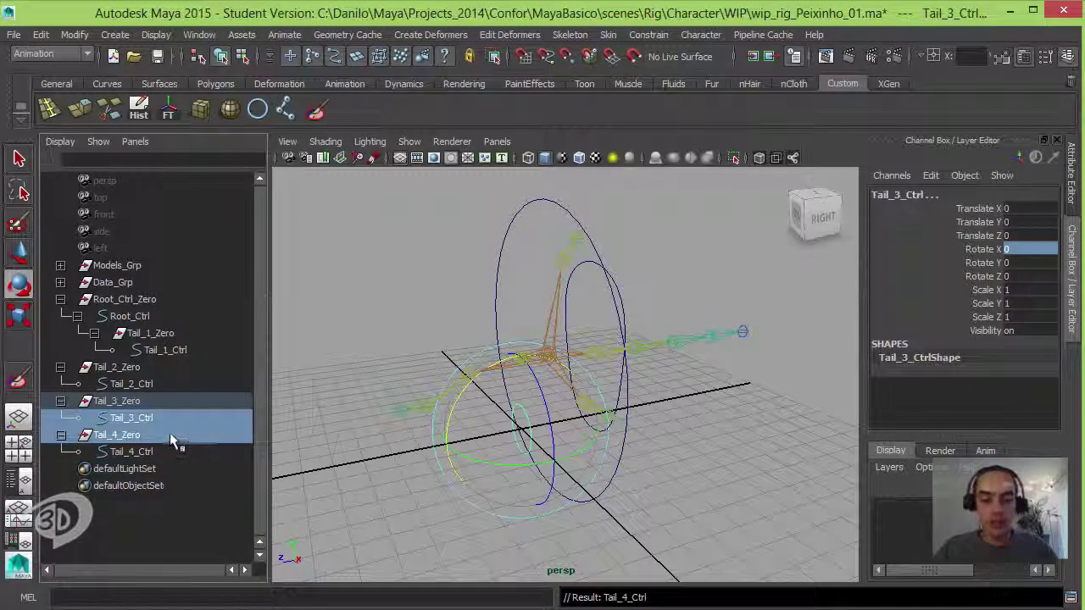
Parent Tail_4_Zero under Tail_3_Ctrl and expand it to show Tail_4_Ctrl.
key(p)
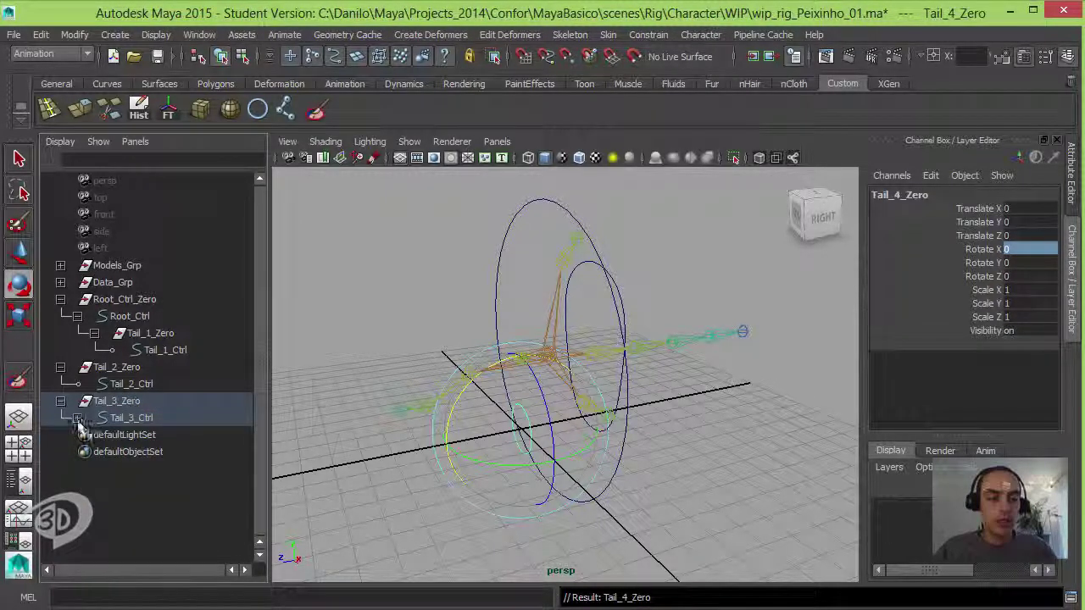
click(77, 418)
click(94, 435)
Drag Tail_3_Zero under Tail_2_Ctrl and expand the branch to check the chain.
click(129, 401)
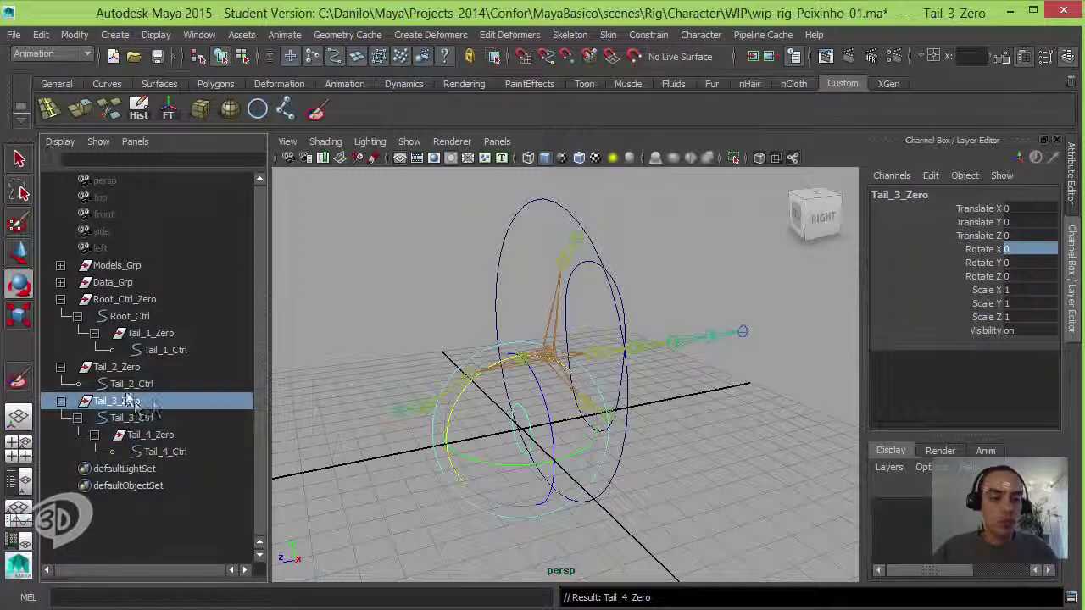
middle_drag(134, 403, 136, 384)
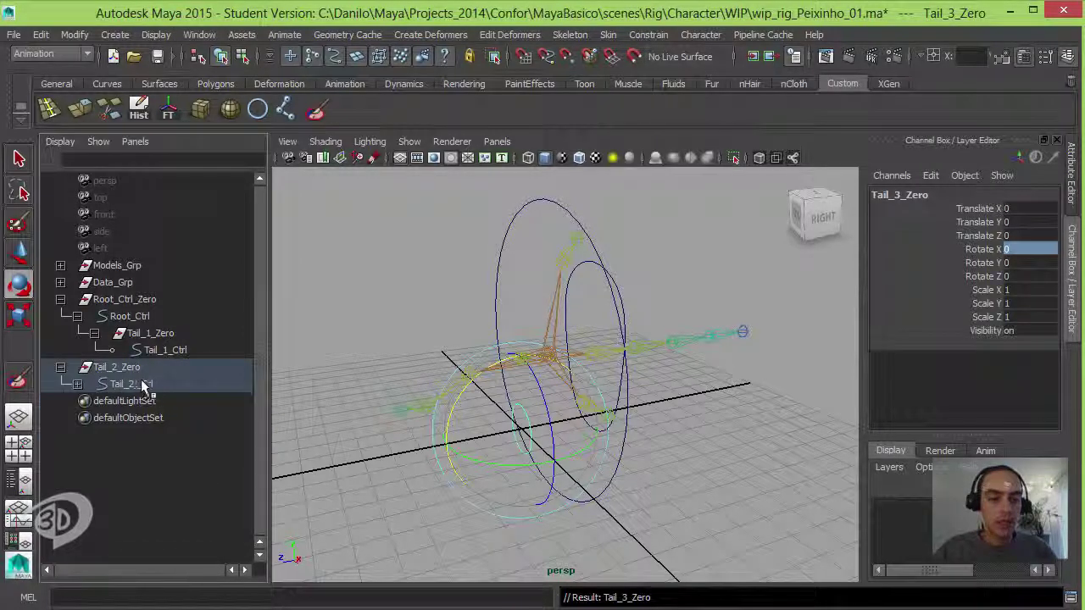
click(77, 384)
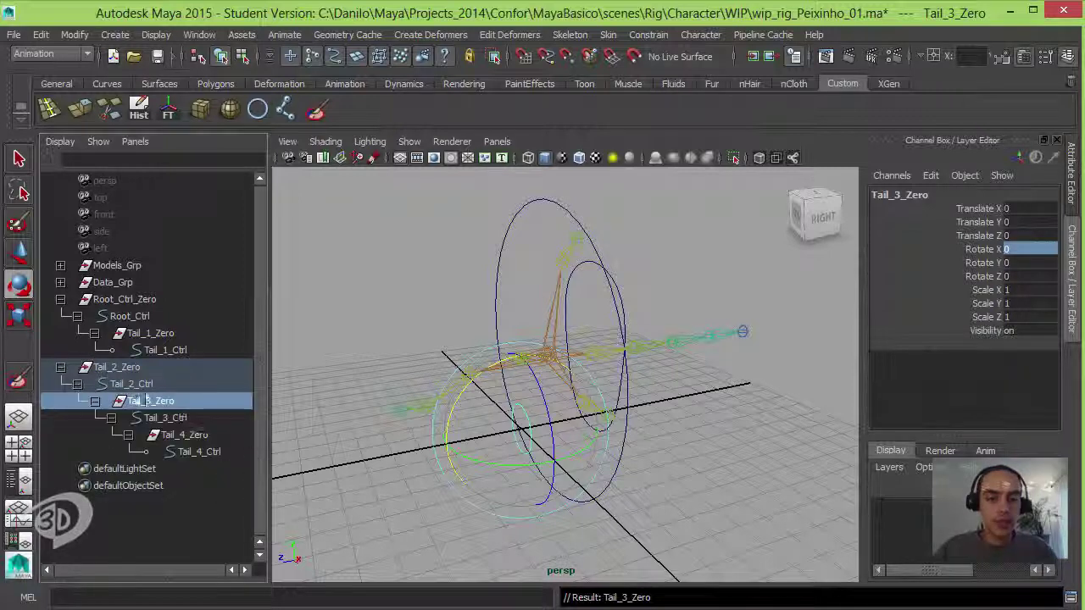
click(112, 373)
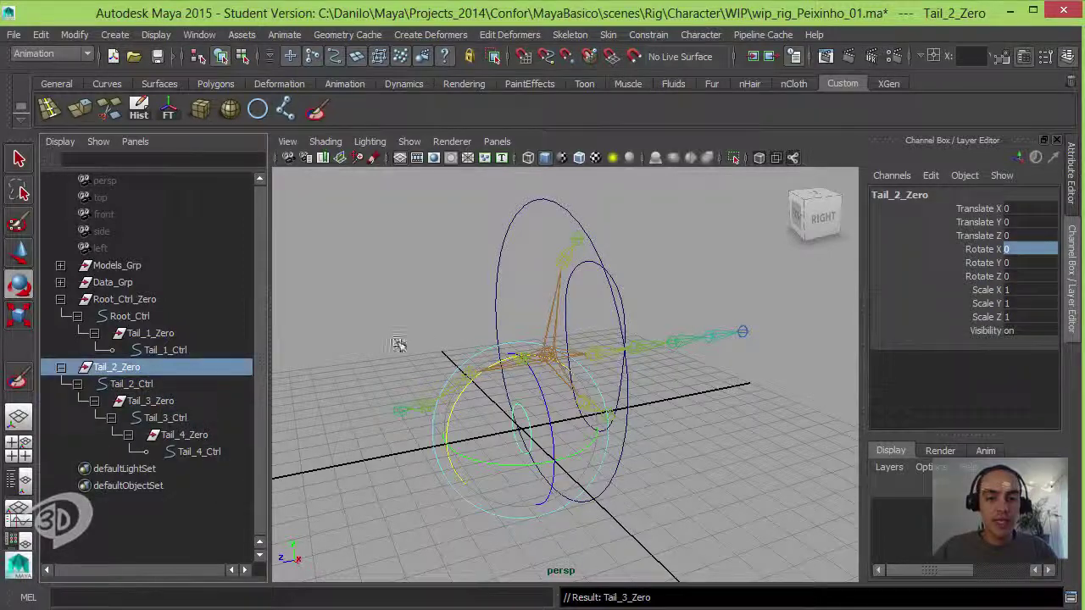
mouse_move(399, 344)
alt+mouse_down()
mouse_move(528, 358)
mouse_move(520, 381)
mouse_move(625, 380)
mouse_move(597, 380)
alt+mouse_up()
Move Tail_2_Zero, Tail_3_Zero and Tail_4_Zero onto their respective tail joints.
key(w)
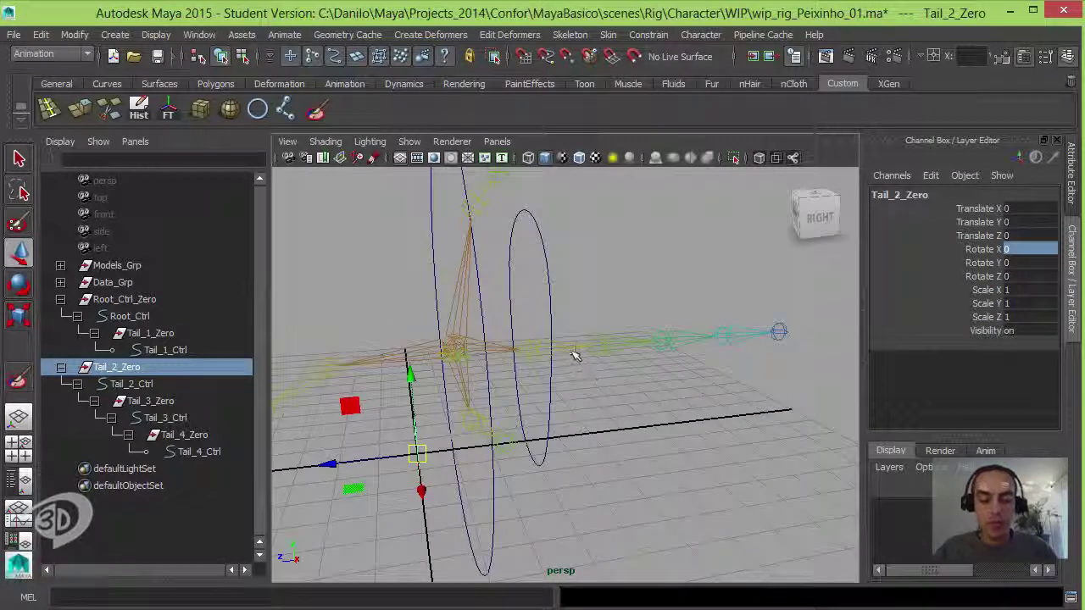
middle_drag(586, 348, 590, 374)
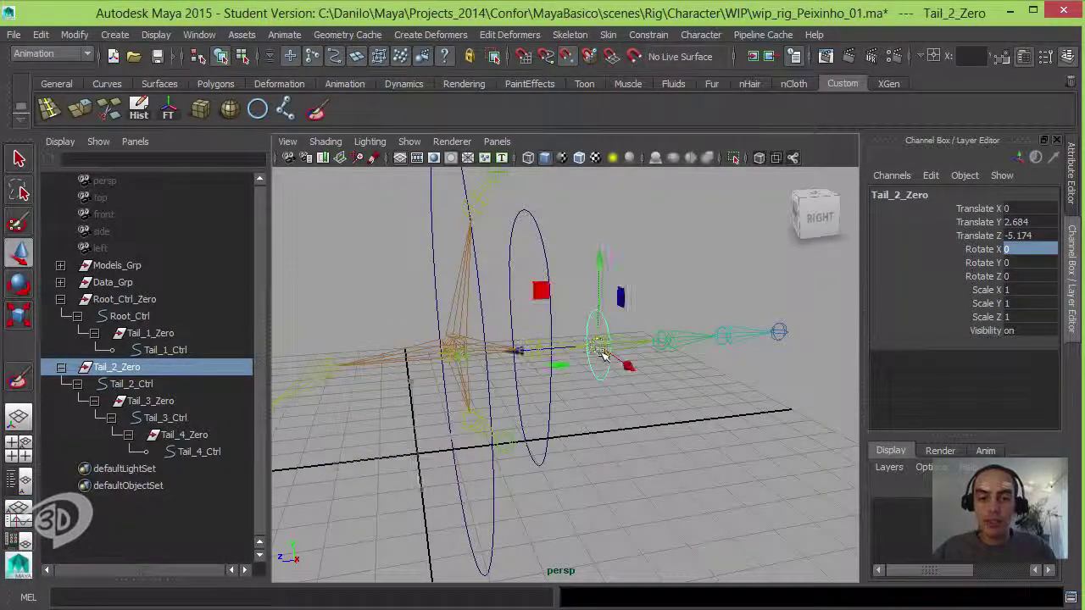
click(168, 402)
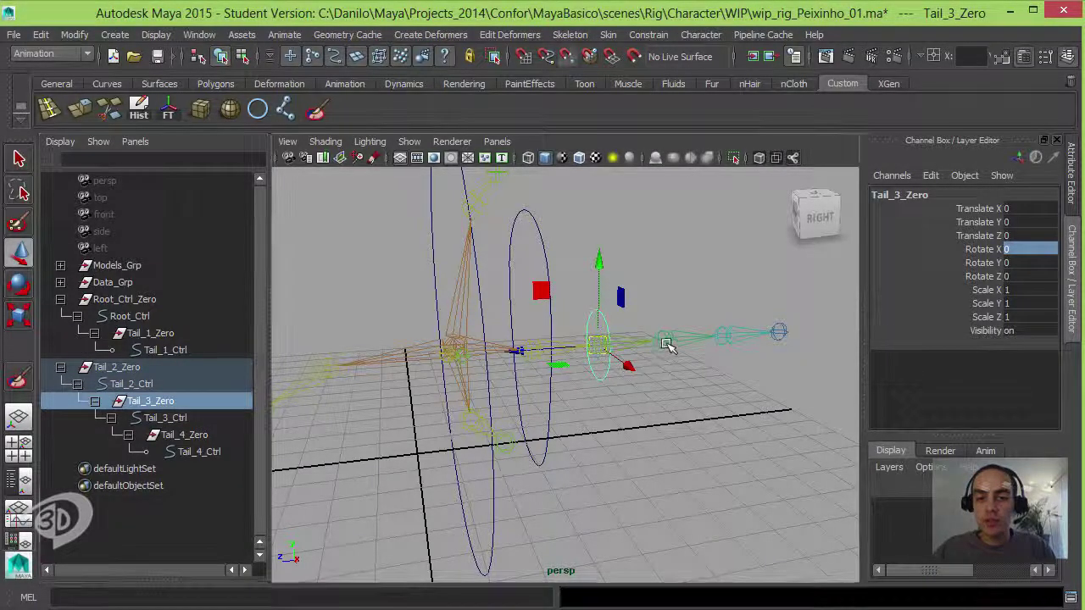
middle_drag(660, 352, 667, 341)
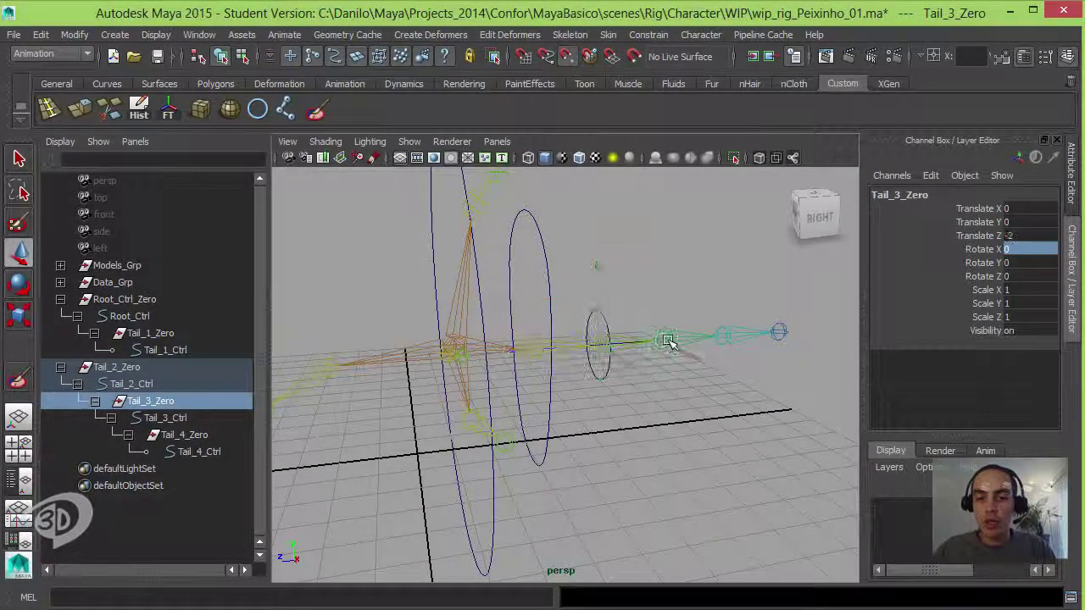
click(169, 435)
middle_drag(741, 339, 739, 347)
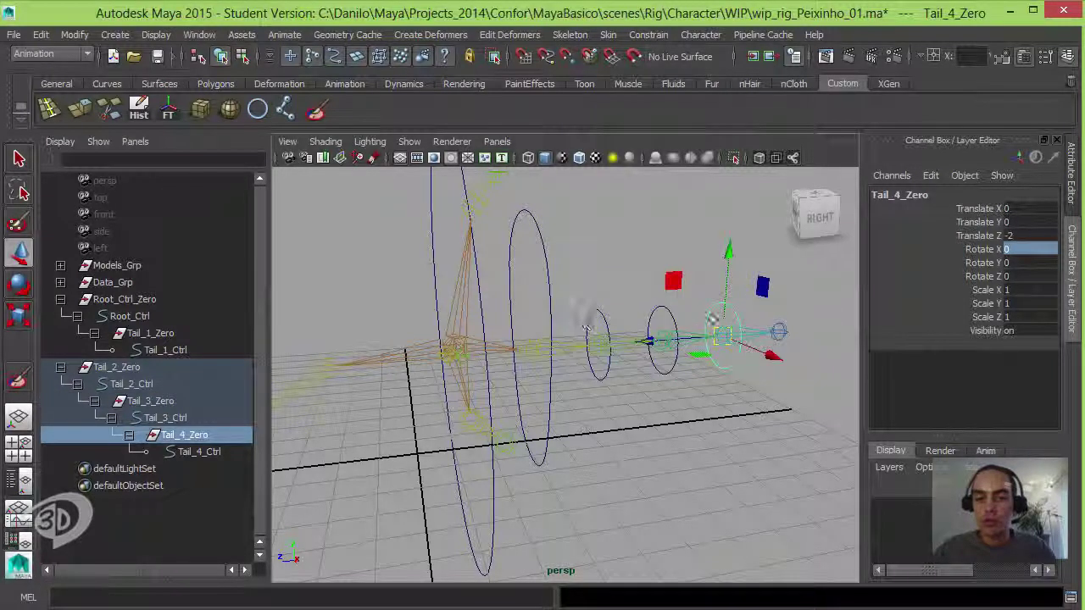
mouse_move(713, 335)
alt+mouse_down()
mouse_move(678, 365)
mouse_move(618, 364)
mouse_move(628, 355)
alt+mouse_up()
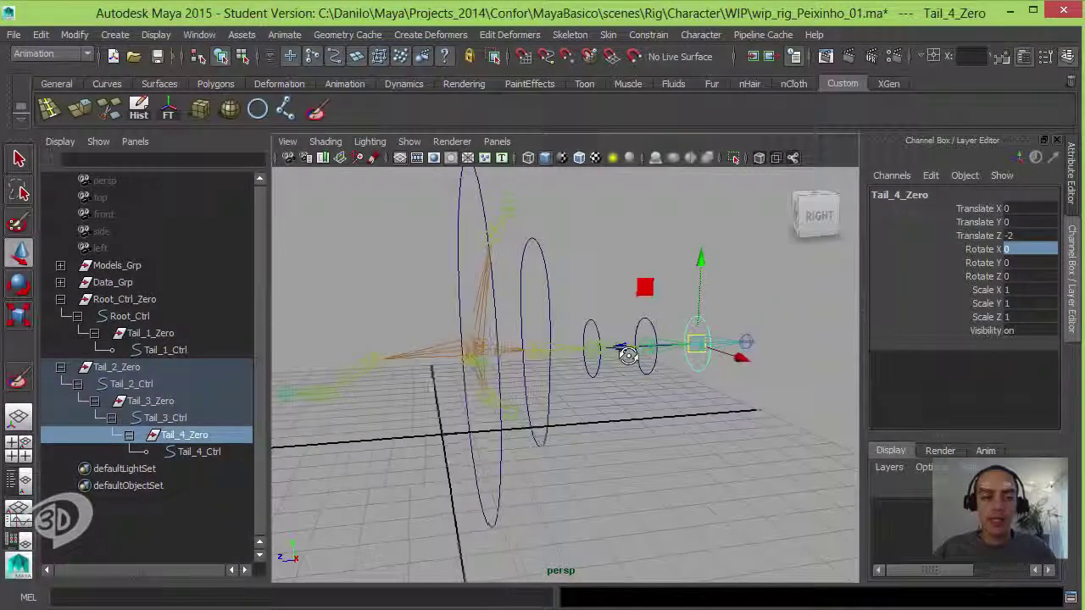
Parent Tail_2_Zero under Tail_1_Ctrl, then select Tail_2_Ctrl.
click(118, 367)
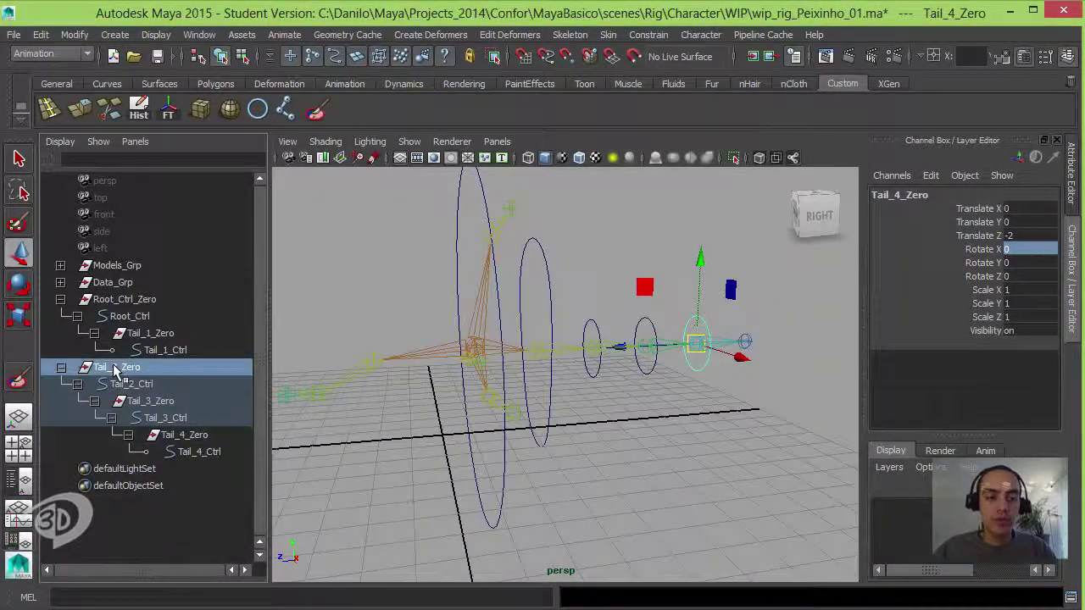
ctrl+click(179, 351)
key(p)
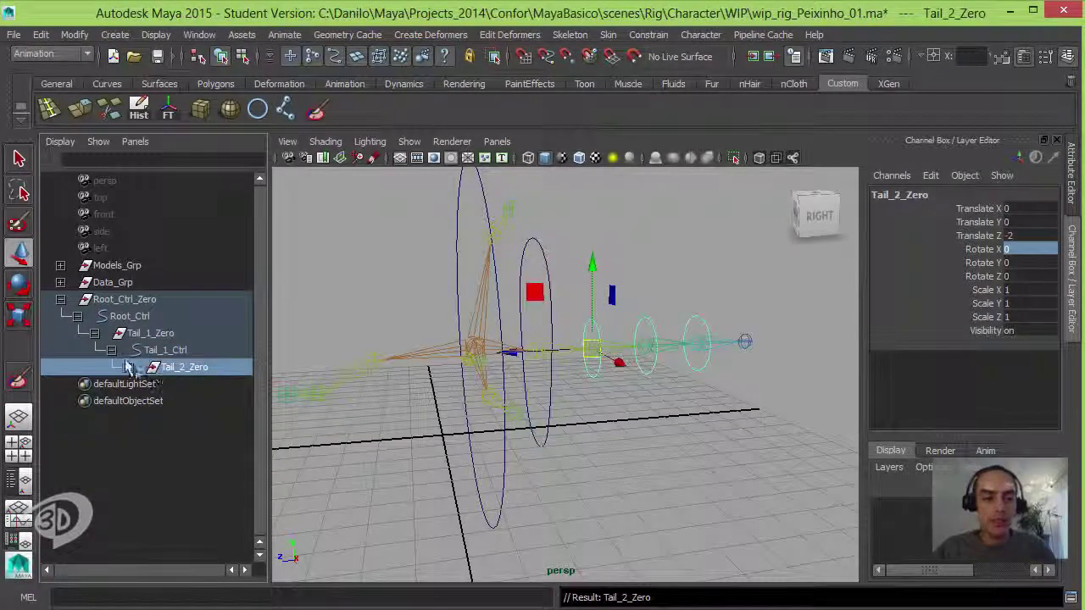
mouse_move(451, 416)
alt+mouse_down()
mouse_move(562, 305)
mouse_move(519, 332)
mouse_move(508, 365)
mouse_move(509, 346)
alt+mouse_up()
click(562, 305)
click(509, 365)
Parent-constrain Tail_2_Jnt, Tail_3_Jnt and Tail_4_Jnt to Tail_2_Ctrl, Tail_3_Ctrl and Tail_4_Ctrl.
click(543, 404)
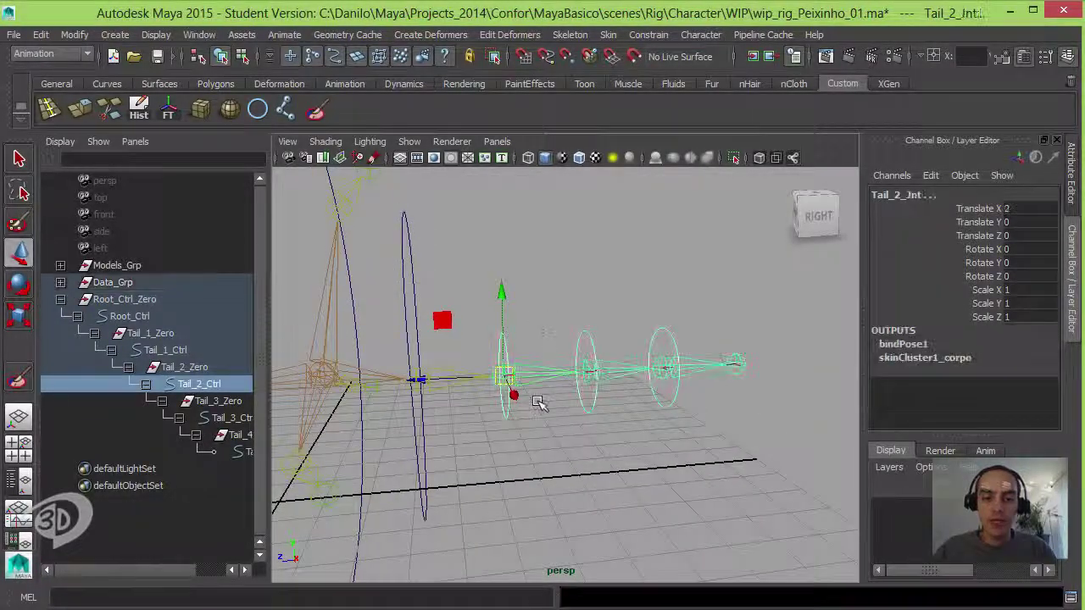
click(648, 34)
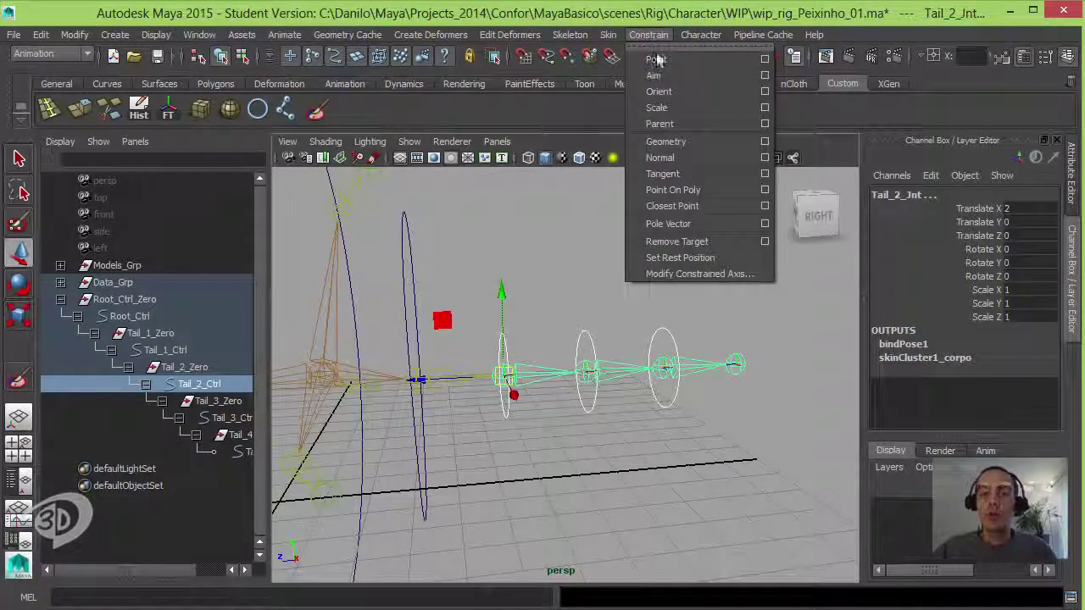
click(674, 124)
click(586, 333)
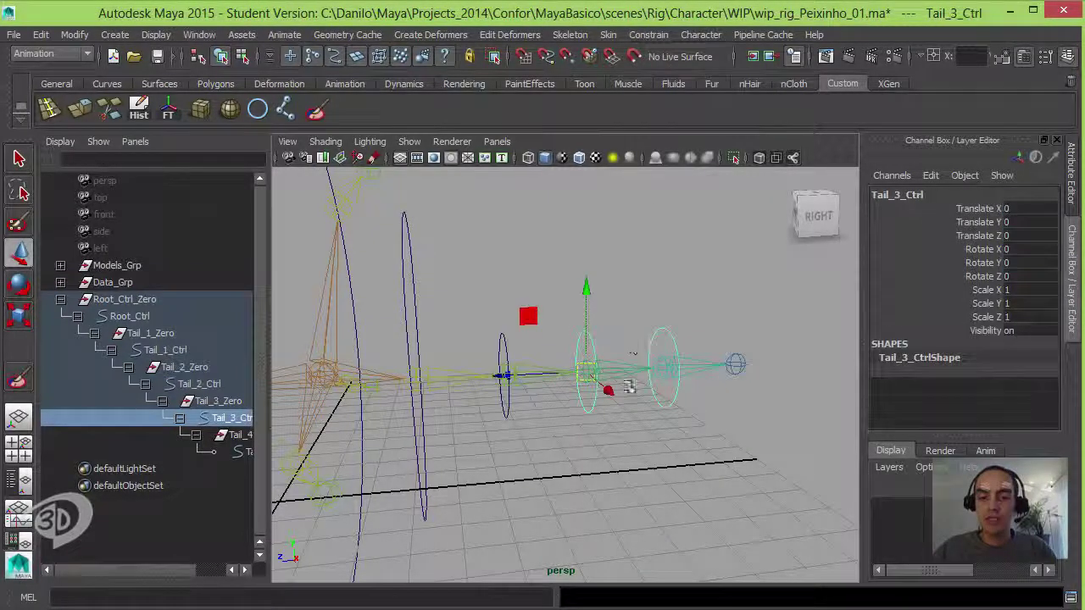
shift+click(628, 370)
click(631, 36)
click(666, 124)
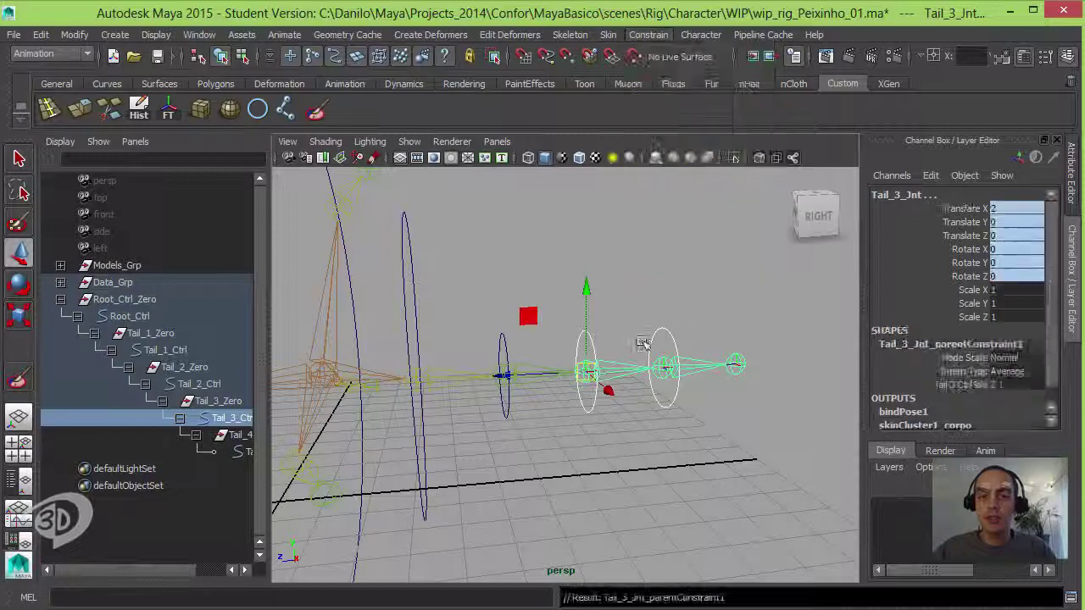
click(654, 339)
shift+click(708, 398)
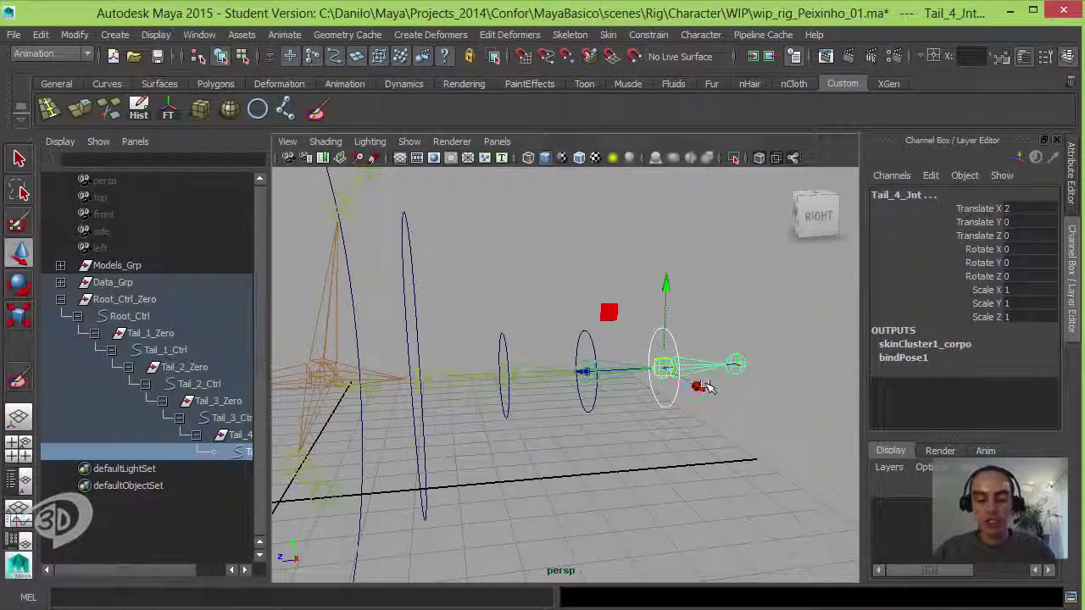
key(g)
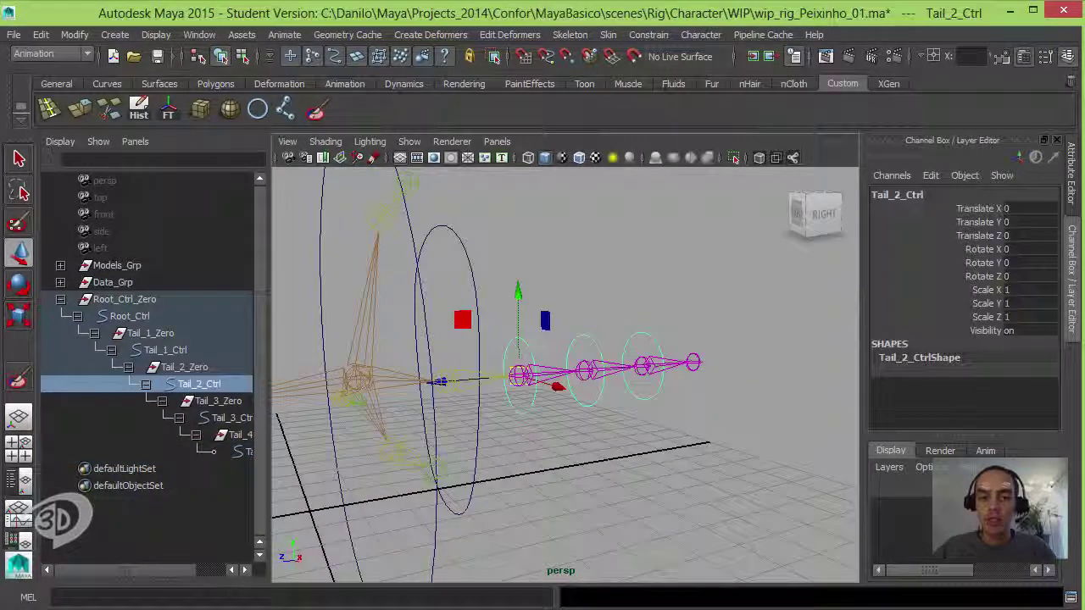
Test-rotate Tail_3_Ctrl and Tail_4_Ctrl to check the tail bend, undoing the test.
click(609, 349)
key(e)
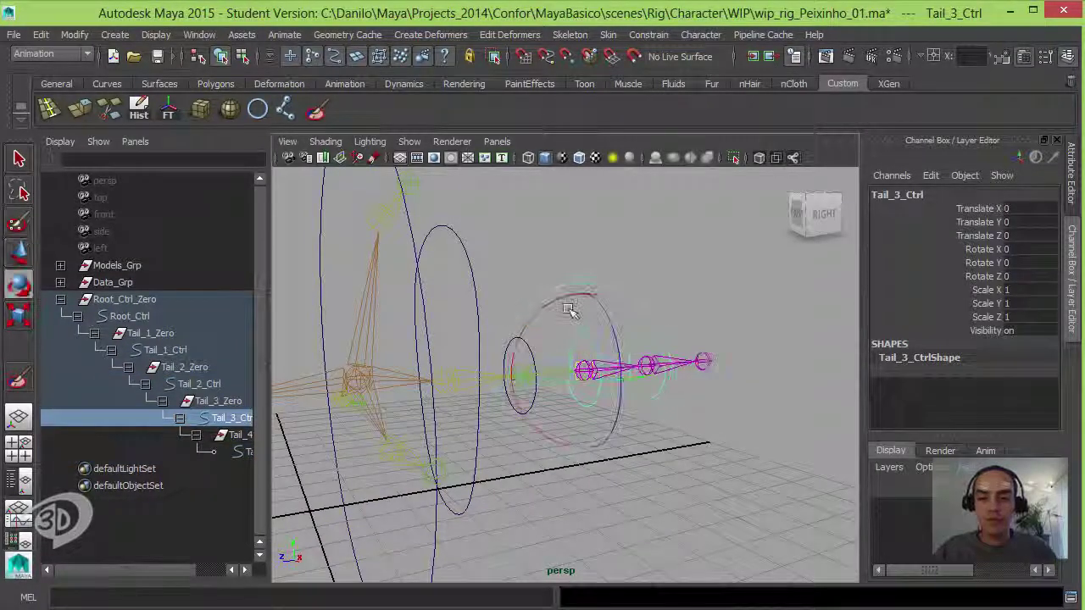
drag(571, 308, 586, 342)
key(ctrl+z)
click(651, 355)
mouse_move(651, 355)
mouse_down()
mouse_move(601, 245)
mouse_move(534, 352)
mouse_move(667, 303)
mouse_up()
click(601, 245)
Select all CVs of the Tail_2, Tail_3 and Tail_4 circles for scaling.
click(535, 352)
drag(568, 350, 567, 351)
alt+drag(566, 351, 501, 229)
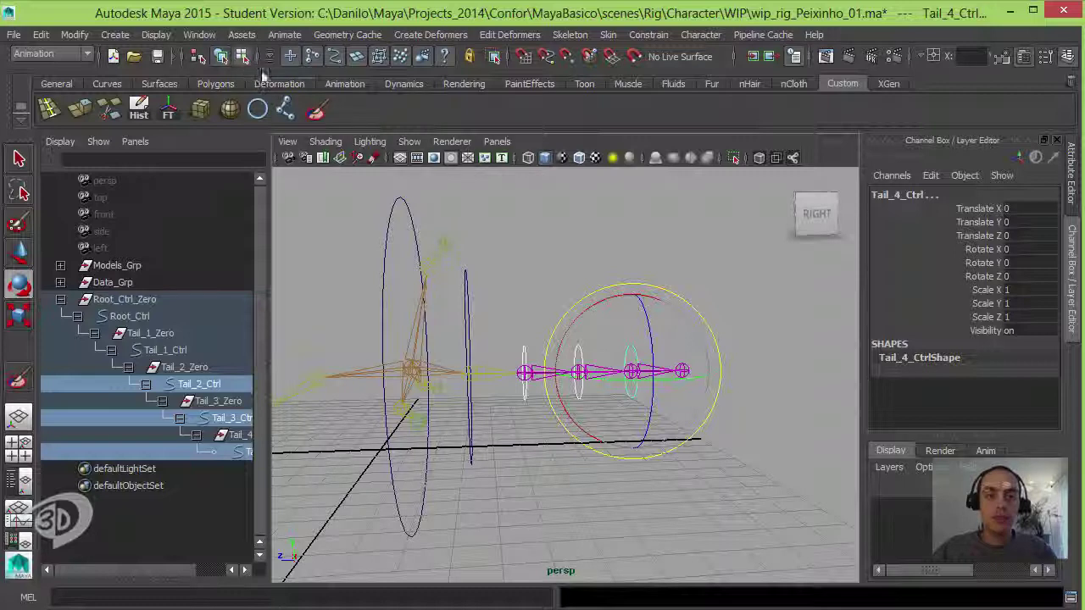
key(F8)
alt+drag(588, 308, 644, 280)
drag(474, 313, 726, 436)
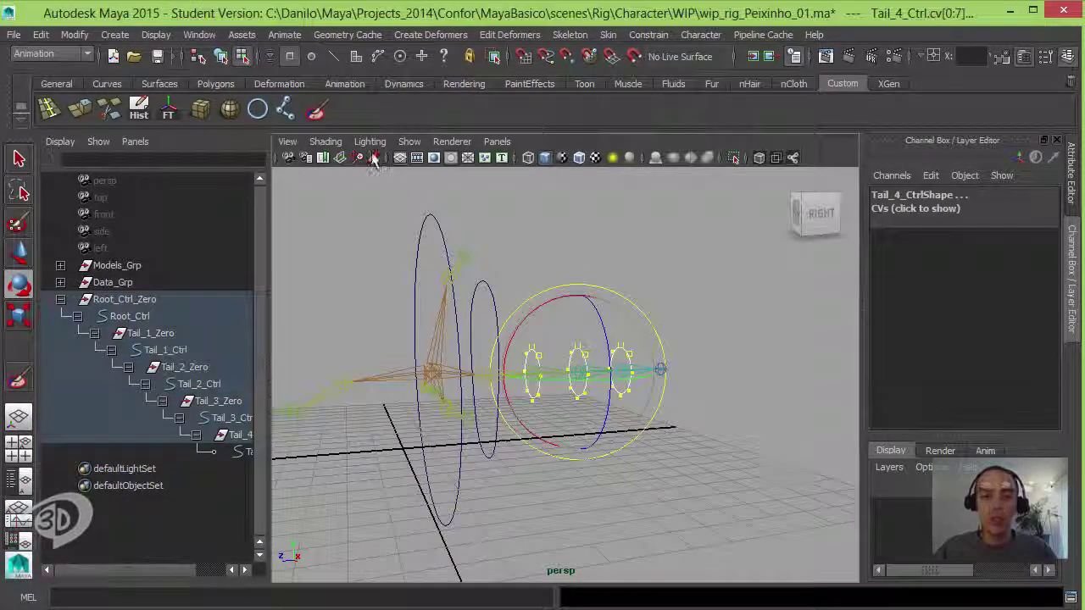
key(r)
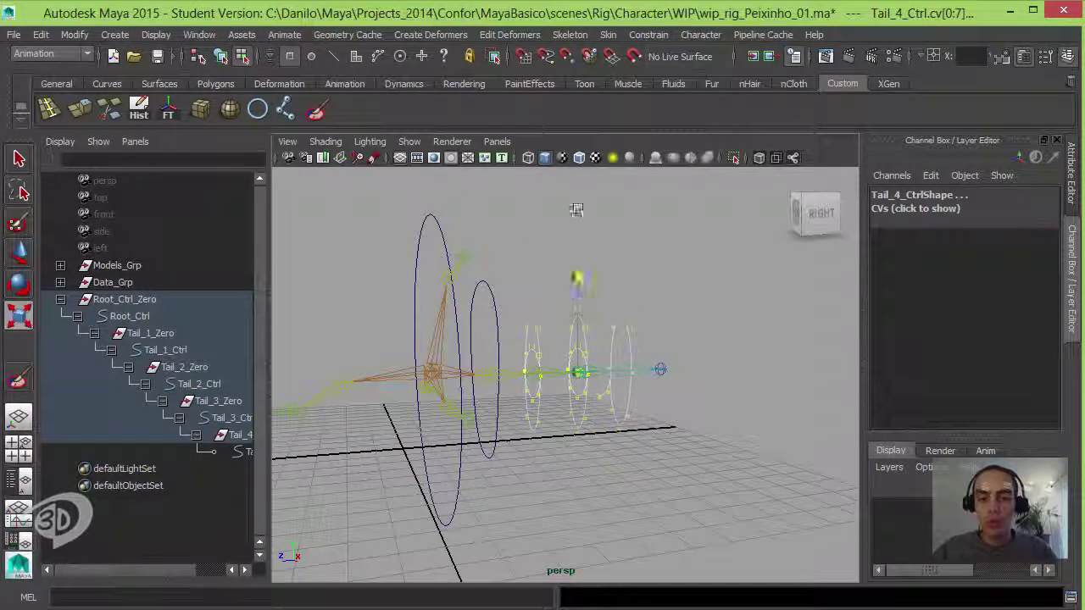
click(409, 142)
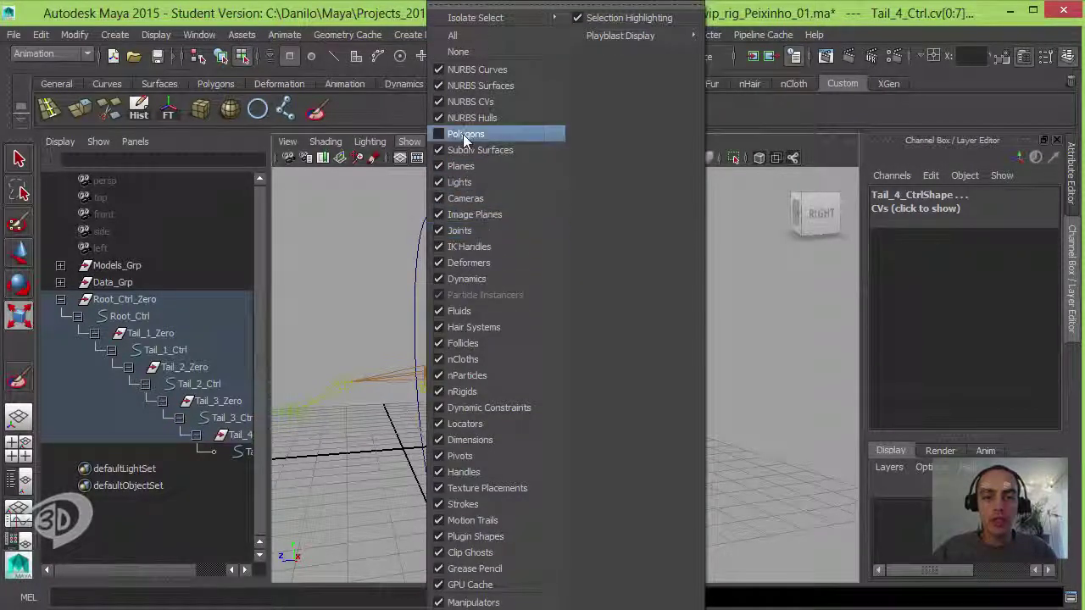
Show the fish mesh again and scale the Tail_2 circle's CVs around the body.
click(466, 134)
mouse_move(664, 306)
alt+mouse_down()
mouse_move(620, 328)
mouse_move(553, 252)
alt+mouse_up()
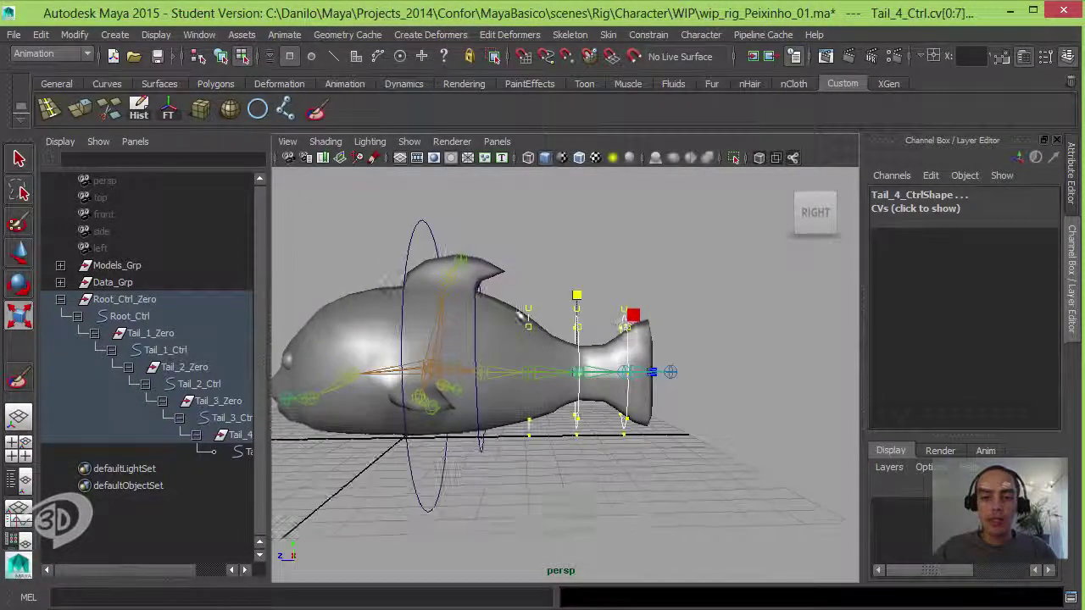
click(549, 344)
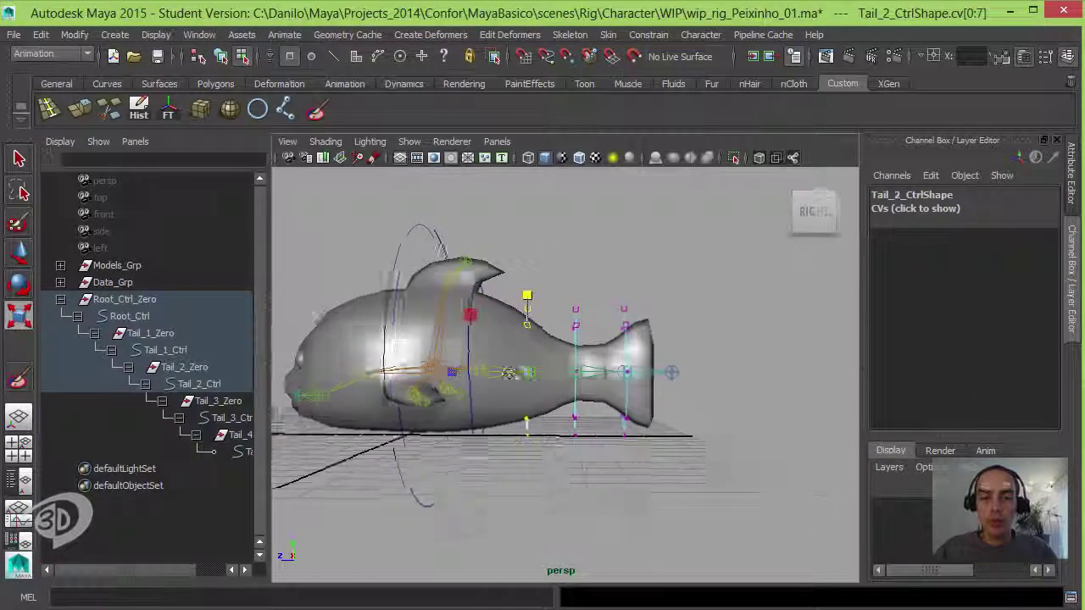
mouse_move(550, 344)
alt+mouse_down()
mouse_move(440, 377)
mouse_move(608, 345)
alt+mouse_up()
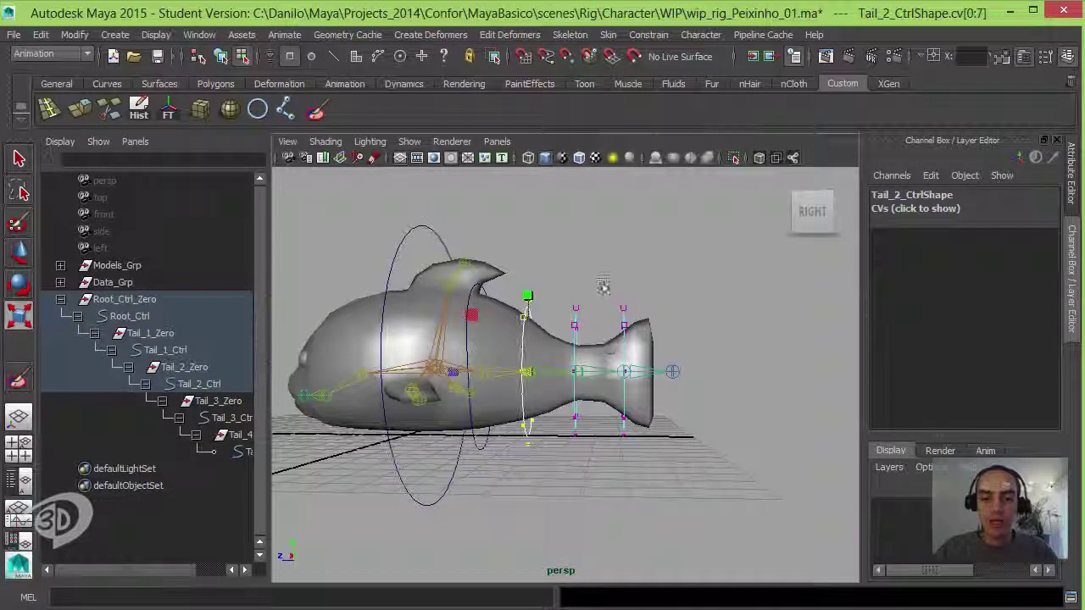
Select the Tail_3 and Tail_4 circle CVs to fit them around the narrowing tail.
mouse_move(558, 458)
alt+mouse_down()
mouse_move(528, 310)
mouse_move(520, 320)
alt+mouse_up()
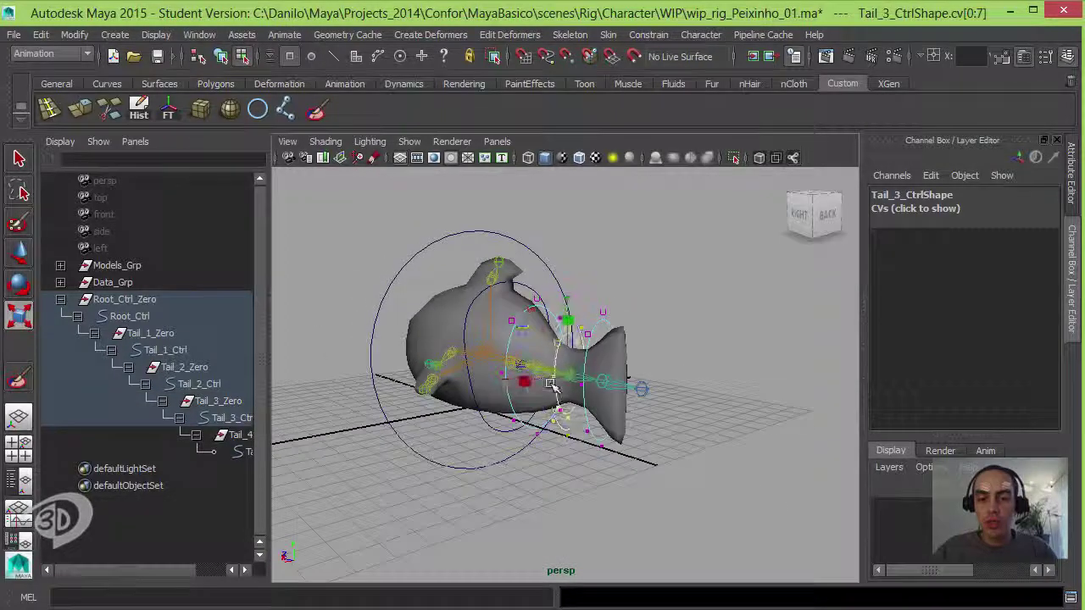
alt+drag(549, 386, 585, 317)
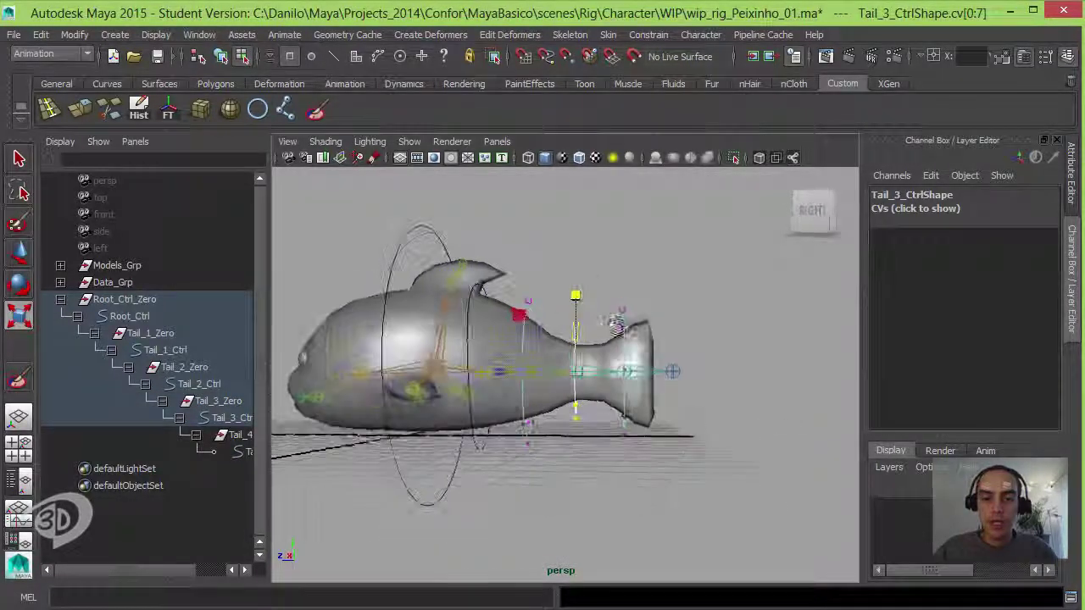
key(Down)
mouse_move(695, 507)
alt+mouse_down()
mouse_move(691, 424)
mouse_move(564, 410)
mouse_move(654, 400)
mouse_move(635, 376)
mouse_move(557, 371)
mouse_move(698, 382)
mouse_move(594, 386)
mouse_move(636, 390)
alt+mouse_up()
key(w)
Test-rotate Root_Ctrl and the first tail control, undoing each rotation.
mouse_move(630, 331)
alt+mouse_down()
mouse_move(557, 282)
mouse_move(621, 314)
alt+mouse_up()
click(585, 292)
click(517, 253)
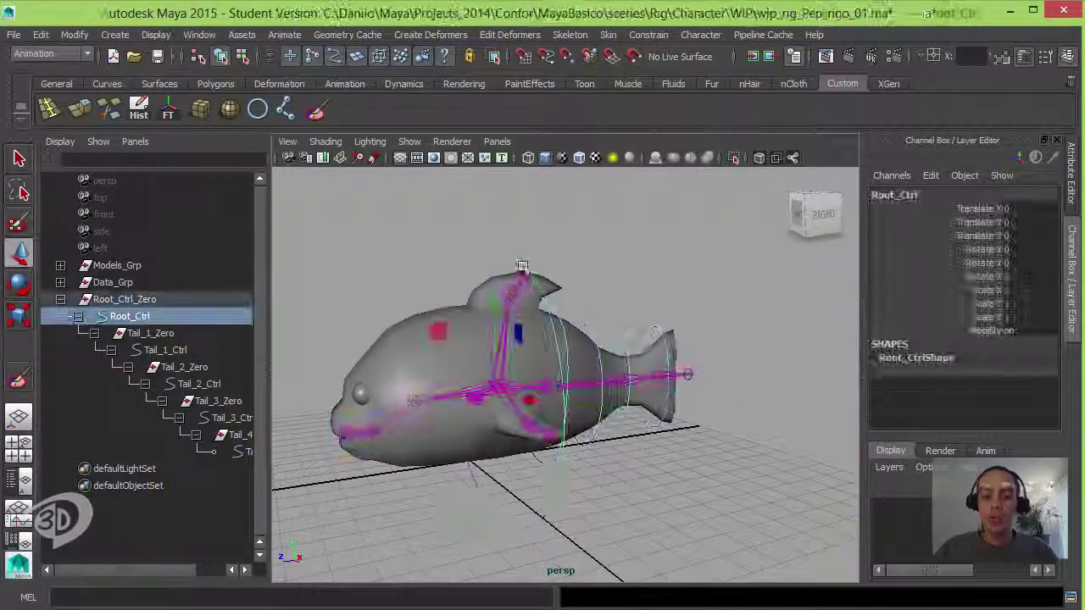
mouse_move(513, 370)
mouse_down()
mouse_move(560, 309)
mouse_move(613, 320)
mouse_up()
key(ctrl+z)
key(ctrl+z)
click(560, 309)
key(ctrl+z)
key(ctrl+z)
Bend the tail by rotating the third and second tail controls.
click(637, 310)
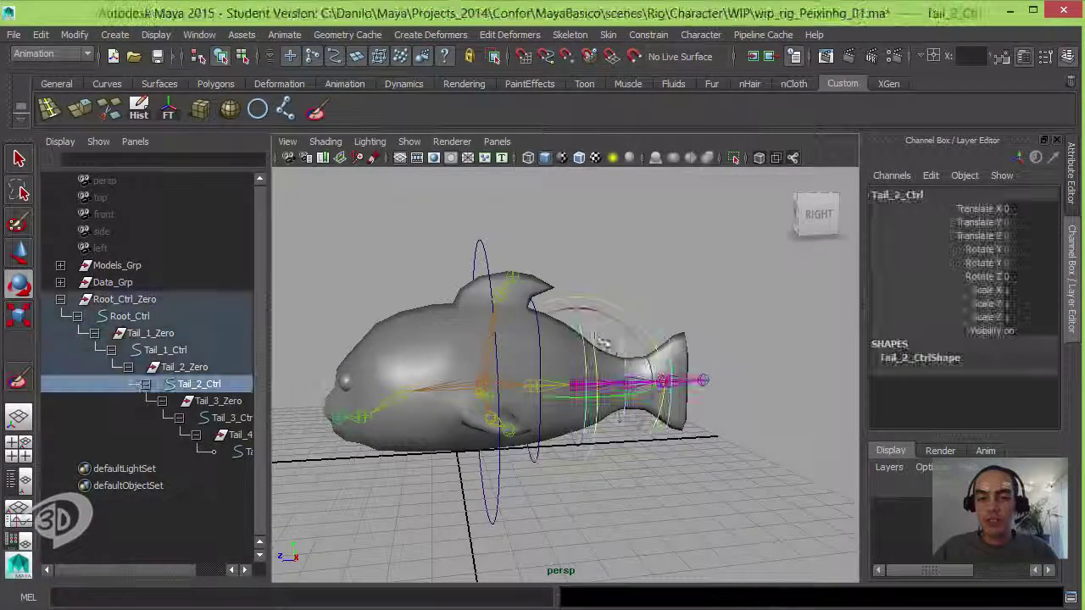
click(613, 283)
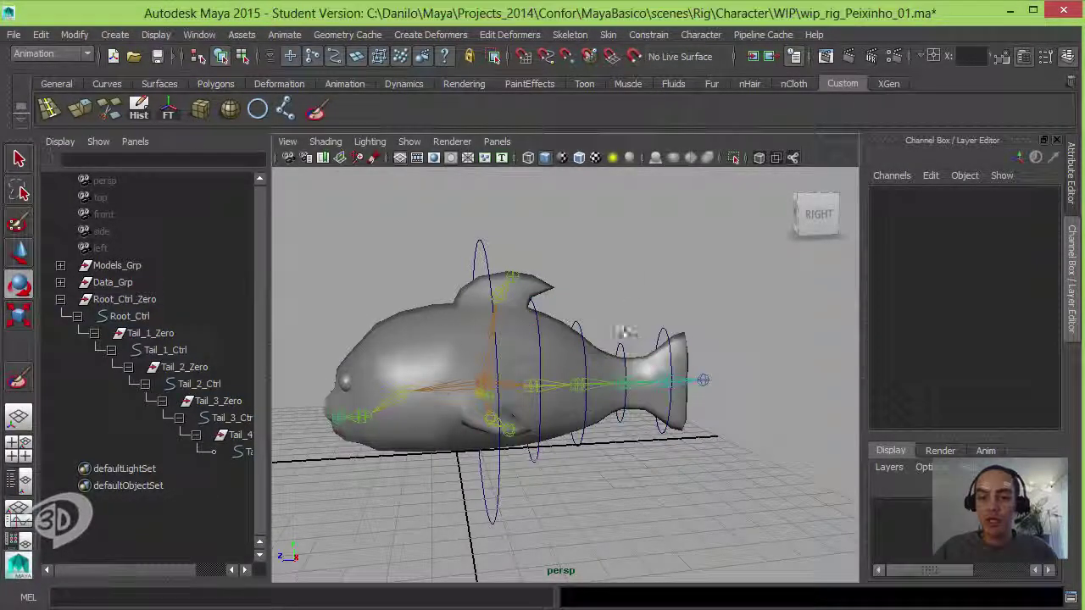
click(632, 360)
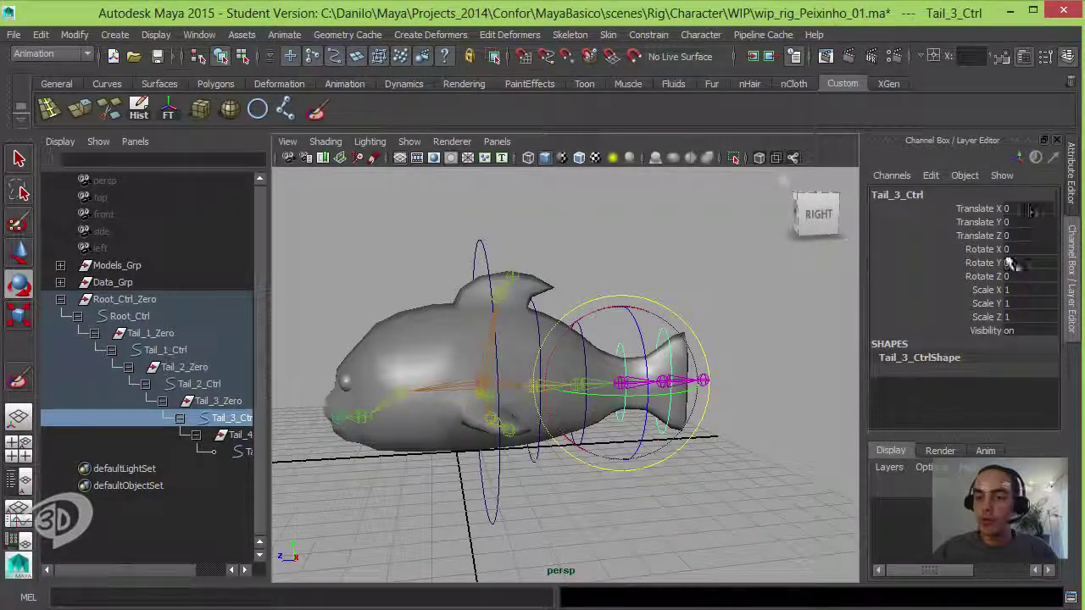
mouse_move(706, 298)
alt+mouse_down()
mouse_move(676, 296)
mouse_move(700, 339)
mouse_move(646, 354)
mouse_move(669, 296)
mouse_move(654, 299)
alt+mouse_up()
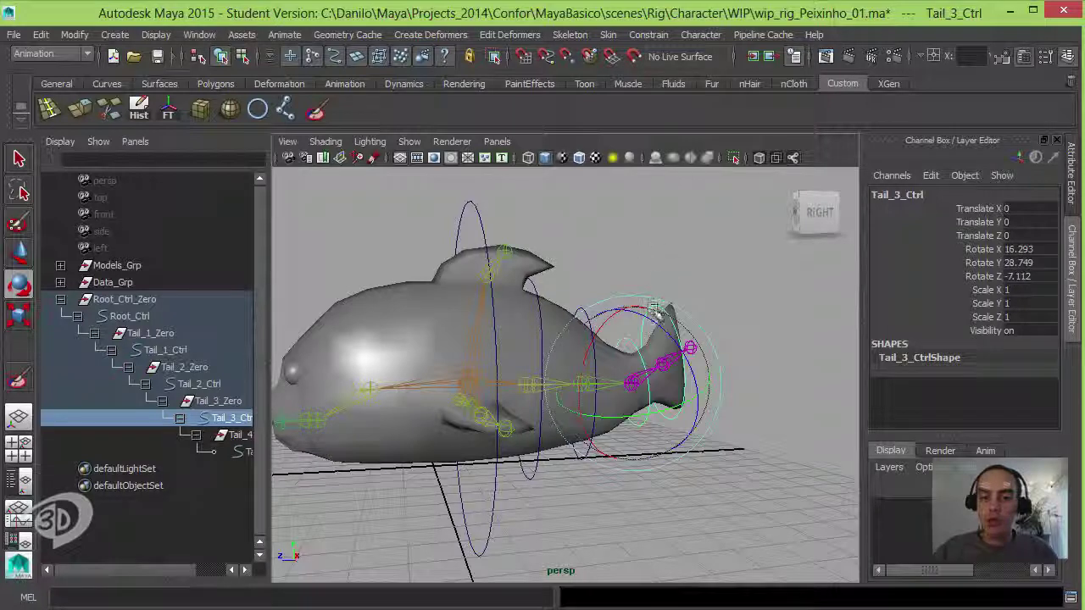
drag(674, 388, 679, 356)
click(585, 305)
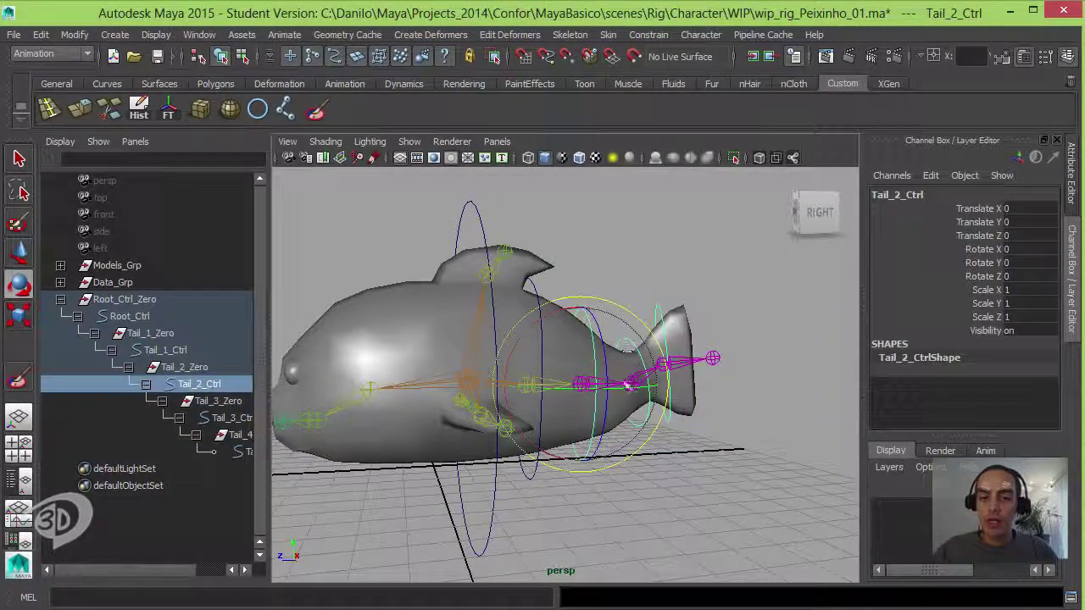
mouse_move(585, 373)
mouse_down()
mouse_move(576, 400)
mouse_move(754, 292)
mouse_up()
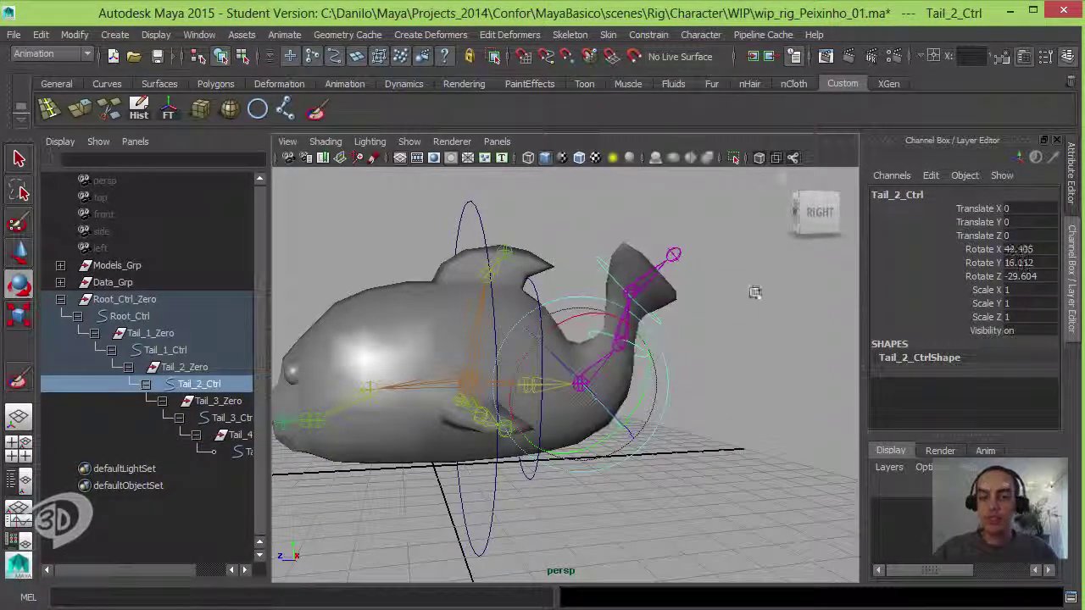
mouse_move(712, 342)
alt+mouse_down()
mouse_move(681, 332)
mouse_move(657, 394)
alt+mouse_up()
click(681, 331)
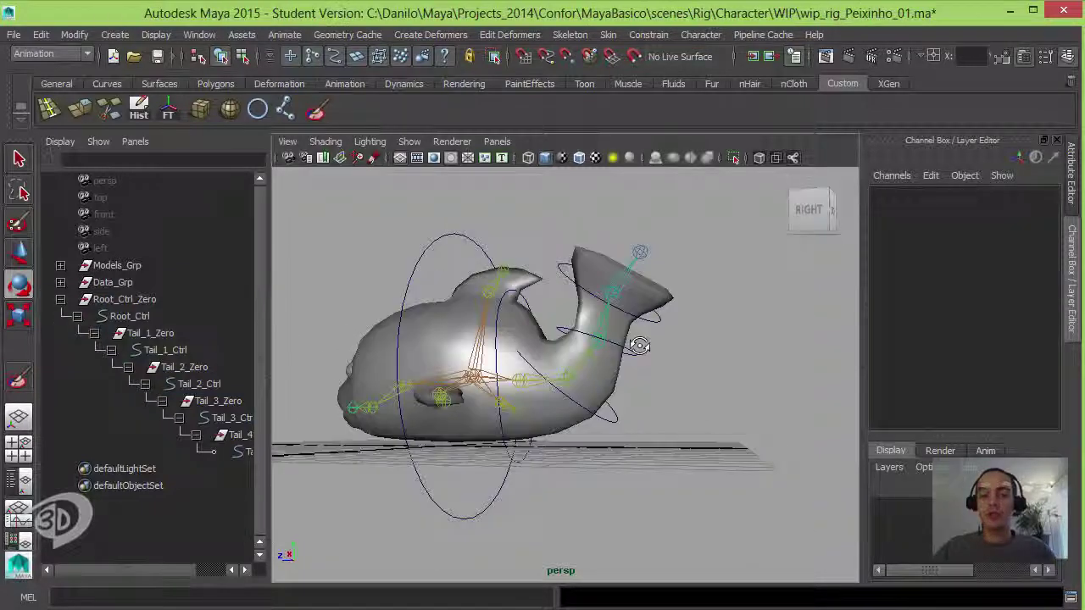
Zero Rotate X, Y and Z on Tail_2, Tail_3 and Tail_4 controls to straighten the tail.
click(620, 416)
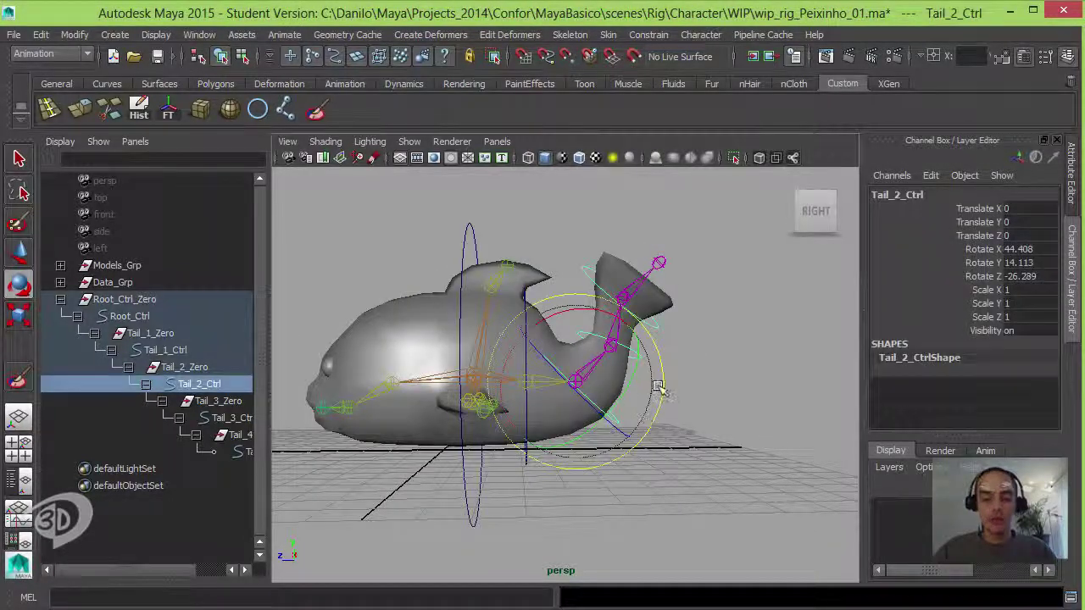
key(q)
shift+click(642, 355)
shift+click(661, 330)
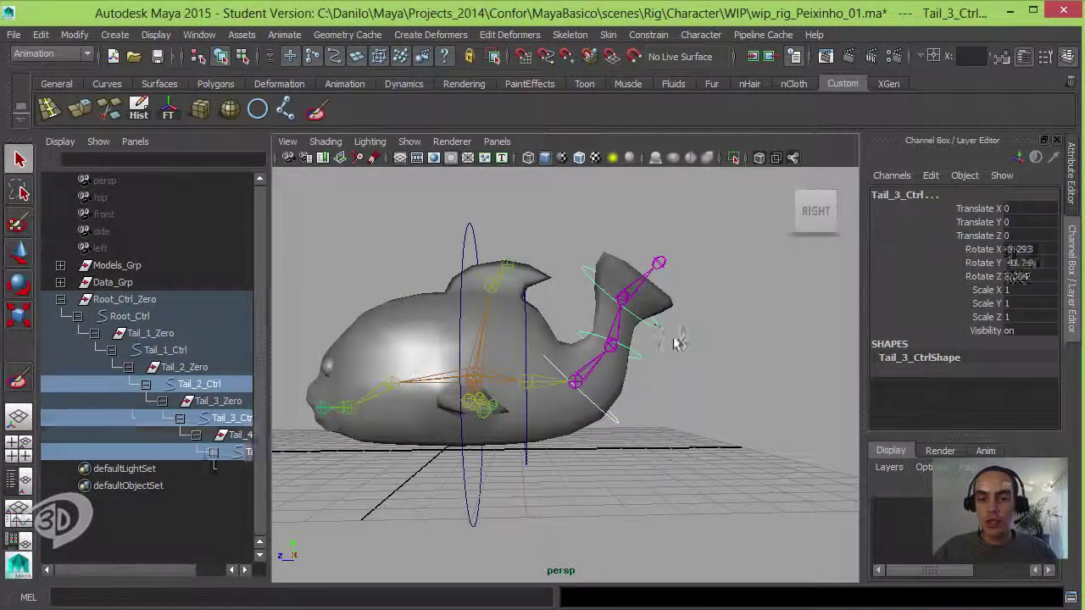
click(1030, 279)
drag(1029, 285, 1030, 253)
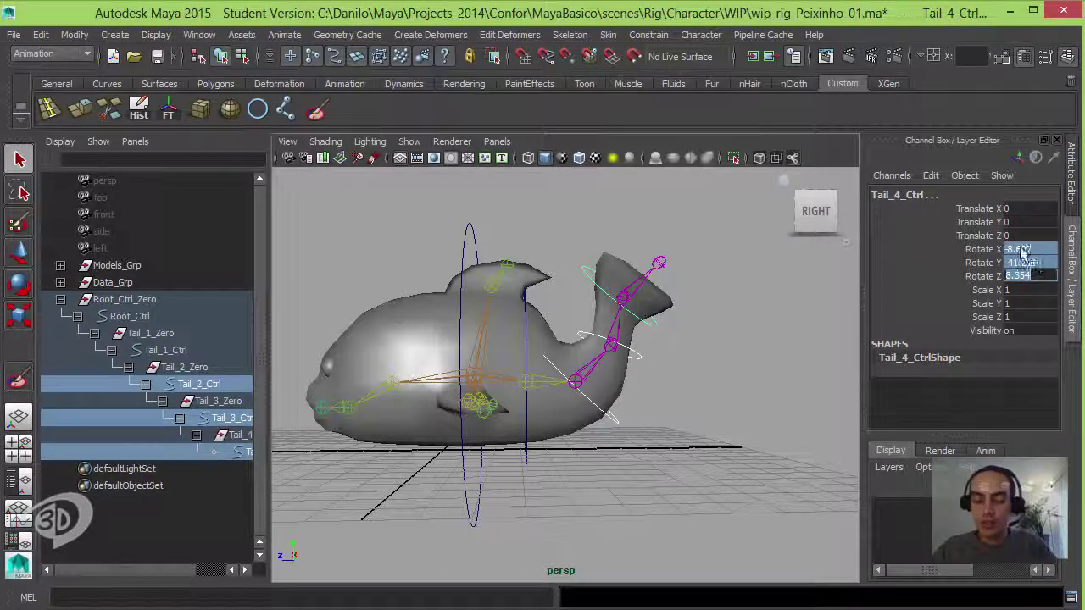
key(Return)
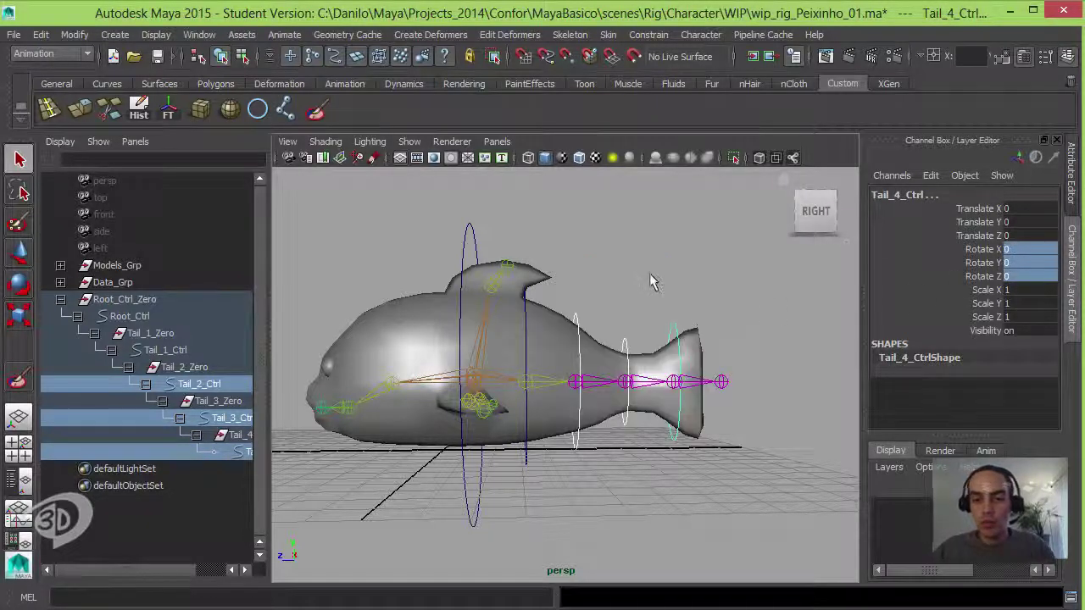
Check the values of Tail_1_Zero, Tail_1_Ctrl, Tail_2_Ctrl, Tail_3_Zero and Tail_3_Ctrl.
alt+drag(596, 355, 651, 288)
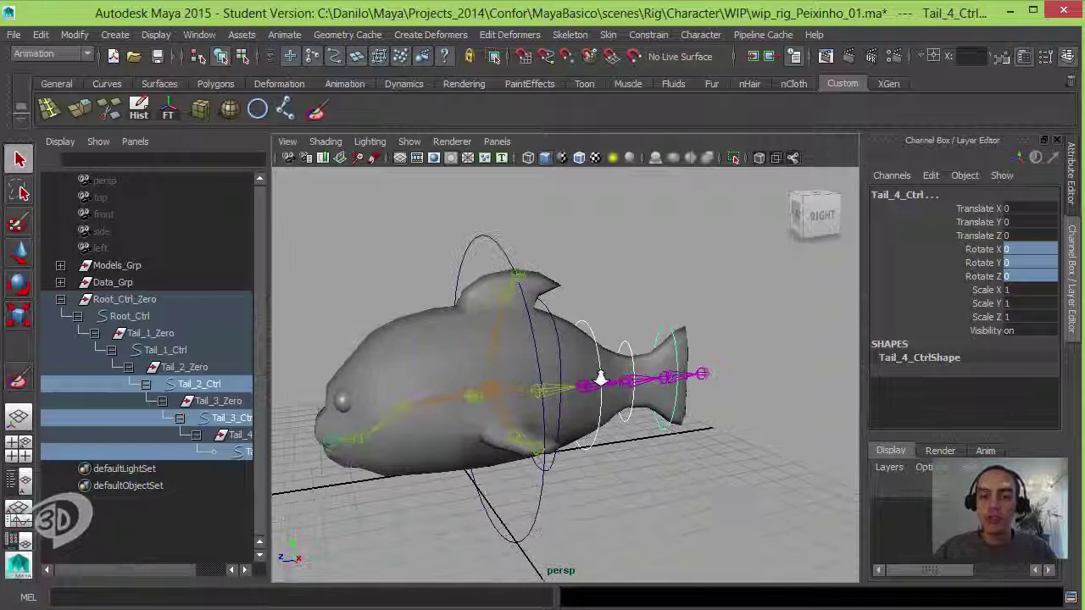
click(651, 289)
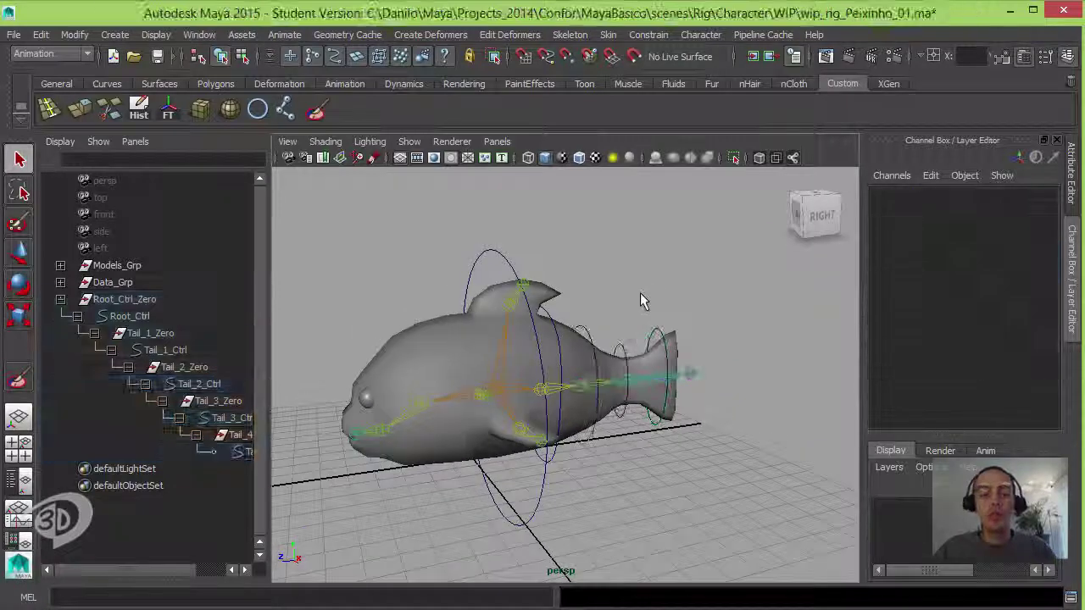
click(155, 334)
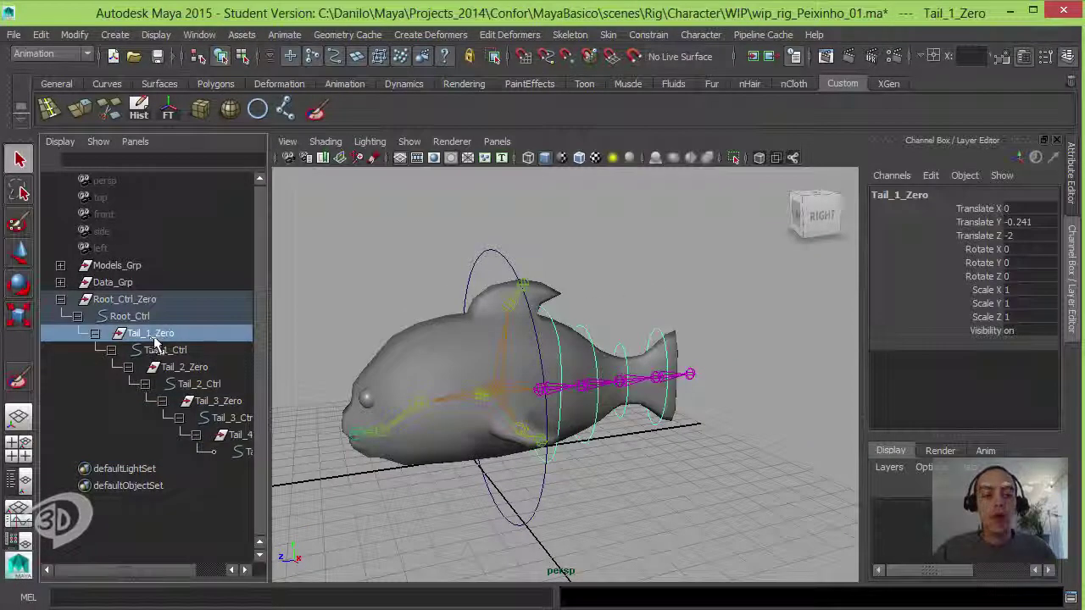
click(174, 350)
click(200, 386)
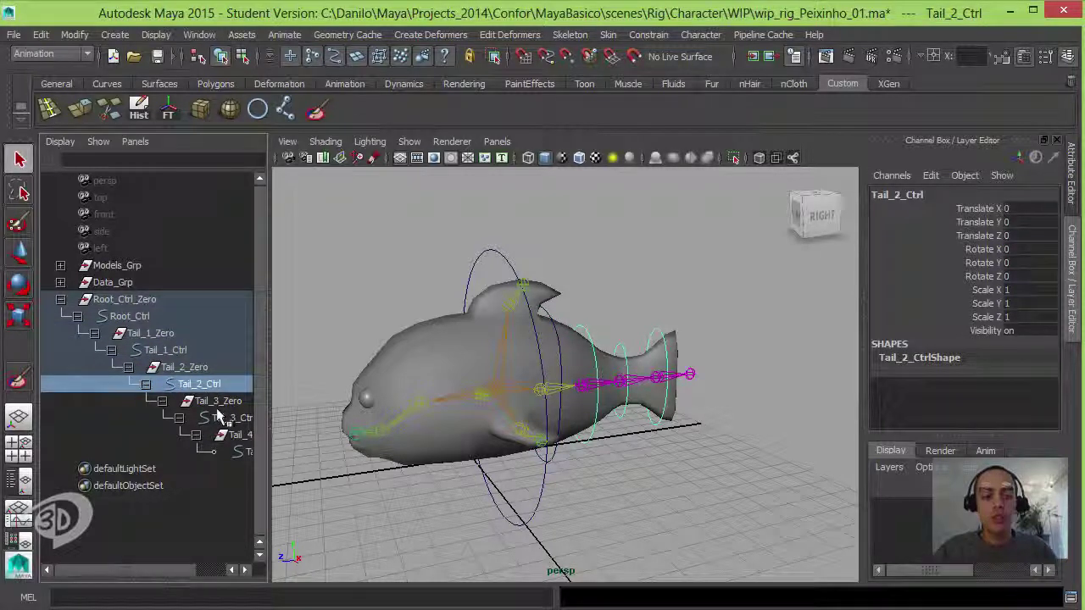
click(217, 401)
click(226, 418)
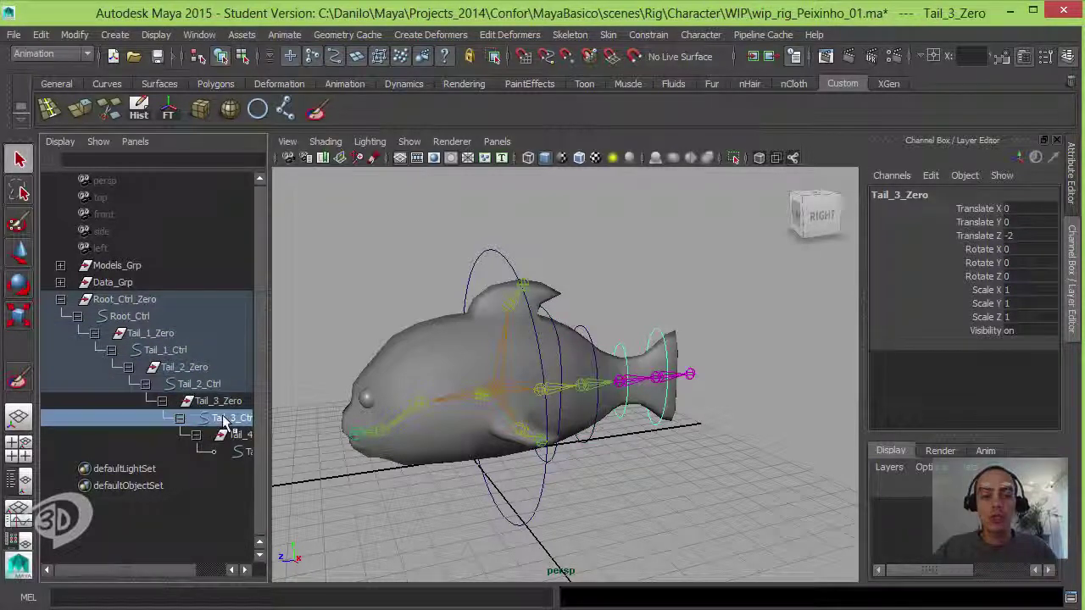
Collapse the Root_Ctrl_Zero hierarchy and review the straightened fish from several angles.
click(646, 285)
alt+drag(646, 285, 657, 323)
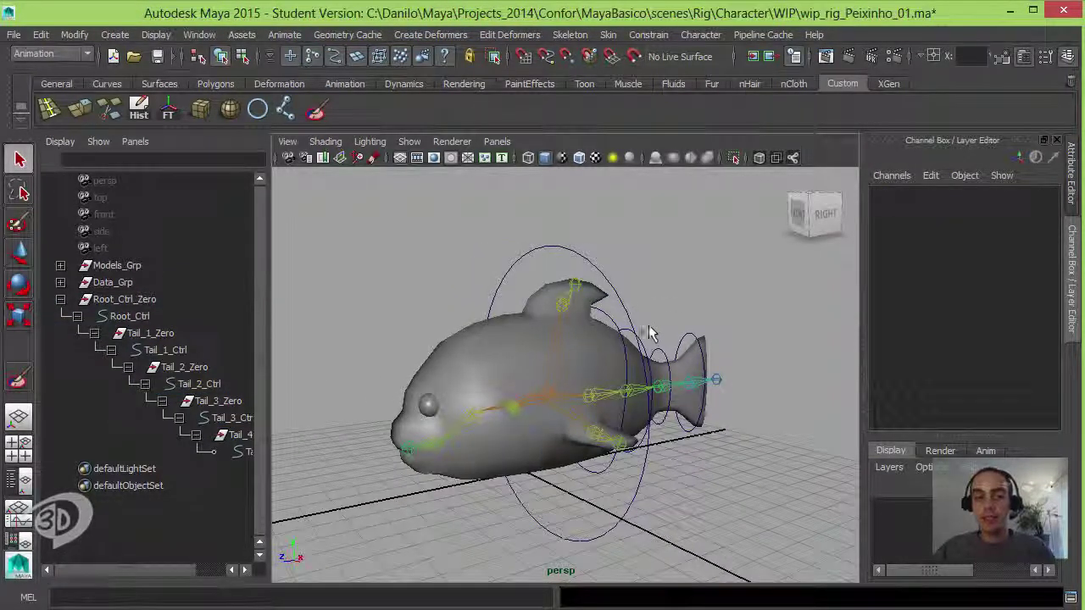
mouse_move(669, 360)
alt+mouse_down()
mouse_move(649, 359)
mouse_move(562, 285)
alt+mouse_up()
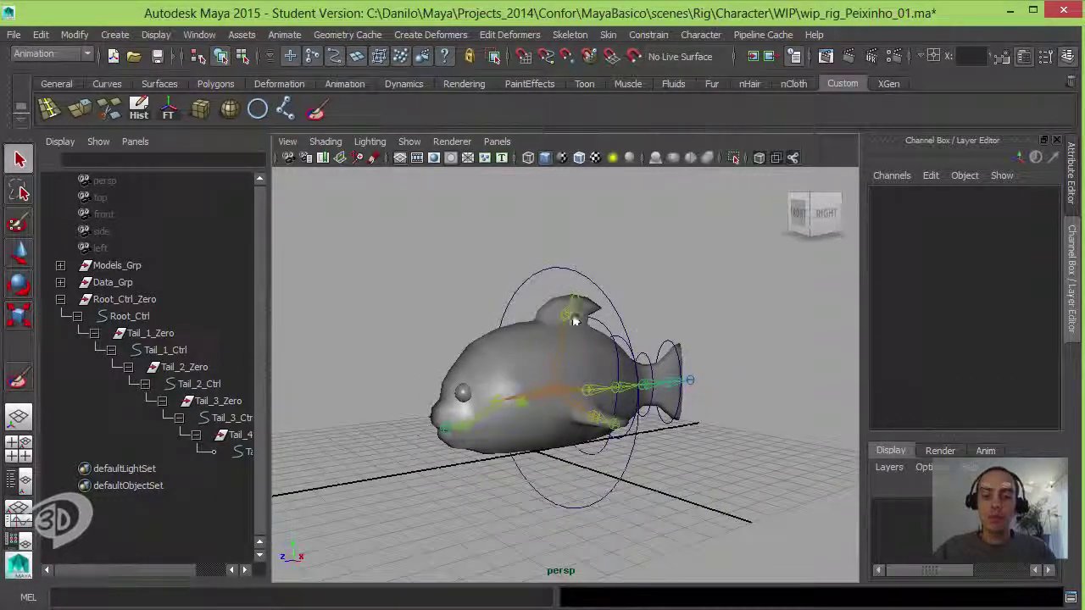
mouse_move(607, 413)
alt+mouse_down()
mouse_move(611, 322)
mouse_move(391, 318)
alt+mouse_up()
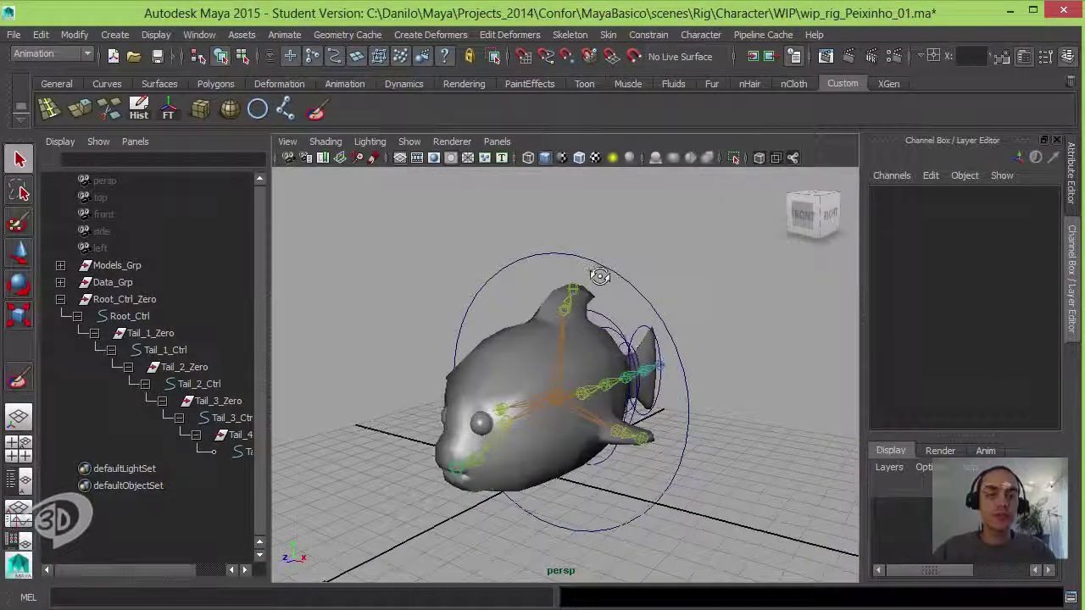
click(60, 299)
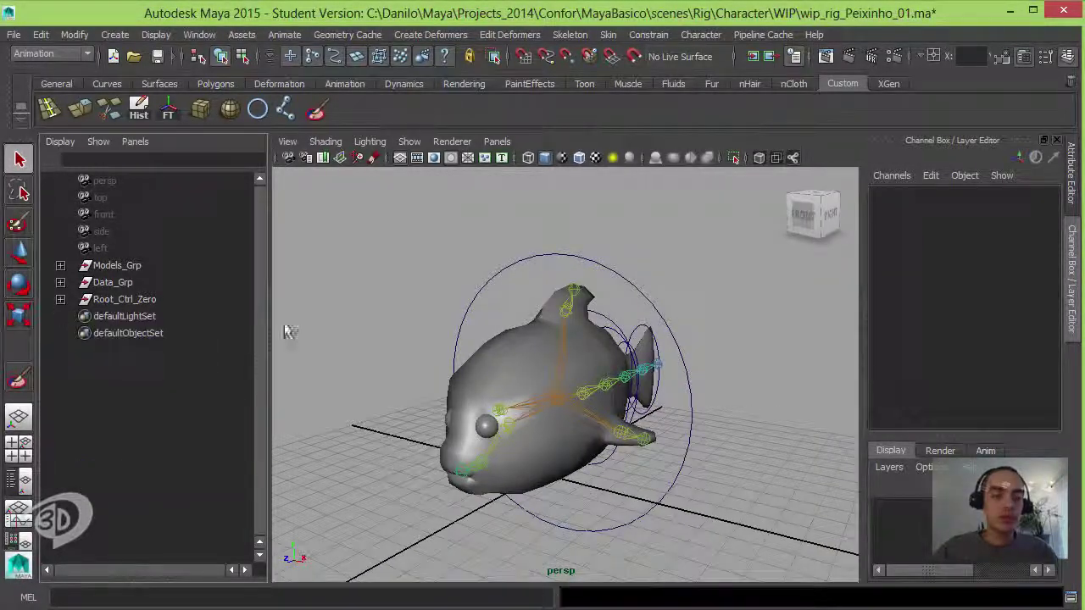
mouse_move(582, 380)
alt+mouse_down()
mouse_move(557, 318)
mouse_move(535, 299)
alt+mouse_up()
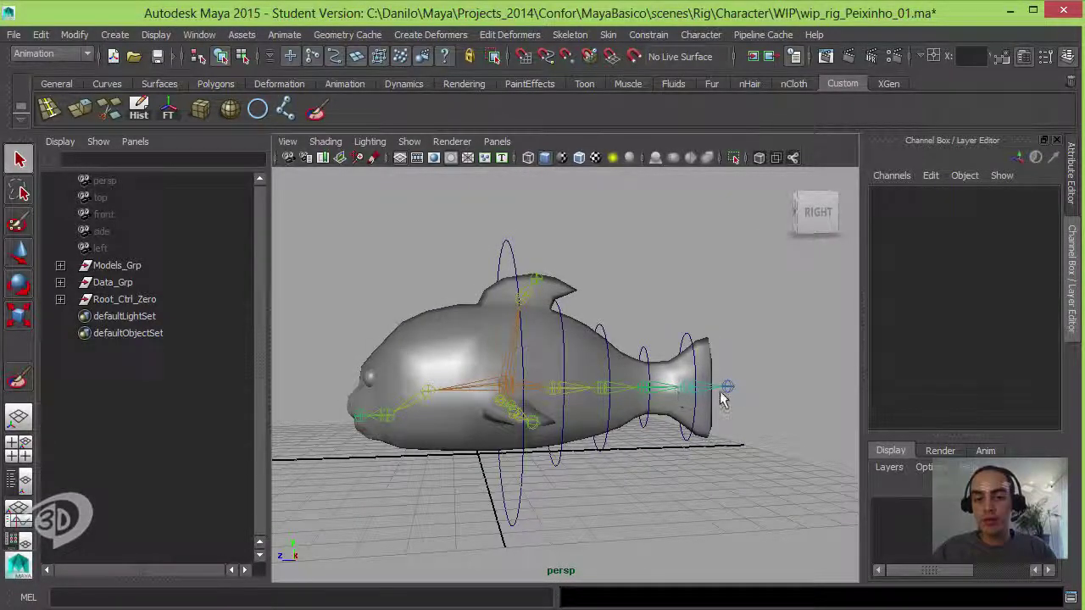
alt+drag(529, 331, 550, 304)
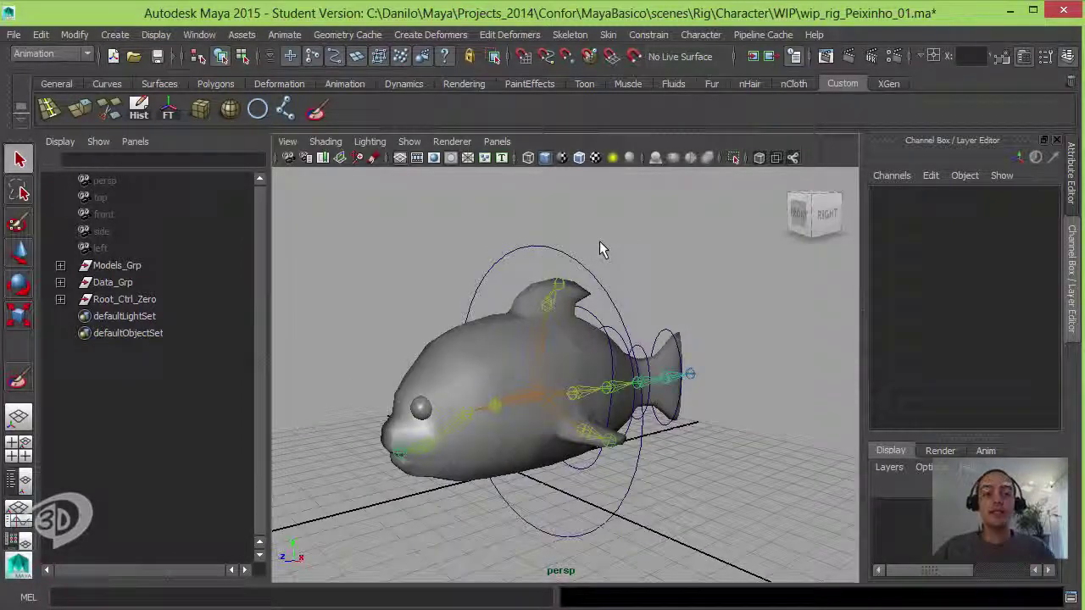
alt+drag(553, 291, 508, 293)
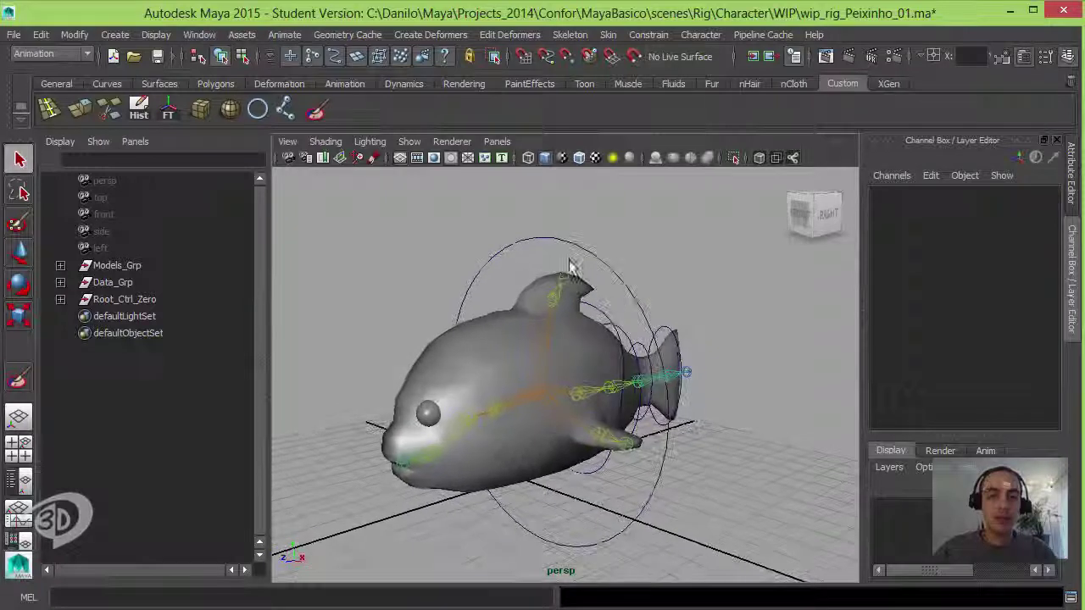
Create a NURBS circle named Barbatana_Crrl for the fin and delete its history.
click(258, 109)
double_click(121, 317)
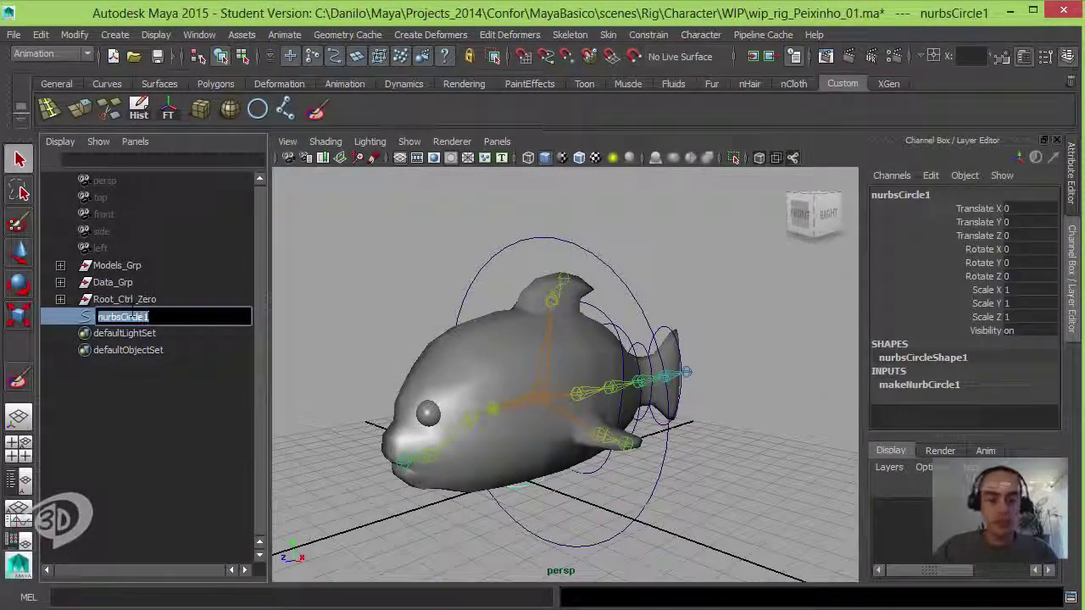
text(Barbatana_Ctrl)
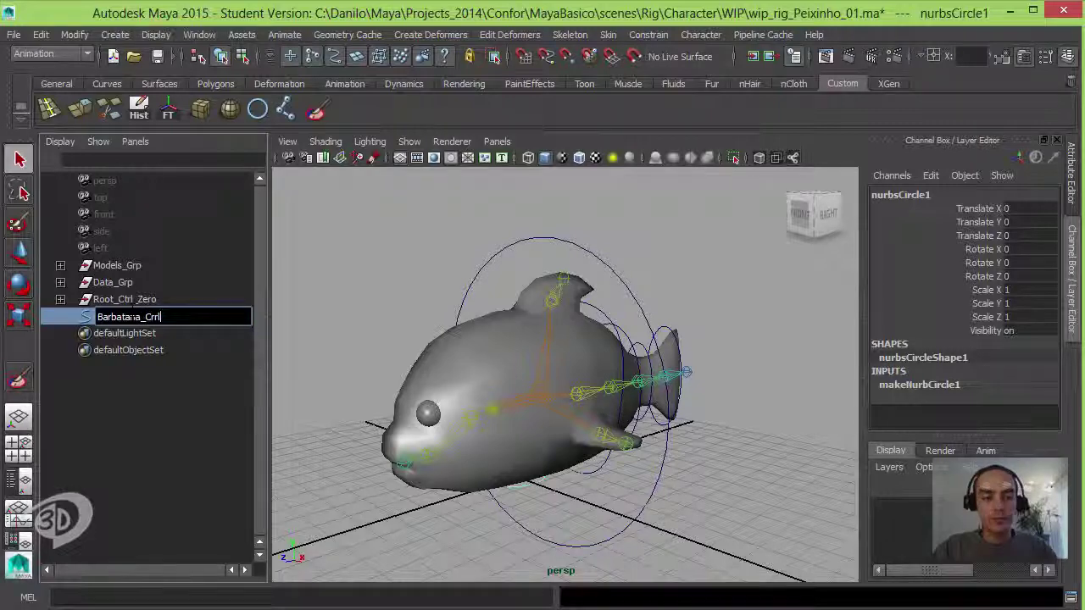
key(Return)
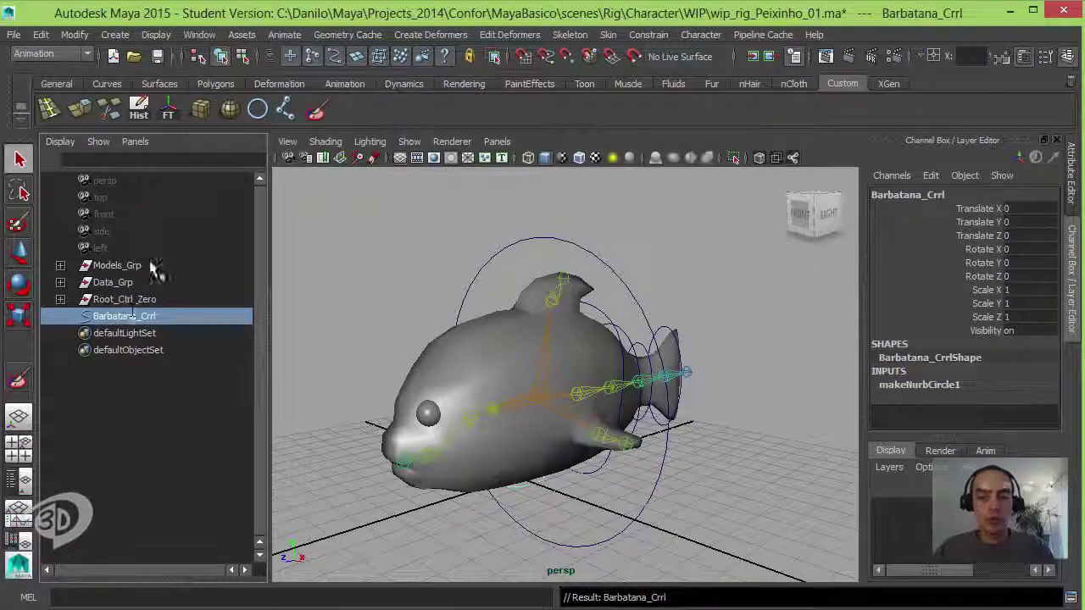
click(139, 109)
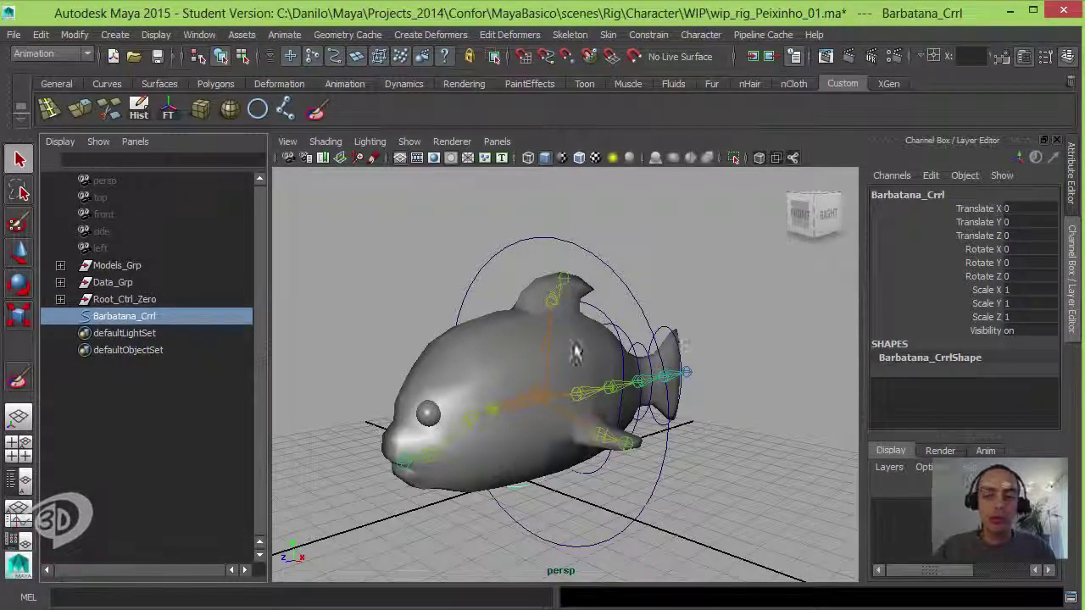
Group Barbatana_Crrl and rename the group Barbatana_Zero.
key(ctrl+g)
click(60, 316)
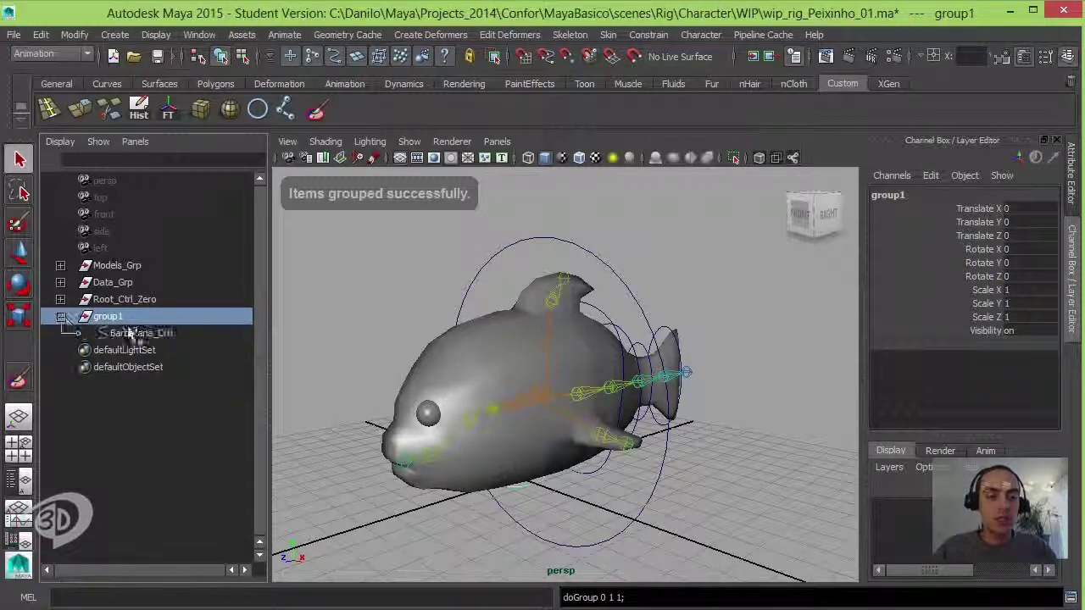
double_click(119, 318)
text(ar)
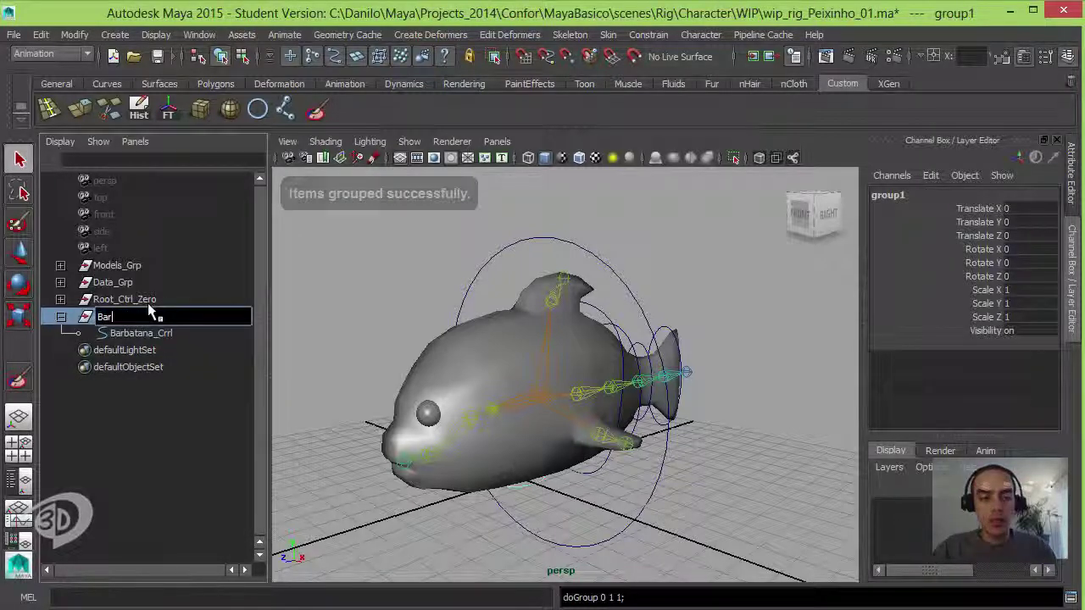
text(batana_Zer)
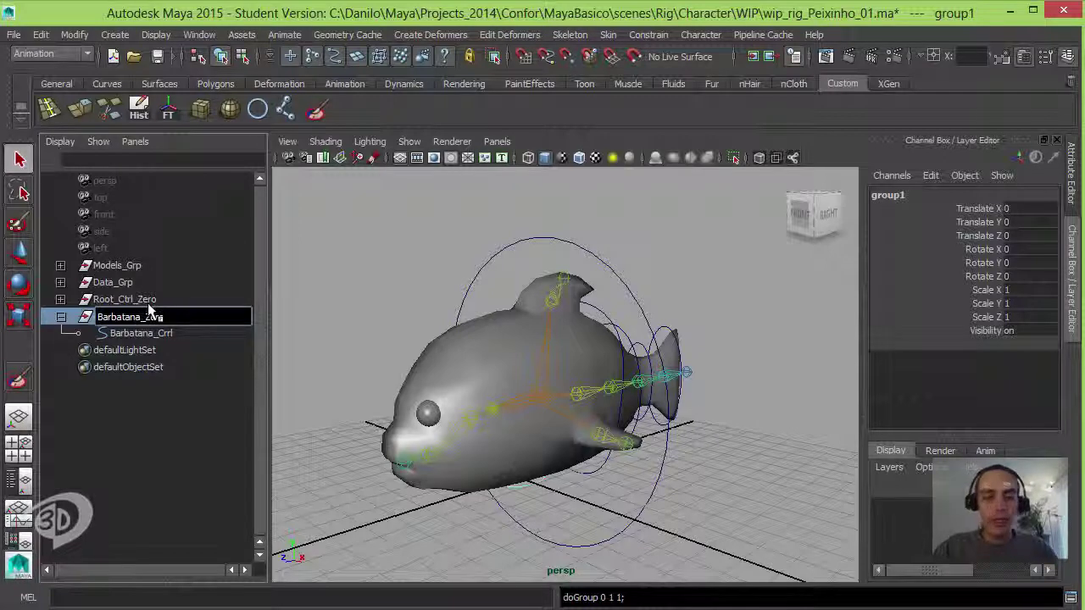
key(Return)
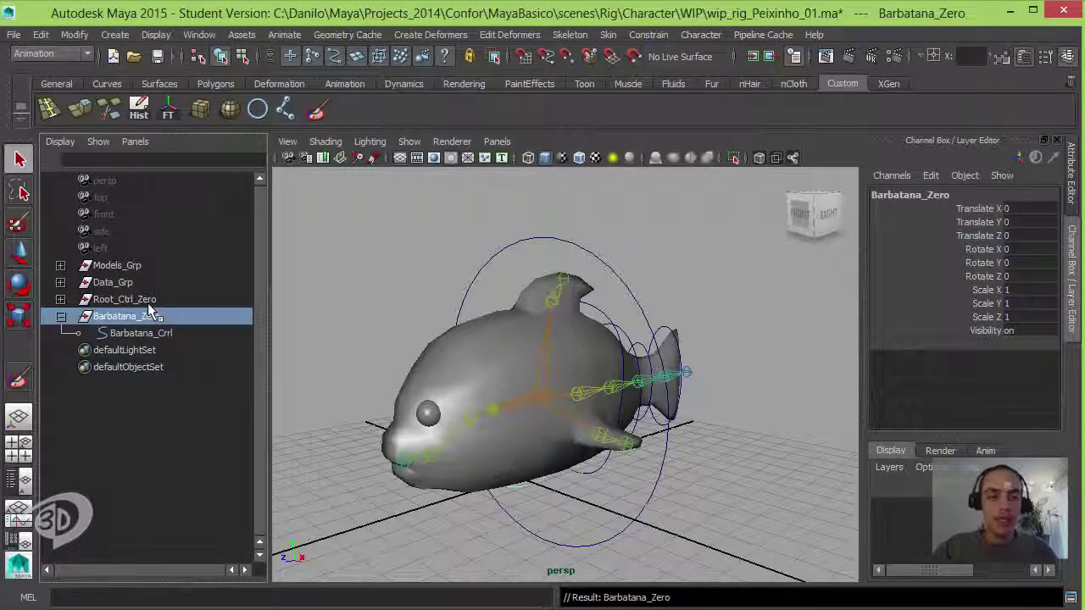
mouse_move(534, 339)
alt+mouse_down()
mouse_move(545, 333)
mouse_move(545, 356)
alt+mouse_up()
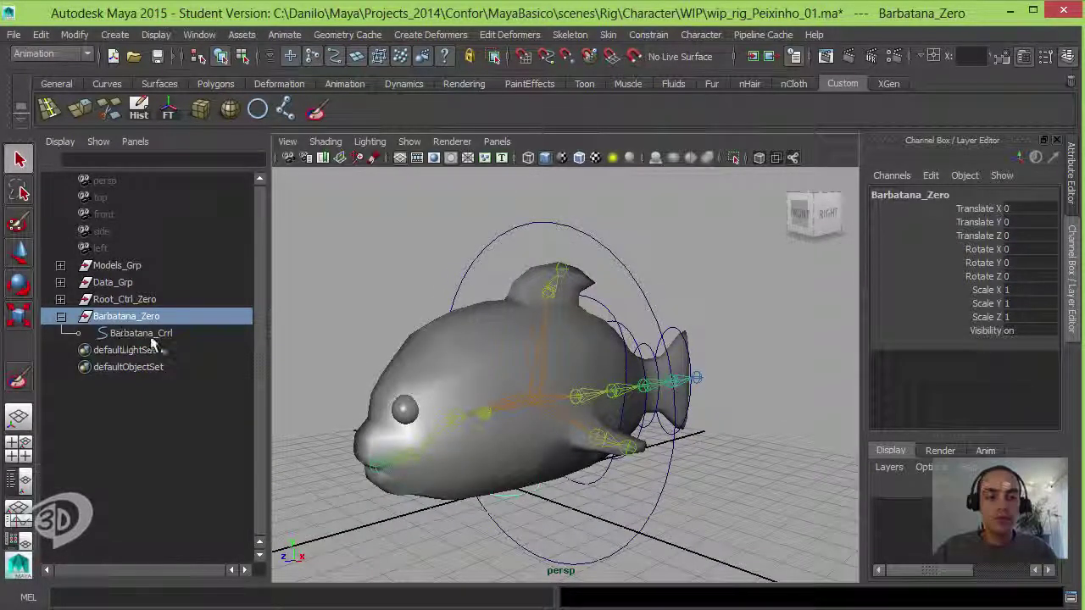
Parent Barbatana_Zero under Barbatana_Jnt and hide the fish mesh in the viewport.
click(550, 290)
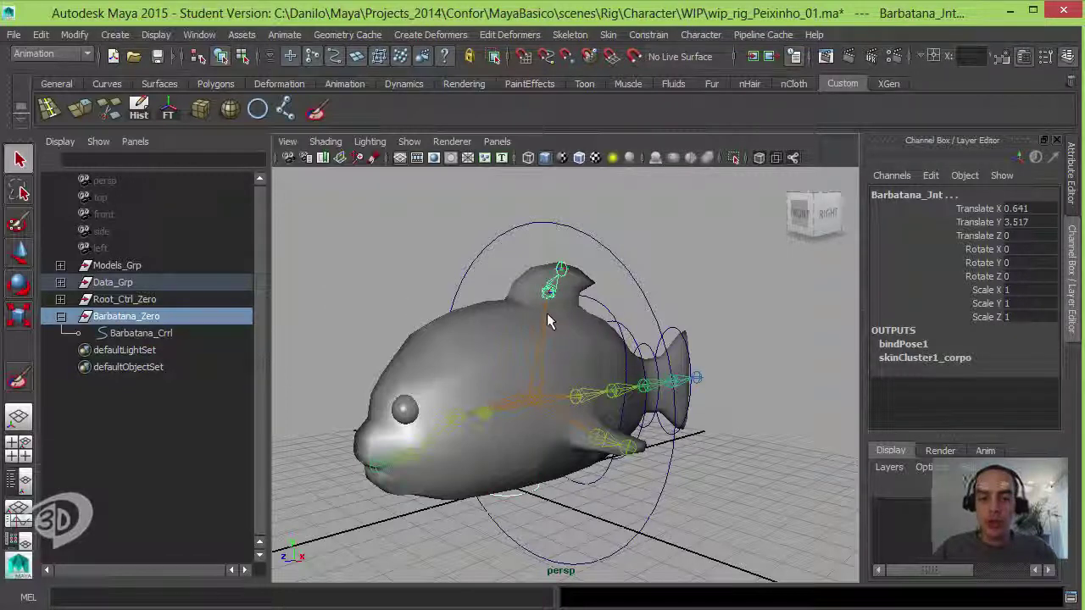
key(p)
click(410, 141)
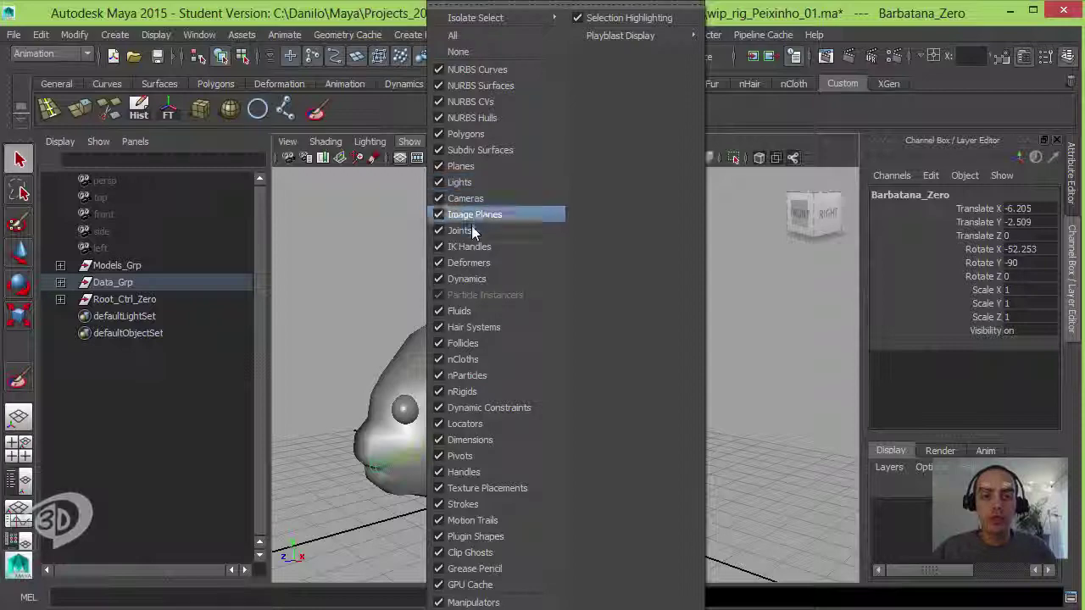
click(483, 134)
mouse_move(624, 323)
alt+mouse_down()
mouse_move(545, 317)
mouse_move(577, 299)
alt+mouse_up()
mouse_move(573, 250)
alt+mouse_down()
mouse_move(577, 300)
mouse_move(480, 308)
alt+mouse_up()
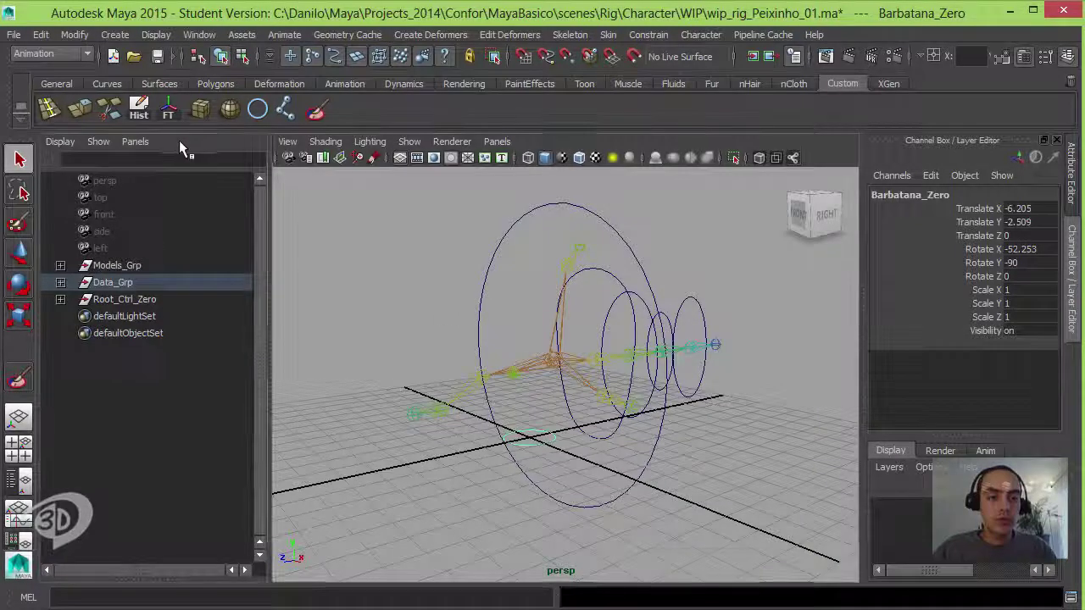
Zero Barbatana_Zero's translate and rotate values to snap it onto the fin joint.
key(f)
click(112, 367)
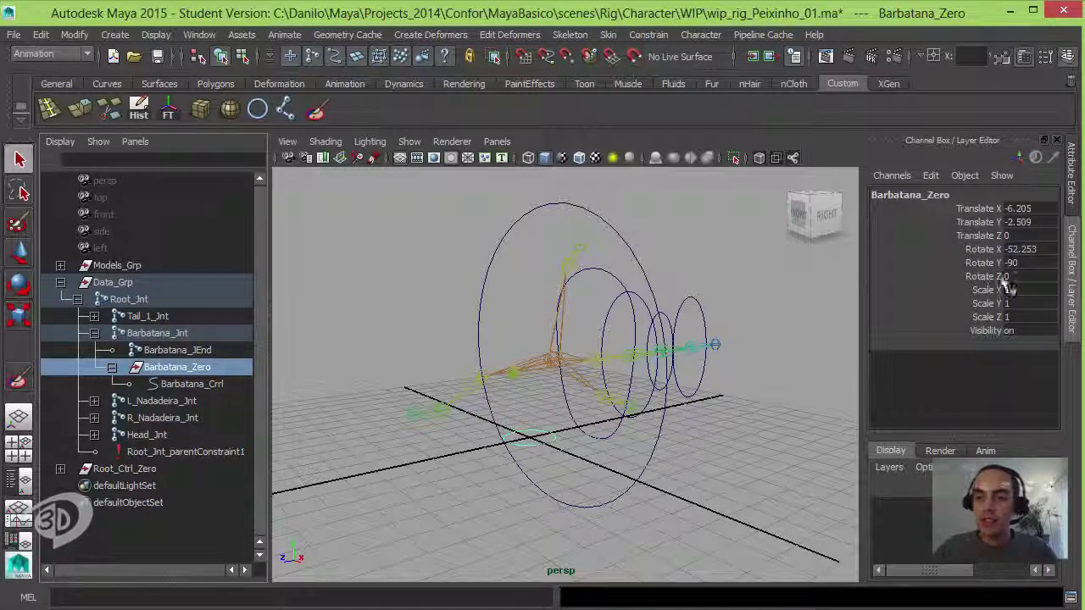
drag(1022, 274, 1026, 212)
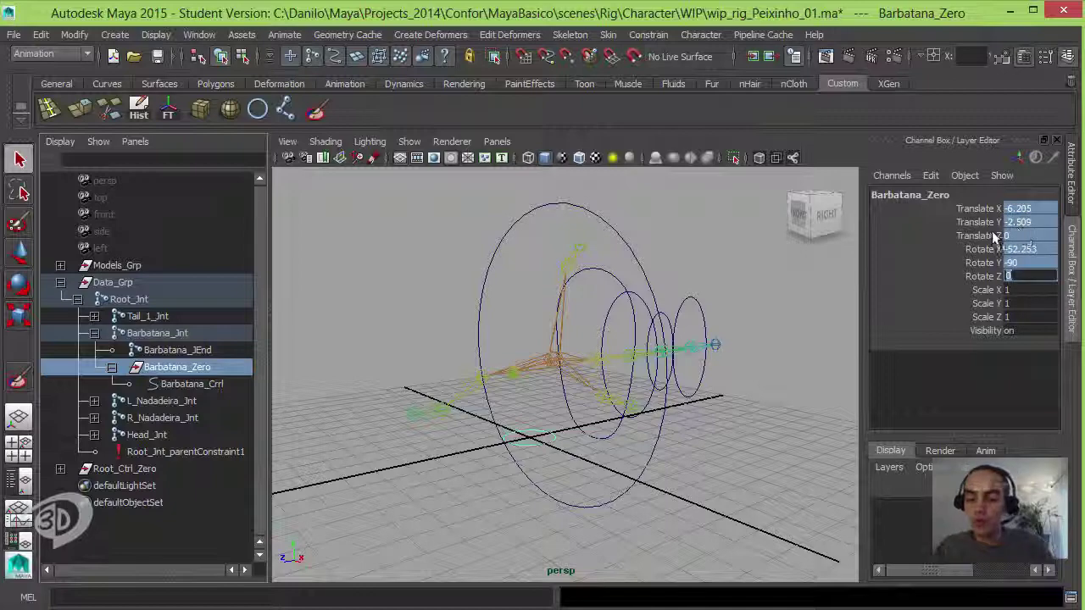
key(Return)
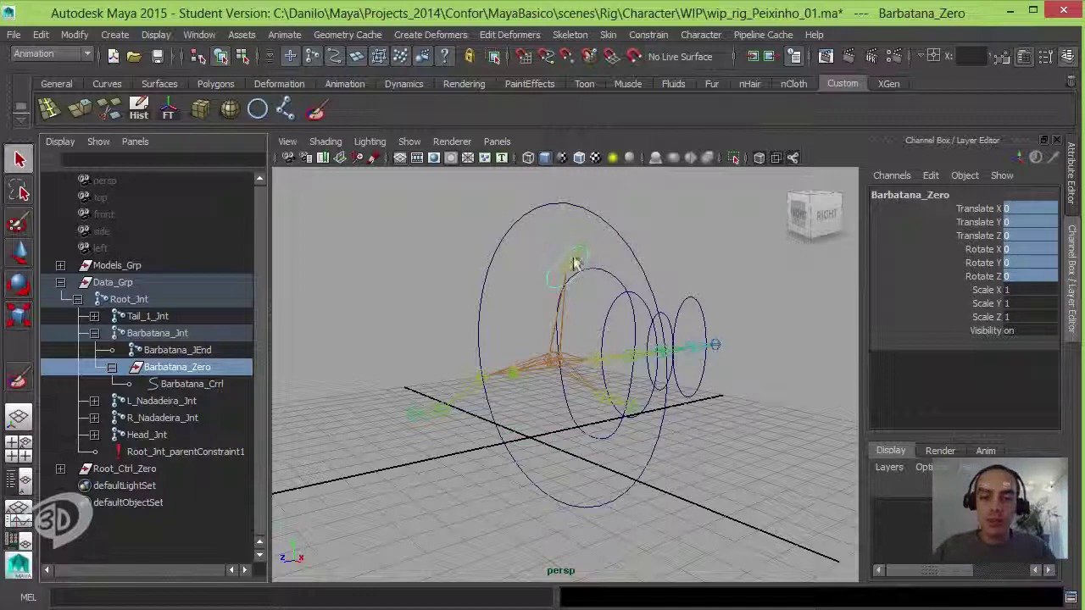
mouse_move(574, 263)
alt+mouse_down()
mouse_move(562, 308)
mouse_move(588, 314)
mouse_move(625, 293)
mouse_move(561, 324)
alt+mouse_up()
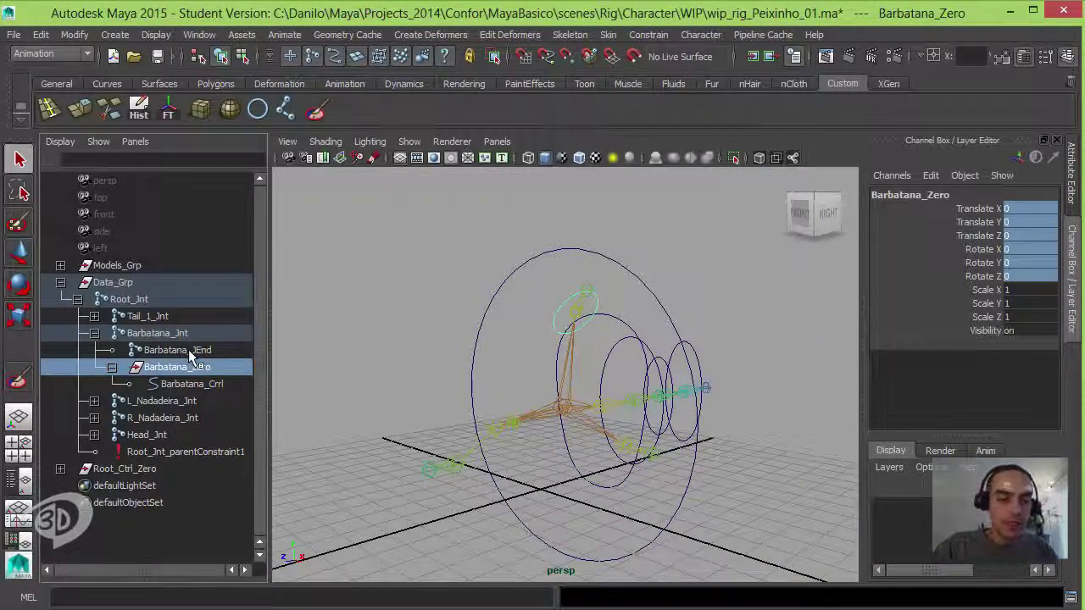
Unparent Barbatana_Zero back to the world and select its Barbatana_Crrl control.
key(shift+p)
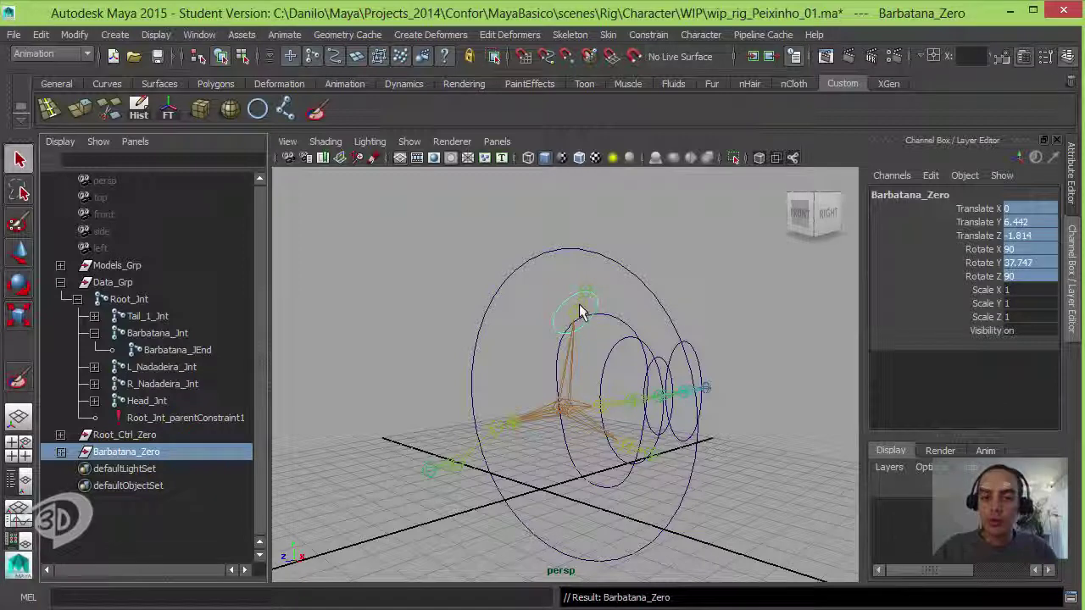
click(60, 452)
click(140, 469)
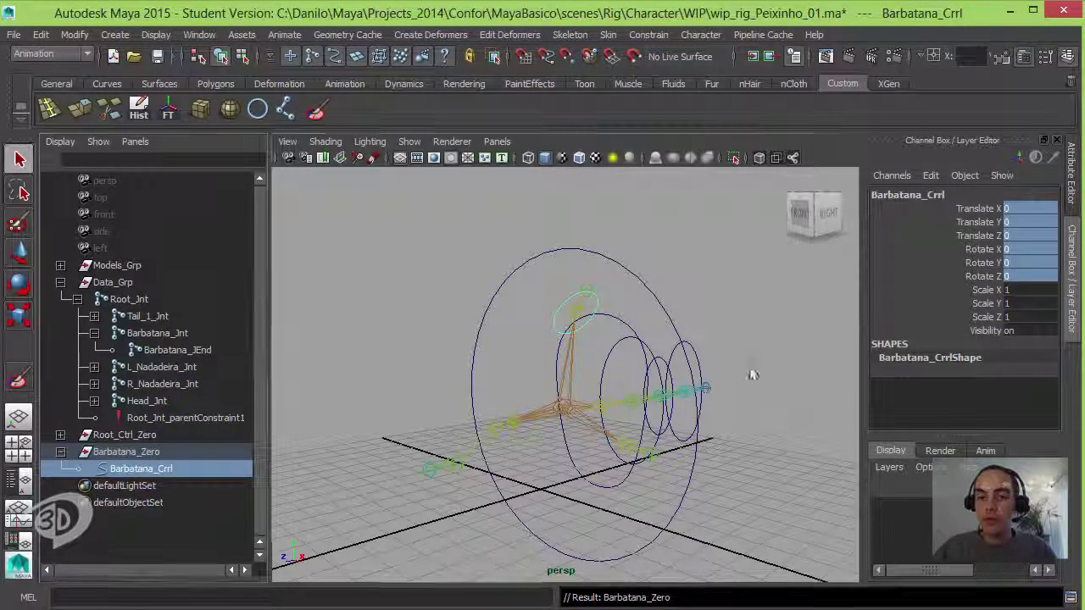
alt+drag(746, 373, 685, 346)
click(581, 317)
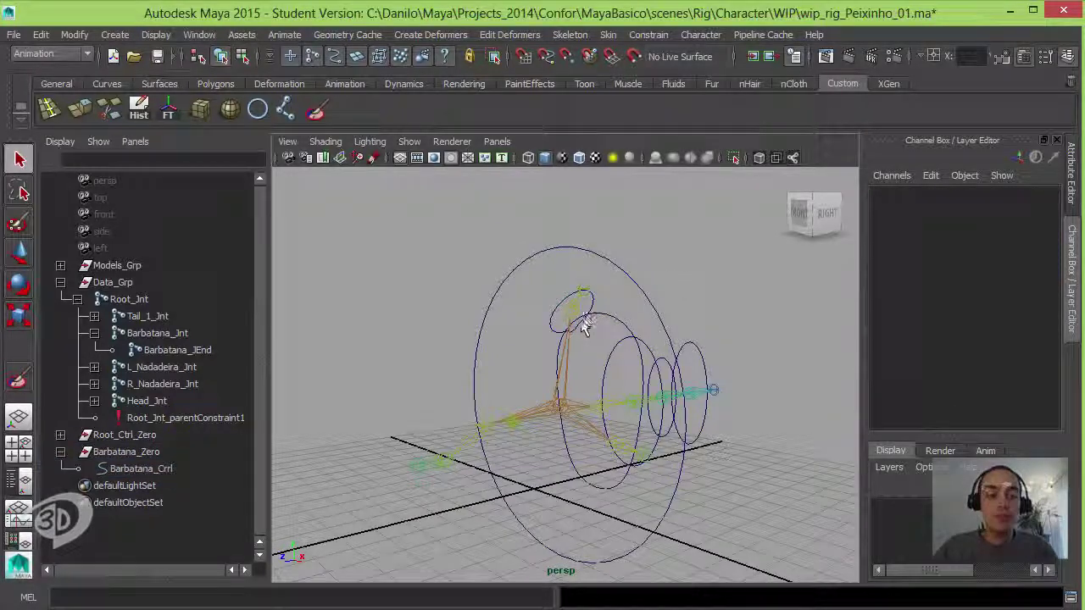
click(165, 468)
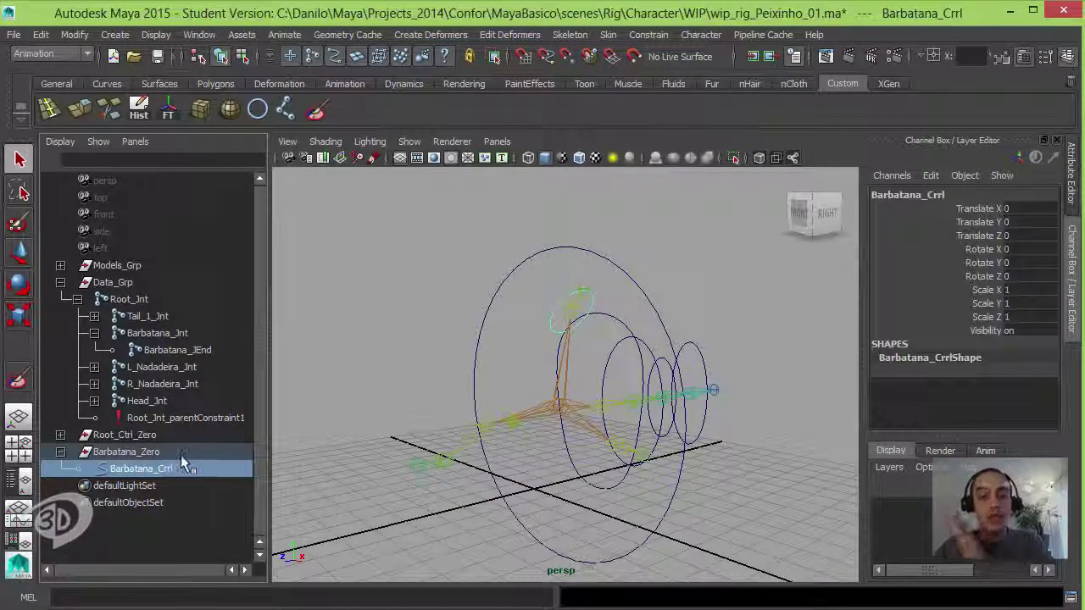
mouse_move(569, 318)
alt+mouse_down()
mouse_move(557, 314)
mouse_move(557, 327)
mouse_move(598, 369)
mouse_move(427, 407)
alt+mouse_up()
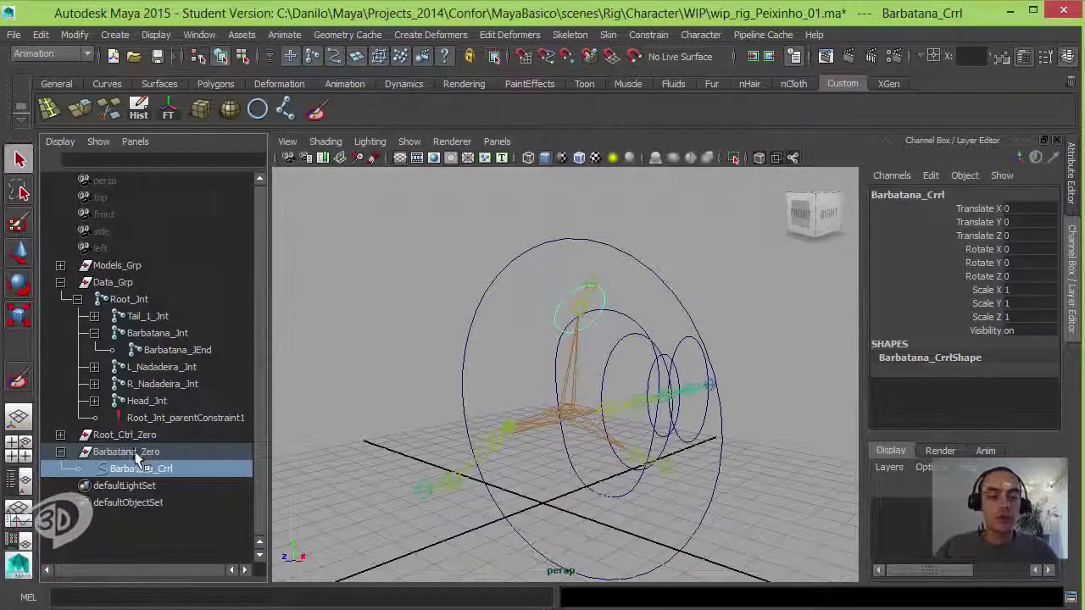
Parent Barbatana_Zero under Root_Ctrl, then select Barbatana_Crrl and Barbatana_Jnt.
click(140, 452)
shift+click(61, 435)
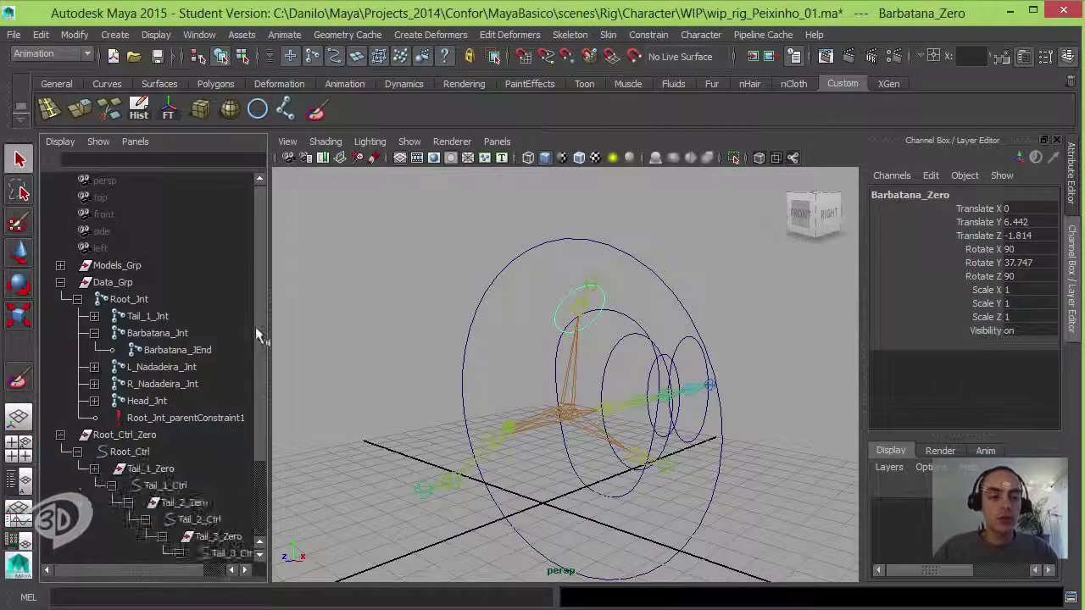
drag(257, 330, 268, 402)
ctrl+click(123, 370)
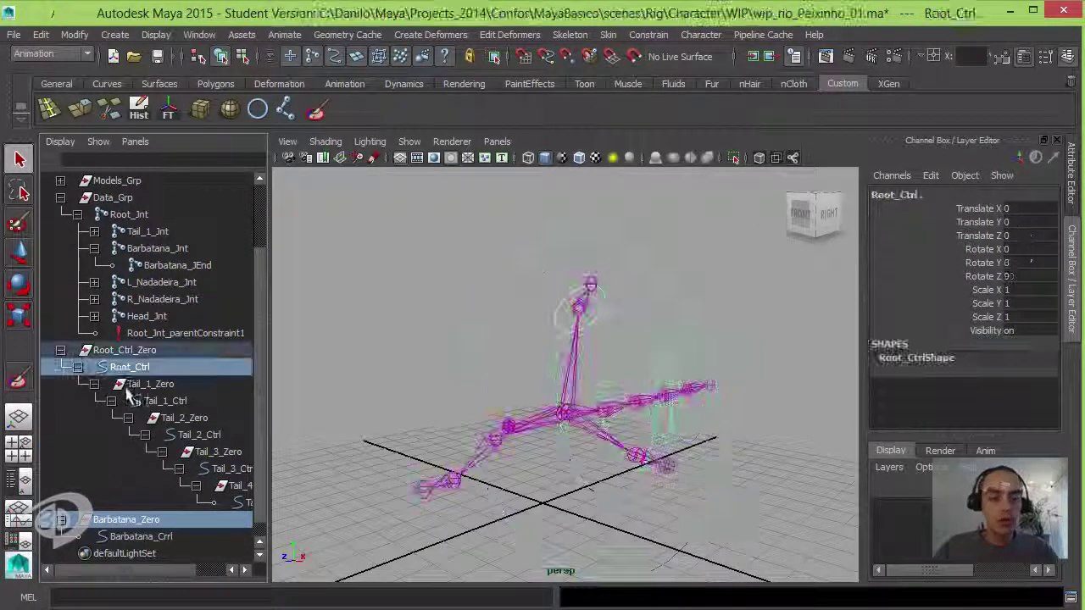
key(p)
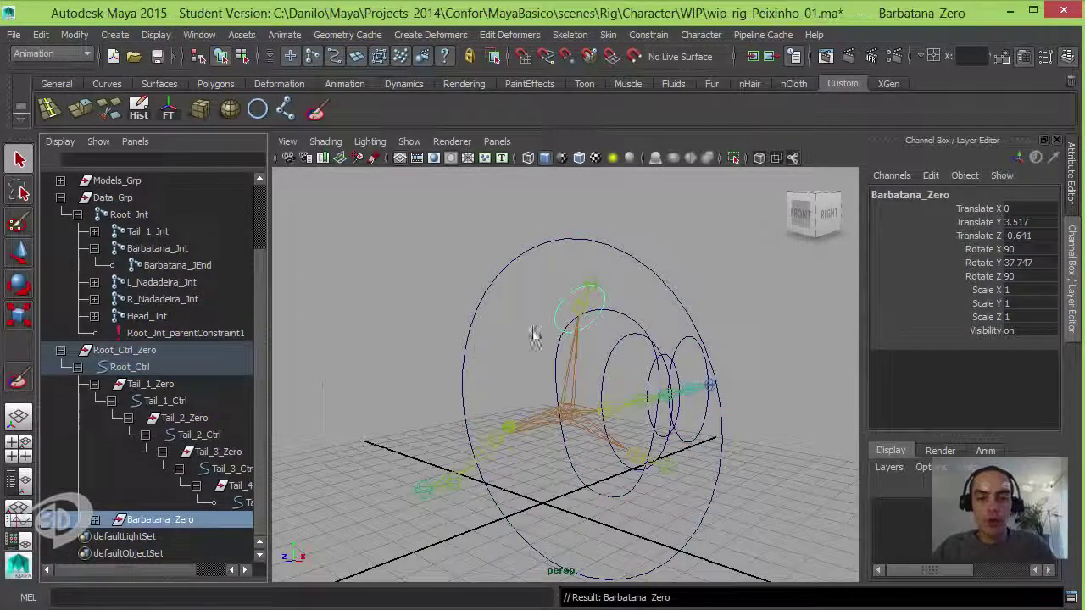
click(471, 268)
click(522, 339)
mouse_move(522, 340)
alt+mouse_down()
mouse_move(619, 367)
mouse_move(620, 291)
mouse_move(623, 303)
mouse_move(596, 303)
alt+mouse_up()
click(619, 293)
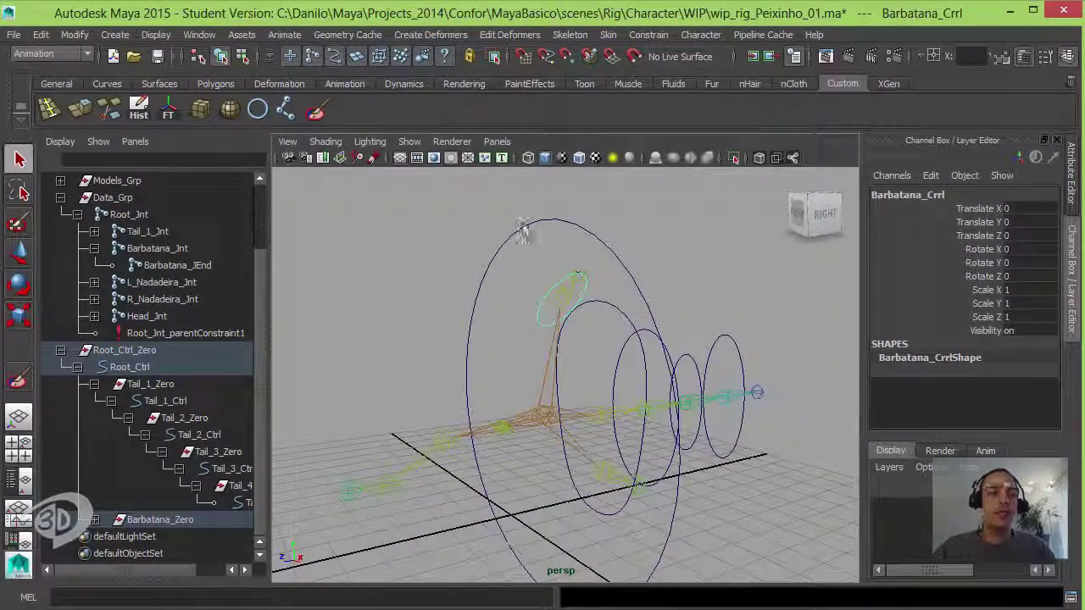
click(569, 293)
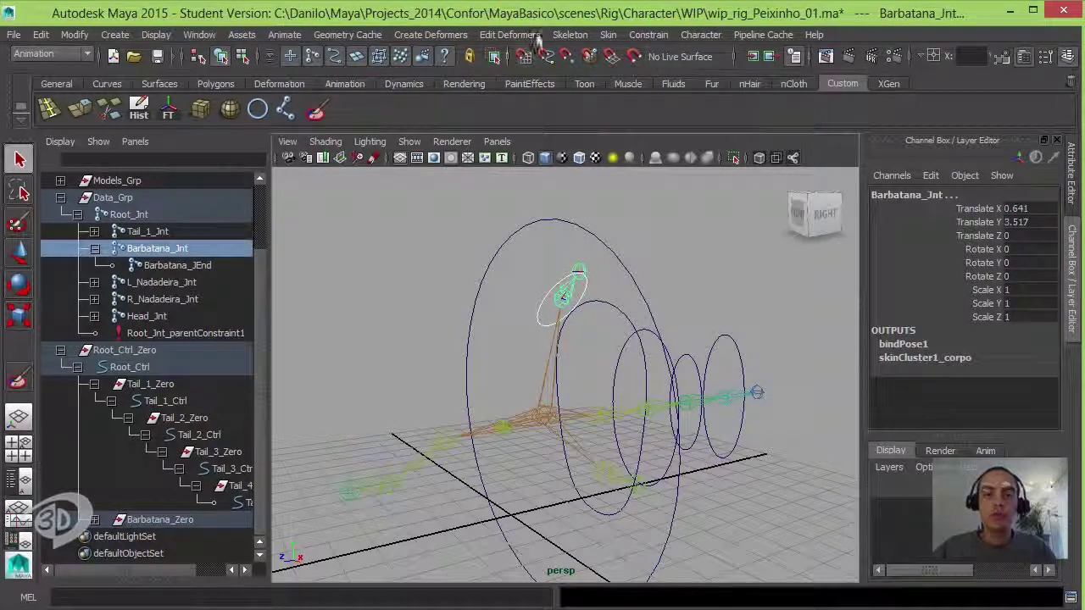
Parent-constrain Barbatana_Jnt to the Barbatana_Crrl fin control and reselect the control.
click(649, 34)
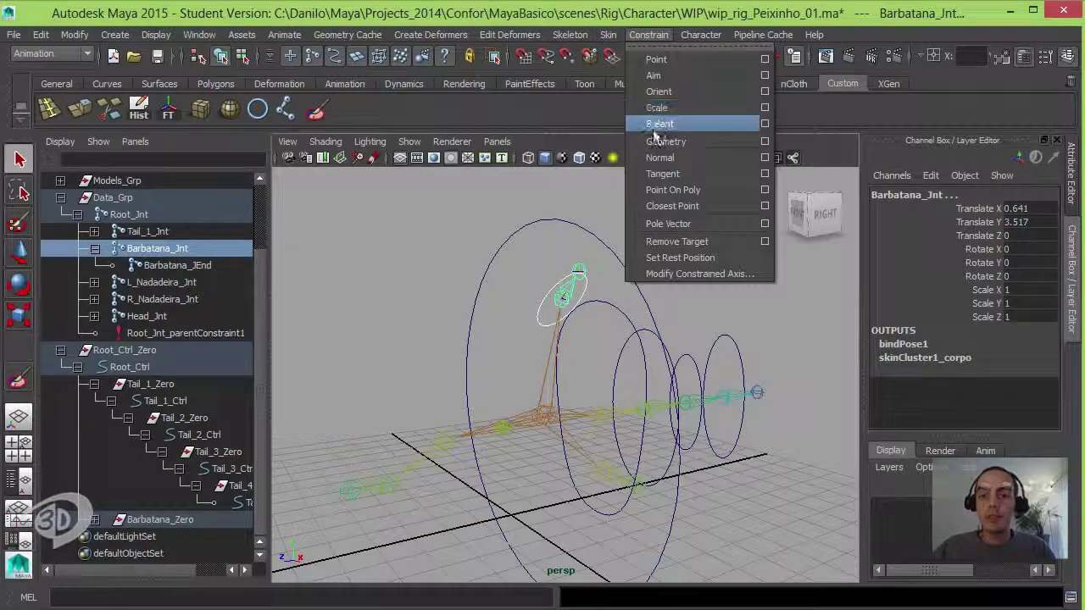
click(659, 124)
click(602, 304)
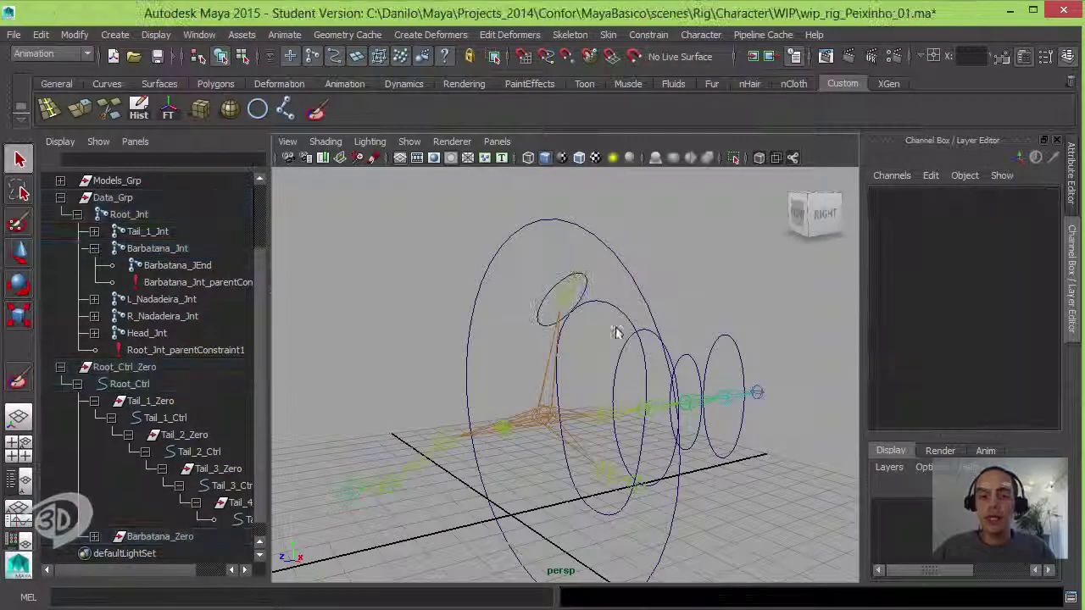
click(583, 298)
click(545, 242)
mouse_move(545, 243)
alt+mouse_down()
mouse_move(690, 310)
mouse_move(610, 308)
mouse_move(565, 274)
mouse_move(625, 266)
mouse_move(566, 246)
mouse_move(642, 279)
alt+mouse_up()
key(w)
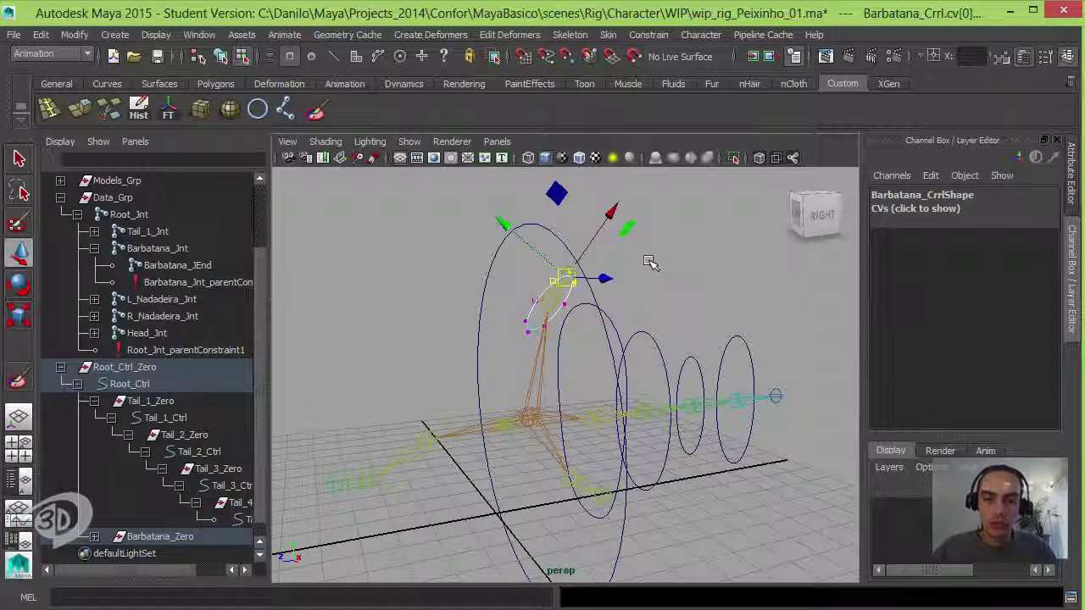
Switch the Move tool's axis orientation from World to Object for the fin control.
drag(644, 260, 583, 260)
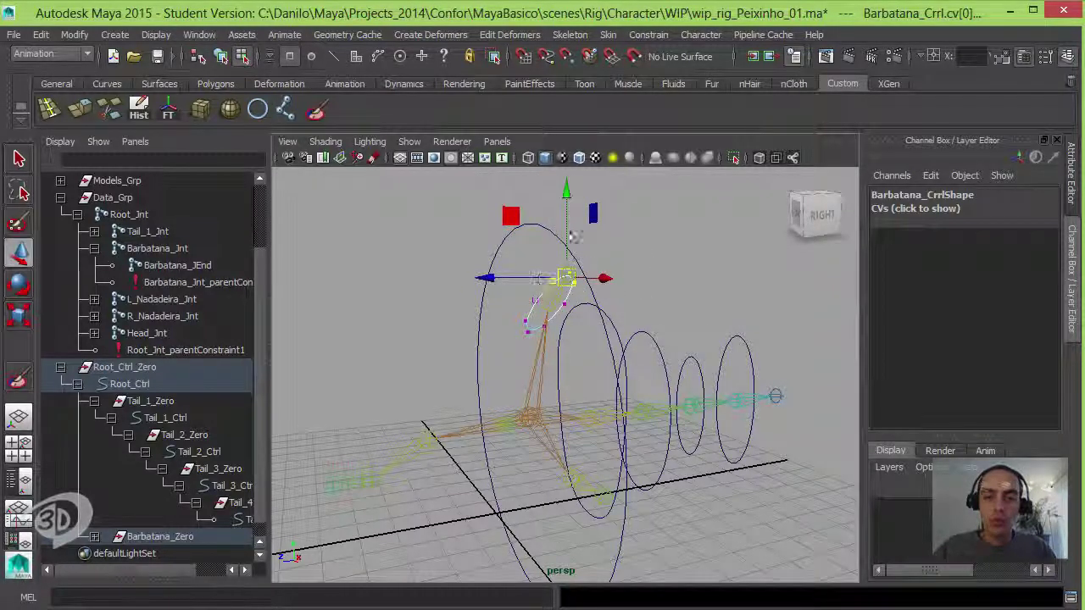
drag(640, 255, 583, 238)
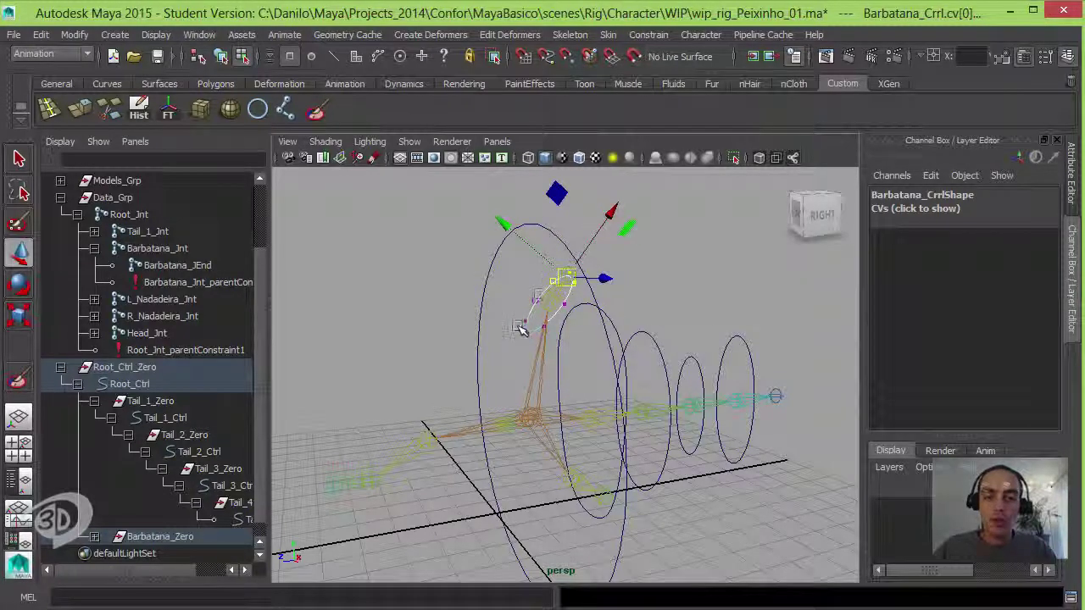
alt+drag(591, 306, 577, 288)
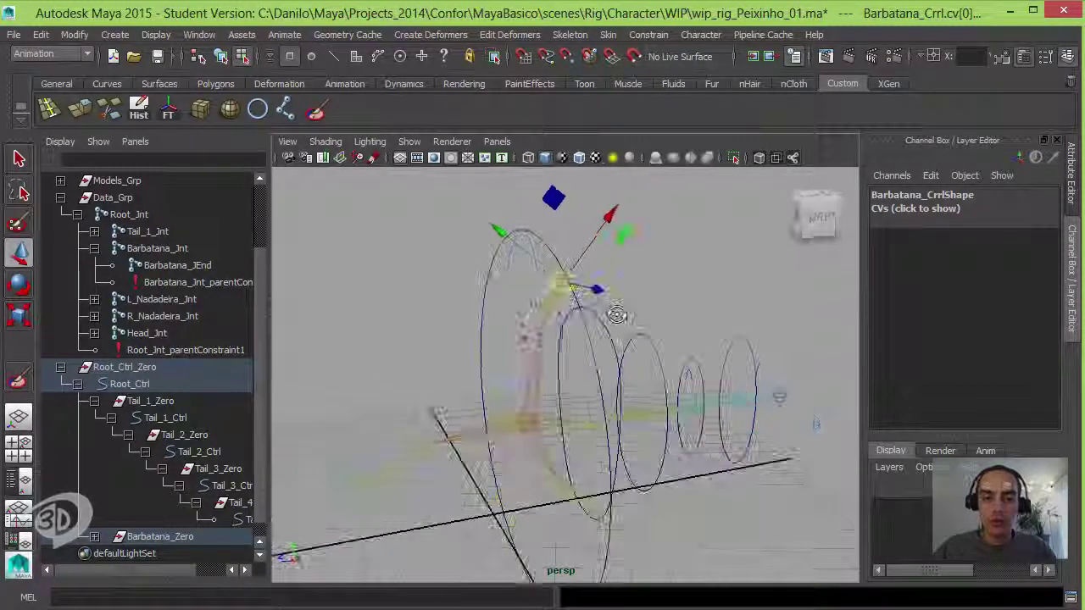
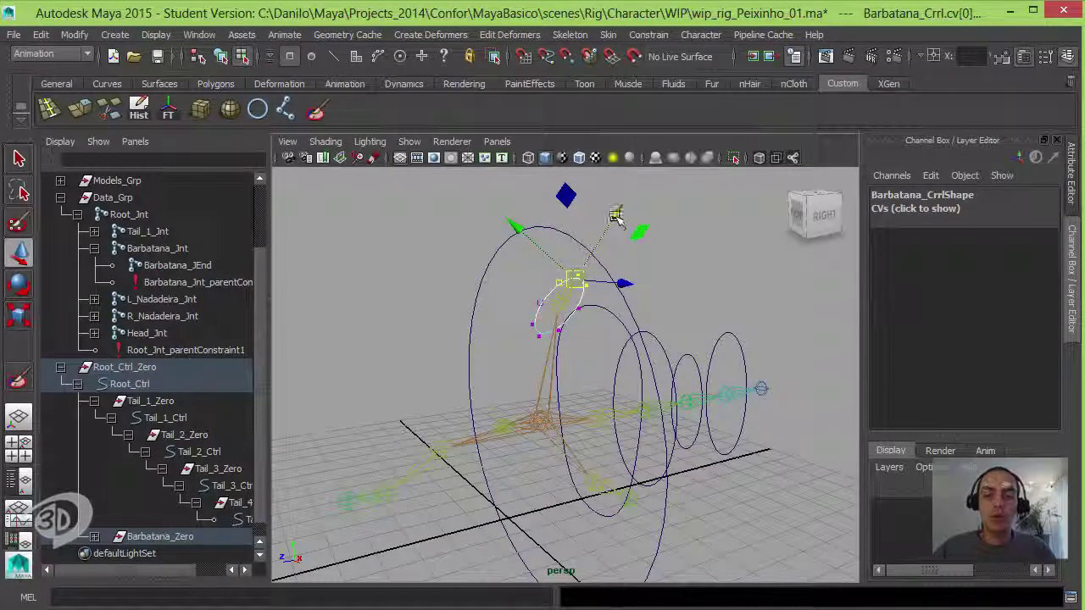
Pull the fin control's CVs up and outward, checking the shape against the shown fish mesh.
drag(618, 215, 644, 178)
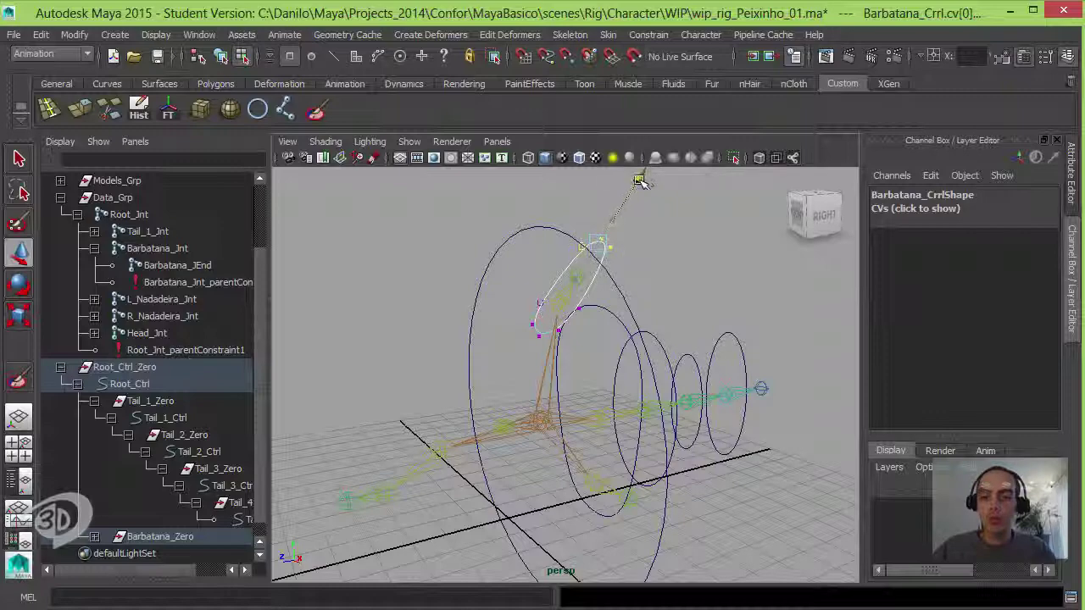
click(409, 141)
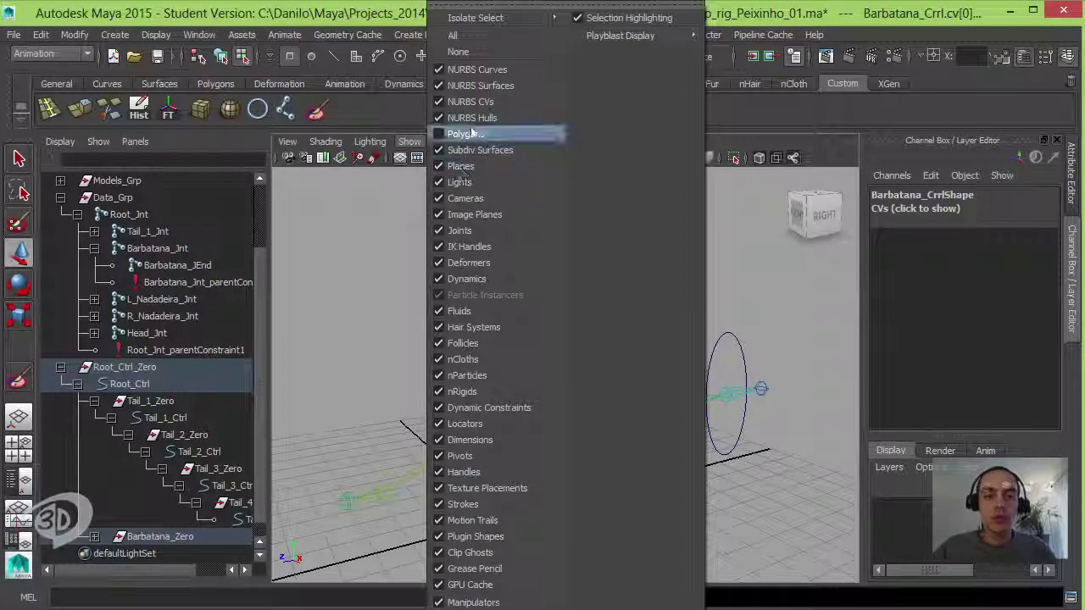
click(472, 133)
mouse_move(483, 280)
alt+mouse_down()
mouse_move(585, 303)
mouse_move(621, 251)
mouse_move(581, 279)
mouse_move(684, 264)
mouse_move(616, 316)
mouse_move(636, 292)
alt+mouse_up()
click(593, 271)
key(F8)
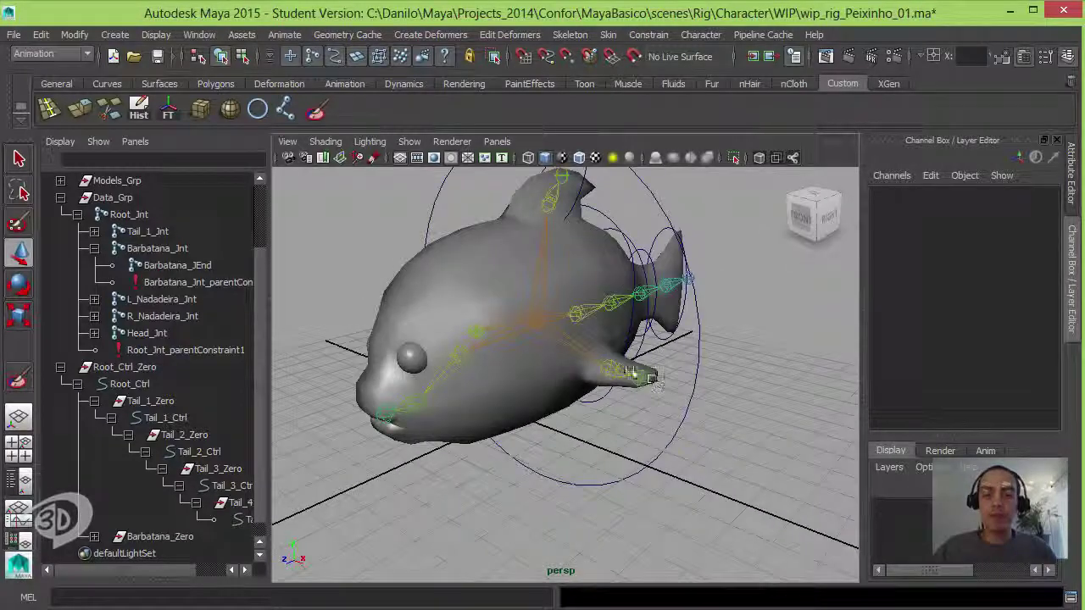
Hide the polygon mesh again so only the rig's joints and curves show.
alt+drag(610, 373, 636, 296)
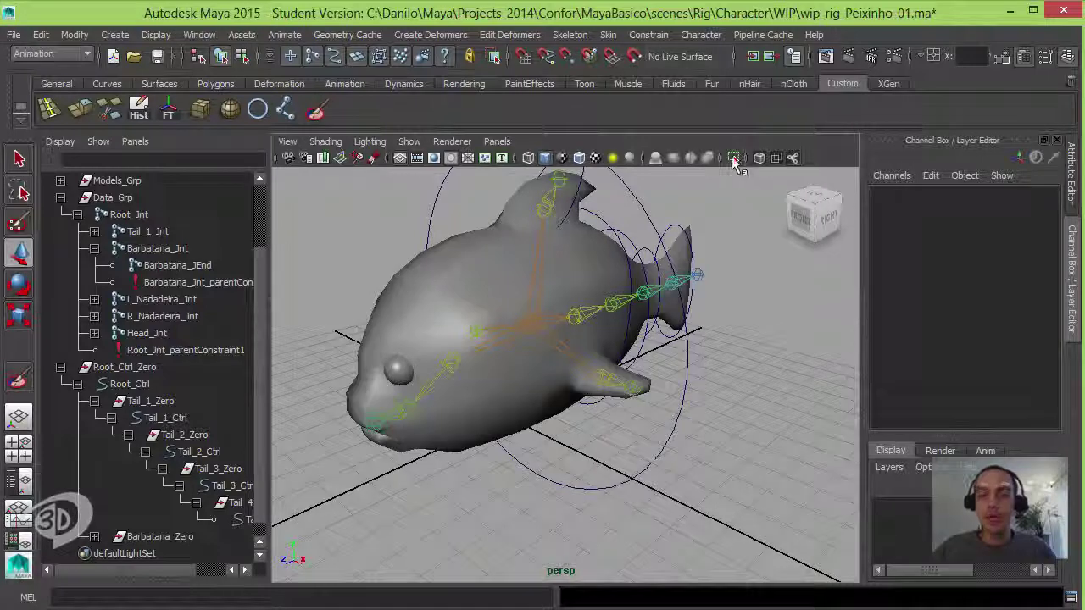
click(409, 142)
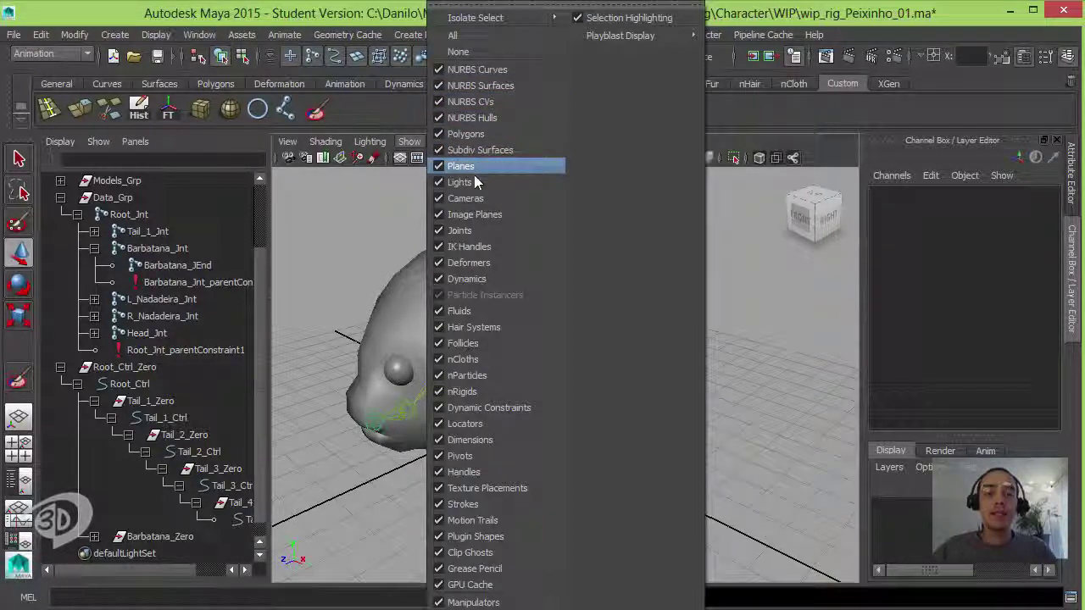
click(466, 133)
alt+drag(700, 340, 670, 353)
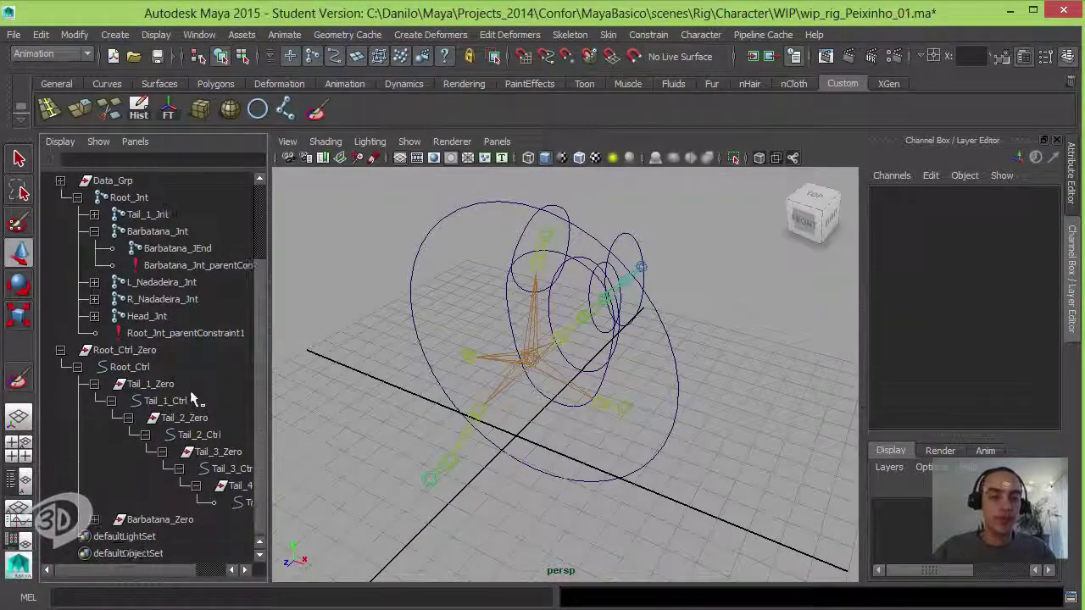
Create a NURBS circle named L_Nadadeira_Ctrl.
click(258, 108)
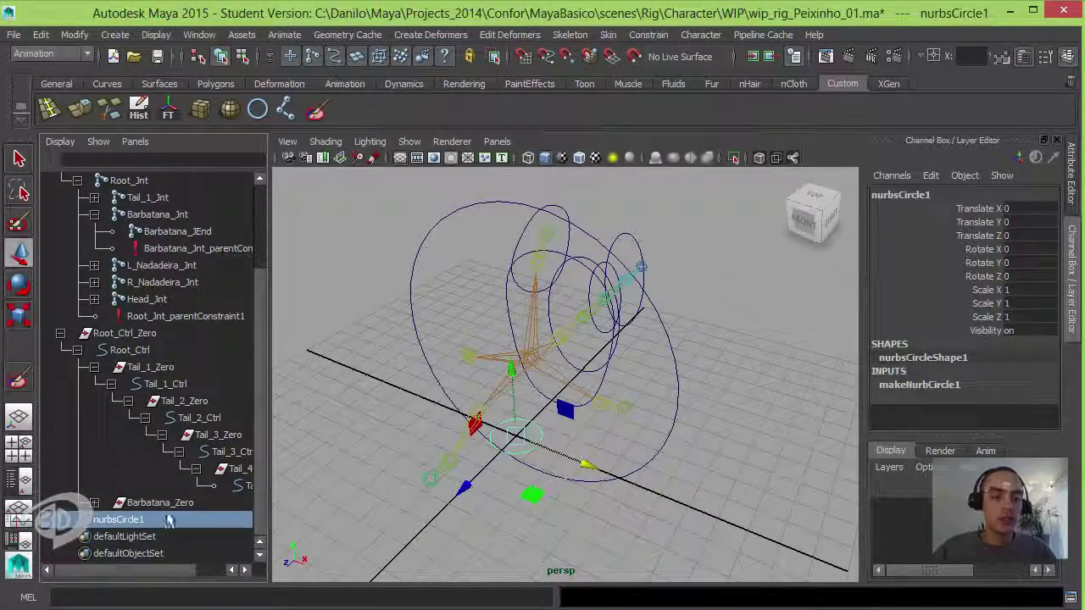
double_click(124, 522)
text(L_Nadadeira_Ctrl)
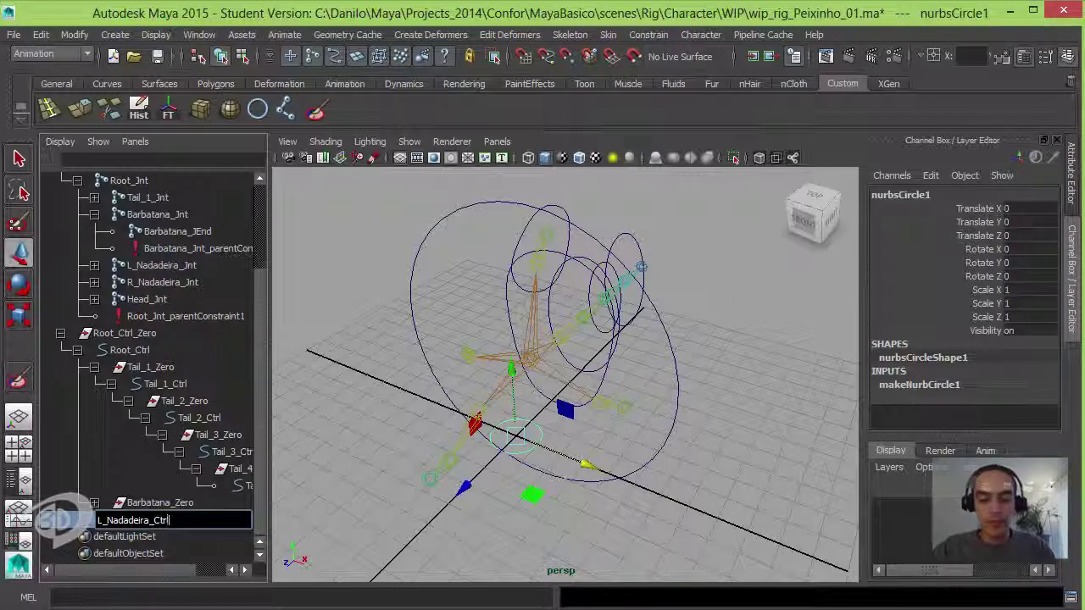
key(Return)
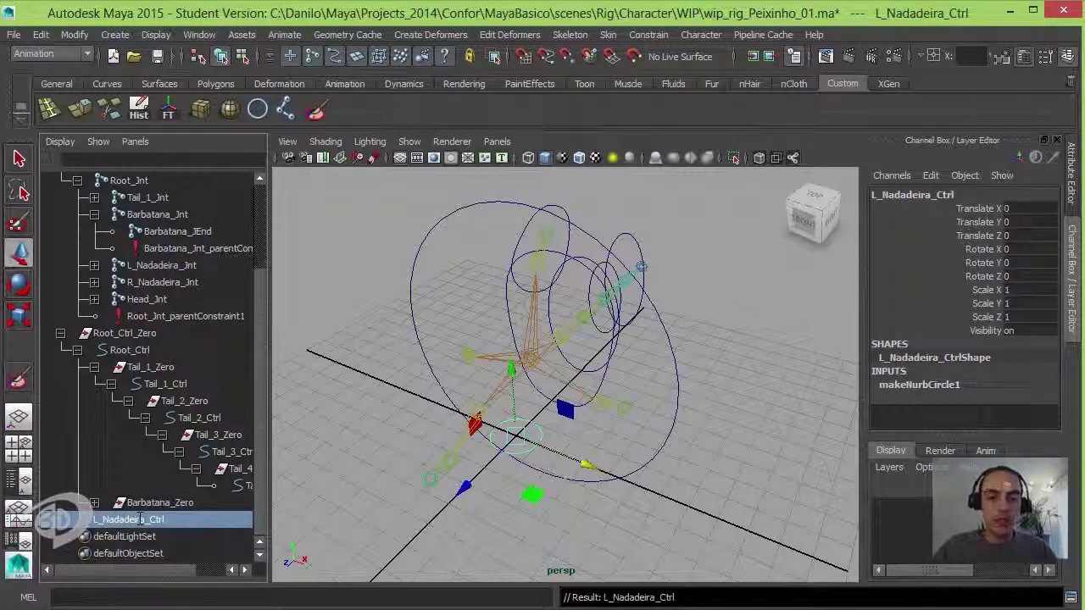
mouse_move(381, 324)
alt+mouse_down()
mouse_move(263, 322)
mouse_move(243, 419)
alt+mouse_up()
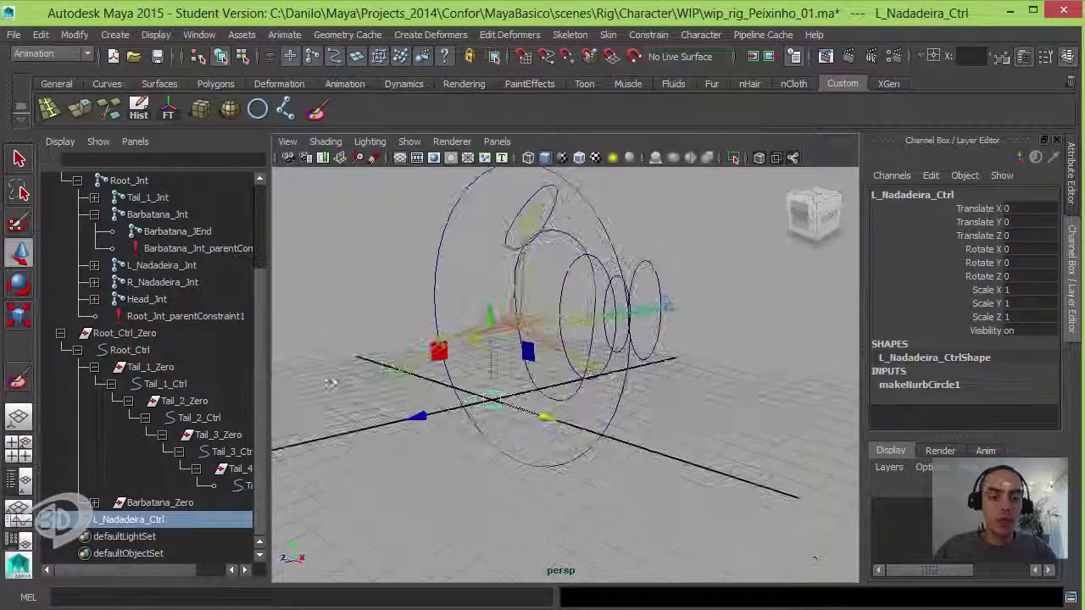
Duplicate it as R_Nadadeira_Ctrl.
key(ctrl+d)
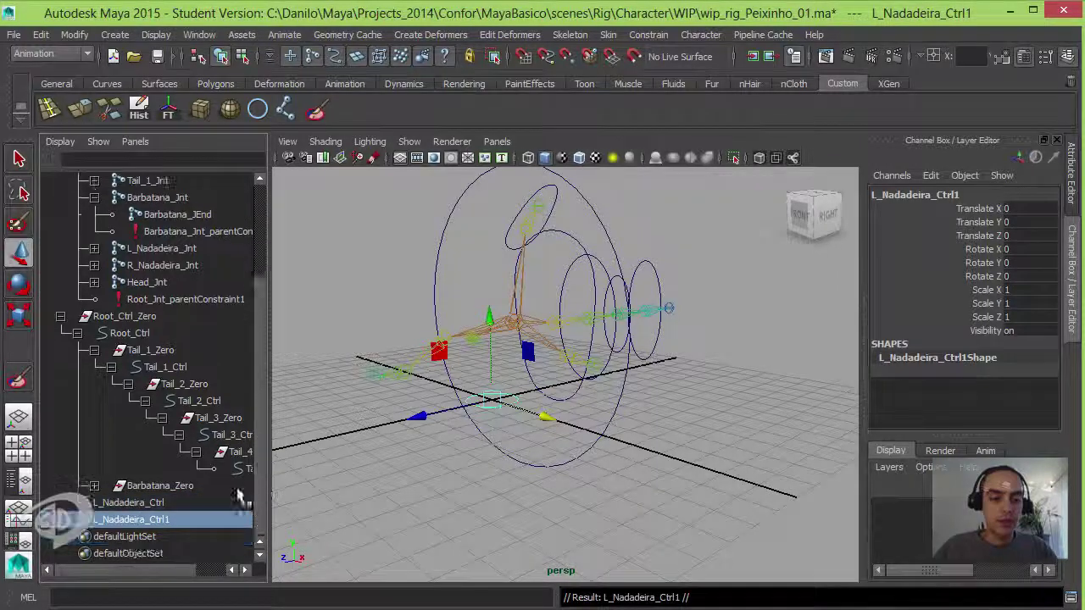
double_click(176, 526)
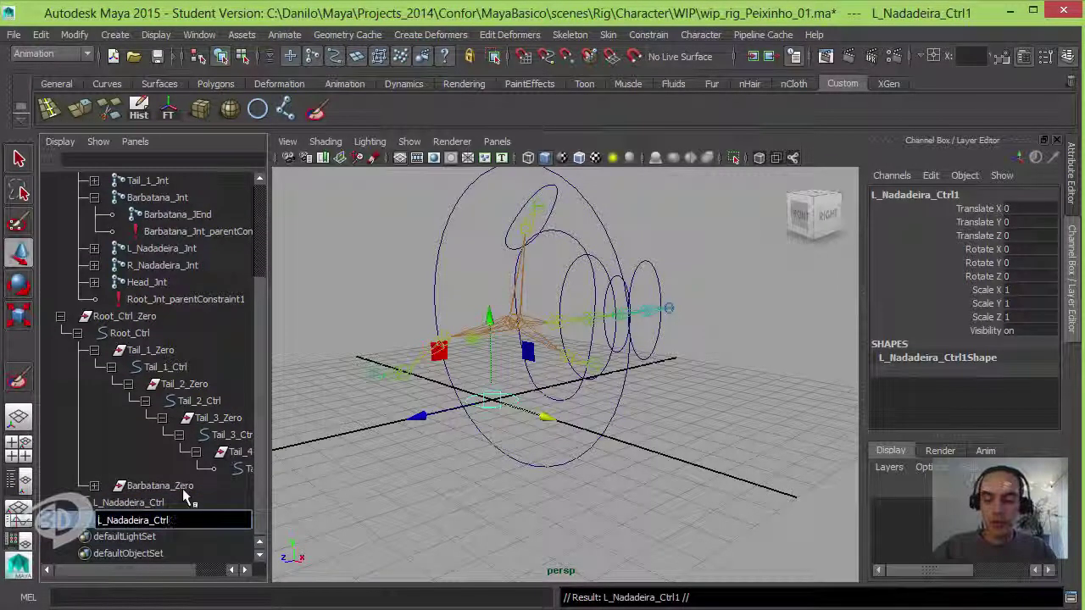
key(BackSpace)
text(R)
key(Return)
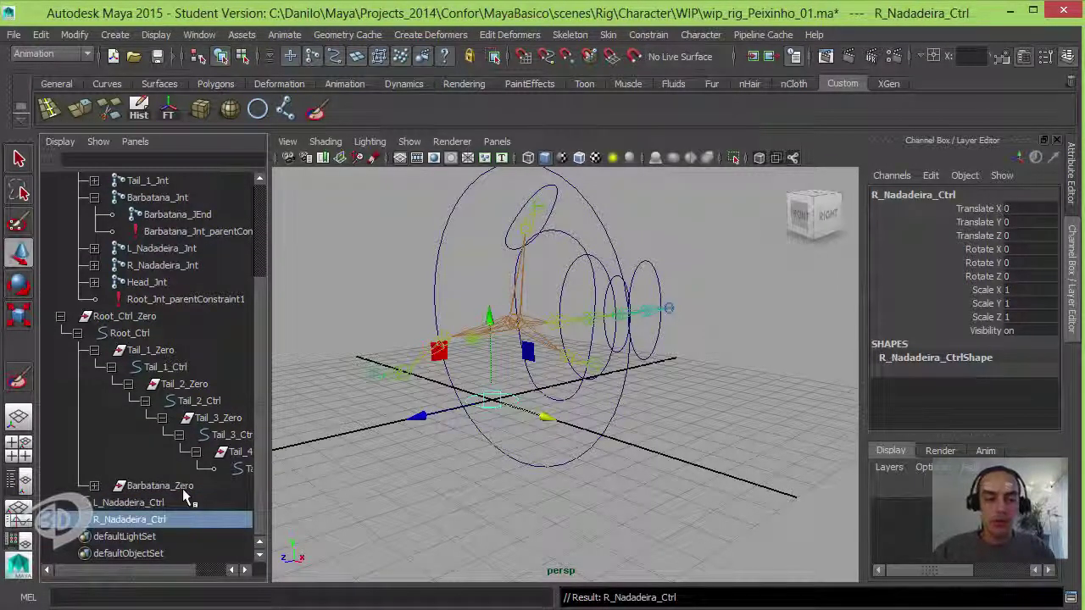
Group L_Nadadeira_Ctrl and R_Nadadeira_Ctrl each into its own new group.
click(174, 502)
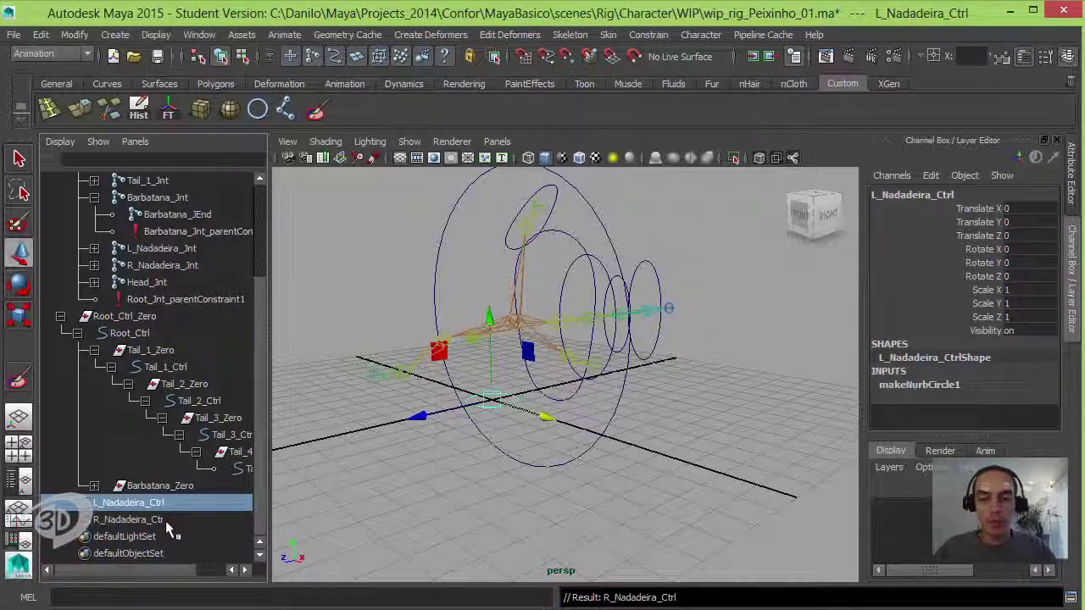
shift+click(166, 520)
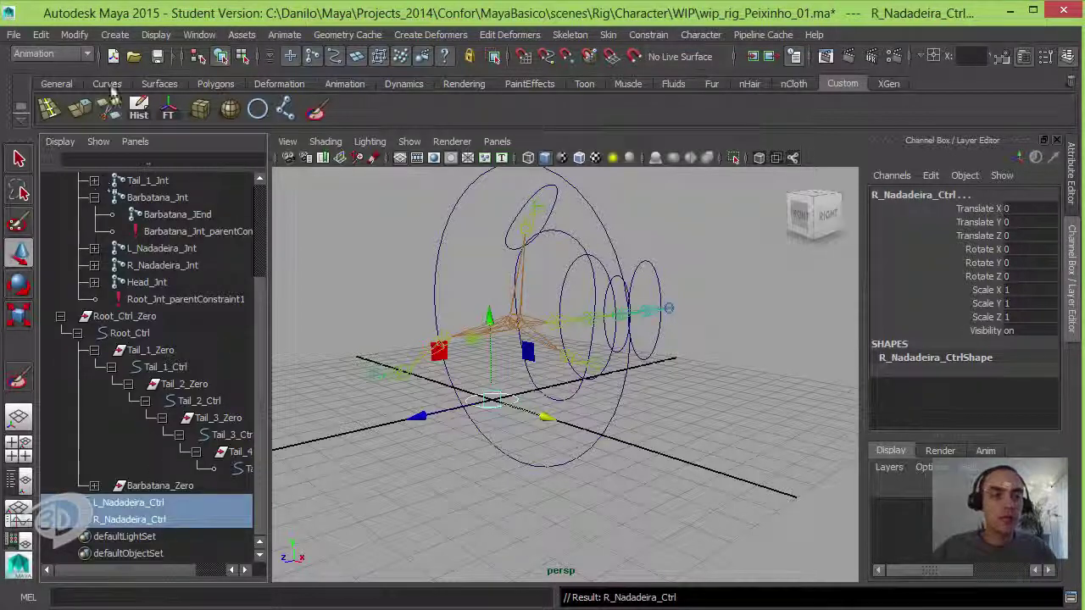
click(143, 505)
key(ctrl+g)
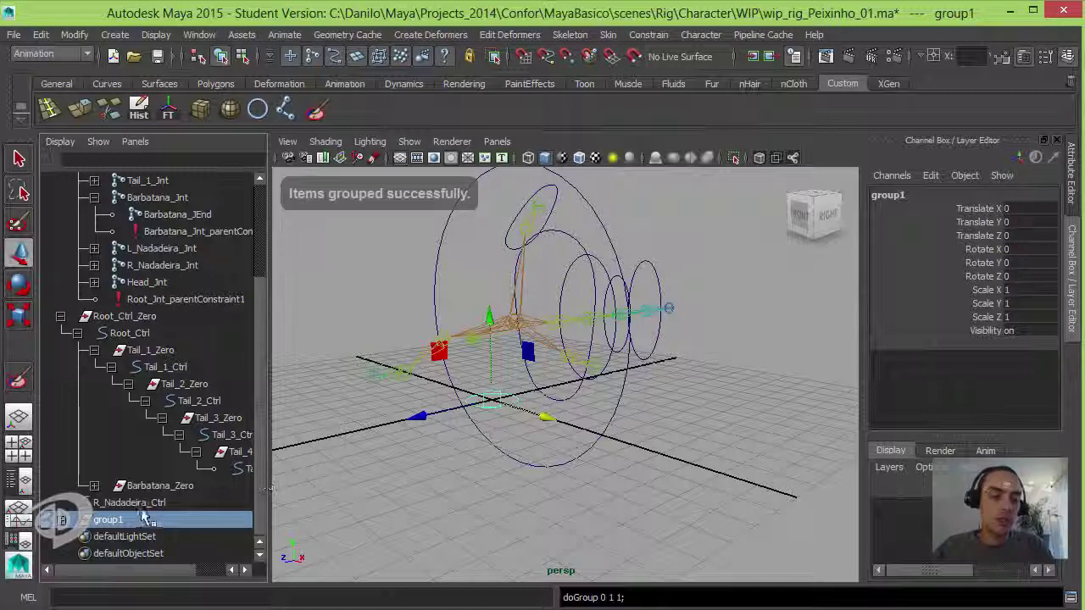
click(129, 503)
click(61, 519)
key(ctrl+g)
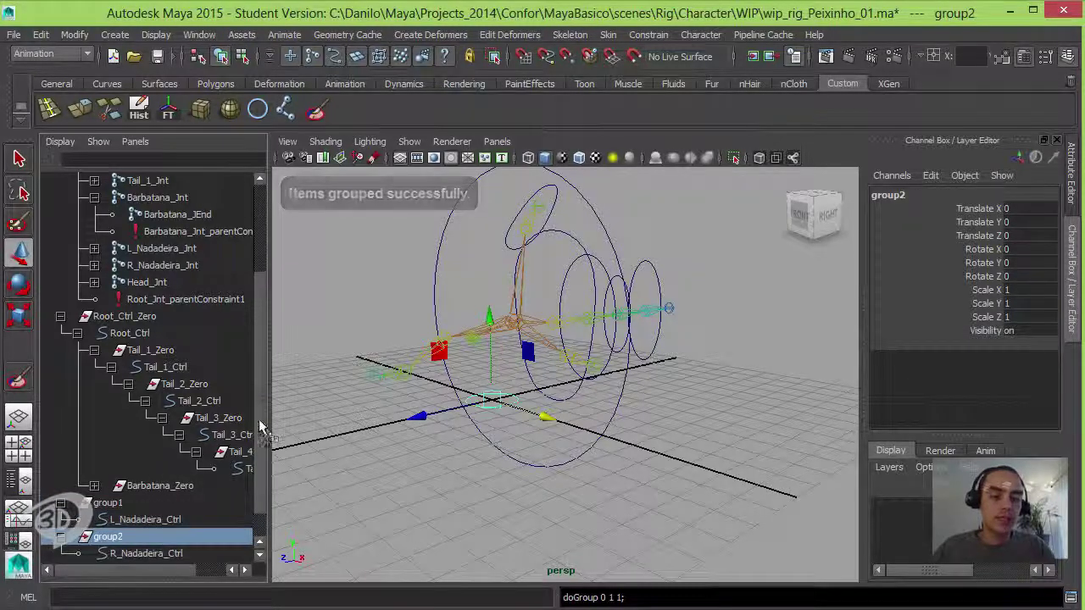
Rename the right control's group to R_Nadadeira_Zero.
scroll(261, 428, down, 1)
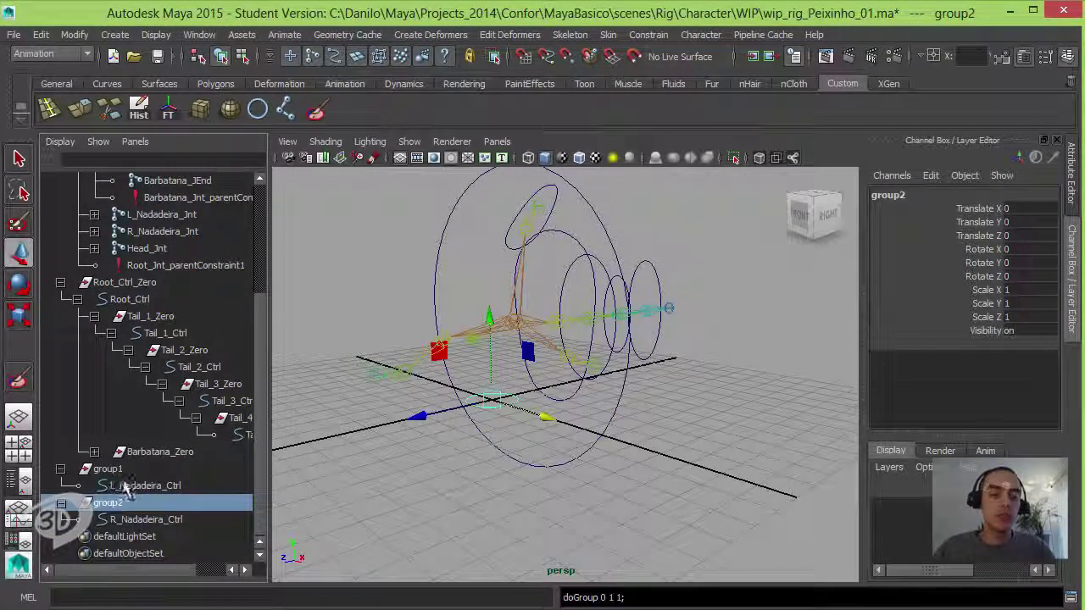
double_click(136, 520)
key(ctrl+c)
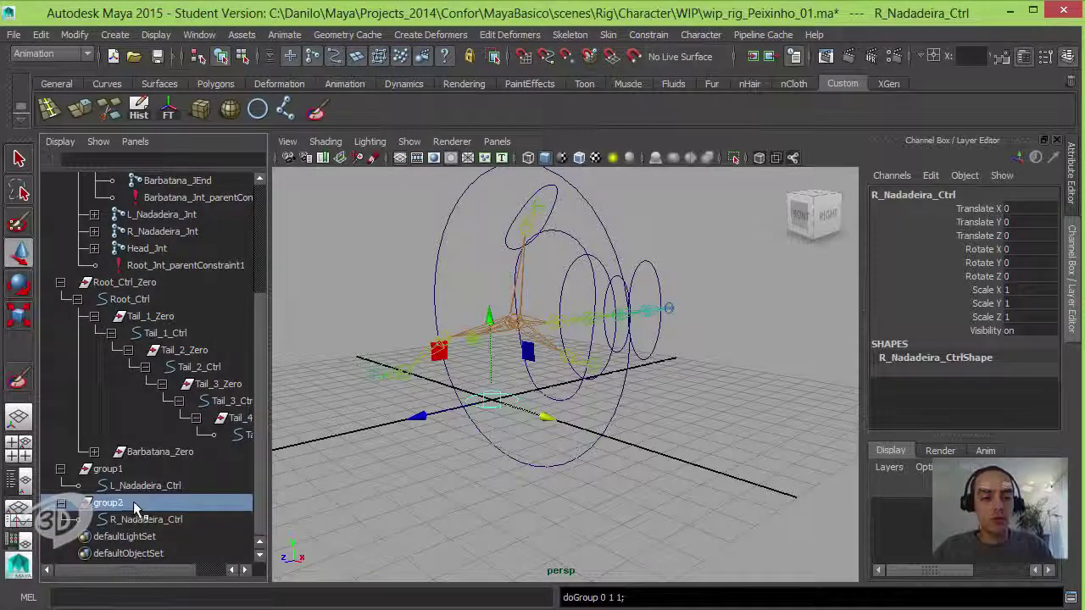
double_click(108, 503)
key(ctrl+v)
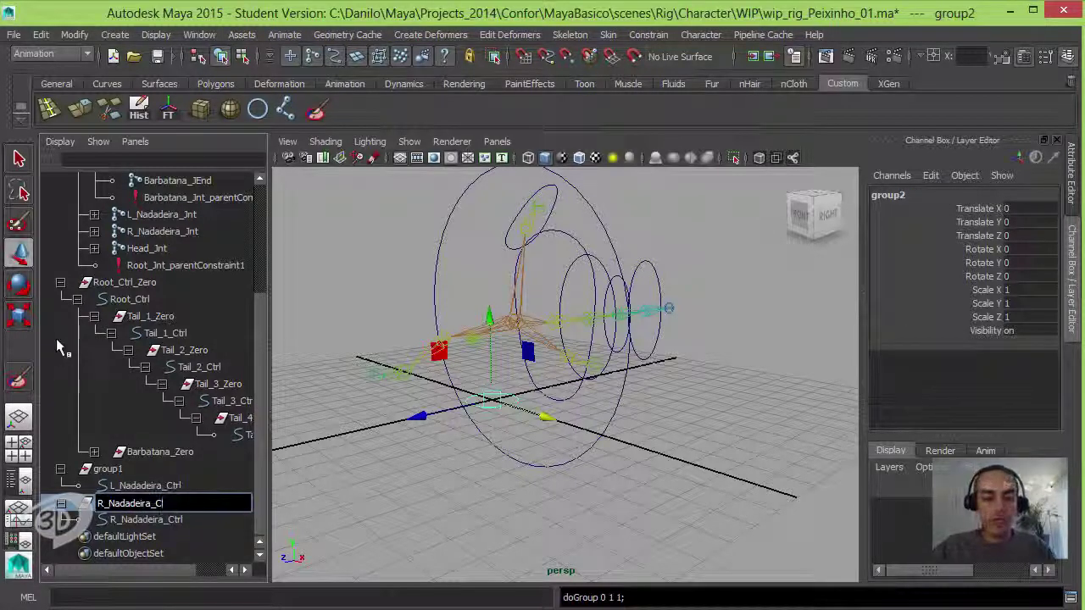
key(BackSpace)
text(Zero)
key(Return)
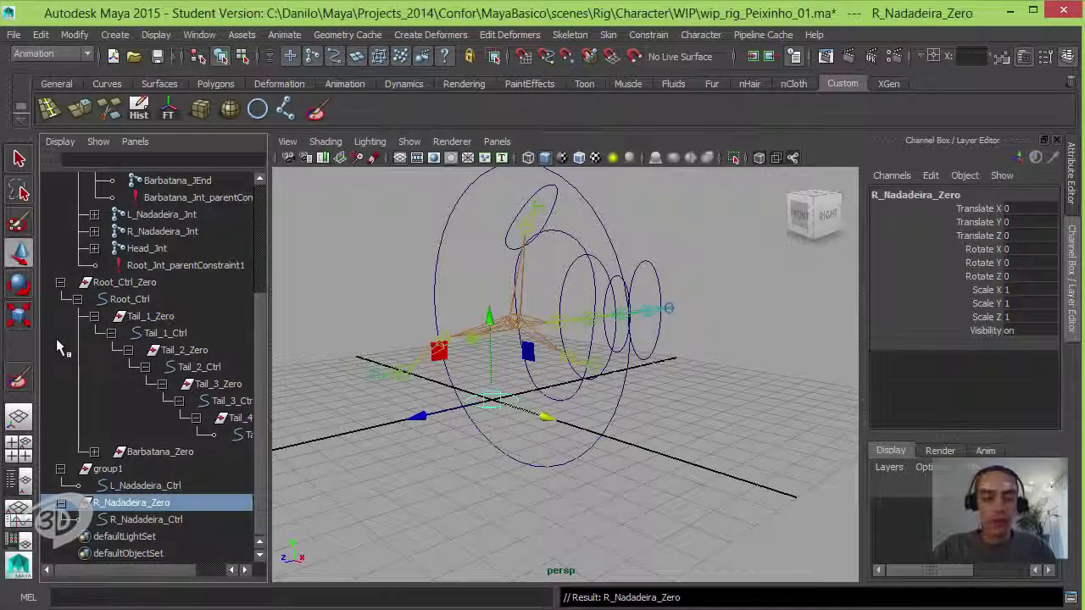
Rename the left control's group to L_Nadadeira_Zero.
double_click(134, 482)
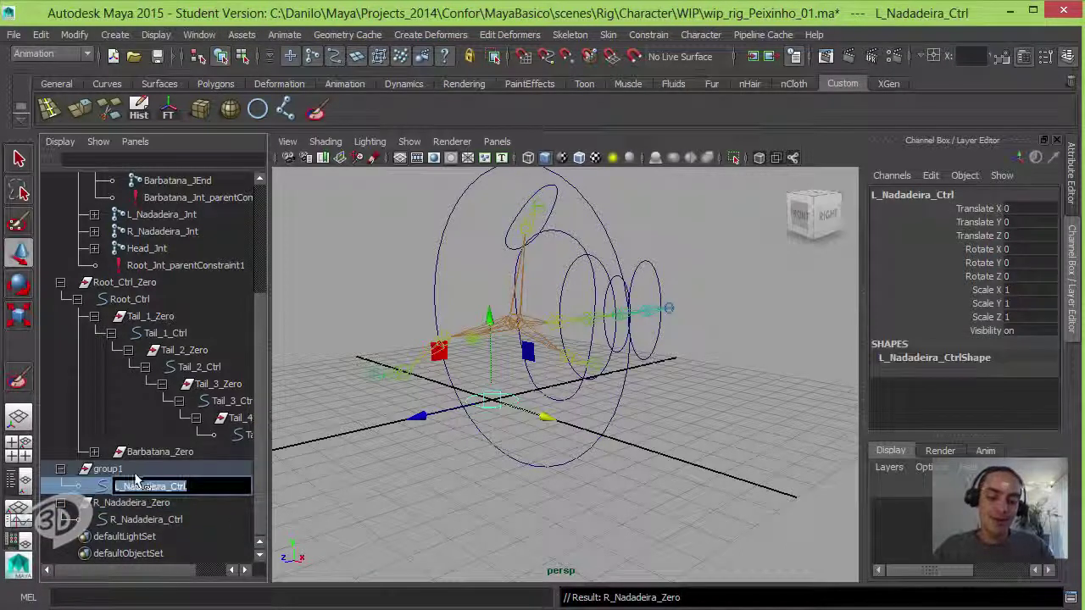
key(ctrl+c)
double_click(128, 469)
key(ctrl+v)
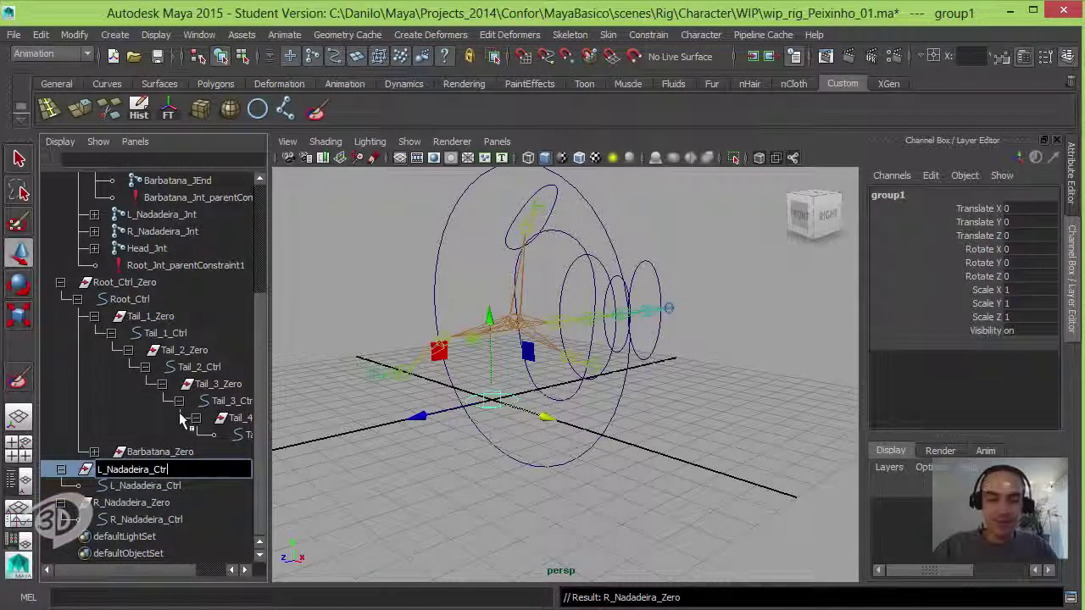
key(BackSpace)
key(BackSpace)
key(BackSpace)
text(Ze)
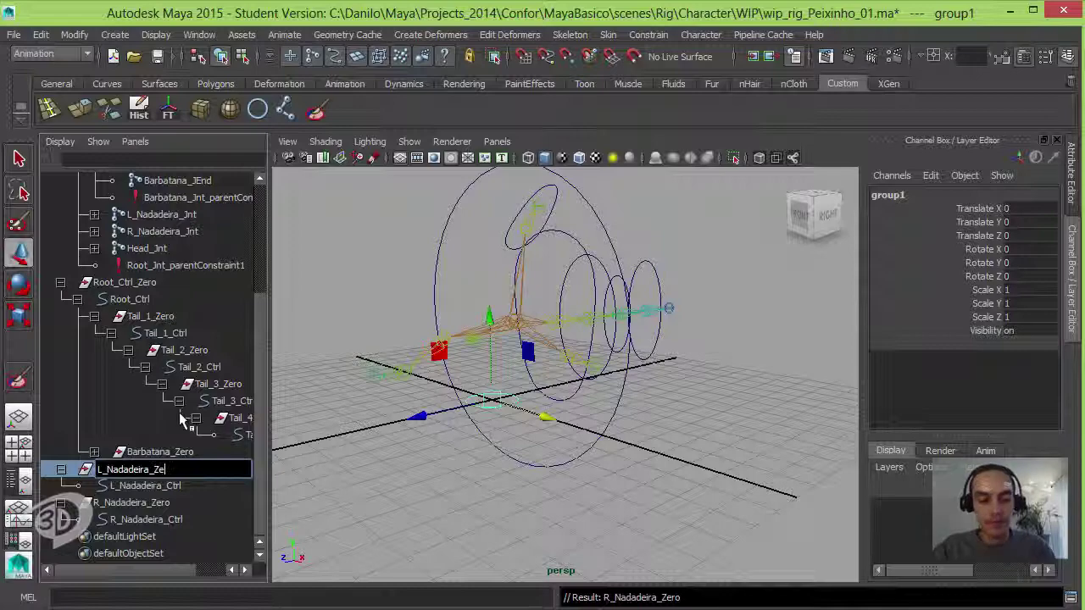
text(r)
text(o)
key(Return)
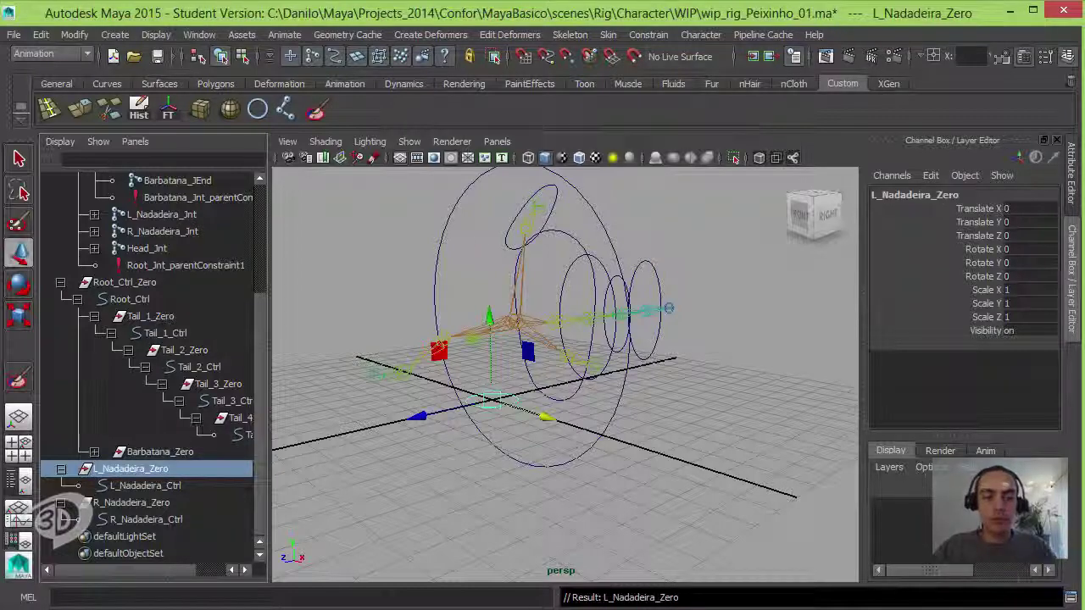
Snap L_Nadadeira_Zero onto L_Nadadeira_Jnt by parenting it there and zeroing translate and rotate.
alt+drag(509, 382, 624, 396)
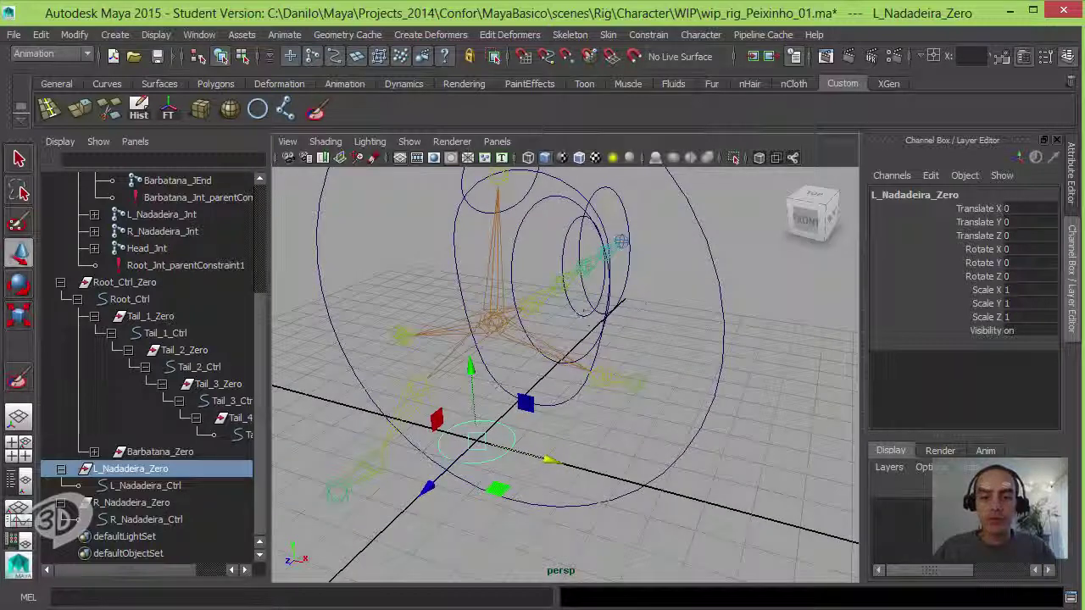
shift+click(612, 390)
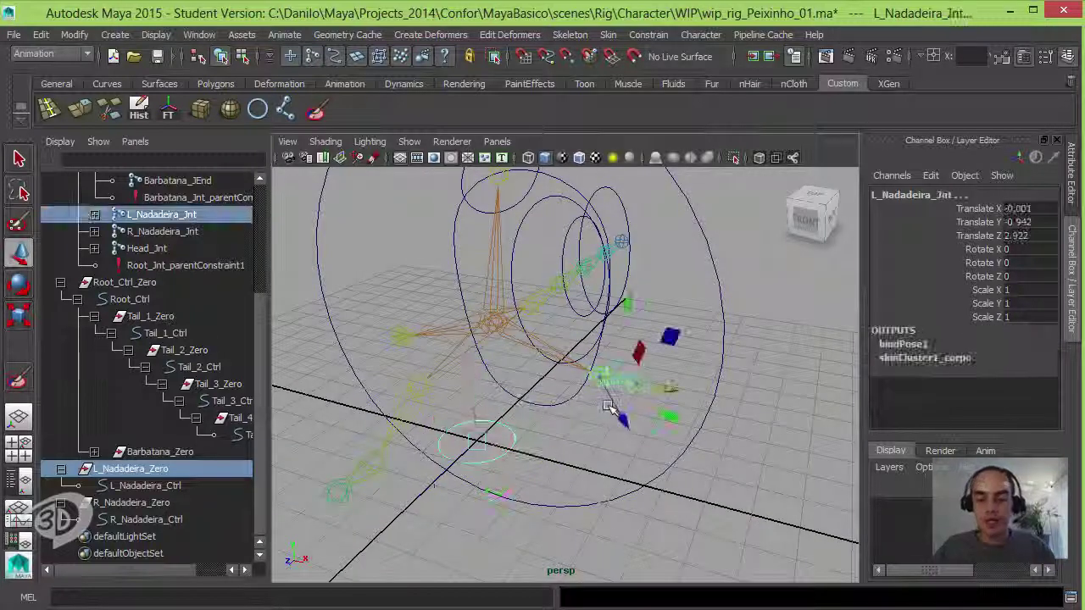
key(p)
drag(1014, 208, 1026, 270)
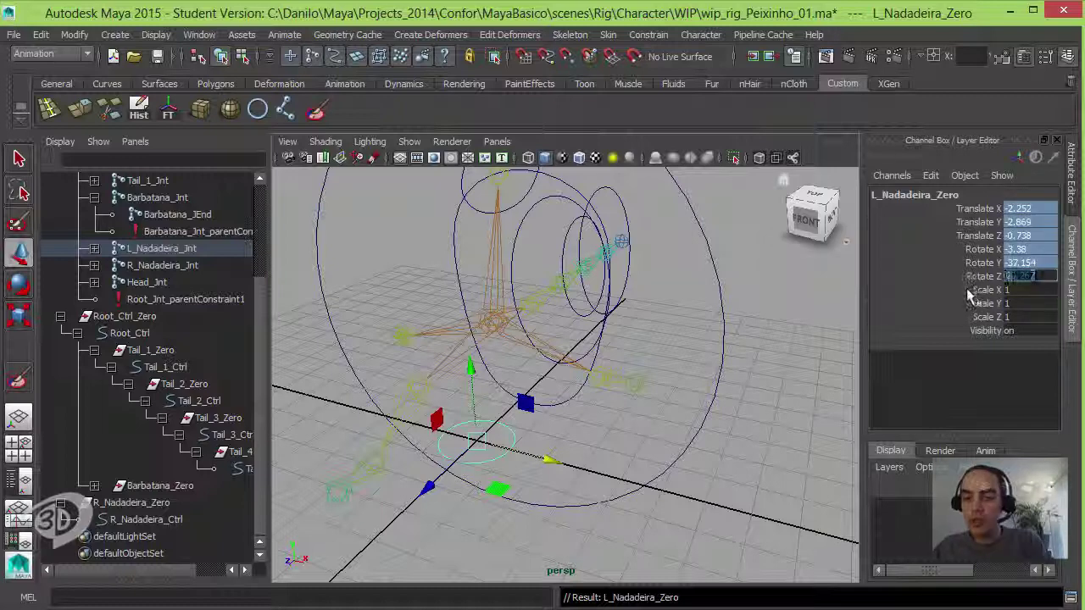
text(0)
key(Return)
Unparent L_Nadadeira_Zero and parent it under Root_Ctrl instead.
mouse_move(646, 366)
alt+mouse_down()
mouse_move(655, 371)
mouse_move(617, 320)
alt+mouse_up()
key(shift+p)
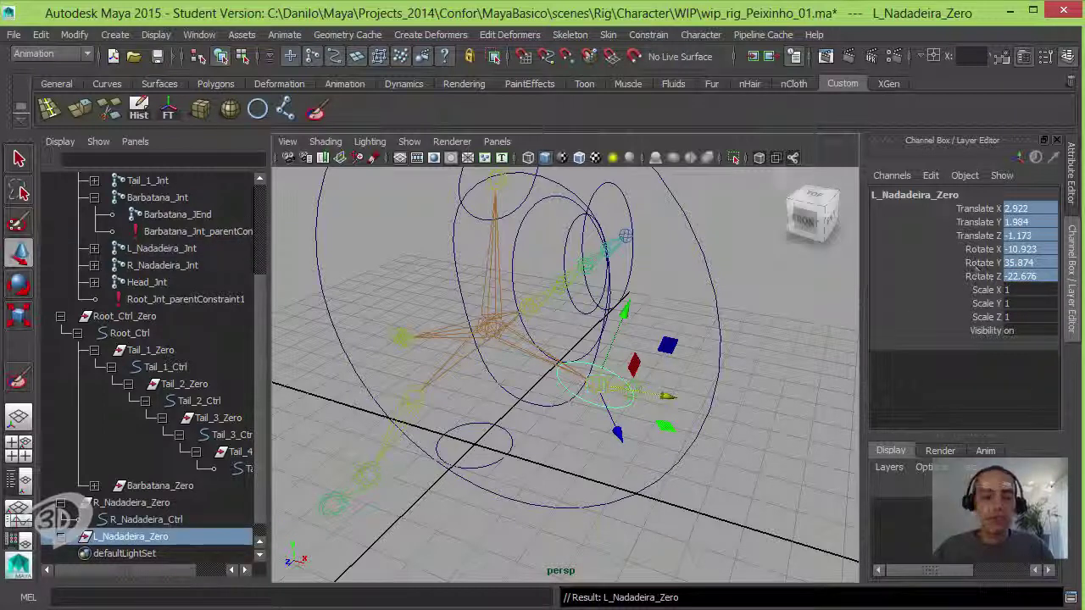
click(129, 334)
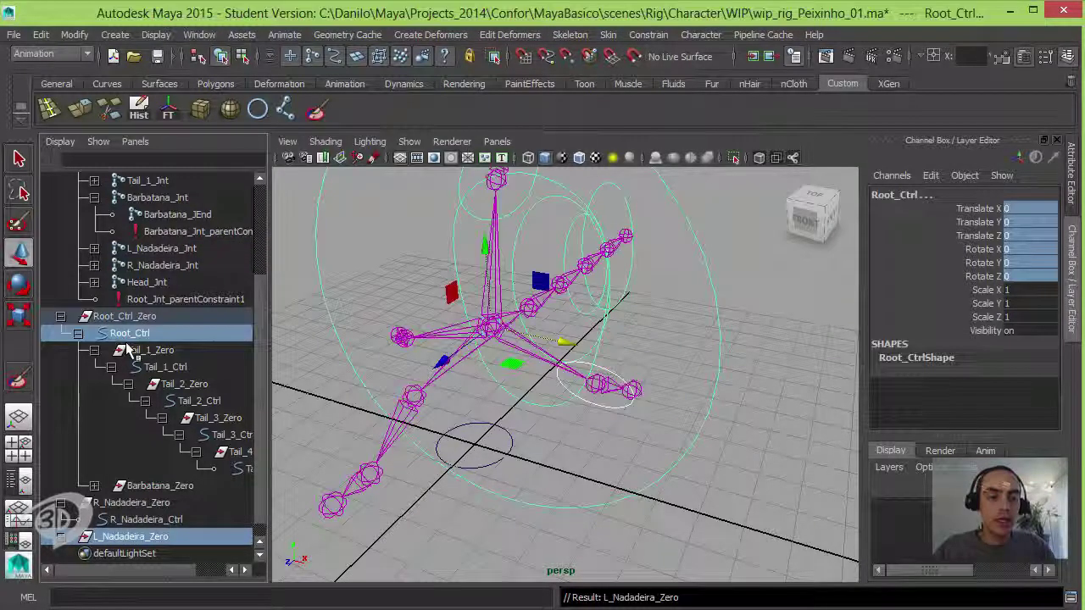
key(p)
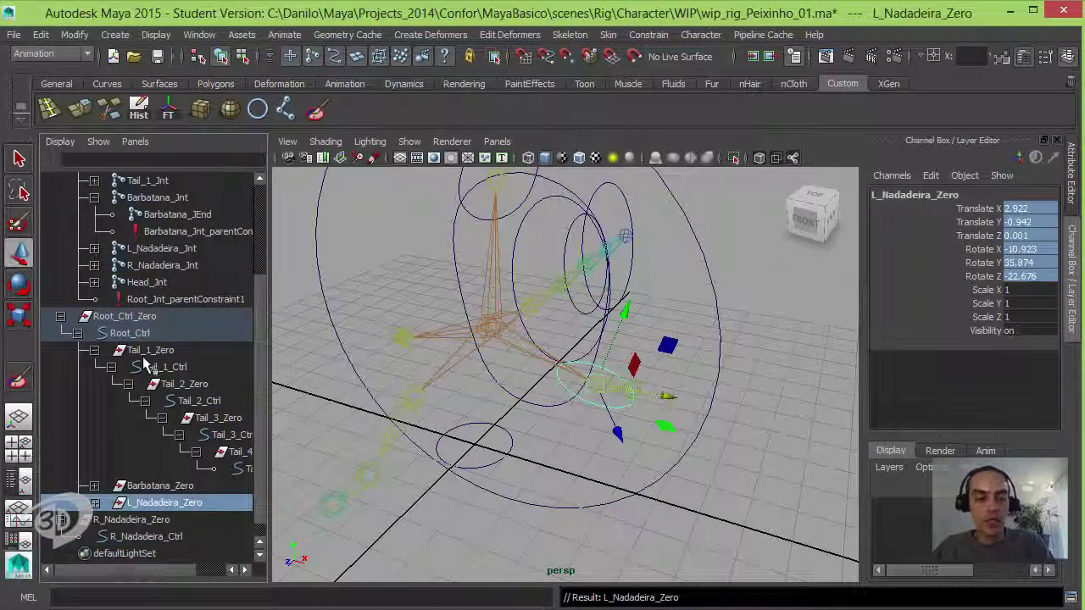
Parent-constrain L_Nadadeira_Jnt to L_Nadadeira_Ctrl.
click(585, 402)
click(615, 415)
alt+drag(616, 415, 534, 428)
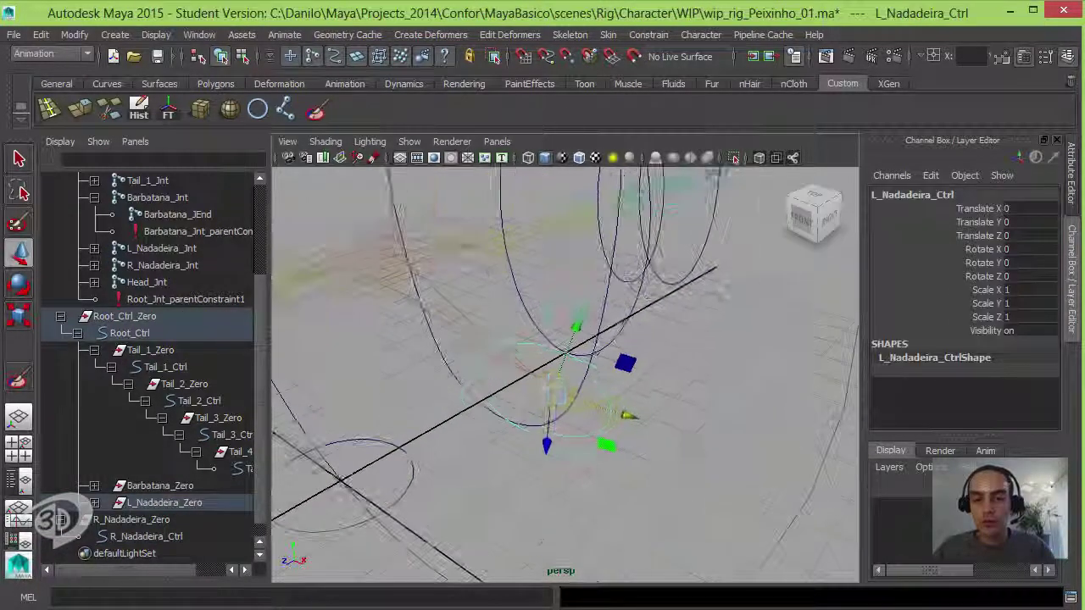
shift+click(591, 408)
alt+drag(591, 409, 611, 407)
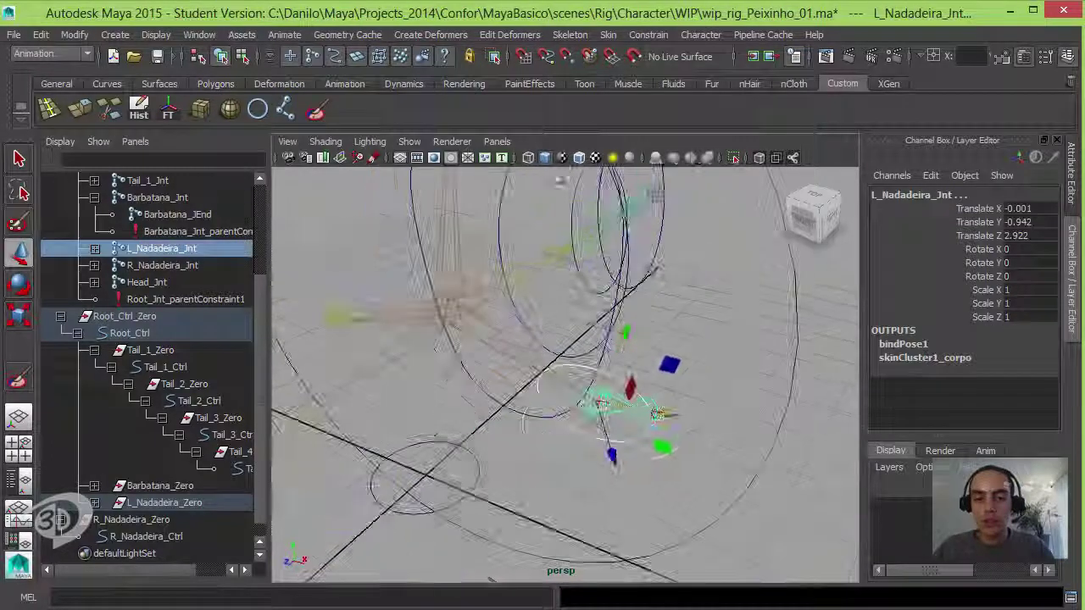
click(648, 35)
click(682, 126)
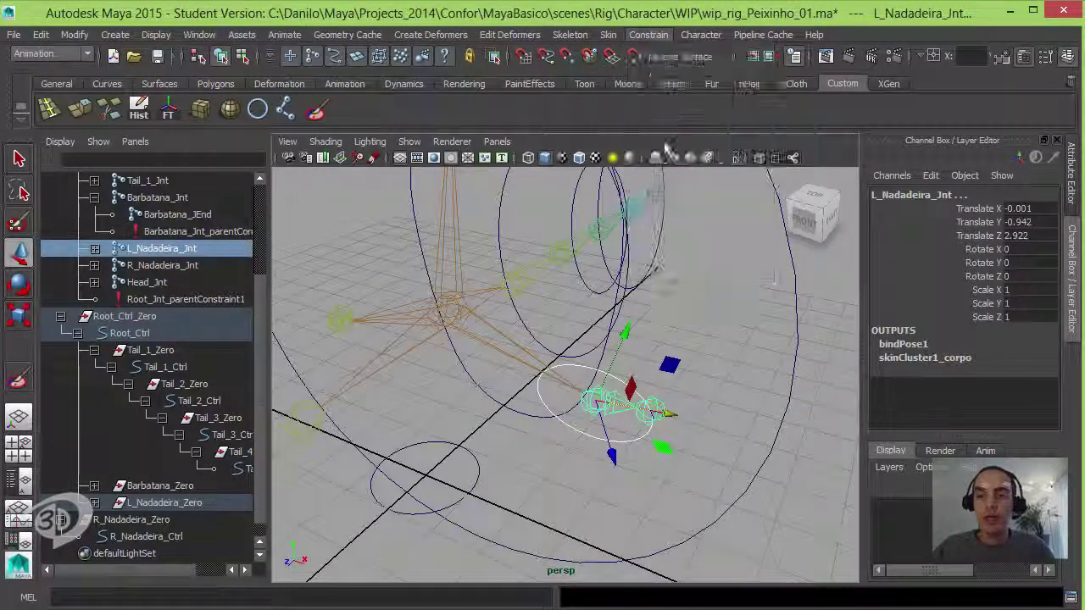
mouse_move(581, 385)
alt+mouse_down()
mouse_move(509, 364)
mouse_move(338, 414)
alt+mouse_up()
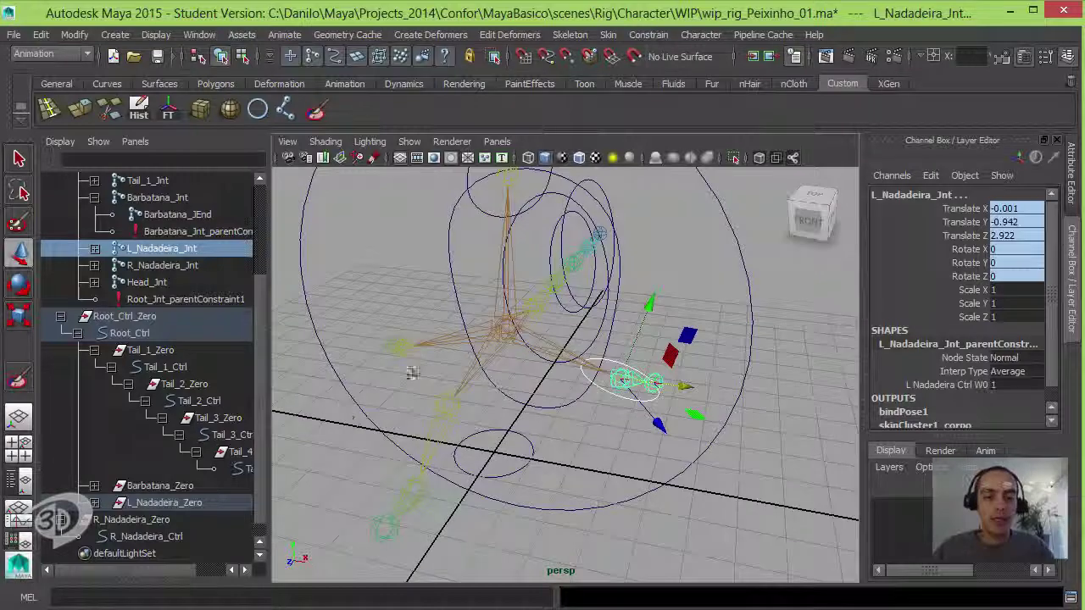
mouse_move(412, 368)
alt+mouse_down()
mouse_move(450, 399)
mouse_move(436, 359)
mouse_move(444, 399)
alt+mouse_up()
Snap R_Nadadeira_Zero onto R_Nadadeira_Jnt with zeroed channels, then parent it under Root_Ctrl.
click(144, 521)
shift+click(412, 359)
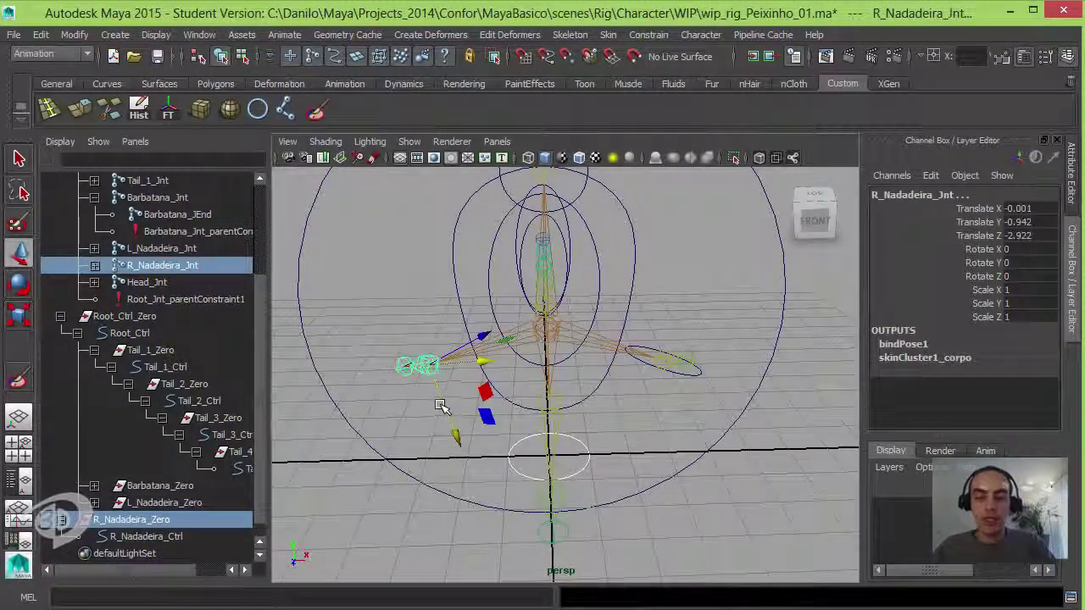
key(p)
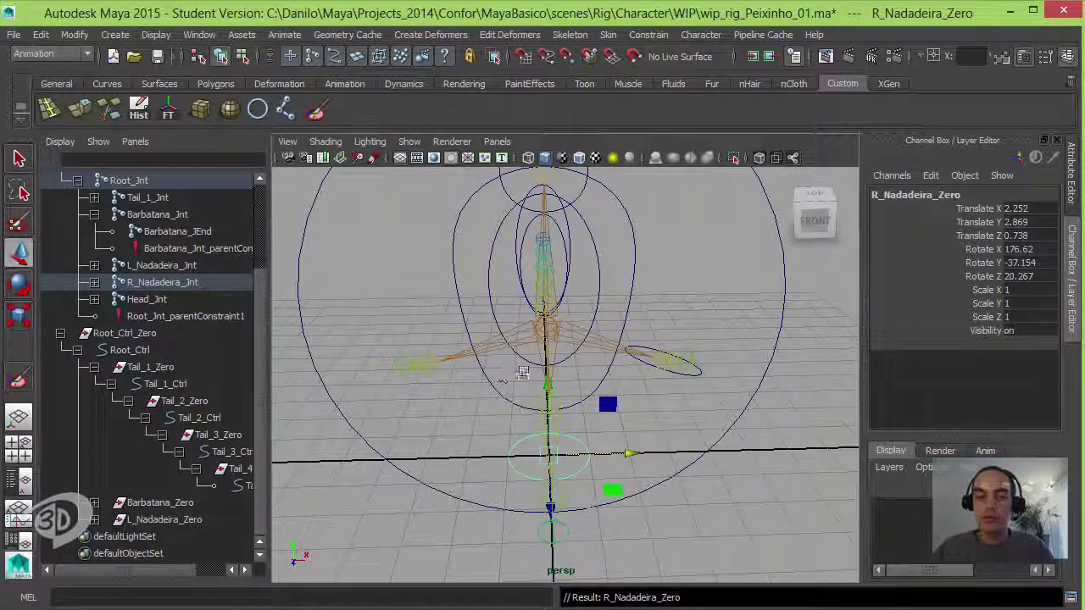
drag(1027, 209, 1033, 277)
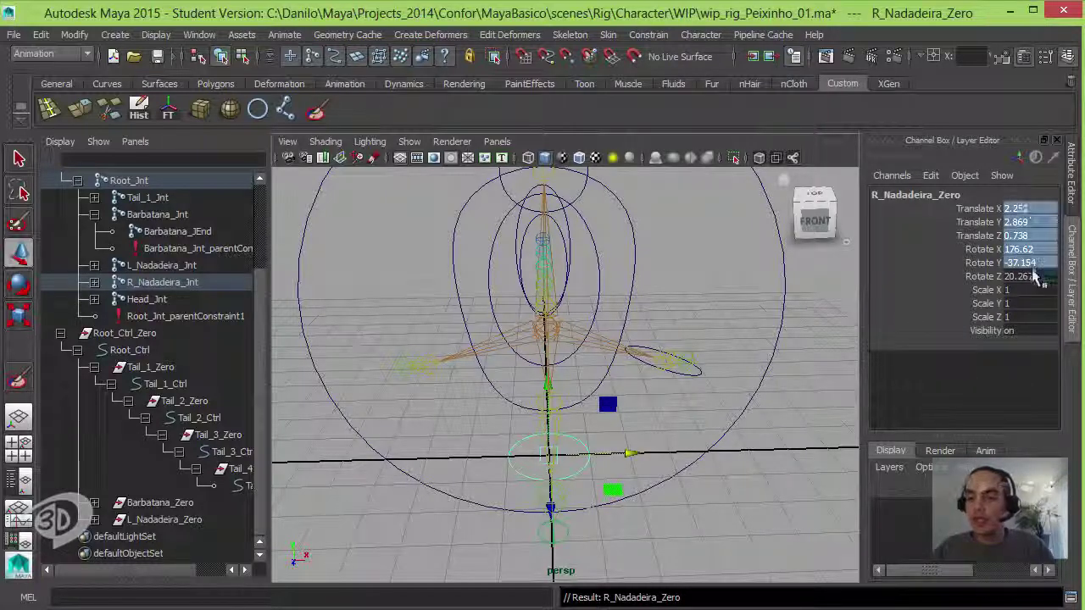
text(0)
key(Return)
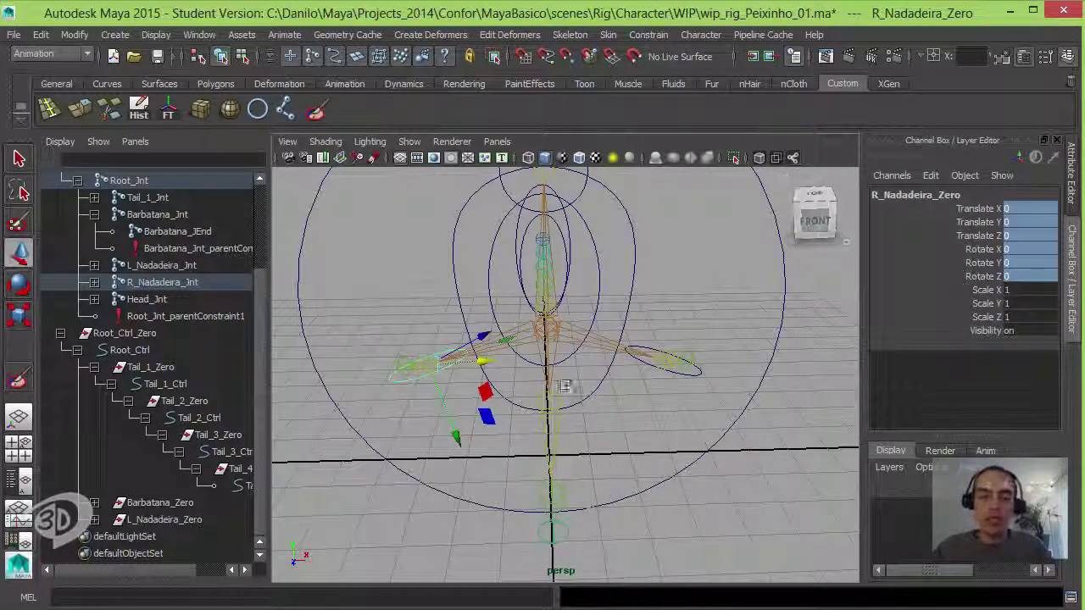
alt+drag(564, 386, 373, 413)
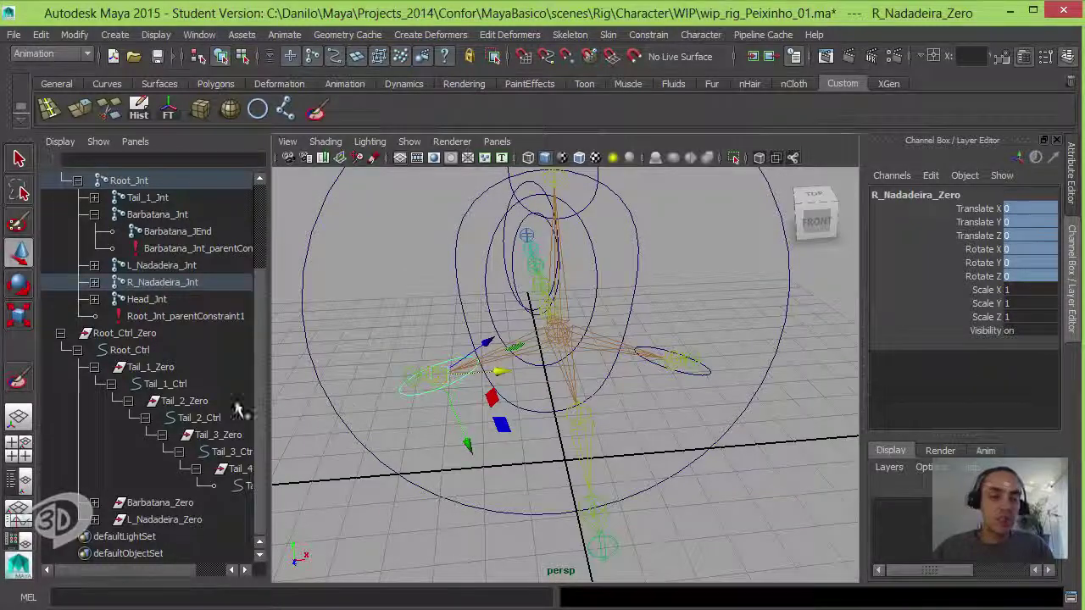
click(129, 351)
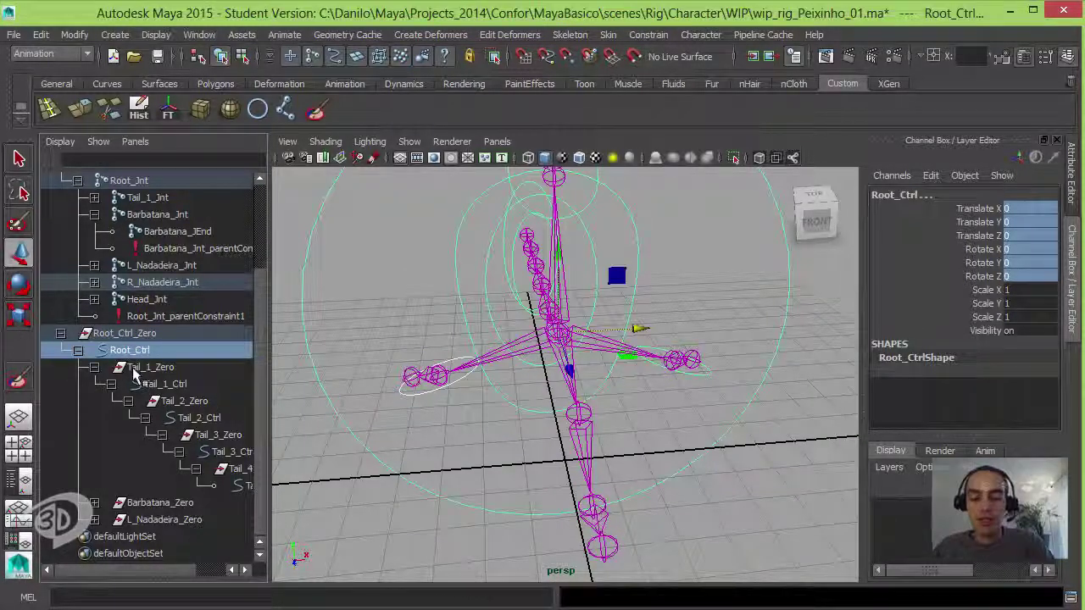
key(p)
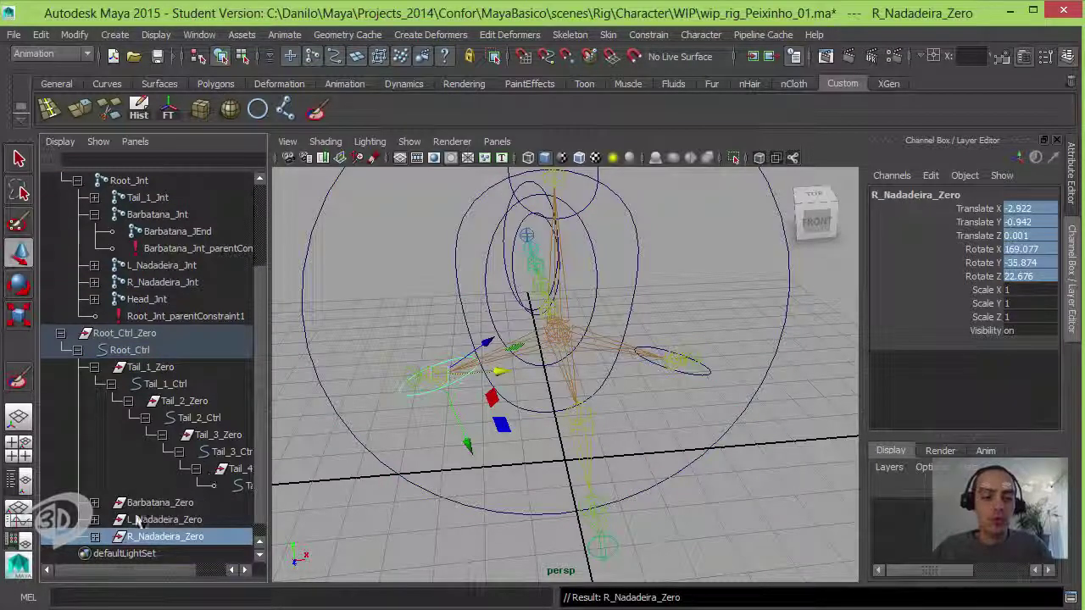
Parent-constrain R_Nadadeira_Jnt to R_Nadadeira_Ctrl.
click(94, 536)
scroll(97, 526, down, 1)
click(94, 469)
click(169, 517)
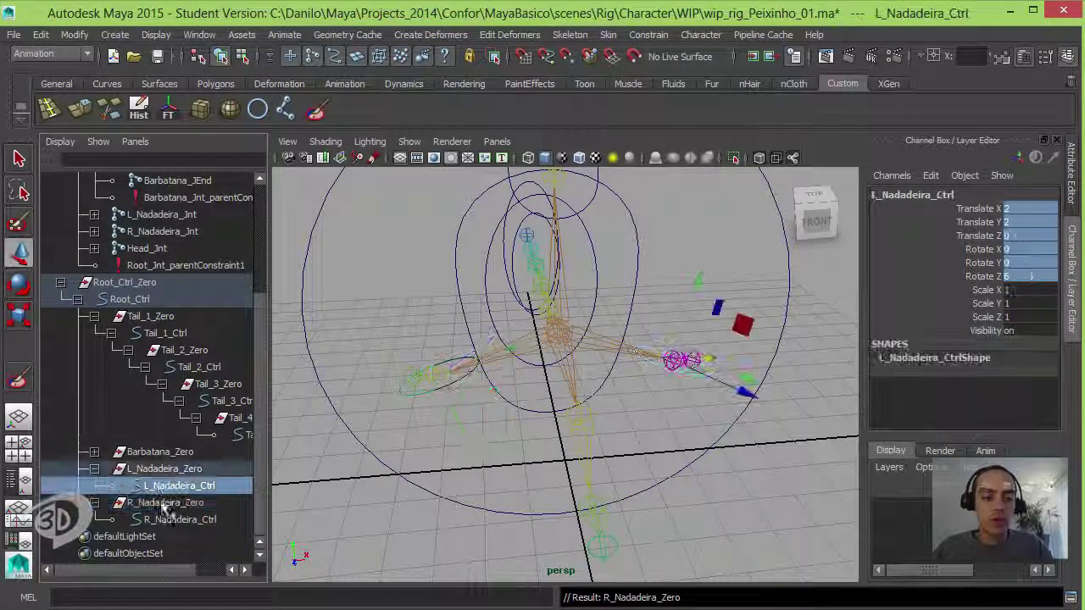
click(178, 485)
click(180, 519)
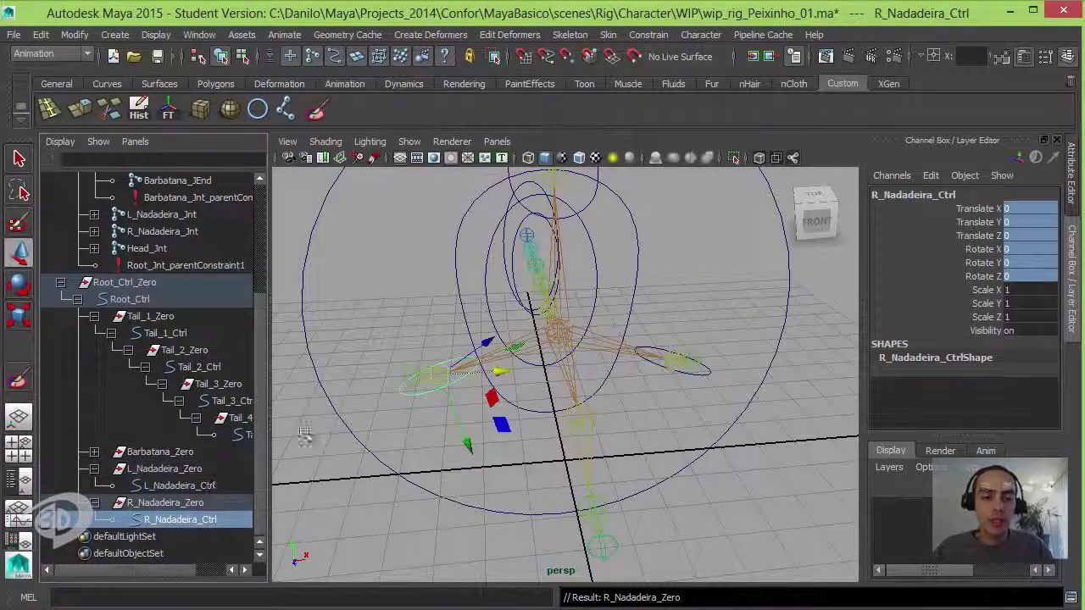
mouse_move(441, 373)
alt+mouse_down()
mouse_move(491, 381)
mouse_move(467, 387)
alt+mouse_up()
shift+click(468, 390)
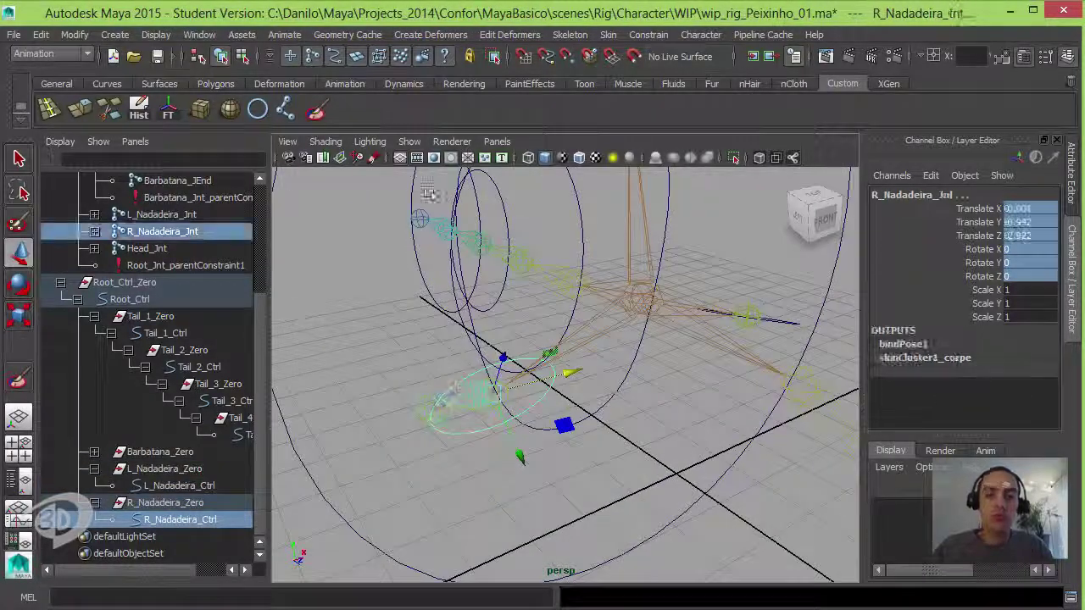
click(648, 34)
click(661, 121)
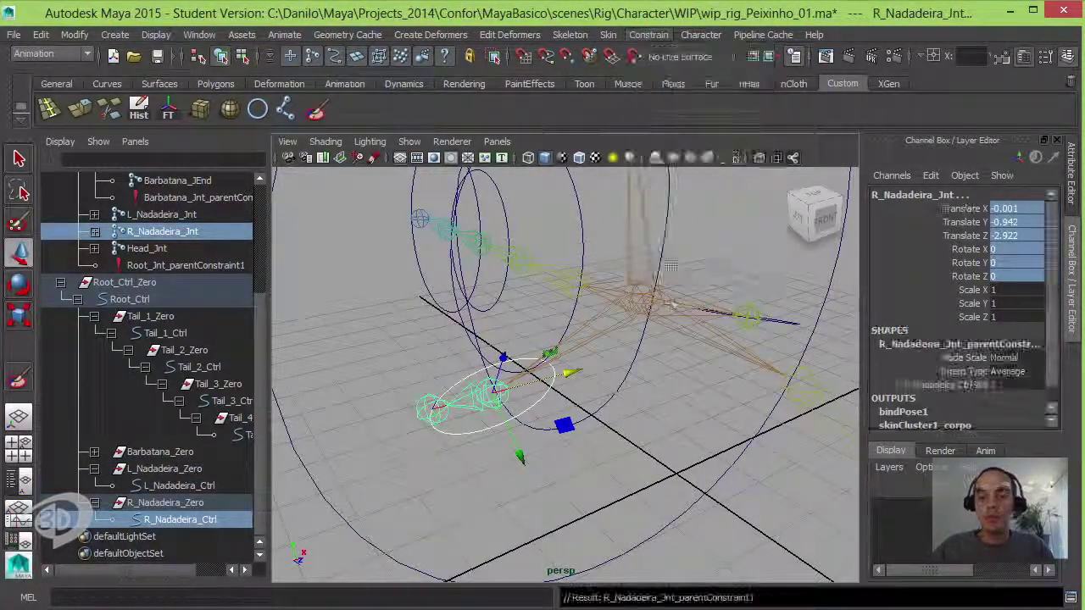
alt+drag(475, 339, 407, 330)
Select Root_Ctrl in the viewport.
click(654, 234)
click(646, 246)
alt+drag(646, 246, 499, 310)
Test-rotate Root_Ctrl, deselect it, and turn Show > Polygons back on to reveal the fish.
key(e)
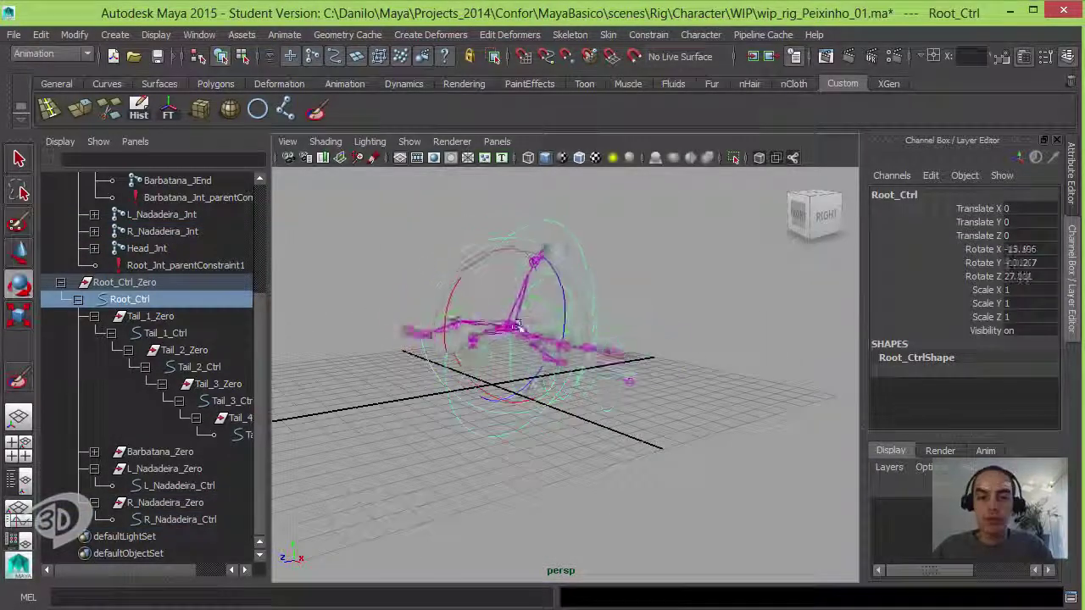
click(593, 303)
mouse_move(594, 303)
alt+mouse_down()
mouse_move(649, 300)
mouse_move(718, 331)
mouse_move(642, 368)
mouse_move(658, 368)
mouse_move(598, 315)
alt+mouse_up()
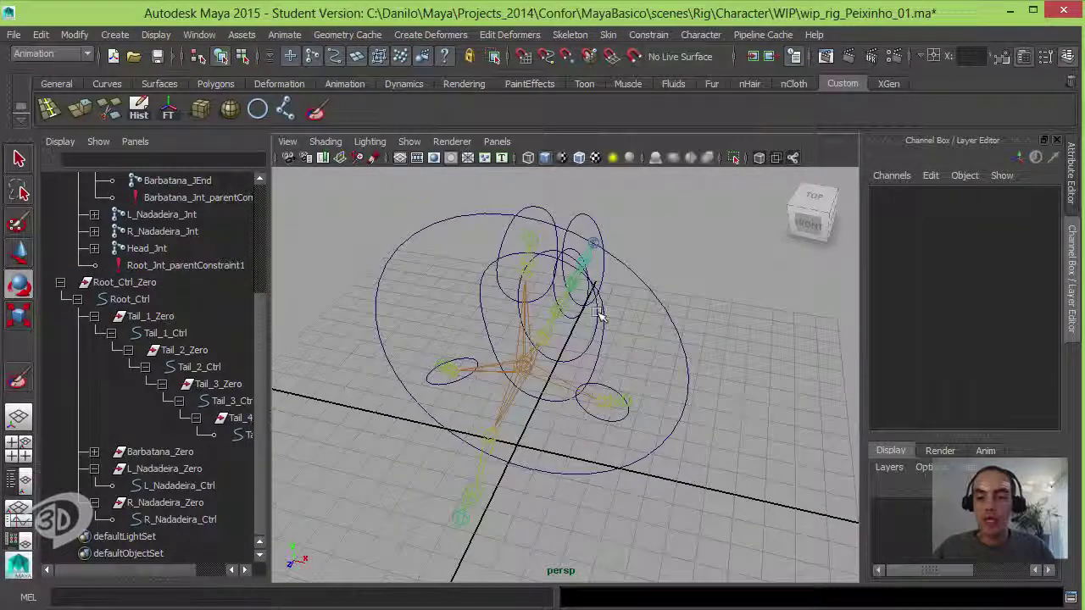
click(410, 142)
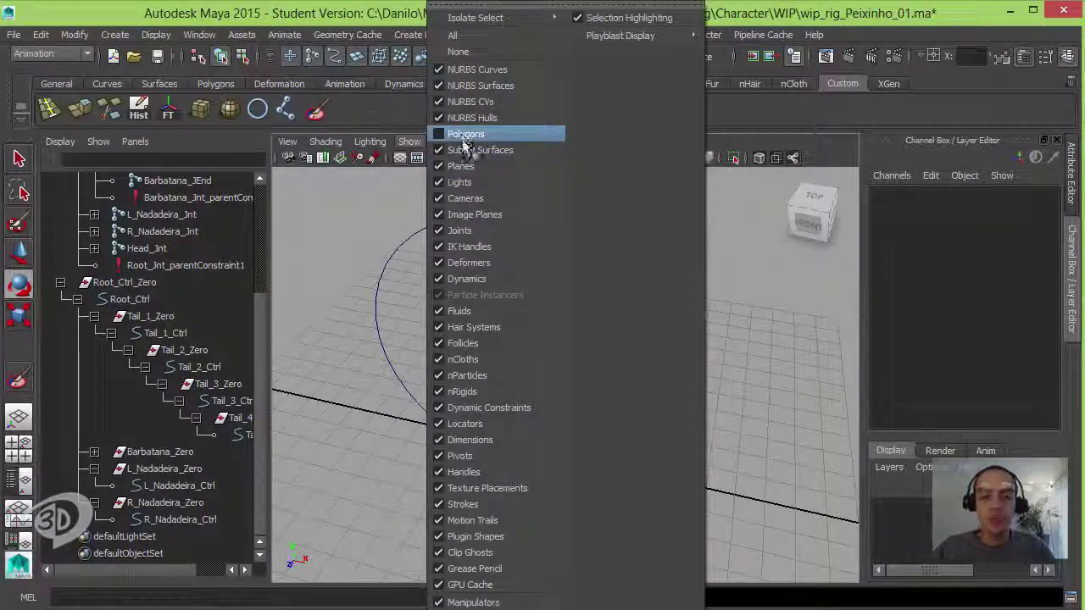
click(462, 133)
alt+drag(639, 370, 639, 449)
Select both fin controls and switch to component selection mode.
click(629, 443)
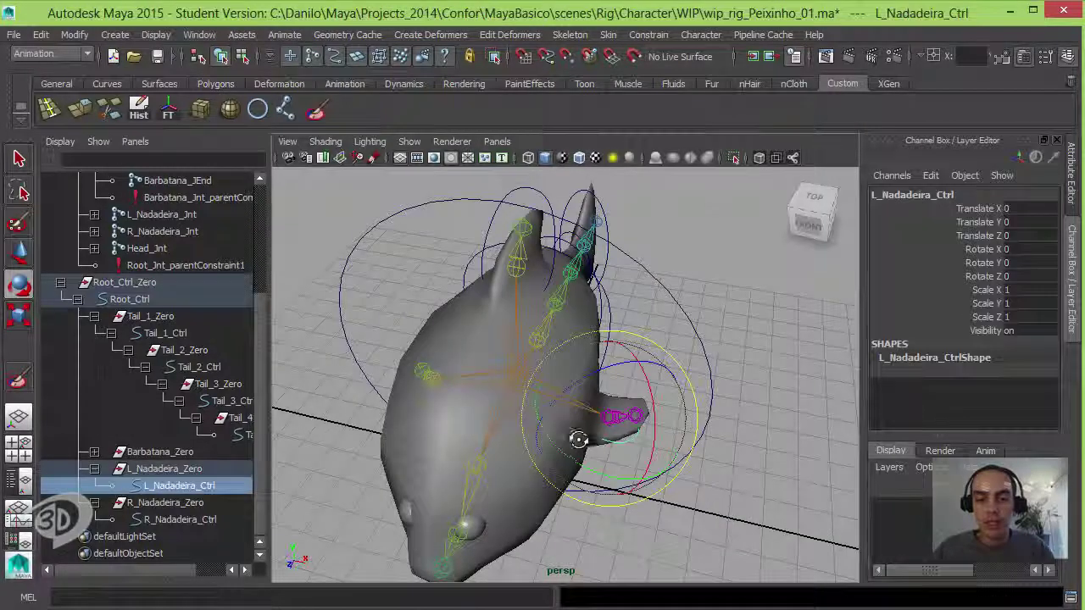
mouse_move(576, 436)
alt+mouse_down()
mouse_move(490, 468)
mouse_move(435, 443)
mouse_move(441, 373)
alt+mouse_up()
shift+click(480, 468)
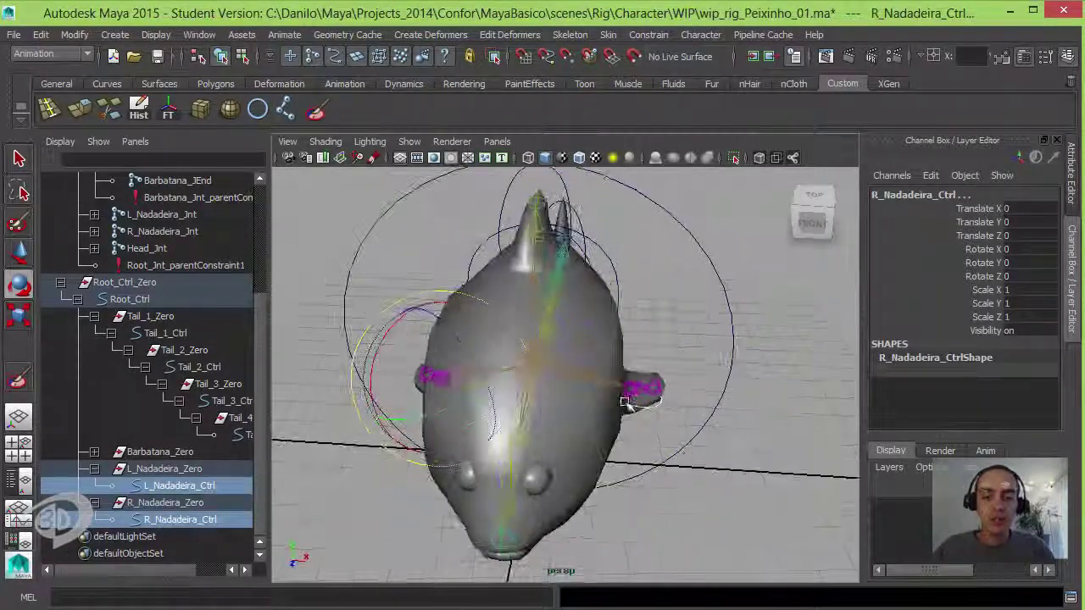
click(244, 56)
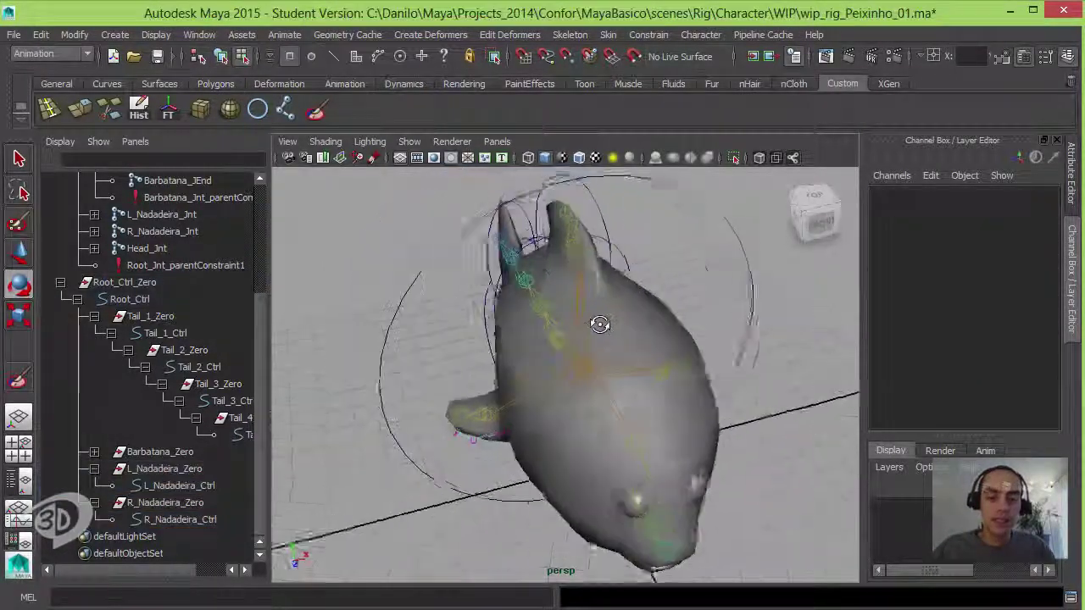
mouse_move(557, 322)
alt+mouse_down()
mouse_move(424, 414)
mouse_move(505, 401)
alt+mouse_up()
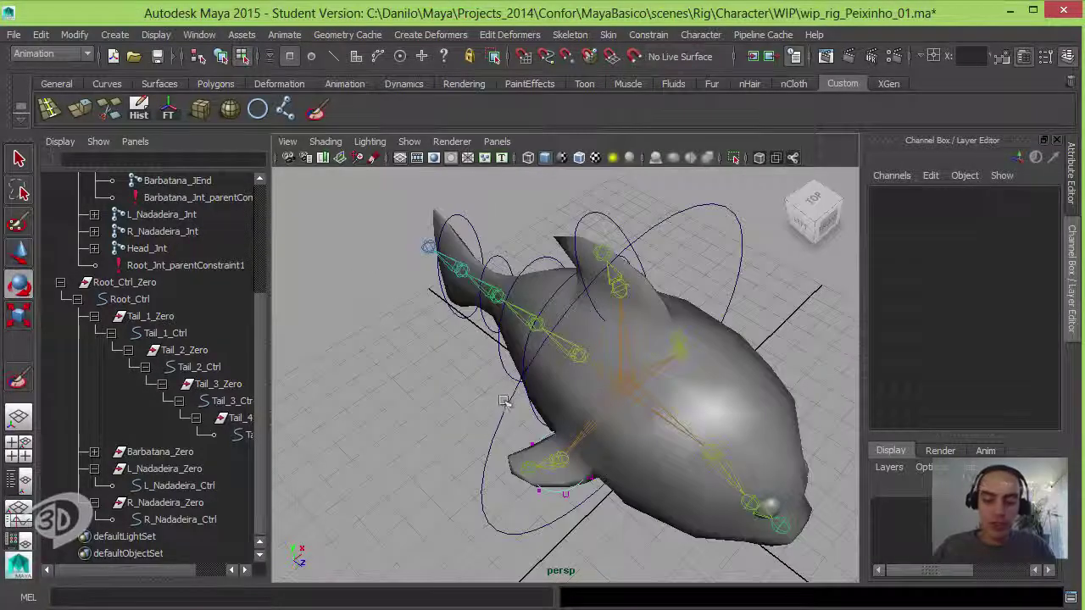
In wireframe view, select the CVs of the right and left fin controls.
key(4)
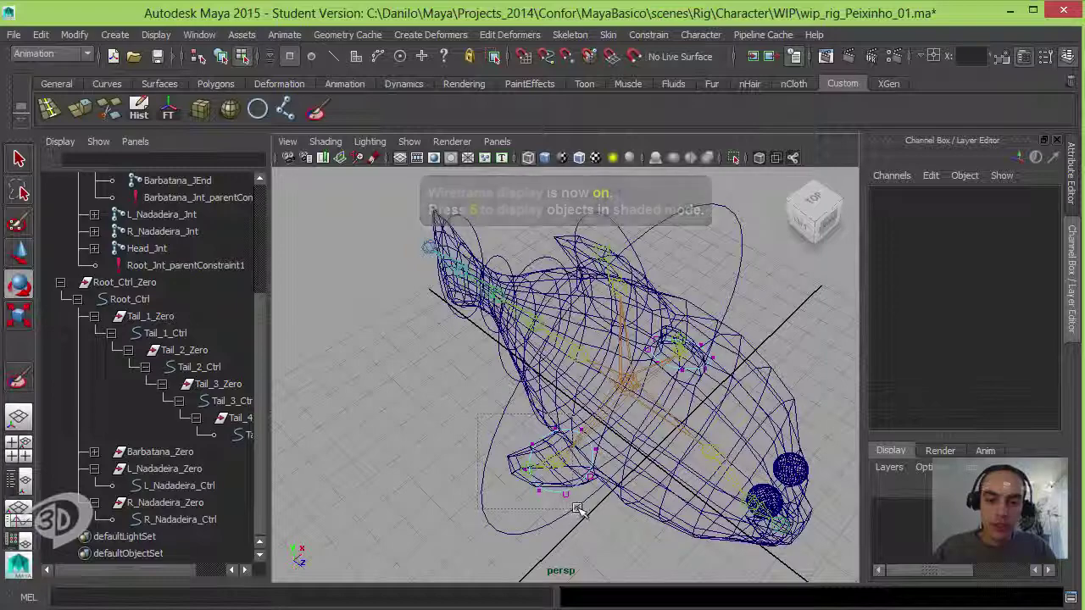
drag(570, 509, 571, 509)
alt+drag(492, 521, 498, 527)
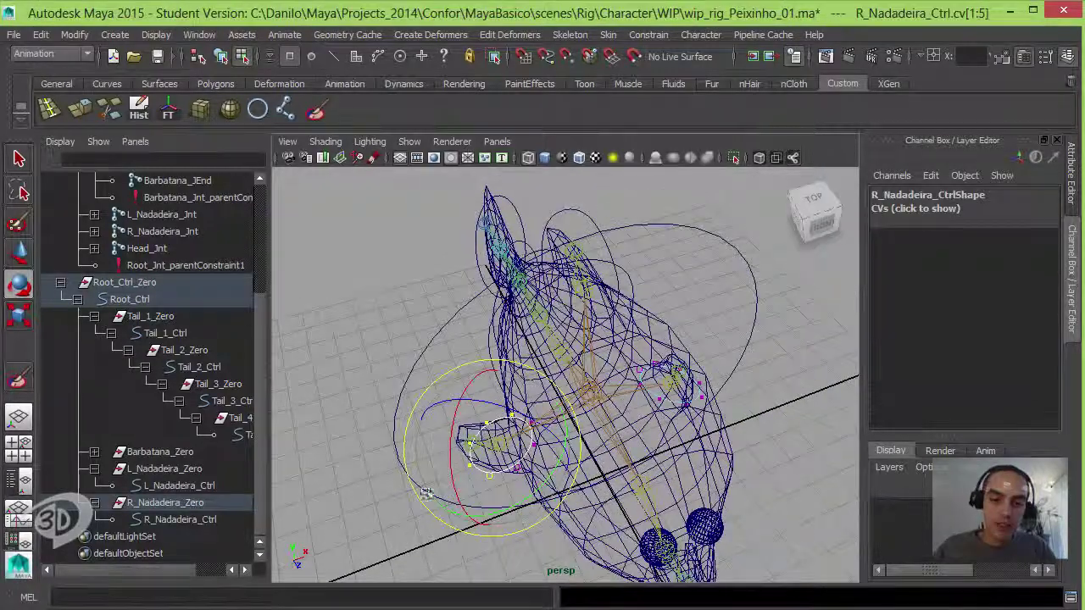
mouse_move(480, 398)
mouse_down()
mouse_move(433, 488)
mouse_move(441, 330)
mouse_move(559, 521)
mouse_up()
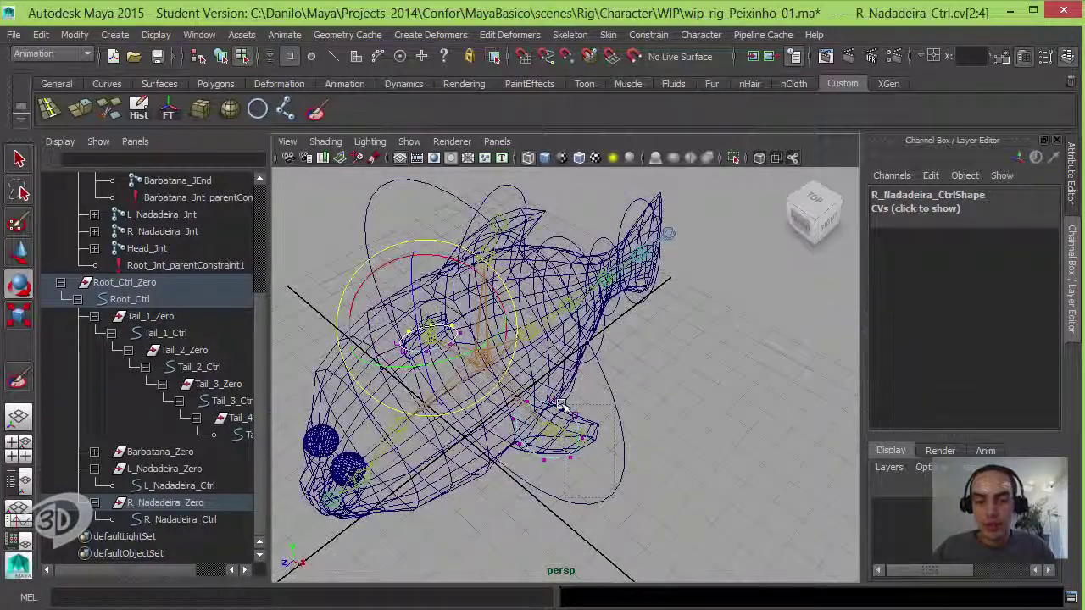
mouse_move(562, 405)
mouse_down()
mouse_move(573, 415)
mouse_move(558, 356)
mouse_up()
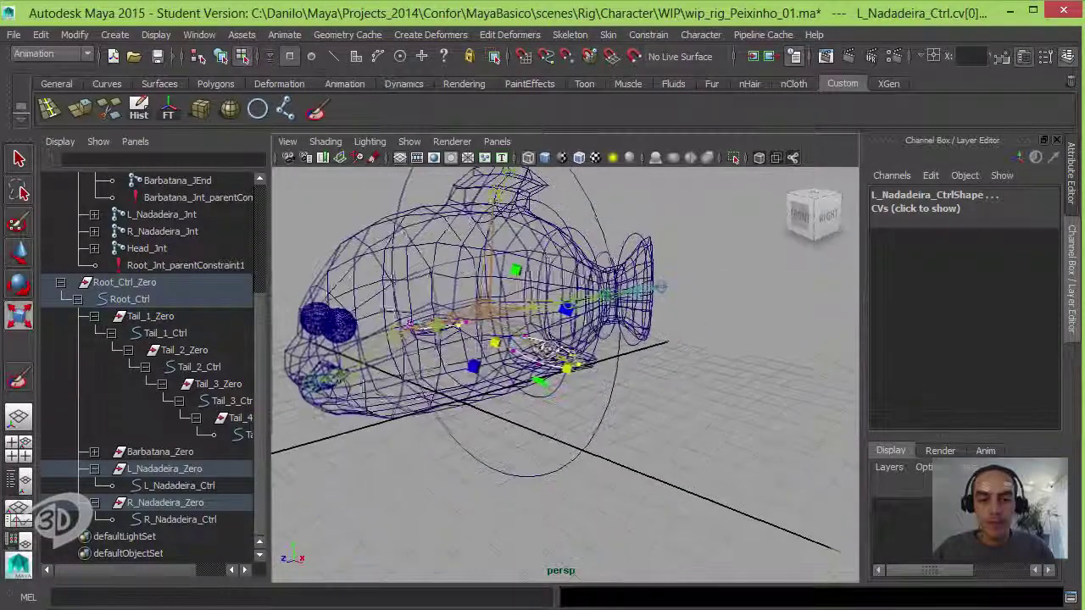
Set the Scale tool to scale around each object's own pivot.
double_click(19, 315)
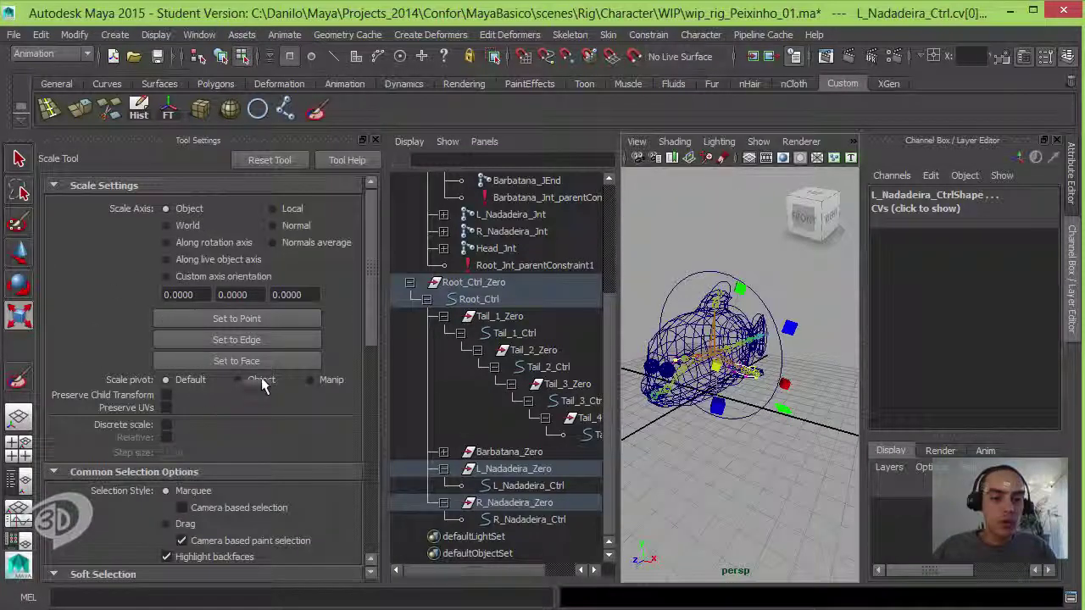
click(263, 381)
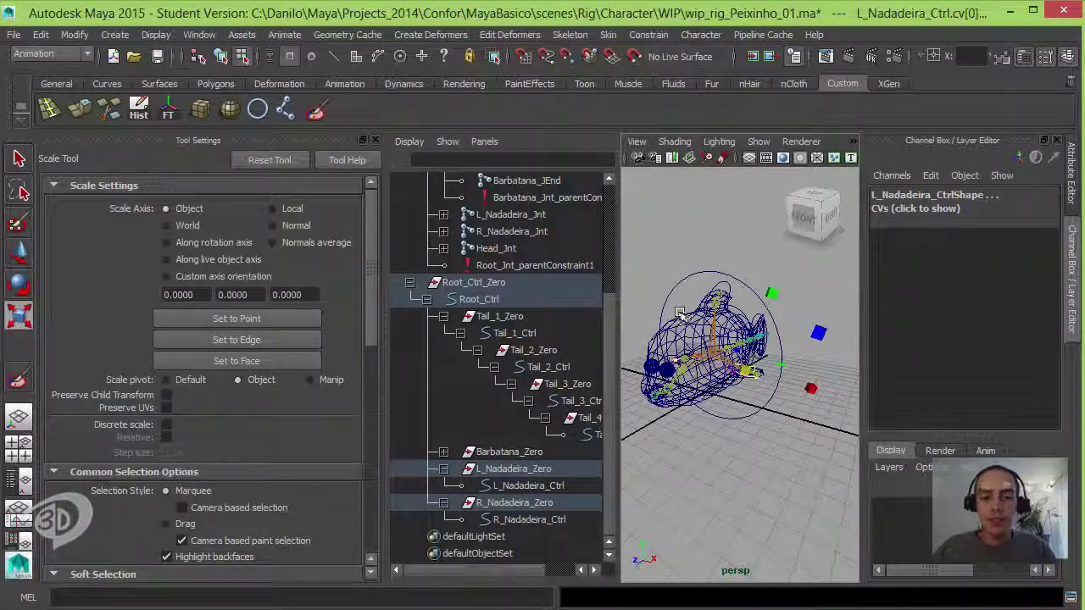
click(376, 142)
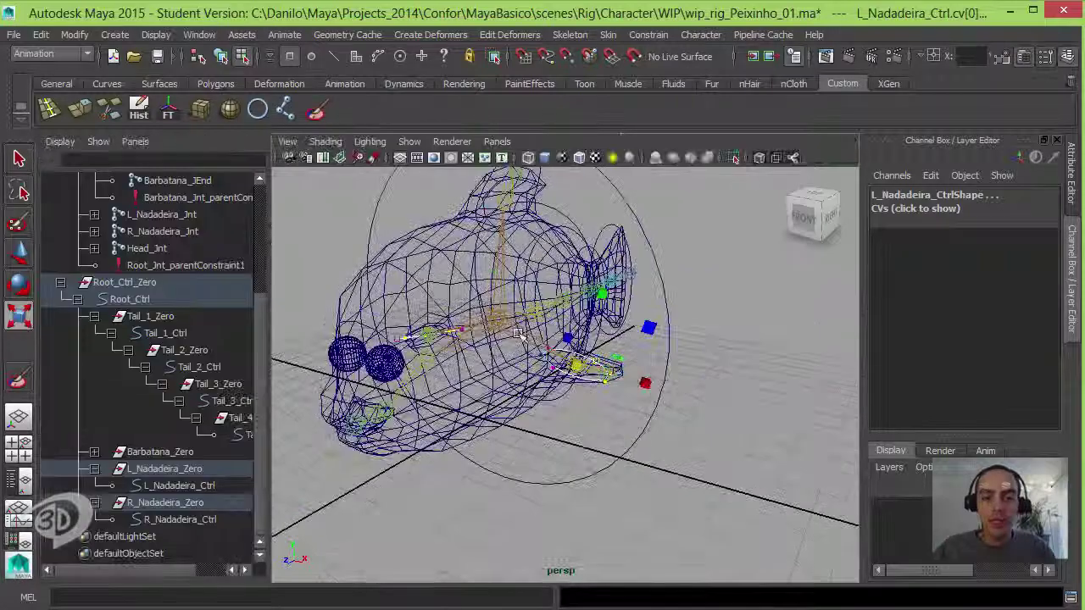
alt+drag(475, 356, 526, 426)
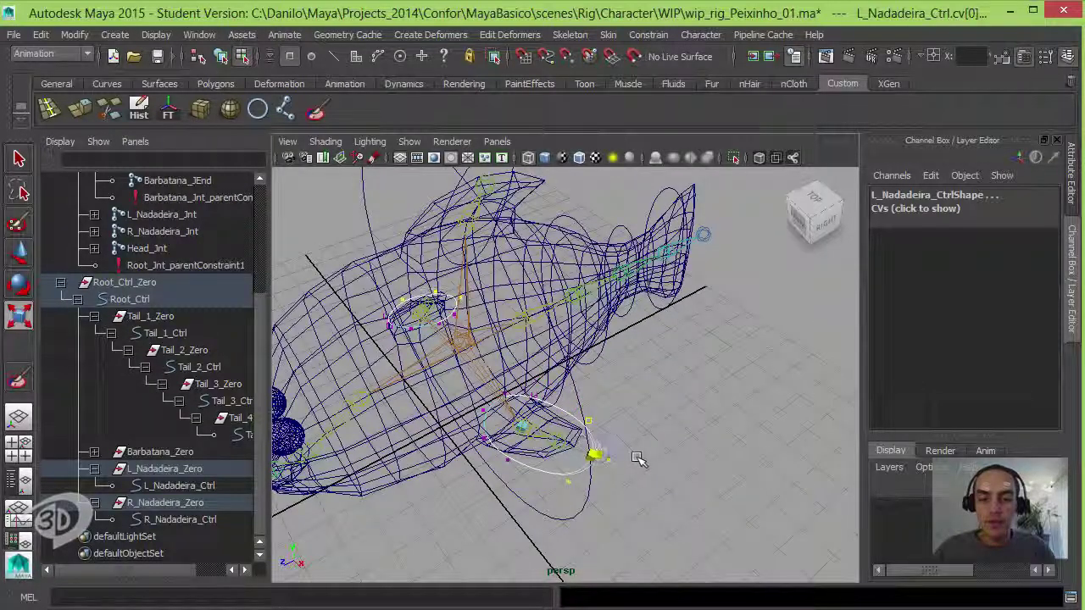
mouse_move(637, 458)
alt+mouse_down()
mouse_move(507, 346)
mouse_move(589, 346)
mouse_move(400, 412)
mouse_move(571, 397)
alt+mouse_up()
Back in shaded view, rotate the left fin control to test the fin.
key(5)
click(572, 376)
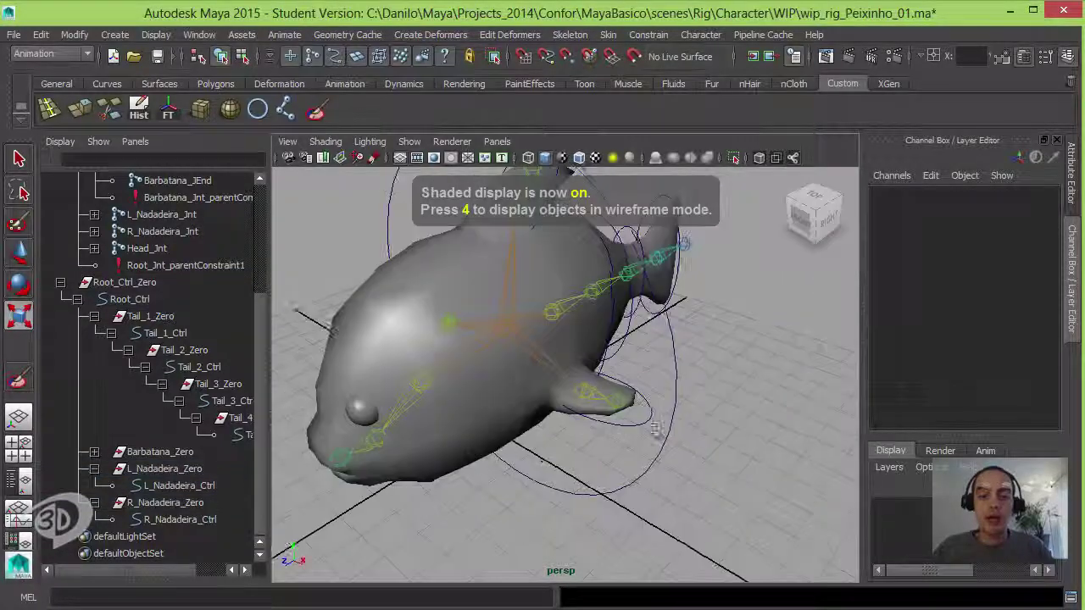
click(571, 397)
key(e)
mouse_move(584, 339)
mouse_down()
mouse_move(624, 262)
mouse_move(665, 276)
mouse_move(516, 334)
mouse_move(467, 333)
mouse_move(478, 371)
mouse_move(509, 373)
mouse_up()
Undo the test rotations and clear the selection.
click(625, 262)
key(ctrl+z)
click(494, 330)
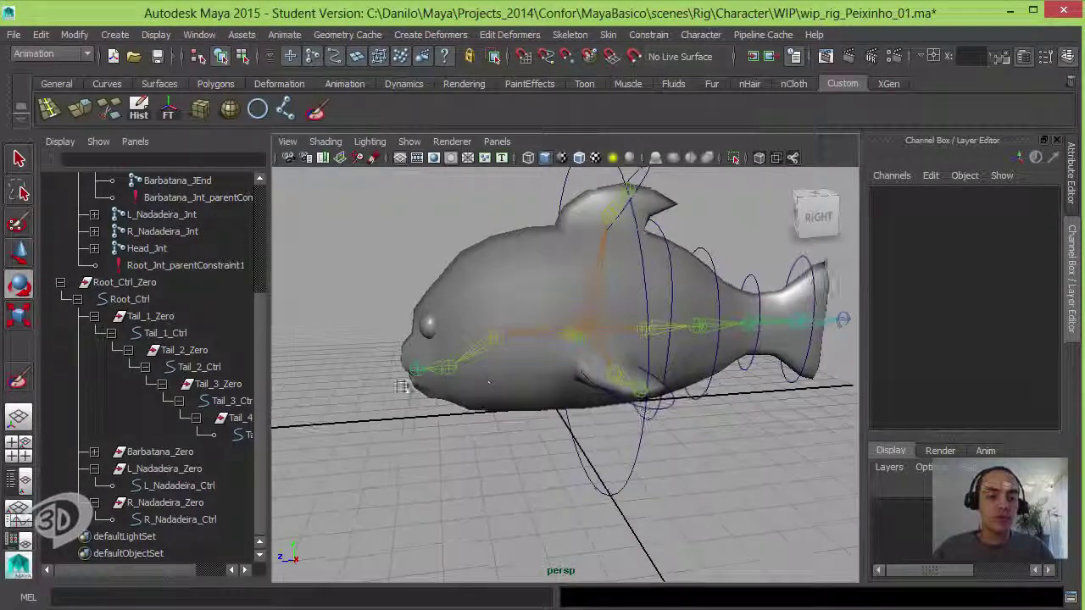
scroll(181, 390, up, 5)
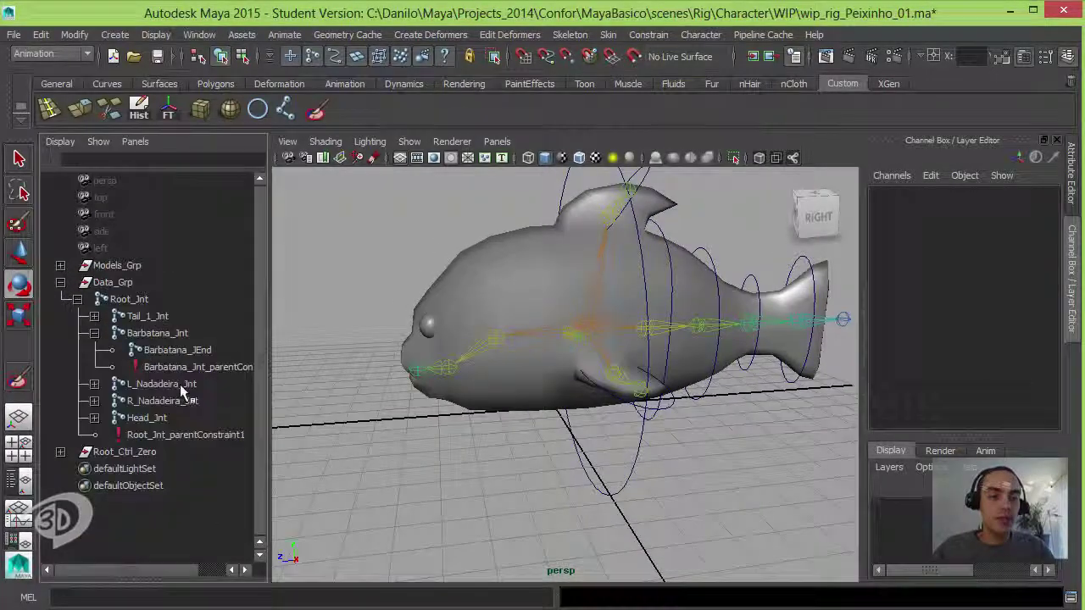
Create a NURBS circle named Head_Ctrl and delete its history.
click(60, 283)
click(257, 111)
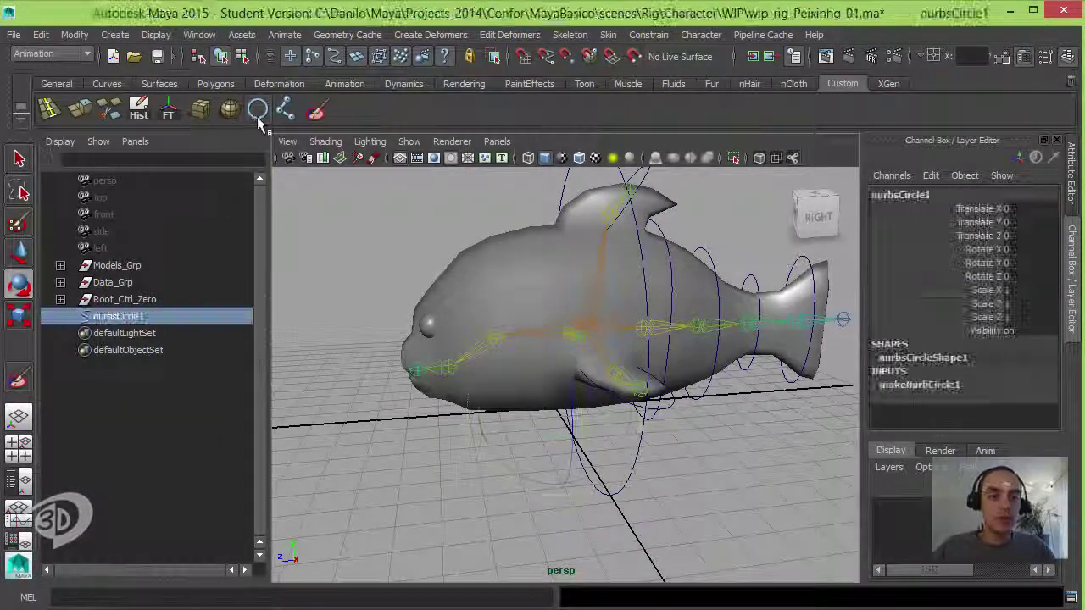
double_click(127, 316)
text(Head_Ctrl)
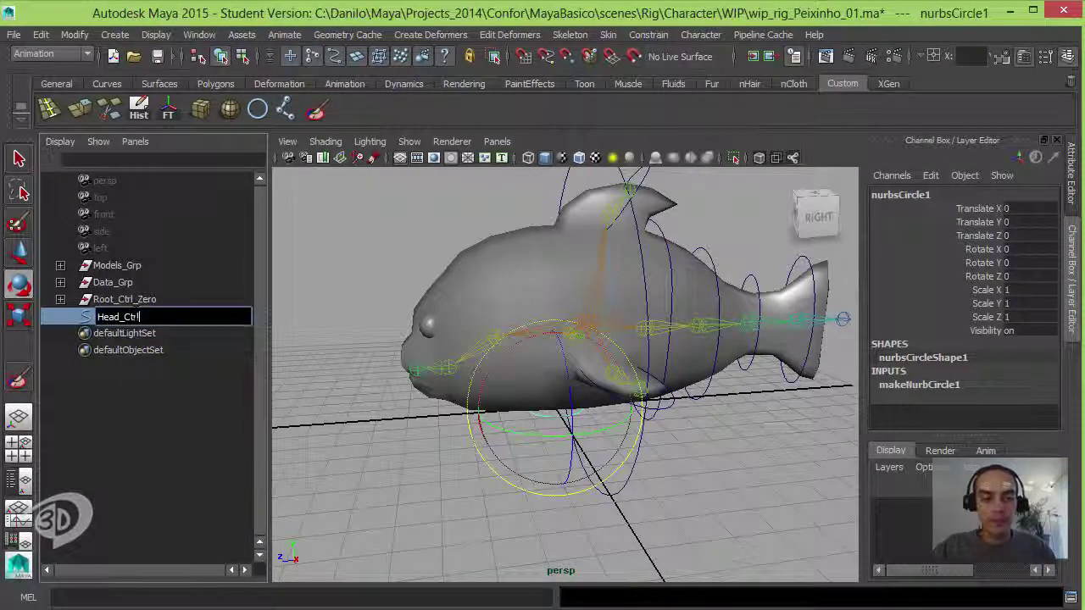
key(Return)
click(128, 117)
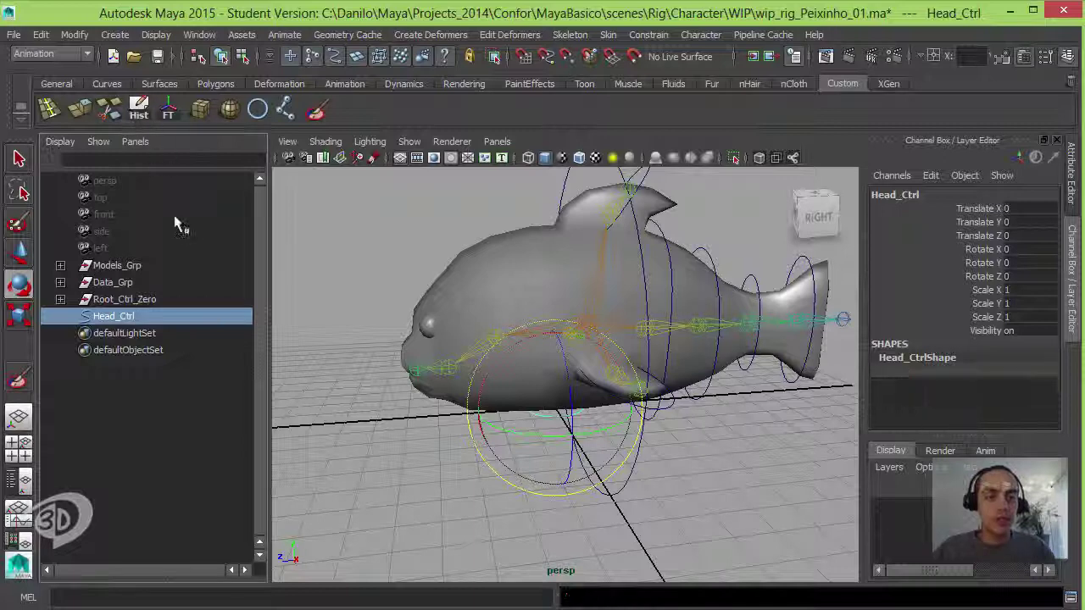
Group Head_Ctrl into a group named Head_Zero.
key(ctrl+g)
double_click(123, 316)
text(Head_)
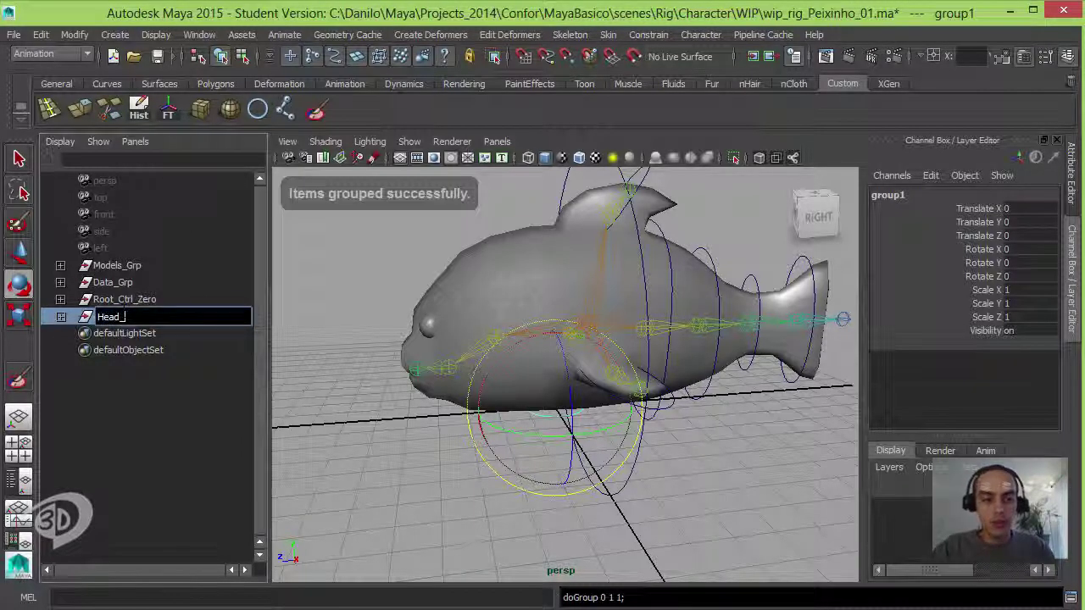
text(Zero)
key(Return)
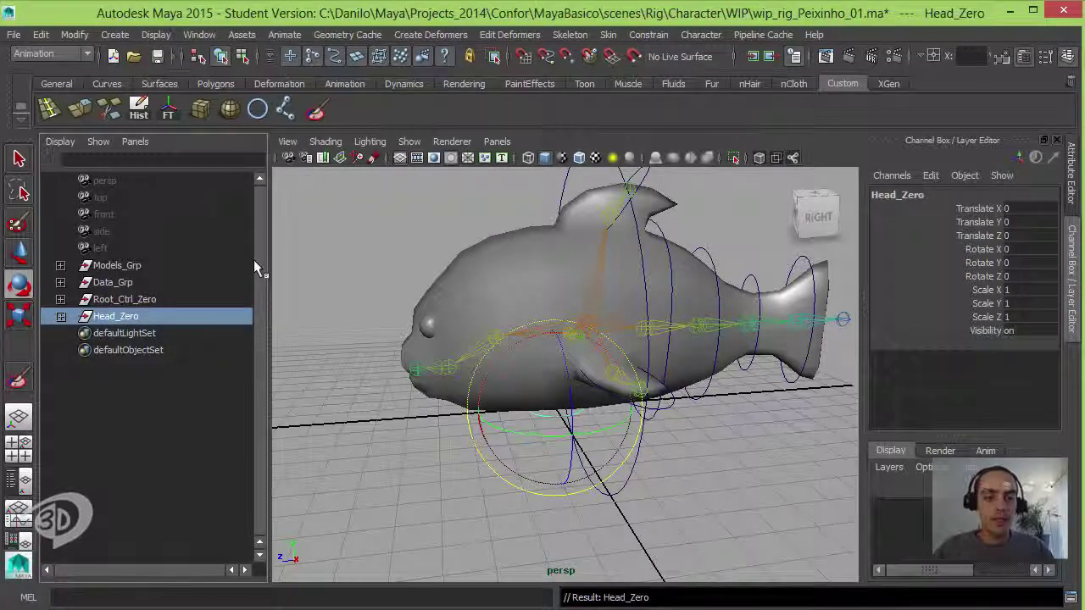
Duplicate Head_Zero, renaming the copies Jaw_Zero and Jaw_Ctrl.
key(ctrl+d)
click(60, 333)
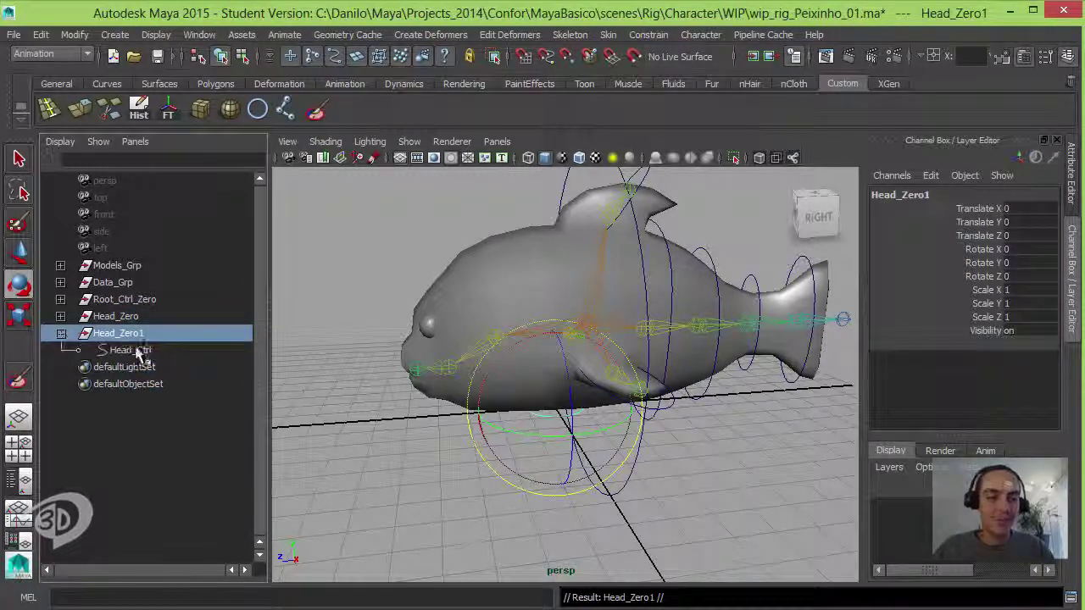
double_click(179, 332)
key(BackSpace)
text(J)
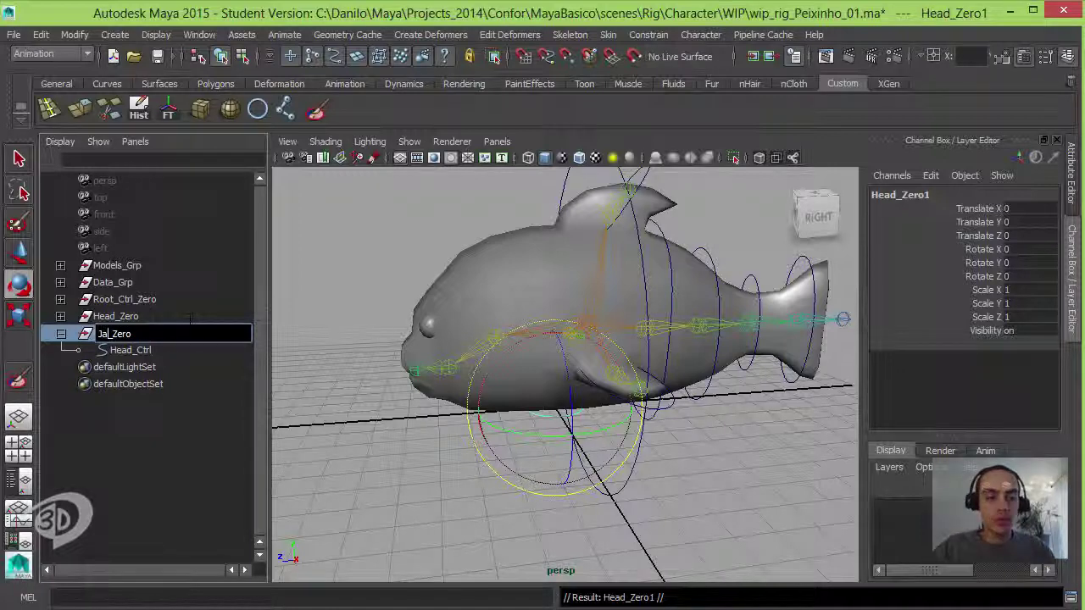
text(w)
key(Return)
double_click(140, 351)
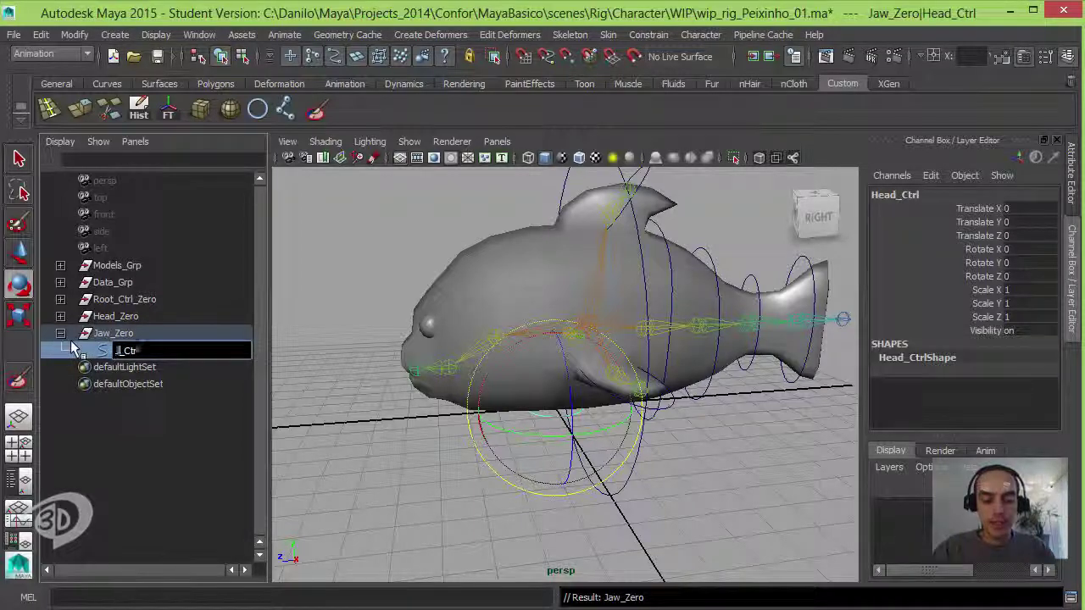
text(Jaw)
key(Return)
Parent Jaw_Zero under Head_Ctrl.
mouse_move(428, 283)
alt+mouse_down()
mouse_move(494, 313)
mouse_move(477, 327)
alt+mouse_up()
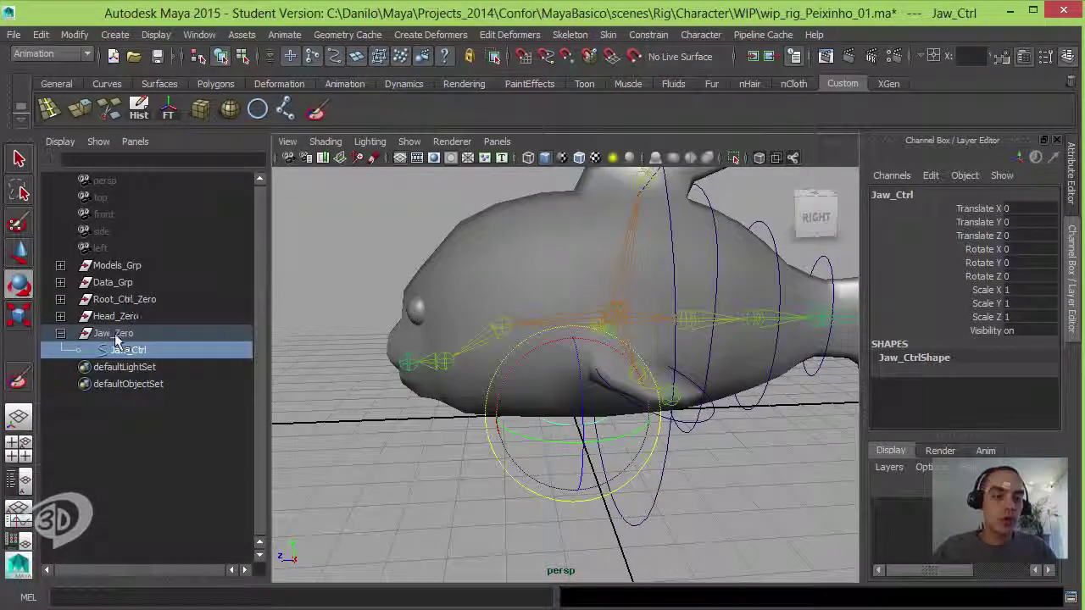
click(114, 333)
click(61, 316)
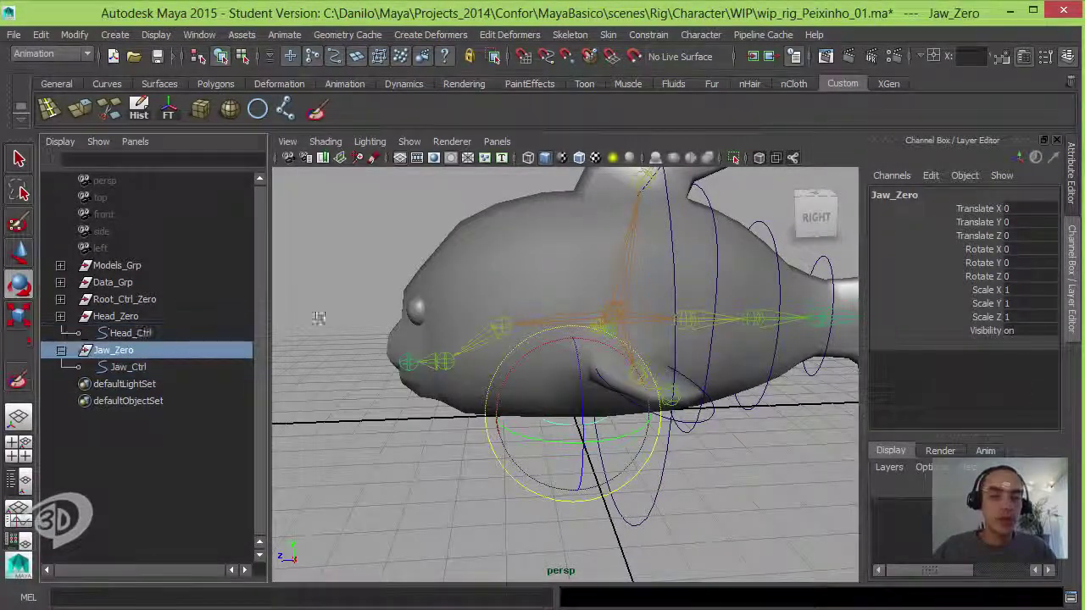
ctrl+click(136, 335)
key(p)
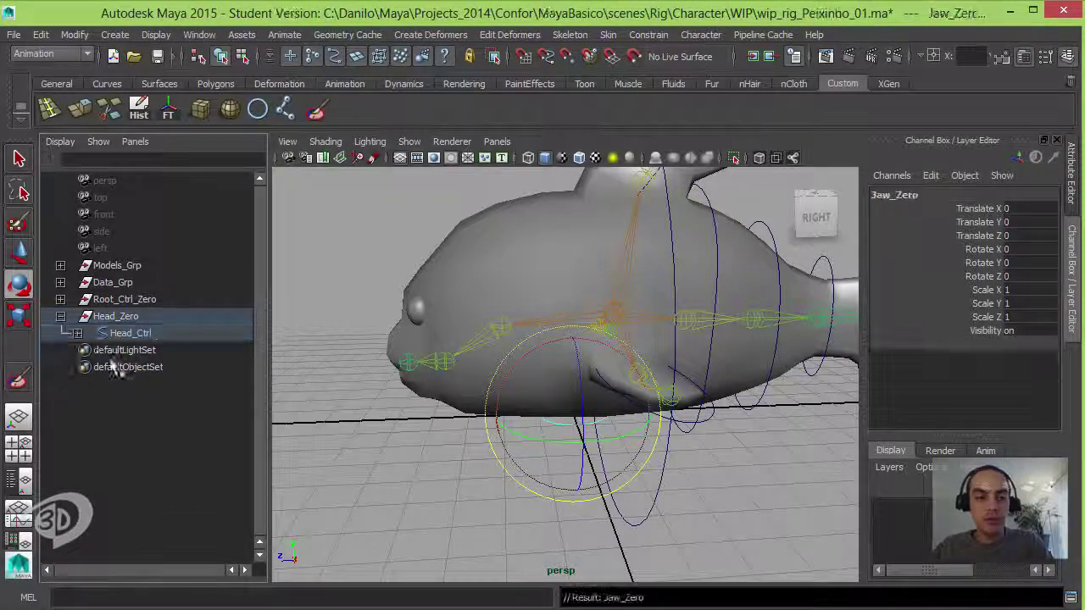
click(77, 333)
Select Head_Zero and start moving it toward the fish's head.
click(118, 324)
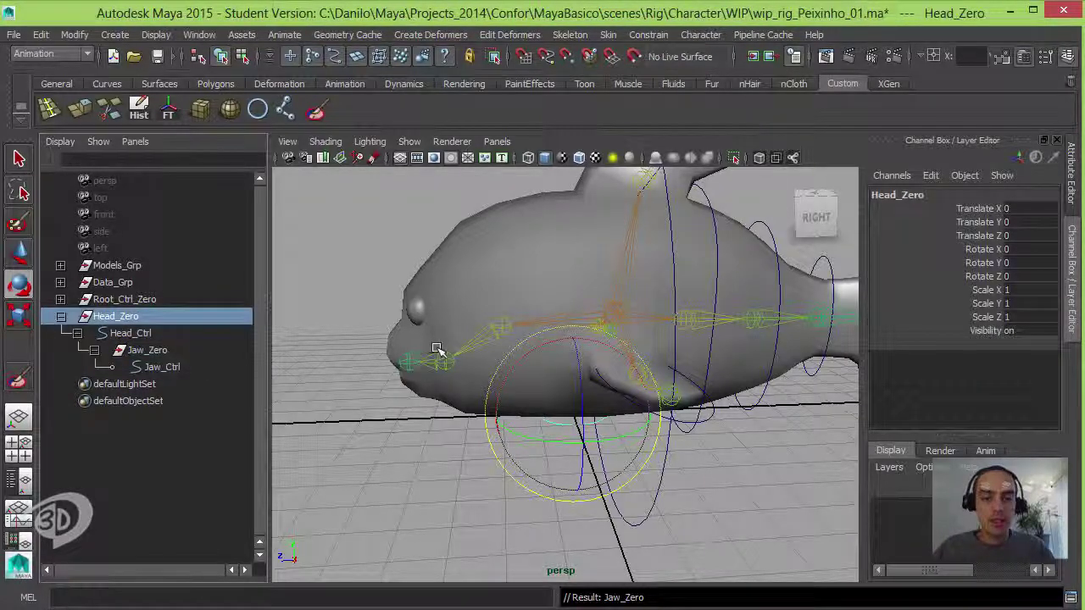
alt+drag(436, 351, 525, 378)
key(w)
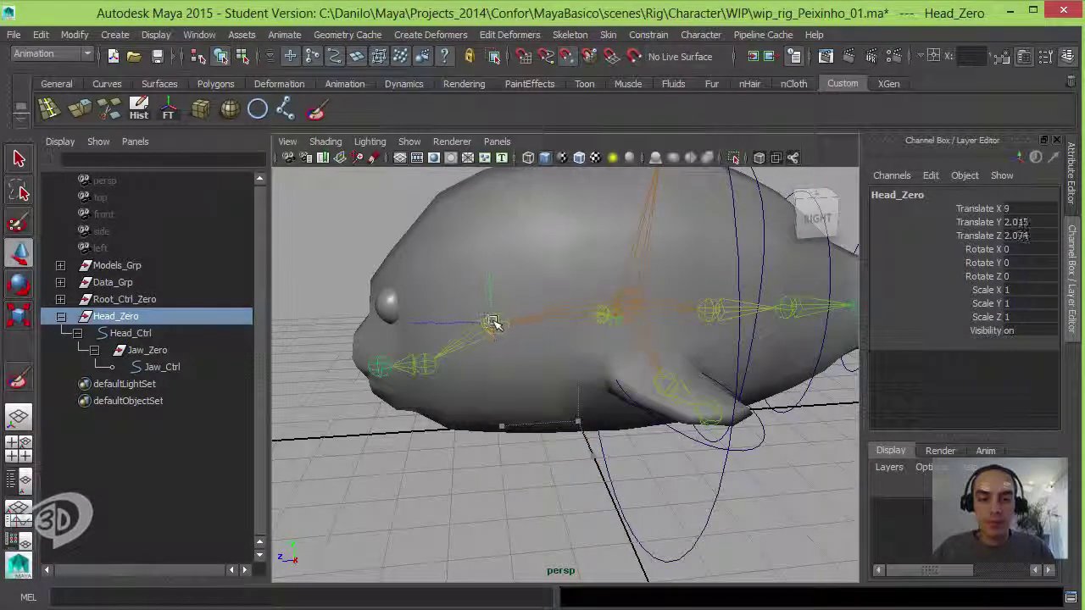
Hide polygon meshes and move Jaw_Zero down to the jaw joint.
click(409, 142)
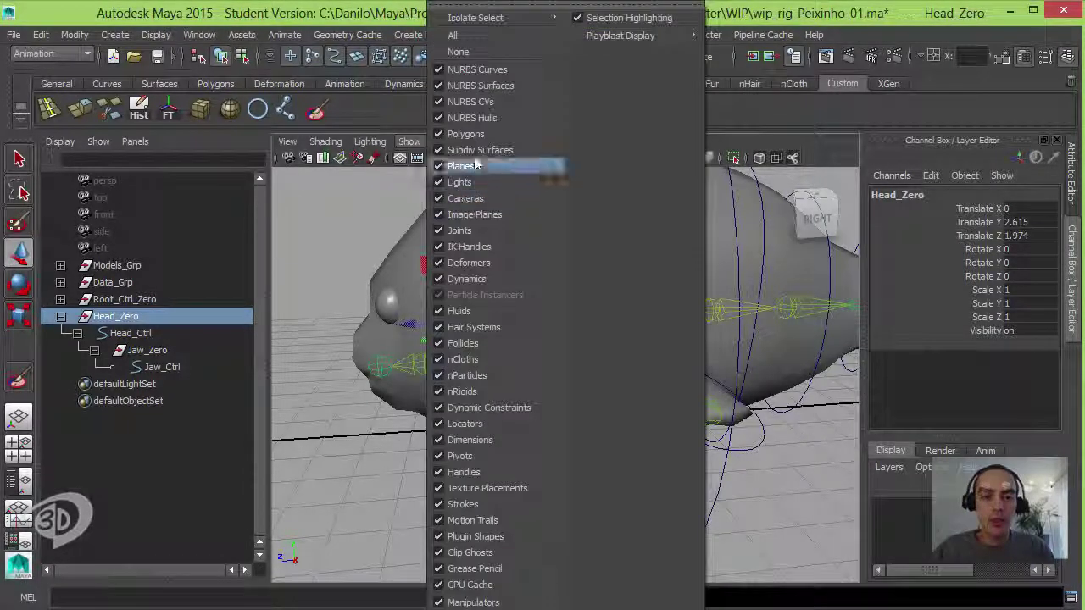
click(441, 164)
mouse_move(475, 322)
alt+mouse_down()
mouse_move(546, 332)
mouse_move(496, 334)
alt+mouse_up()
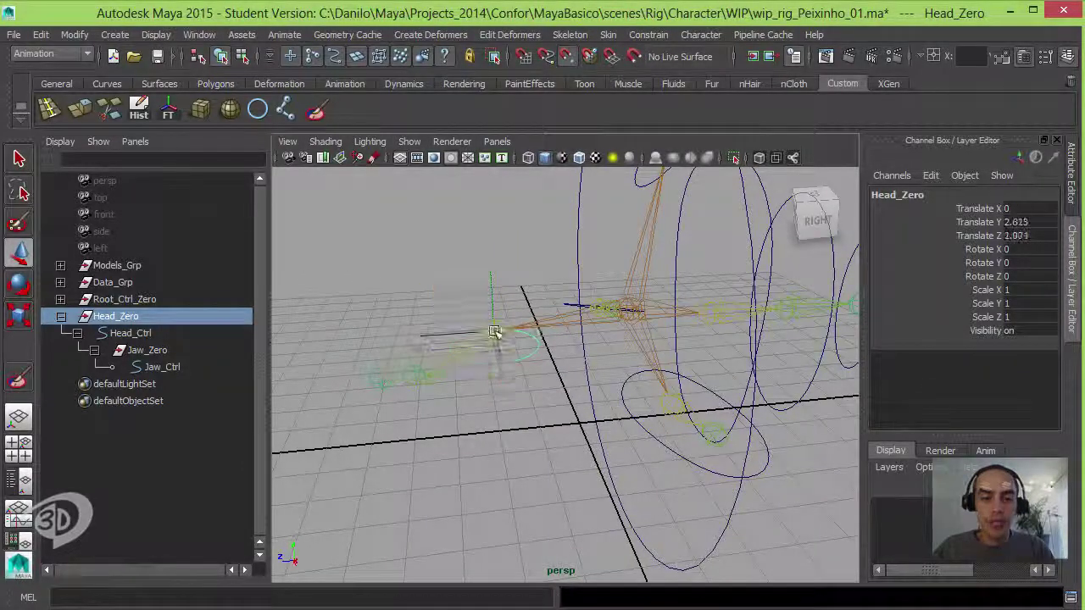
click(148, 350)
drag(430, 343, 421, 388)
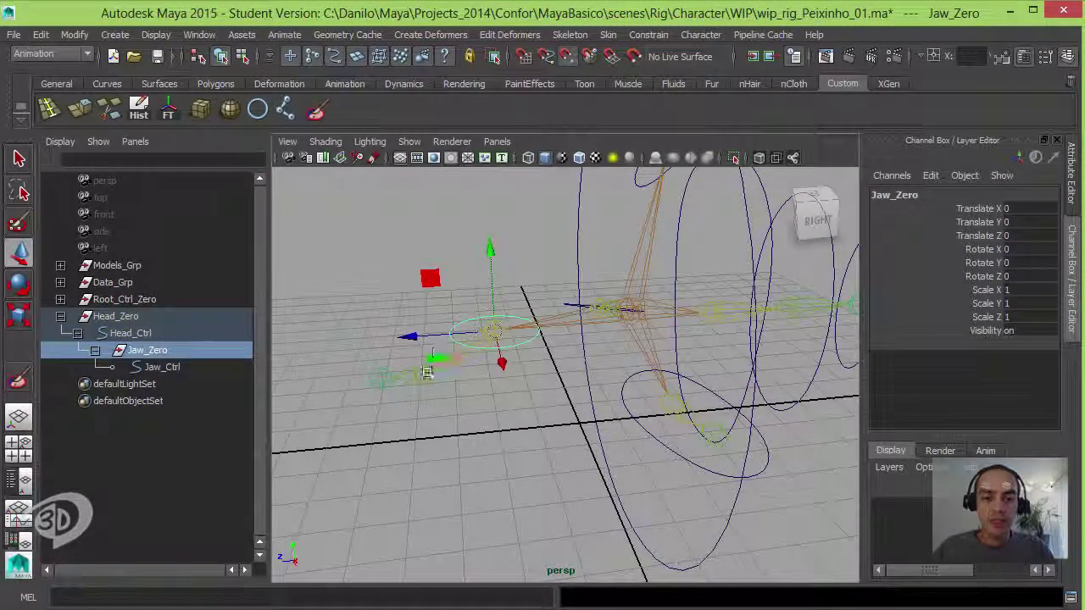
Parent-constrain Head_Jnt to Head_Ctrl.
click(133, 334)
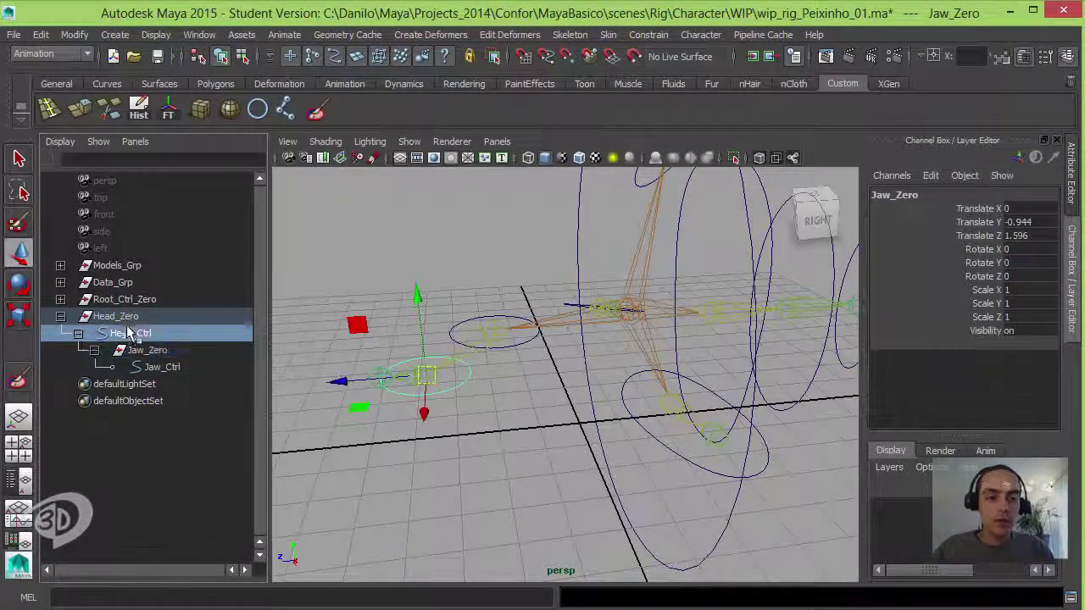
click(170, 367)
mouse_move(340, 341)
alt+mouse_down()
mouse_move(456, 337)
mouse_move(444, 347)
alt+mouse_up()
click(455, 336)
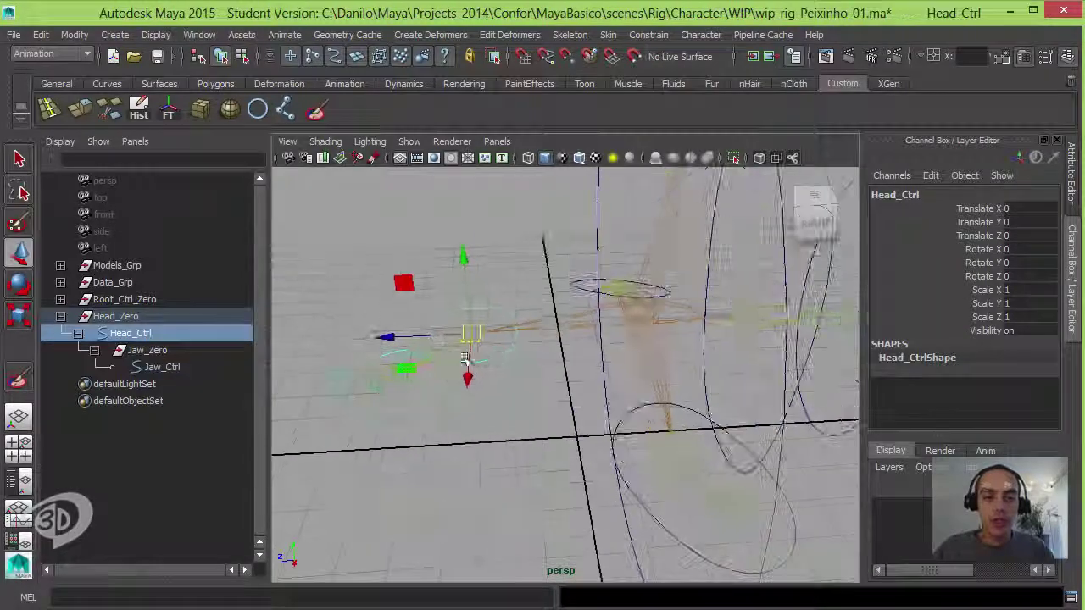
shift+click(444, 346)
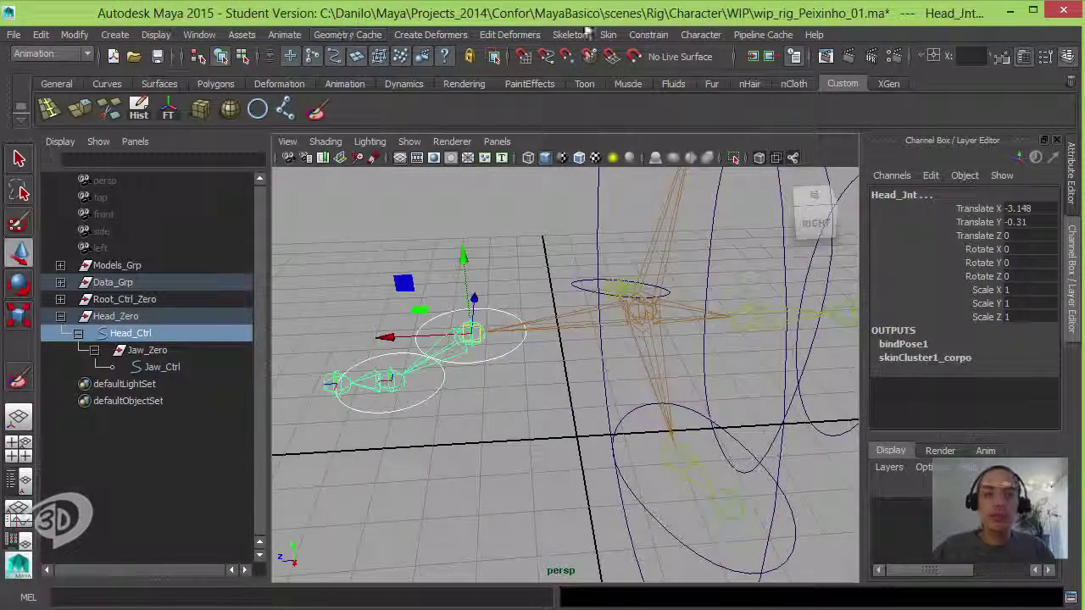
click(649, 34)
click(657, 119)
Parent-constrain Jaw_Jnt to Jaw_Ctrl.
click(430, 406)
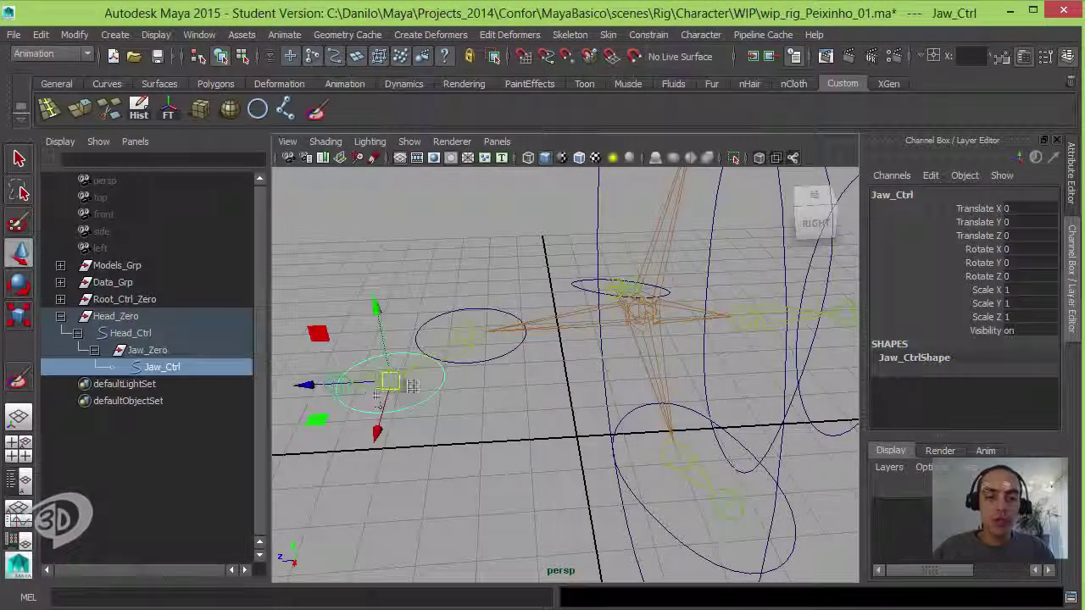
alt+drag(429, 406, 416, 371)
shift+click(404, 381)
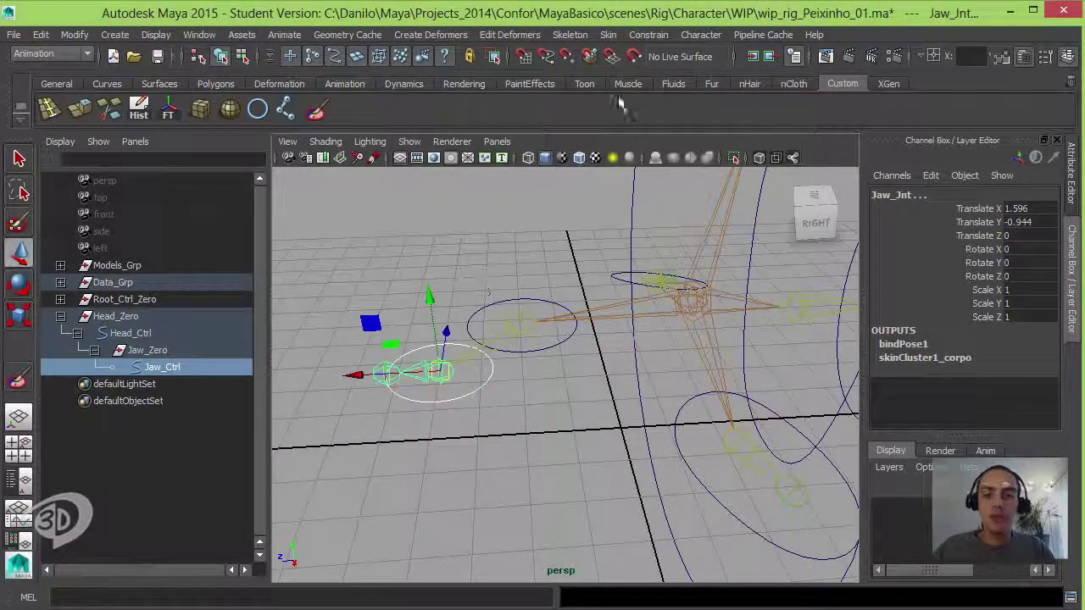
click(649, 34)
click(670, 125)
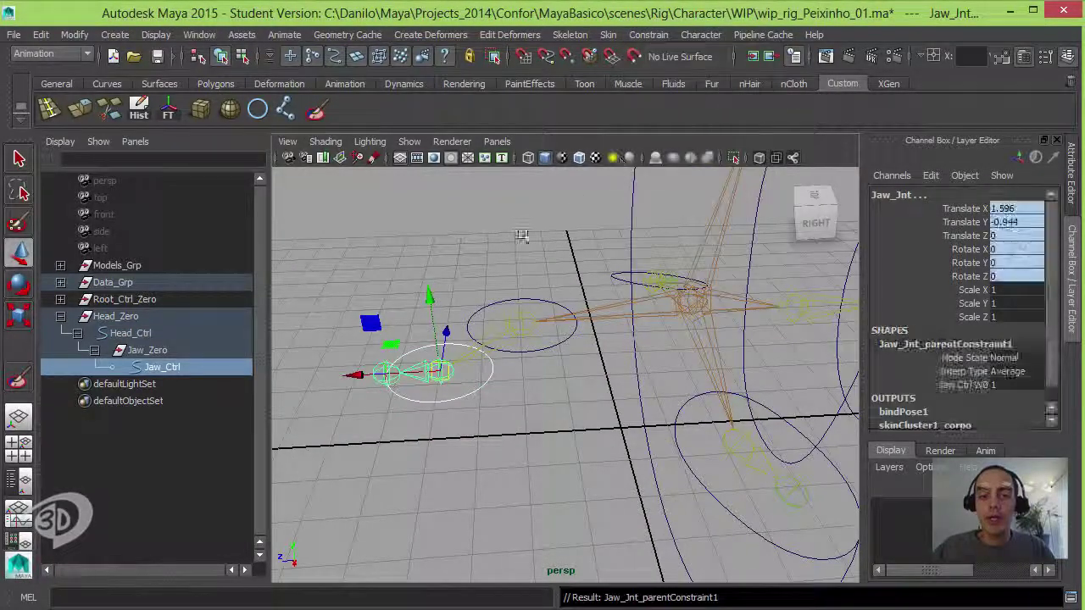
Parent Head_Zero under Root_Ctrl with P, then clear the selection.
click(125, 317)
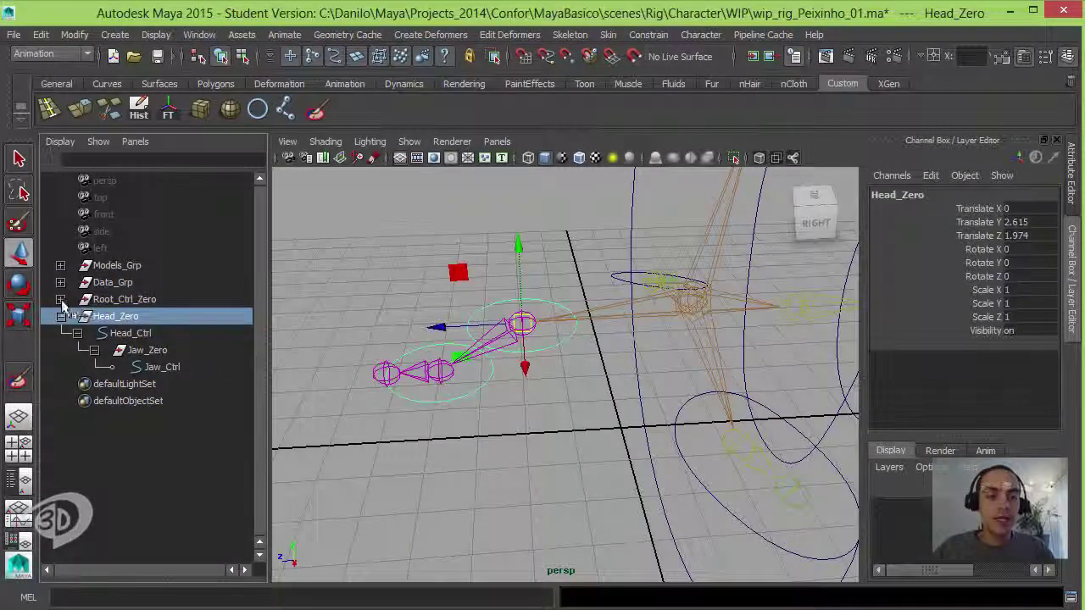
click(60, 300)
click(77, 316)
ctrl+click(129, 318)
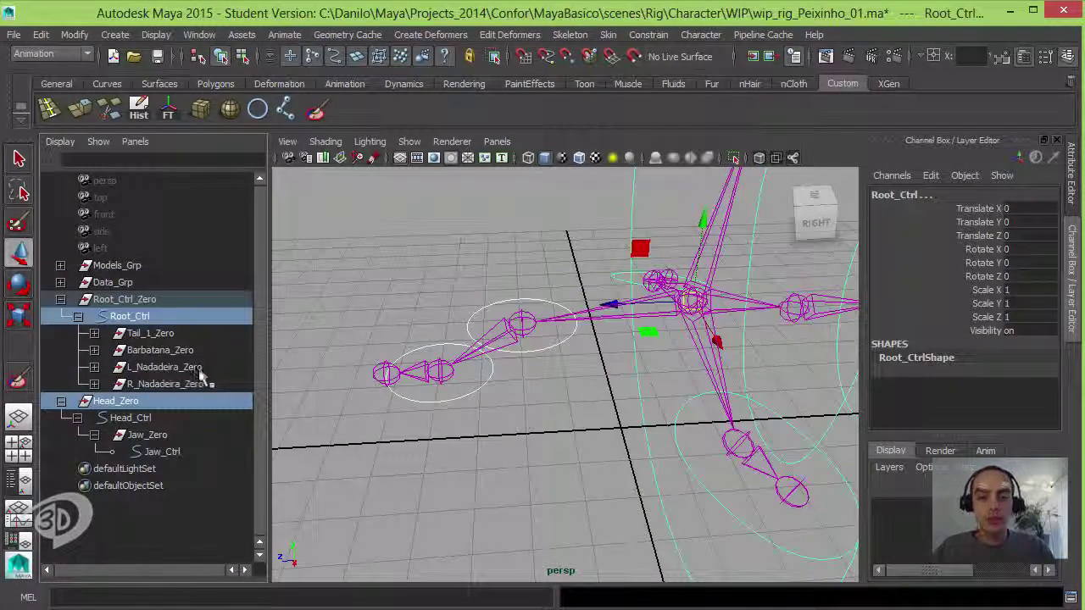
key(p)
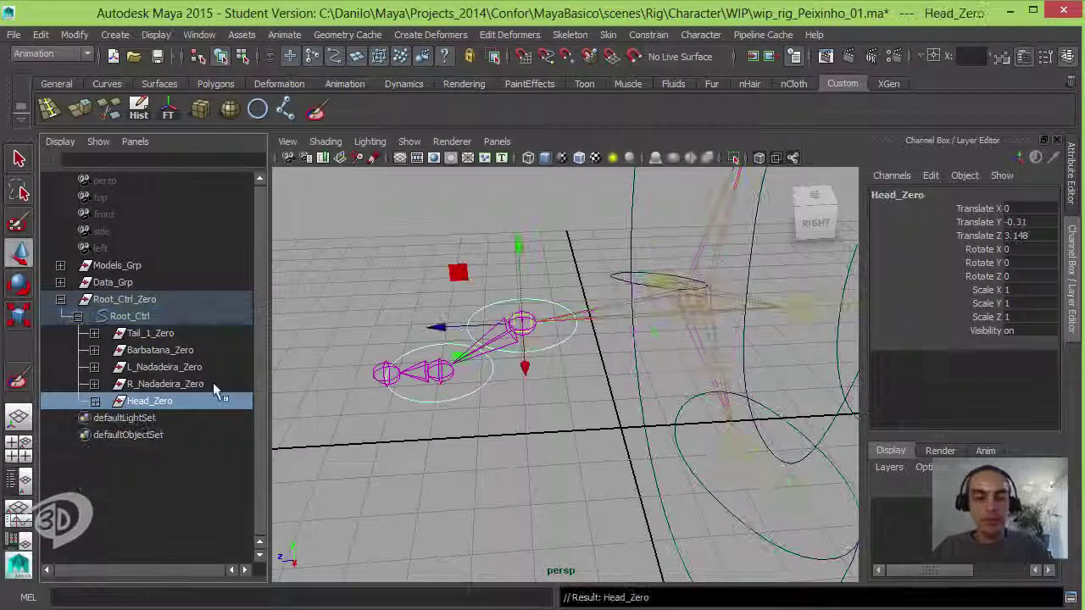
mouse_move(508, 399)
alt+mouse_down()
mouse_move(472, 393)
mouse_move(522, 352)
alt+mouse_up()
click(521, 352)
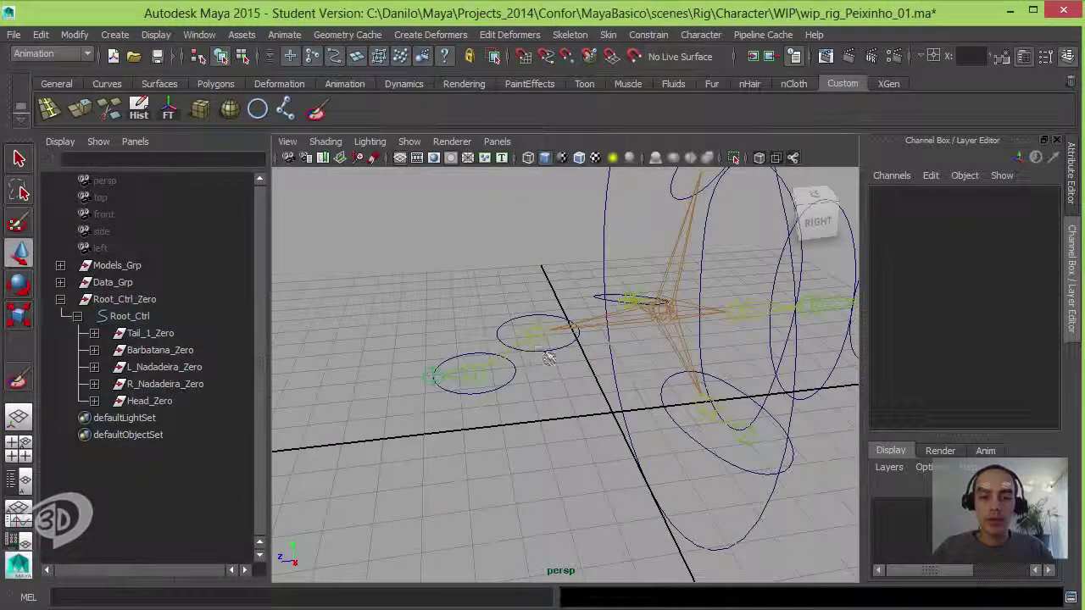
Select Head_Ctrl's control points and show the fish mesh again.
click(502, 387)
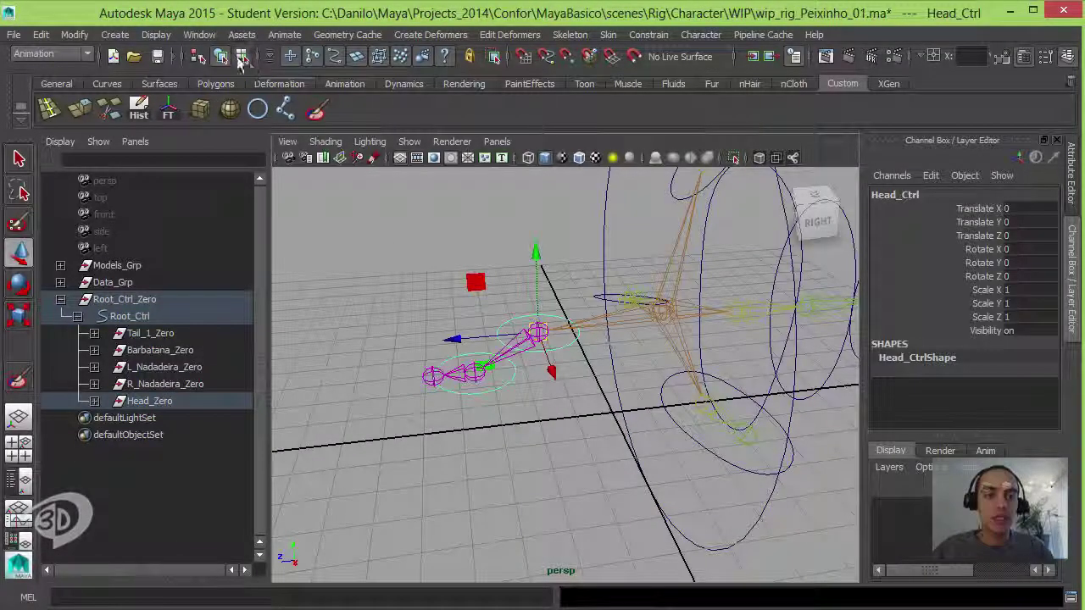
click(400, 254)
mouse_move(400, 254)
alt+mouse_down()
mouse_move(502, 247)
mouse_move(575, 318)
mouse_move(509, 286)
alt+mouse_up()
click(576, 318)
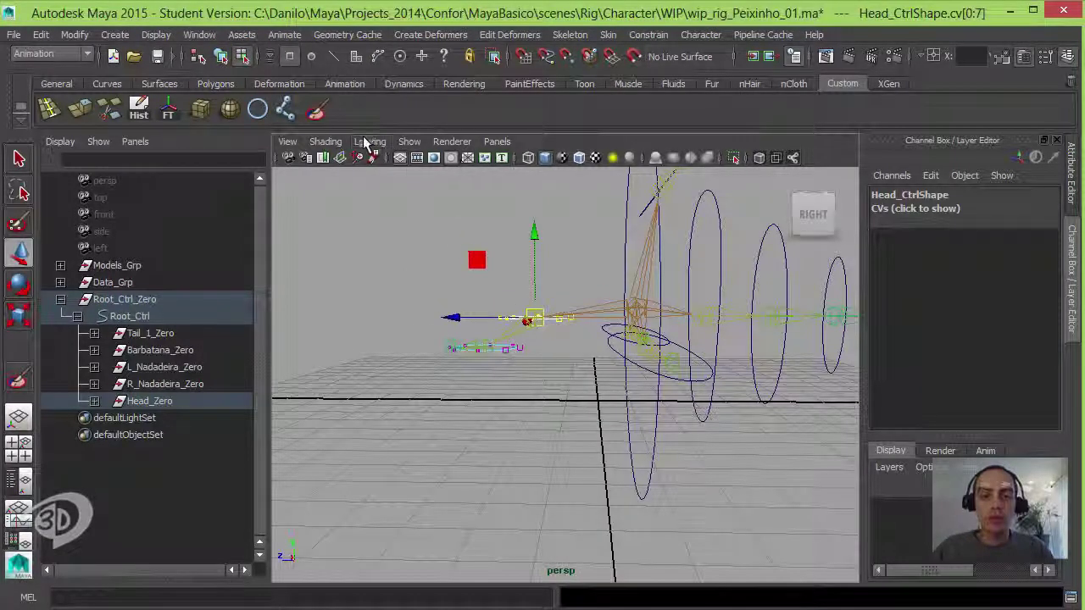
click(409, 142)
click(453, 136)
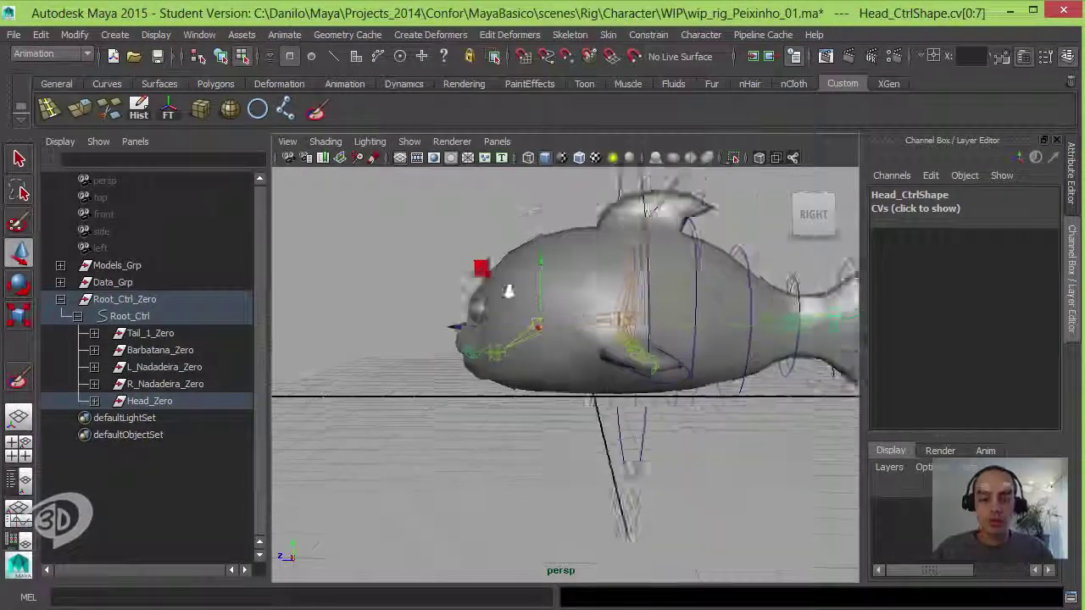
alt+drag(509, 291, 553, 339)
Rotate Head_Ctrl's CVs and move its upper CVs to fit around the head.
key(r)
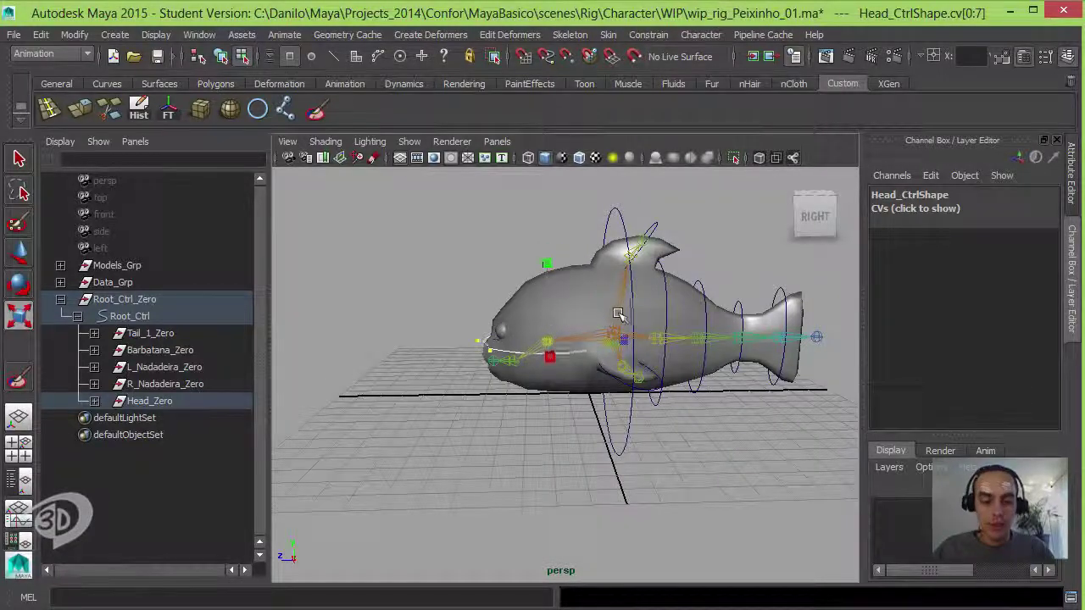
key(e)
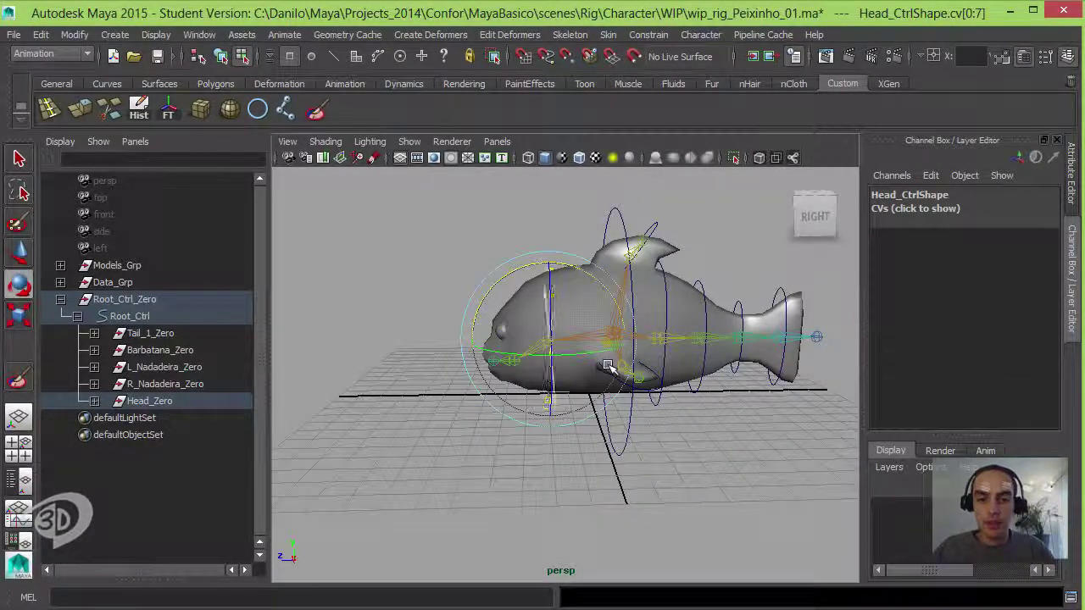
mouse_move(682, 358)
alt+mouse_down()
mouse_move(738, 362)
mouse_move(646, 390)
alt+mouse_up()
drag(716, 441, 477, 315)
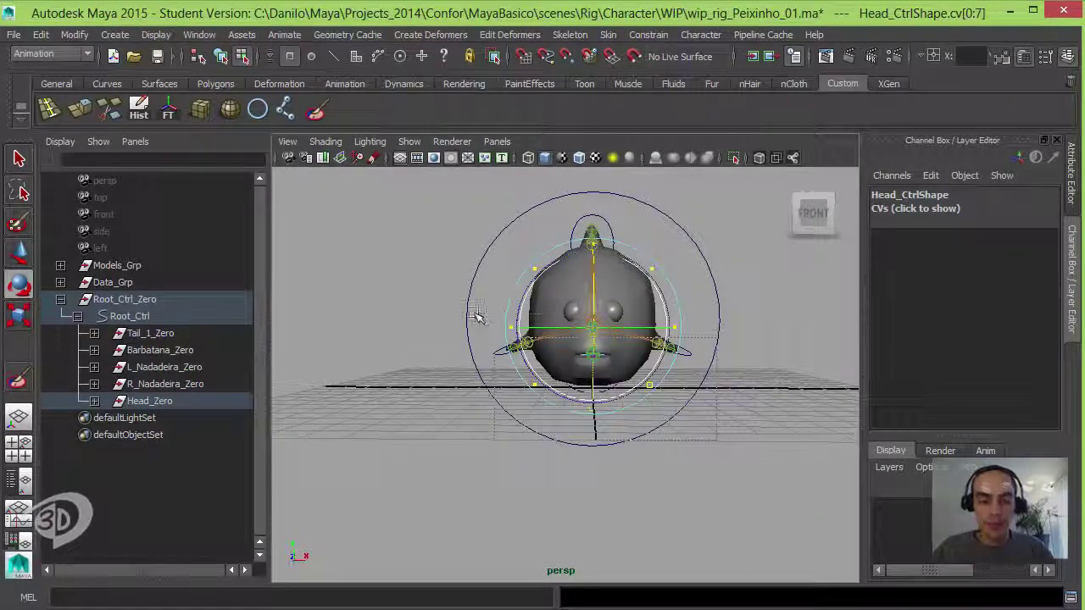
key(w)
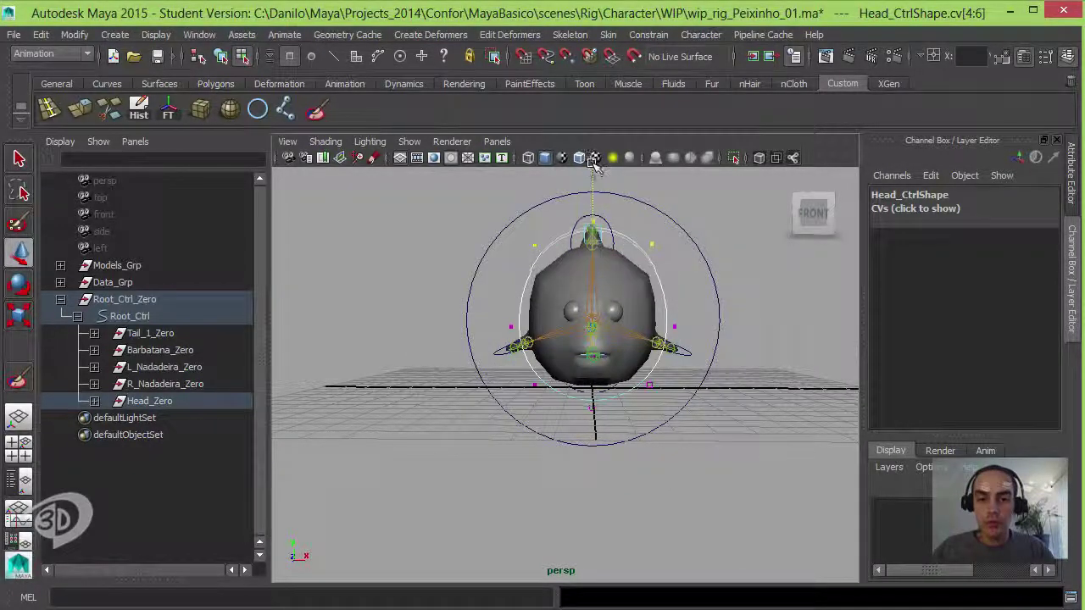
mouse_move(596, 165)
alt+mouse_down()
mouse_move(552, 220)
mouse_move(484, 235)
mouse_move(540, 246)
mouse_move(564, 235)
mouse_move(653, 394)
alt+mouse_up()
mouse_move(500, 377)
alt+mouse_down()
mouse_move(515, 395)
mouse_move(480, 383)
alt+mouse_up()
In wireframe, move all Jaw_Ctrl CVs onto the fish's lower mouth, then return to shaded.
shift+click(94, 401)
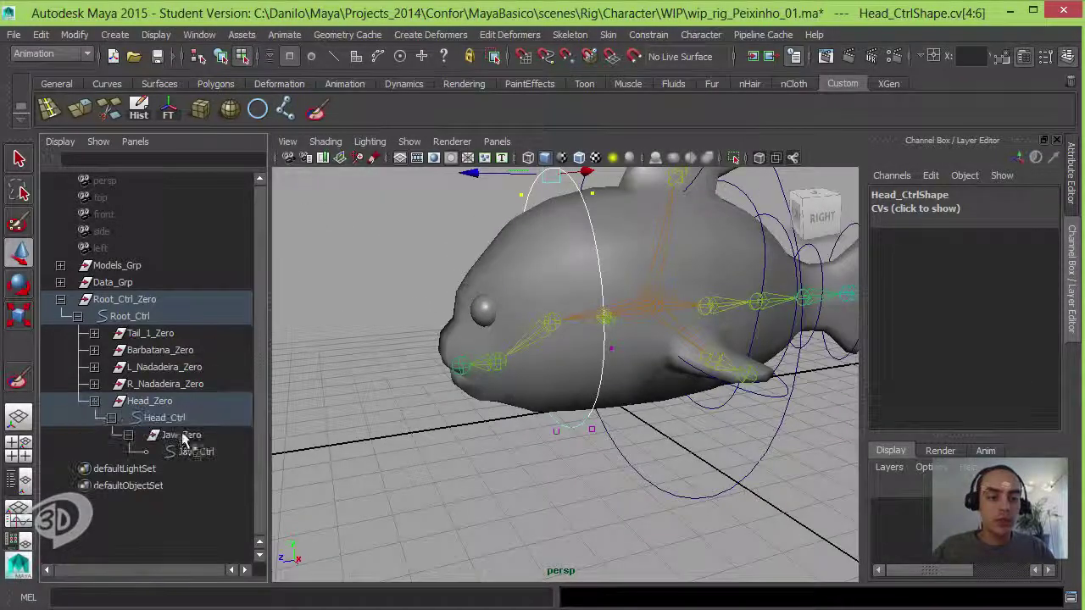
click(196, 451)
key(4)
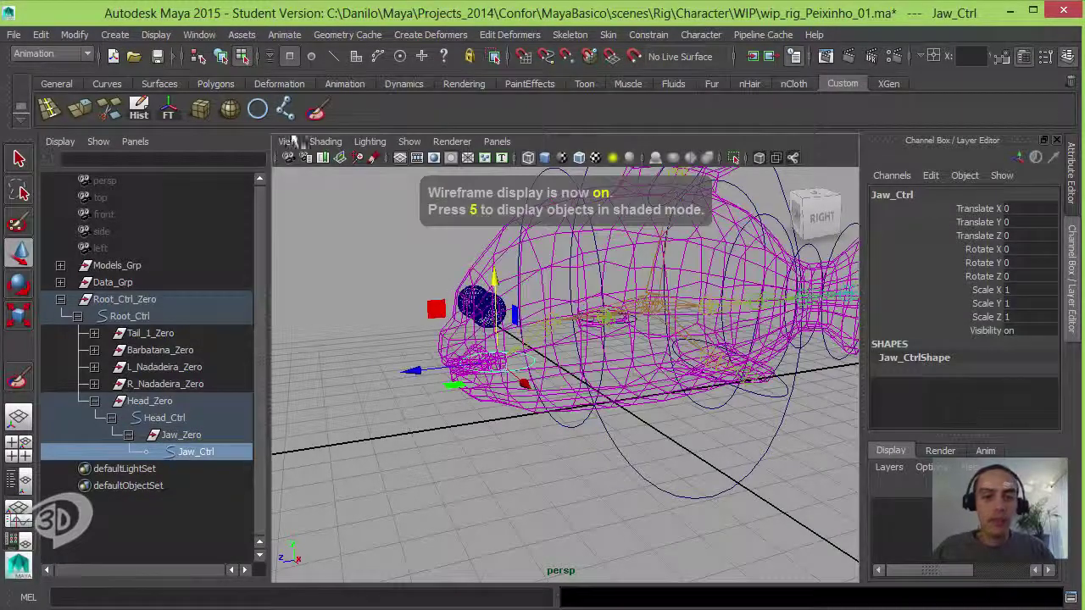
click(440, 331)
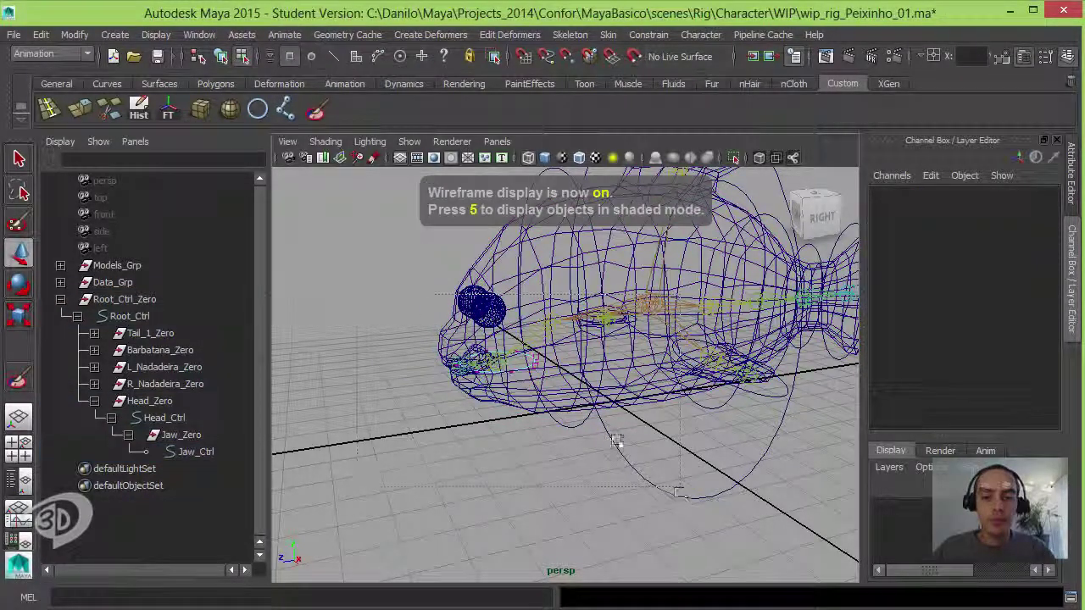
alt+drag(617, 440, 509, 382)
drag(432, 356, 538, 403)
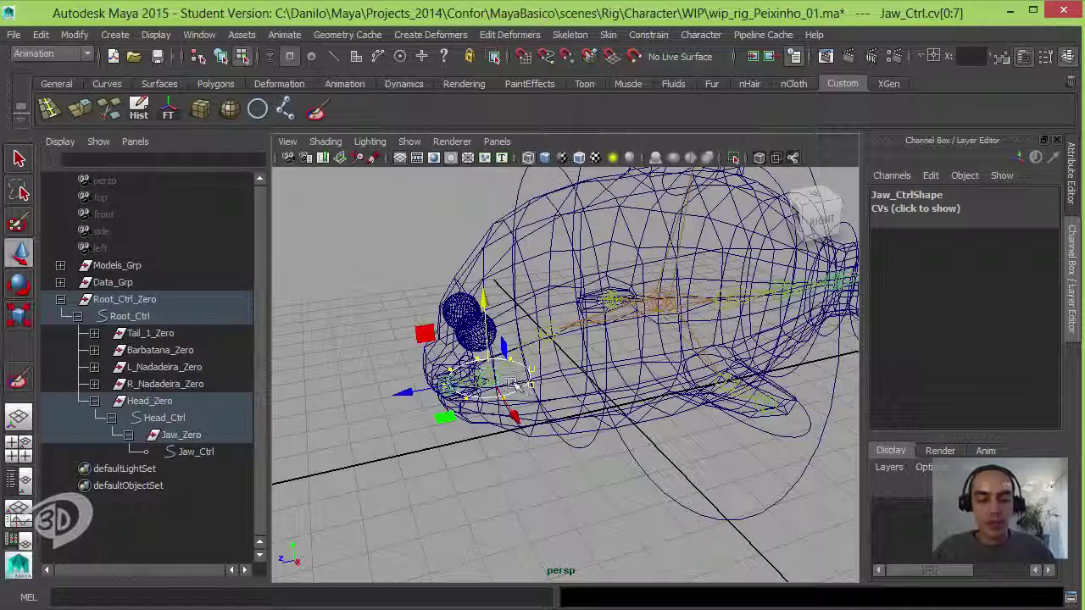
mouse_move(531, 358)
alt+mouse_down()
mouse_move(422, 373)
mouse_move(509, 315)
mouse_move(526, 289)
alt+mouse_up()
key(5)
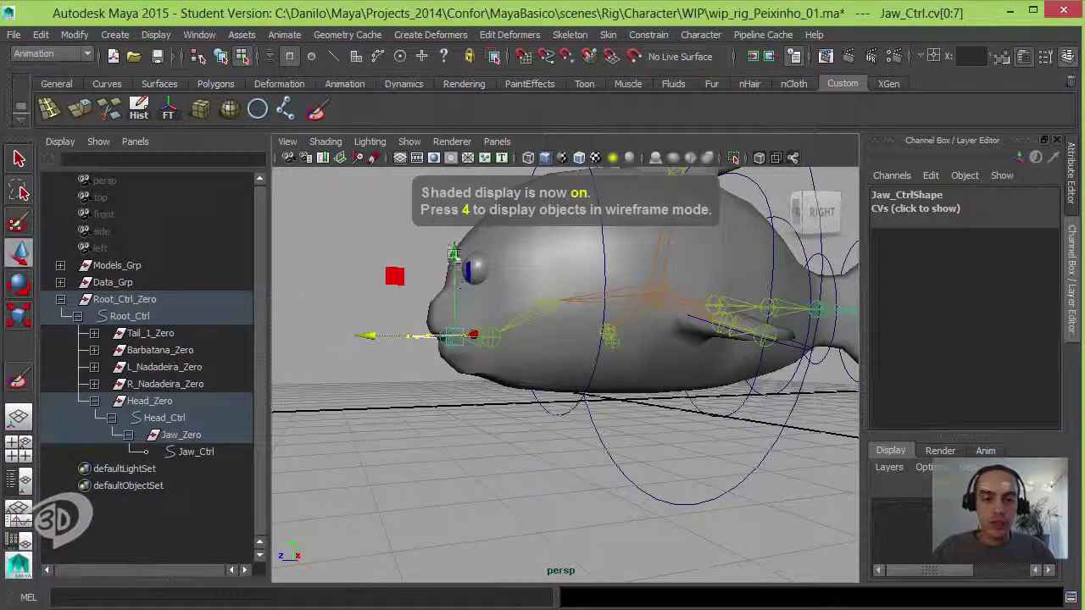
mouse_move(462, 272)
alt+mouse_down()
mouse_move(371, 346)
mouse_move(460, 412)
mouse_move(557, 416)
mouse_move(553, 397)
mouse_move(441, 399)
alt+mouse_up()
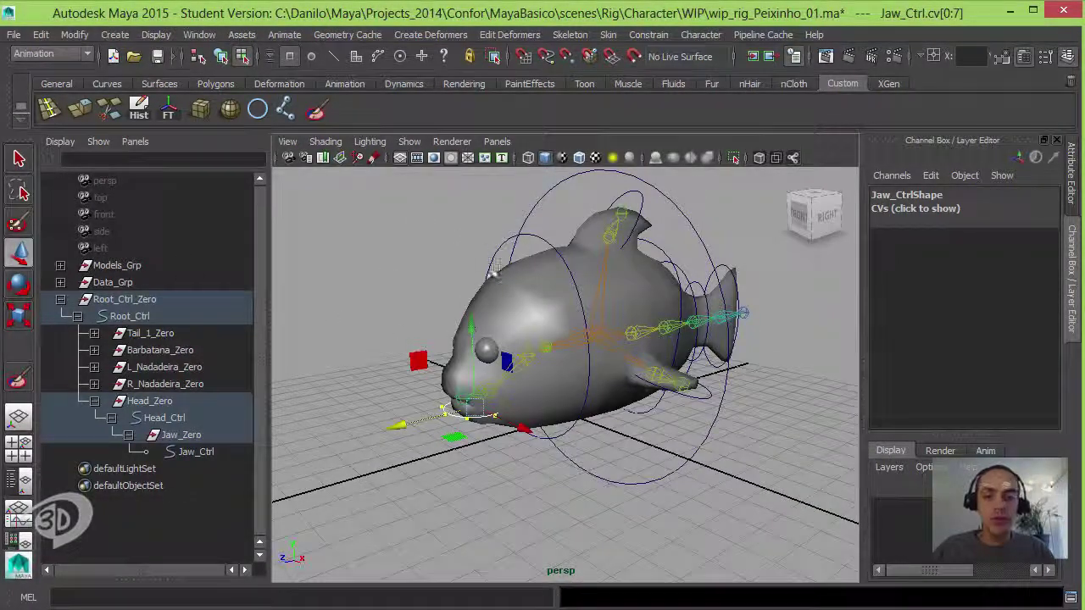
click(452, 296)
mouse_move(453, 296)
alt+mouse_down()
mouse_move(481, 387)
mouse_move(543, 370)
mouse_move(507, 222)
alt+mouse_up()
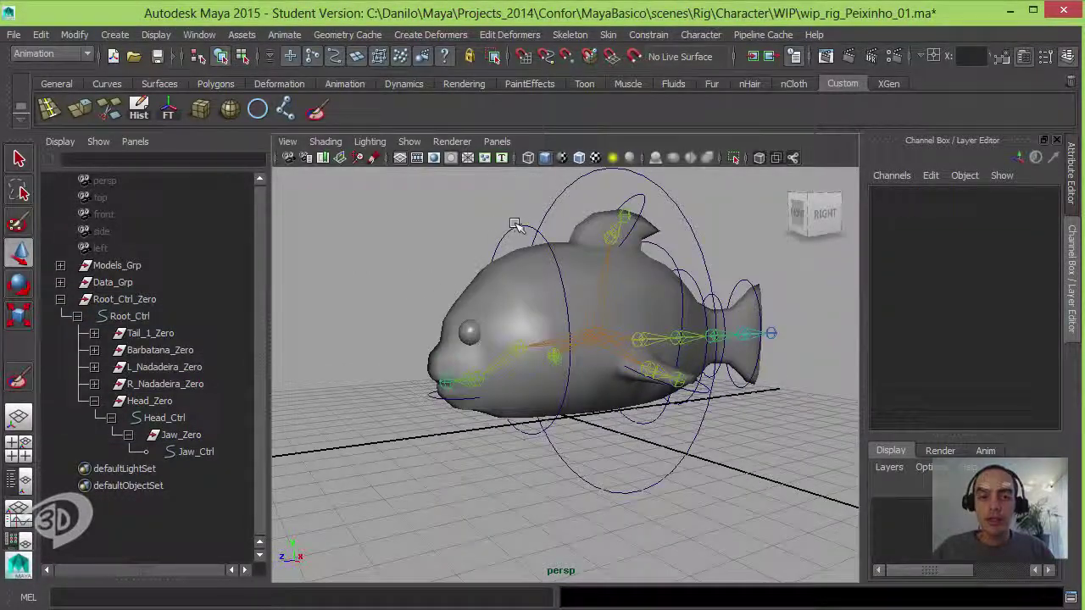
click(515, 225)
key(e)
drag(518, 308, 491, 322)
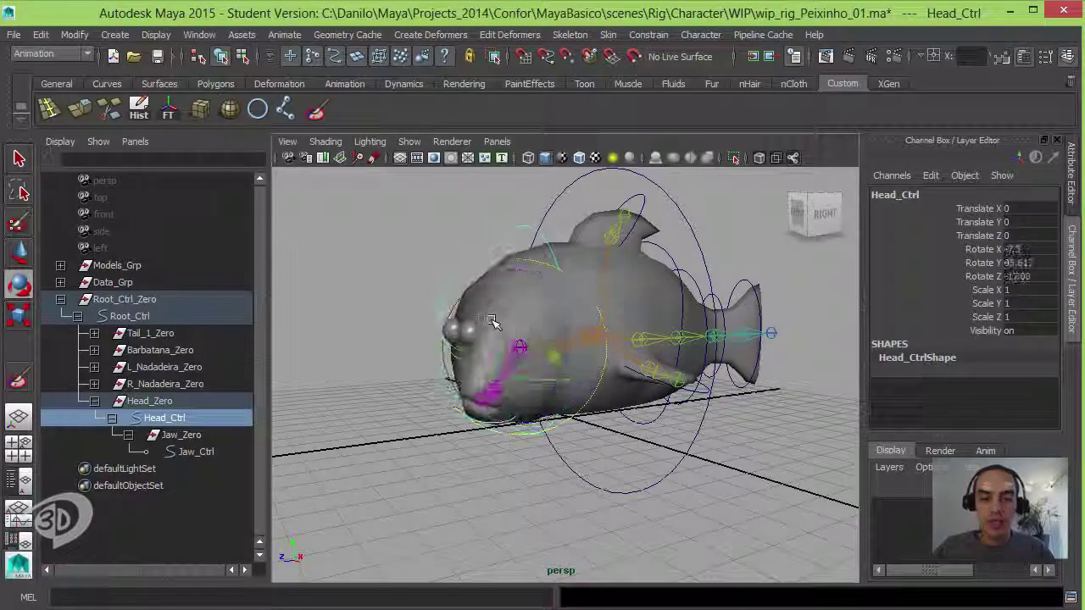
key(ctrl+z)
key(ctrl+z)
key(ctrl+z)
key(ctrl+z)
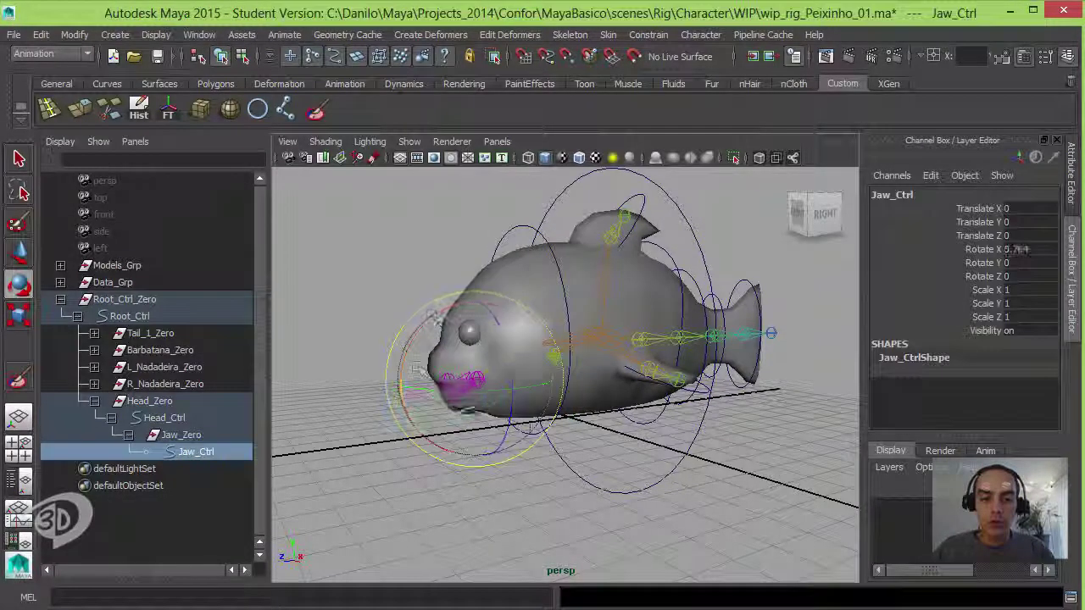
key(ctrl+z)
mouse_move(426, 354)
alt+mouse_down()
mouse_move(617, 320)
mouse_move(560, 339)
alt+mouse_up()
key(ctrl+z)
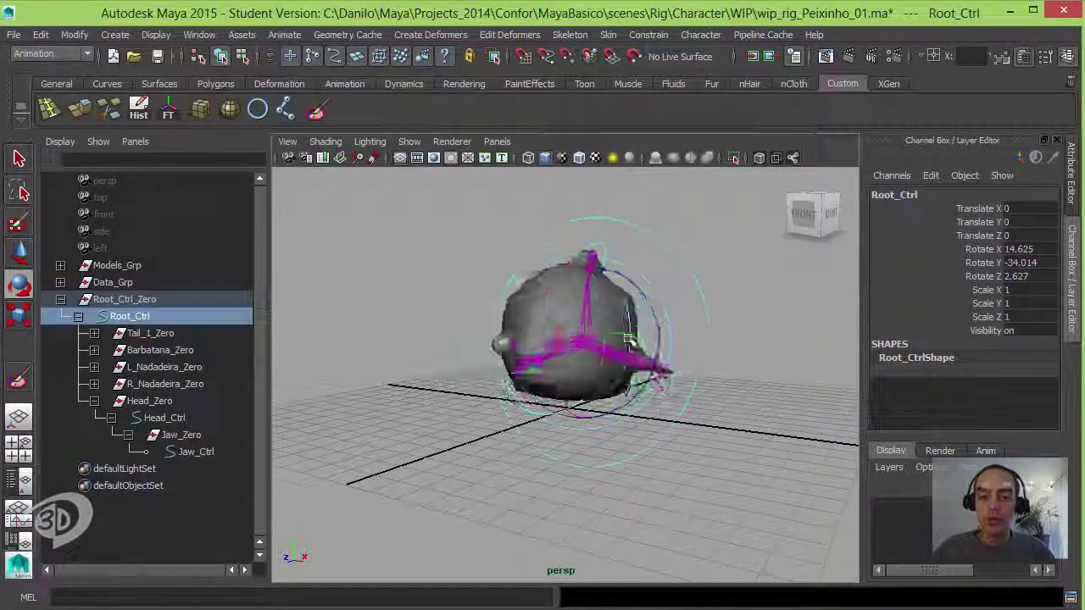
key(ctrl+z)
key(ctrl+z)
mouse_move(690, 230)
alt+mouse_down()
mouse_move(598, 238)
mouse_move(697, 312)
mouse_move(673, 315)
mouse_move(702, 303)
alt+mouse_up()
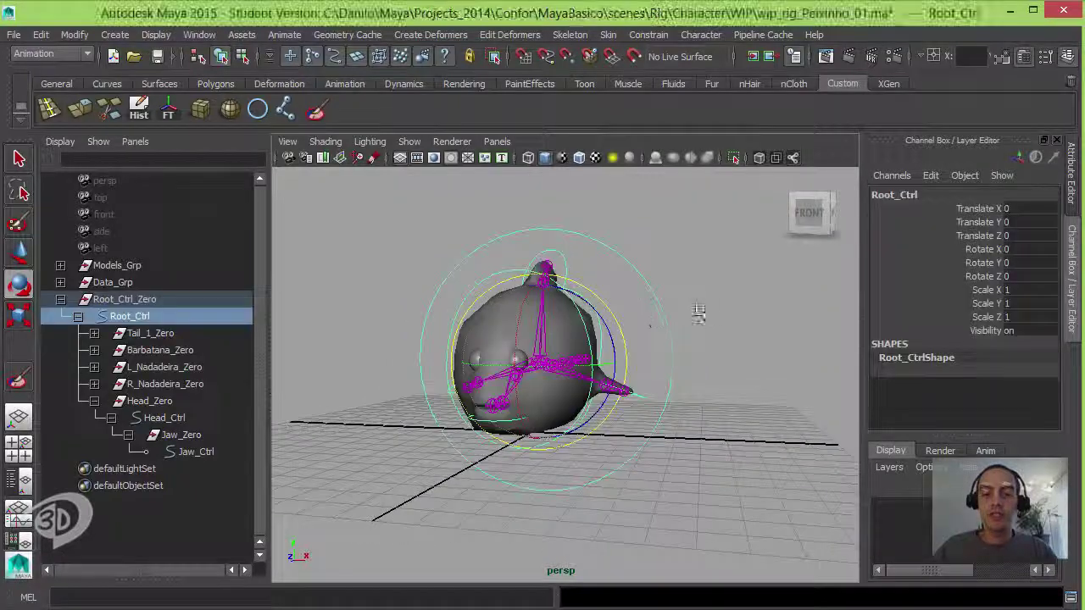
click(642, 254)
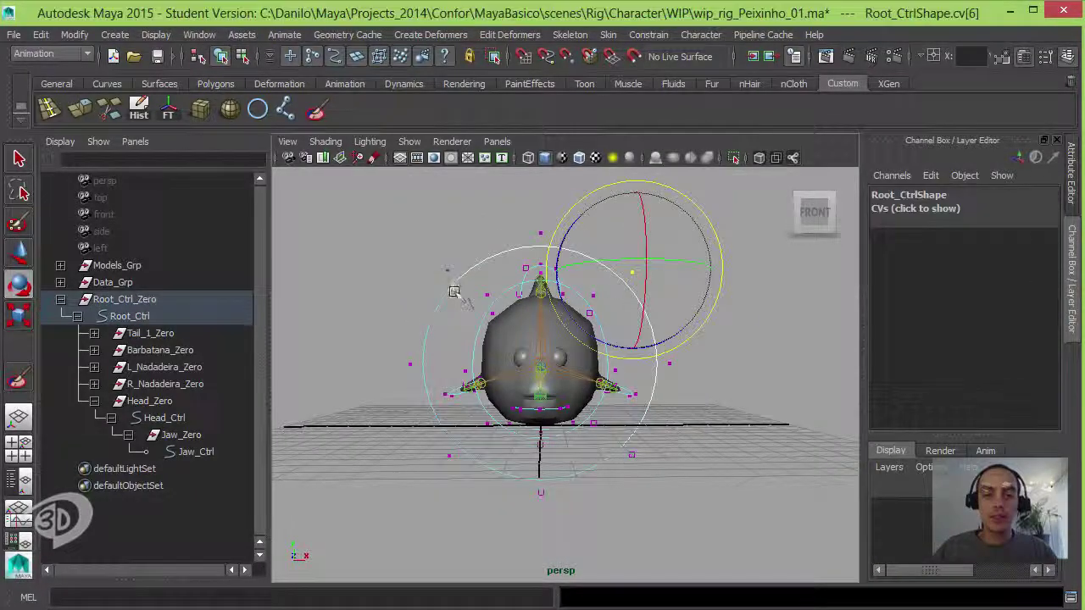
Scale and move Root_Ctrl's CVs, pulling the top point up around the fin.
key(r)
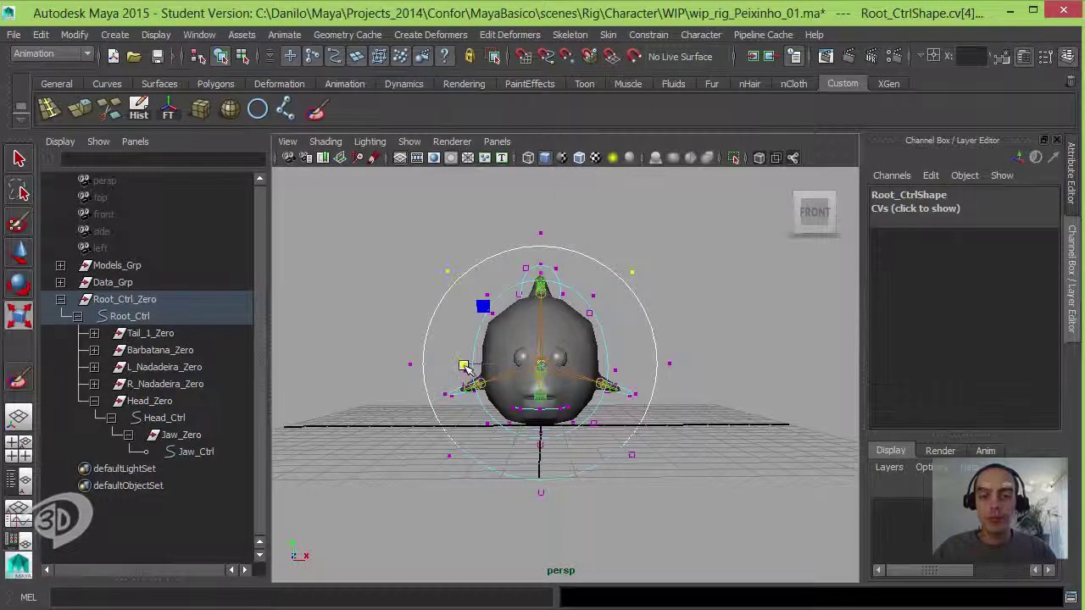
key(w)
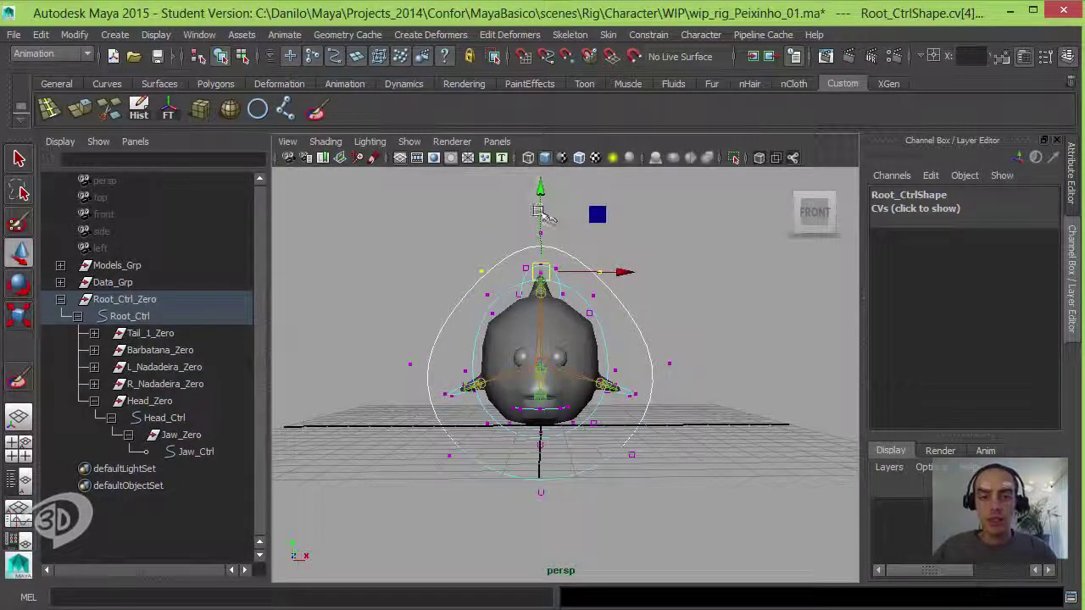
mouse_move(551, 265)
alt+mouse_down()
mouse_move(564, 452)
mouse_move(542, 320)
mouse_move(629, 278)
alt+mouse_up()
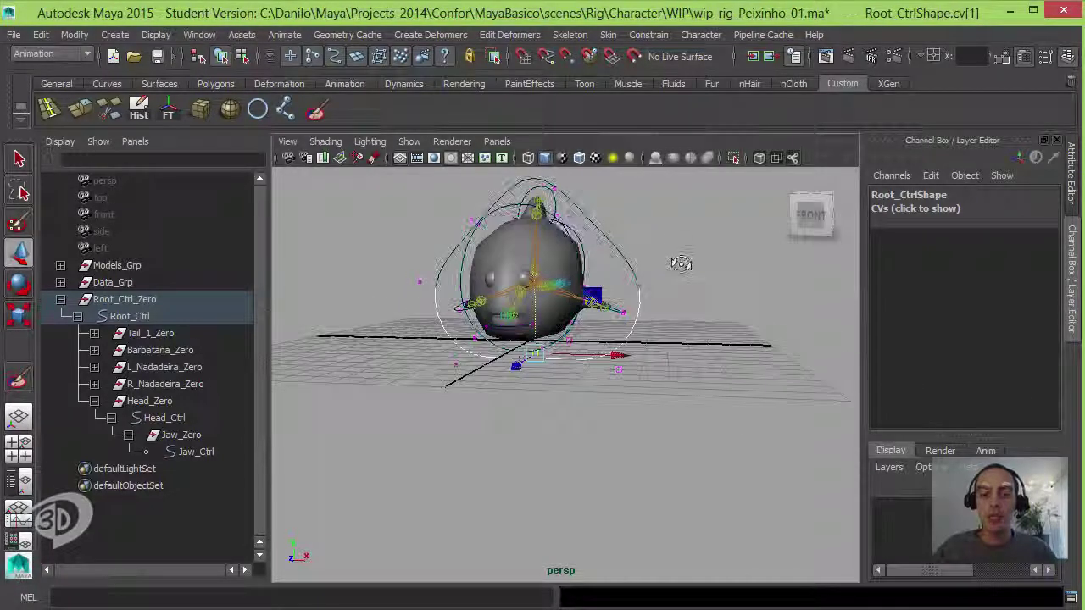
click(629, 279)
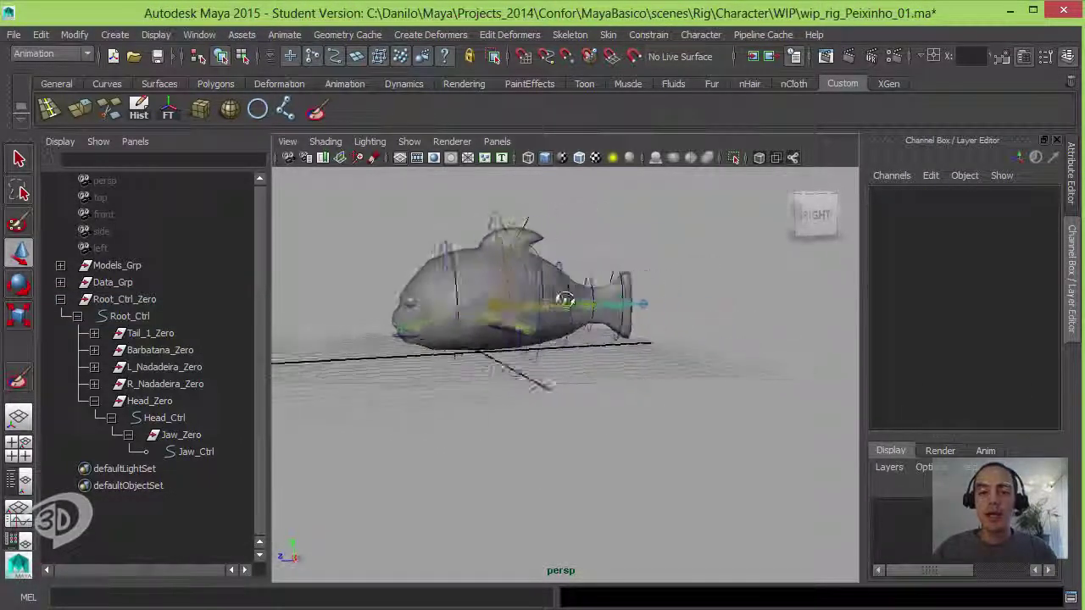
mouse_move(629, 278)
alt+mouse_down()
mouse_move(501, 298)
mouse_move(483, 372)
alt+mouse_up()
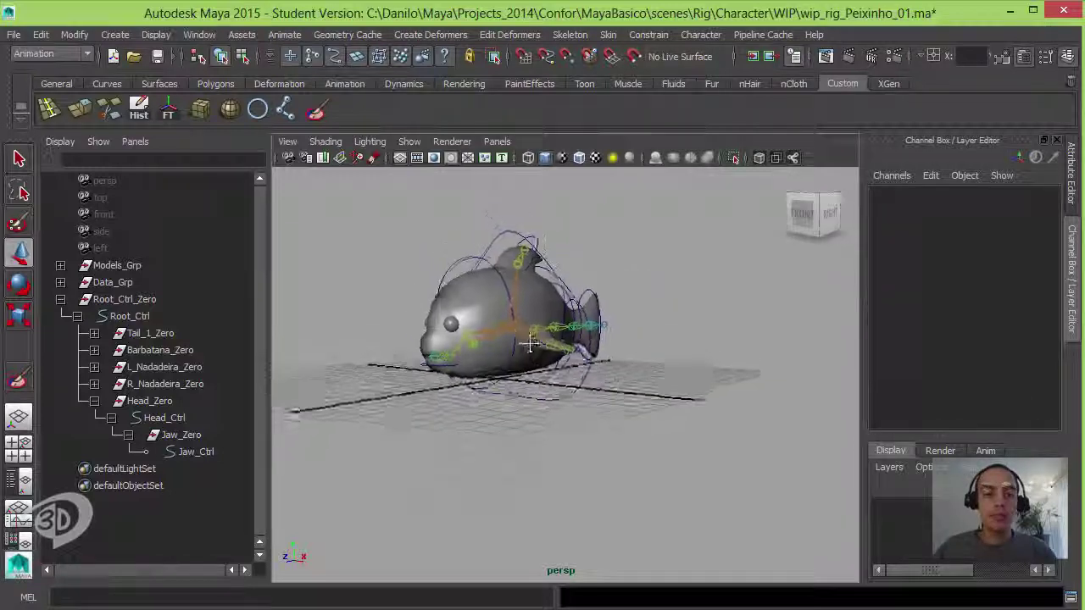
Create a NURBS circle at the origin and rename it Master_Ctrl.
click(60, 300)
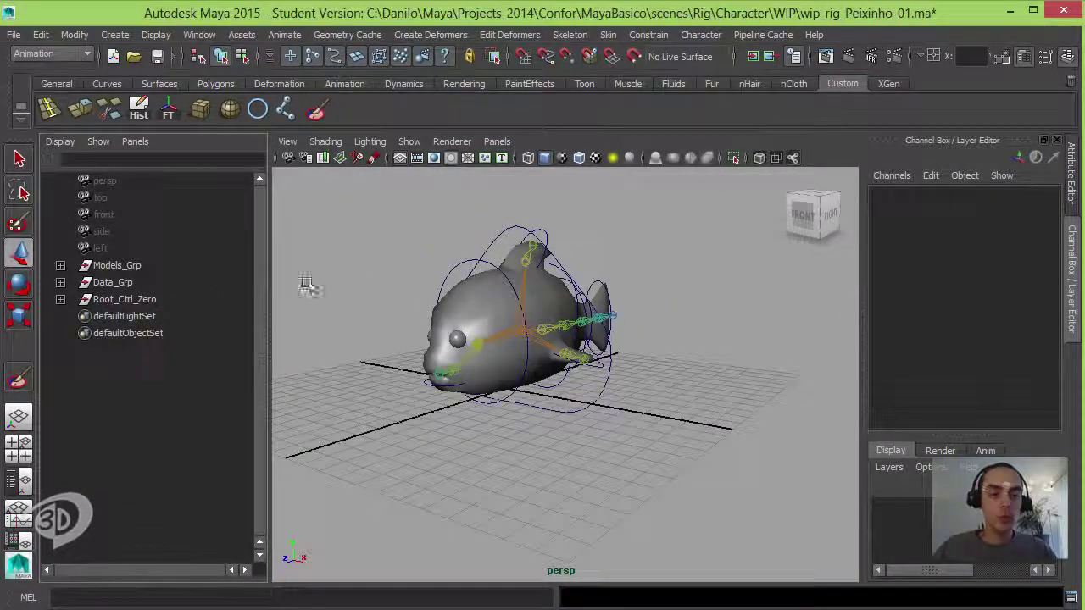
click(258, 108)
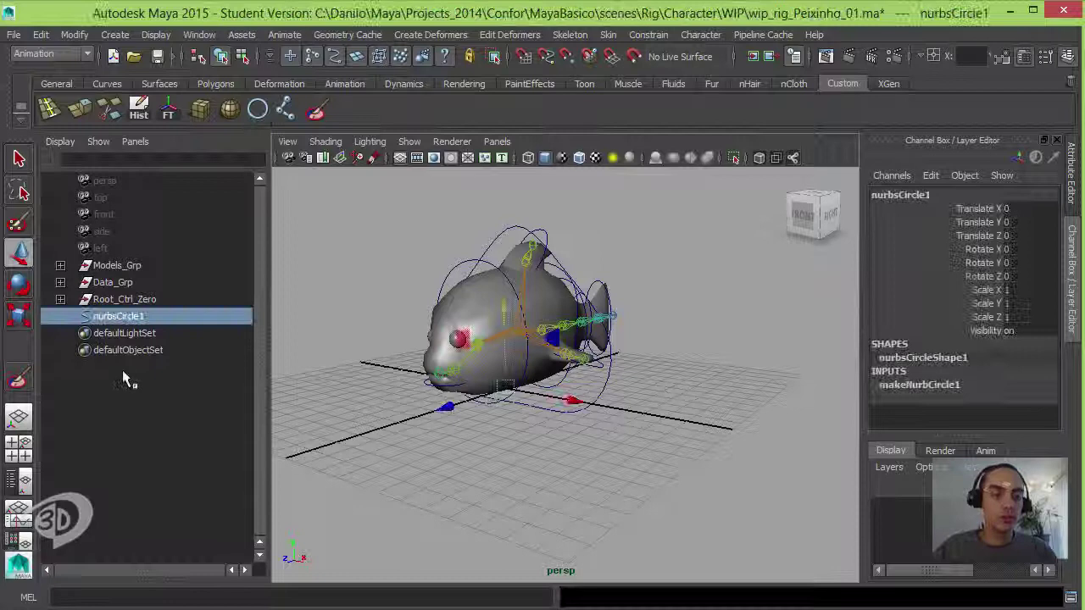
double_click(123, 318)
text(Master_Ctrl)
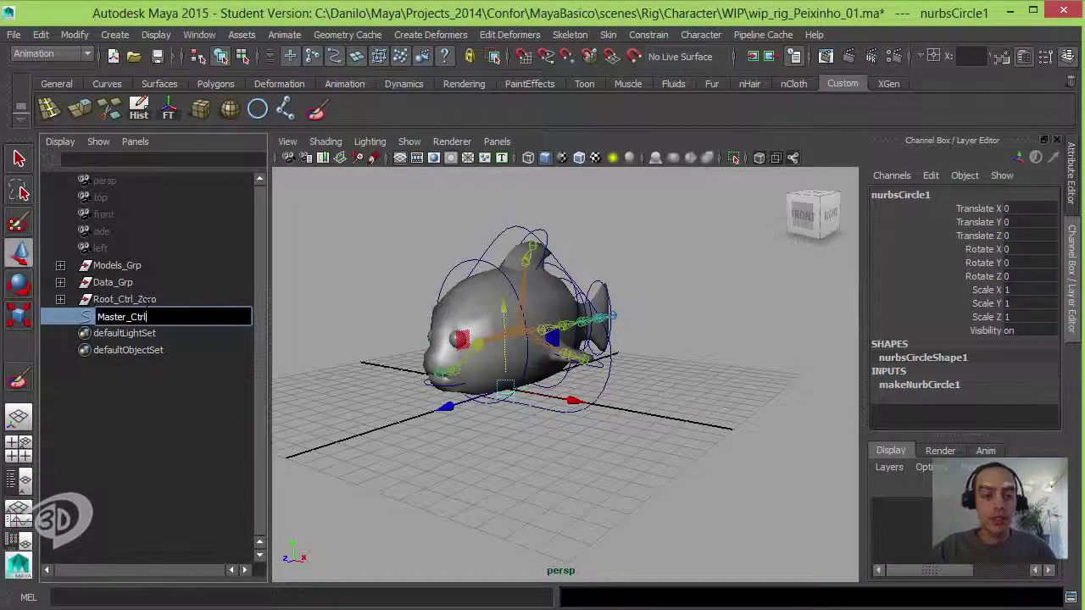
key(Return)
Inspect the new circle beneath the fish and undo an unintended pose change.
mouse_move(500, 347)
alt+mouse_down()
mouse_move(553, 385)
mouse_move(523, 321)
alt+mouse_up()
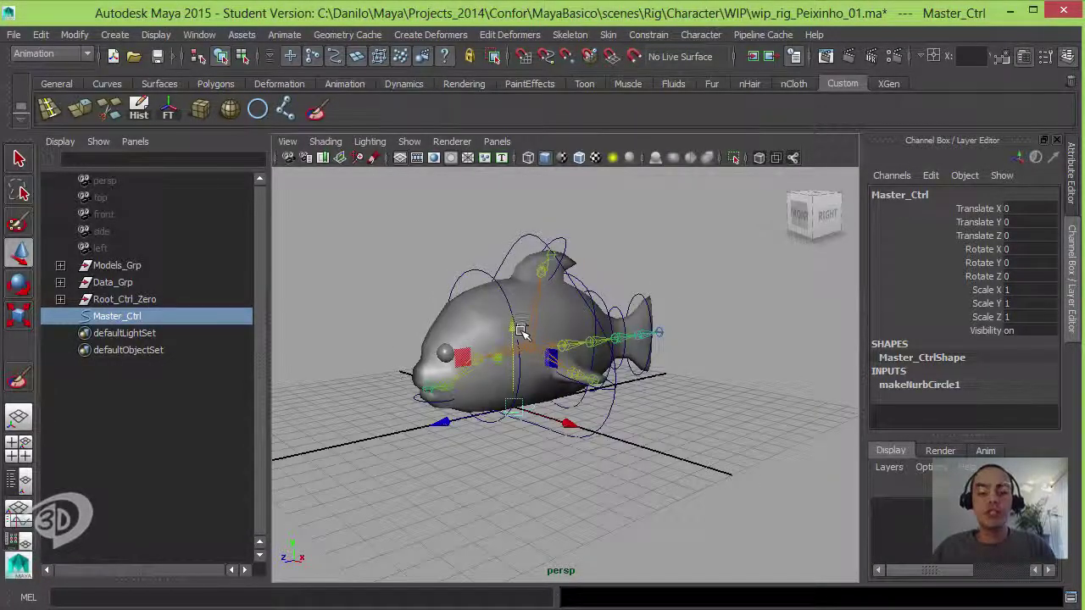
alt+drag(536, 331, 530, 345)
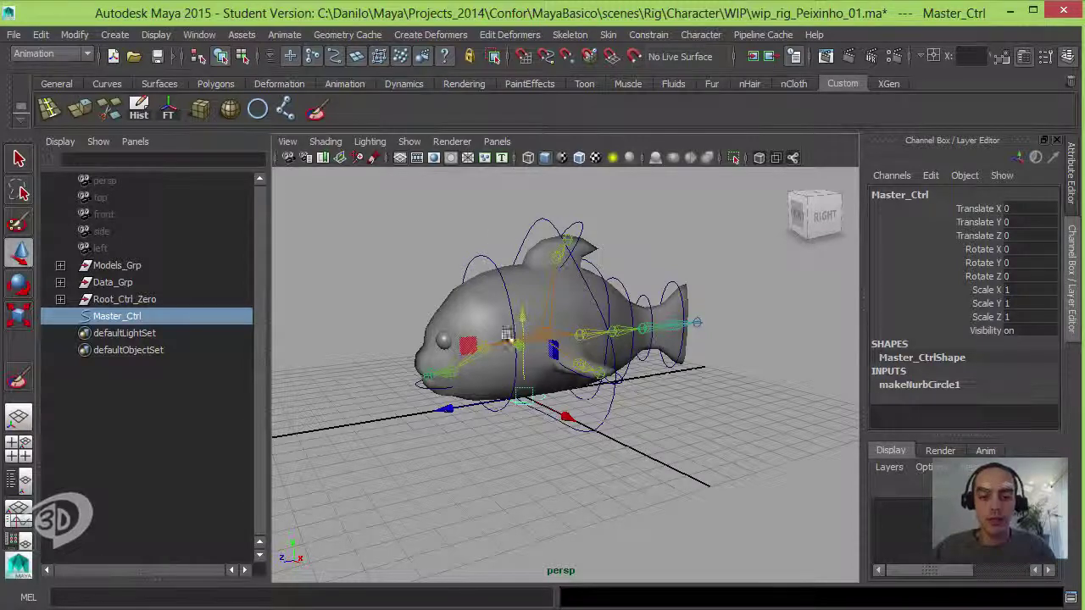
alt+drag(507, 336, 542, 330)
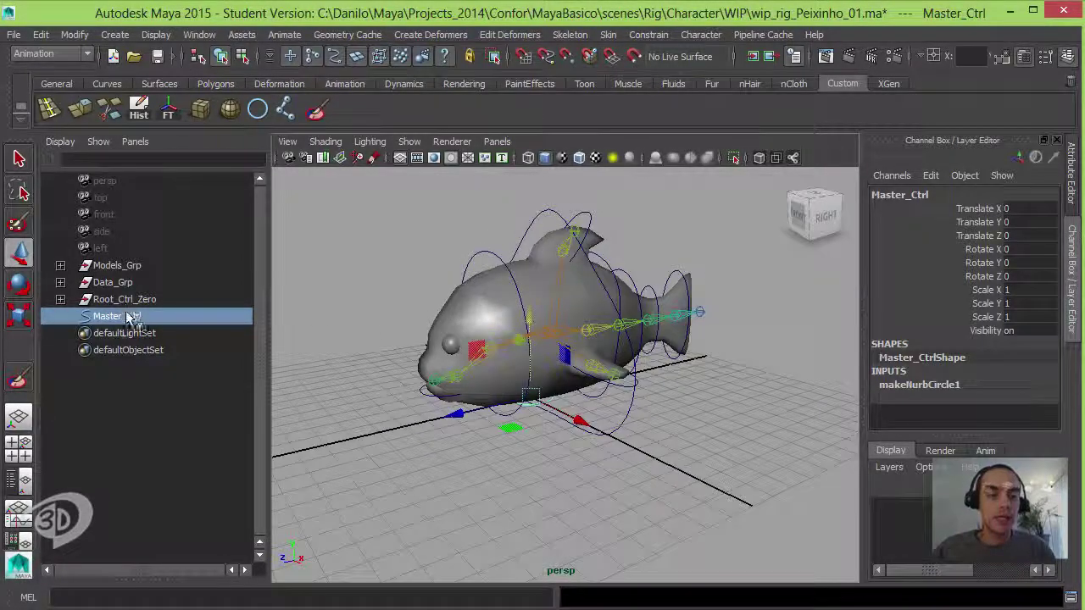
click(60, 299)
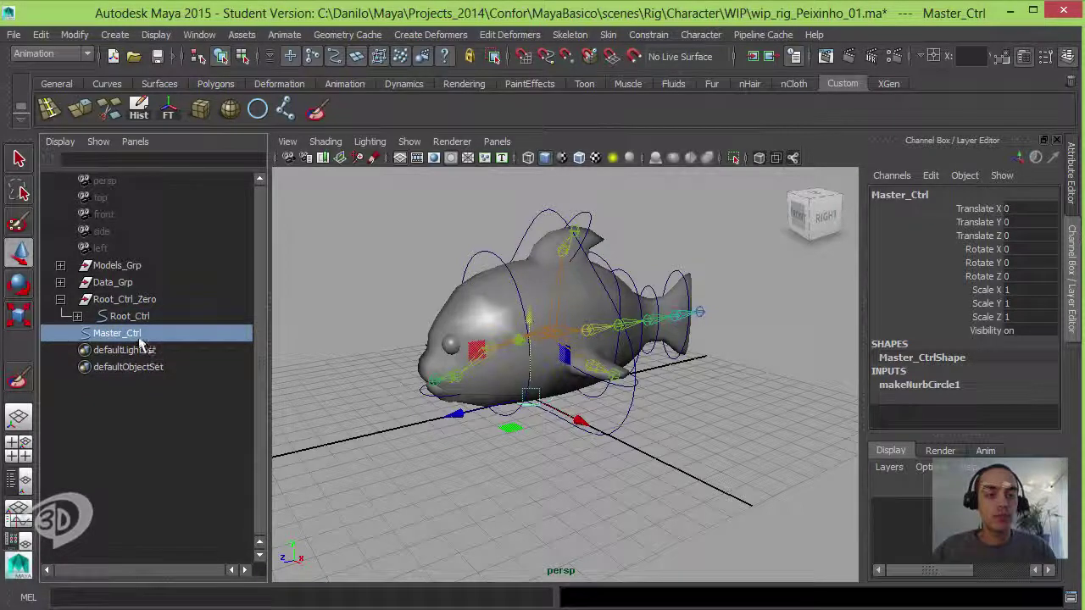
key(ctrl+z)
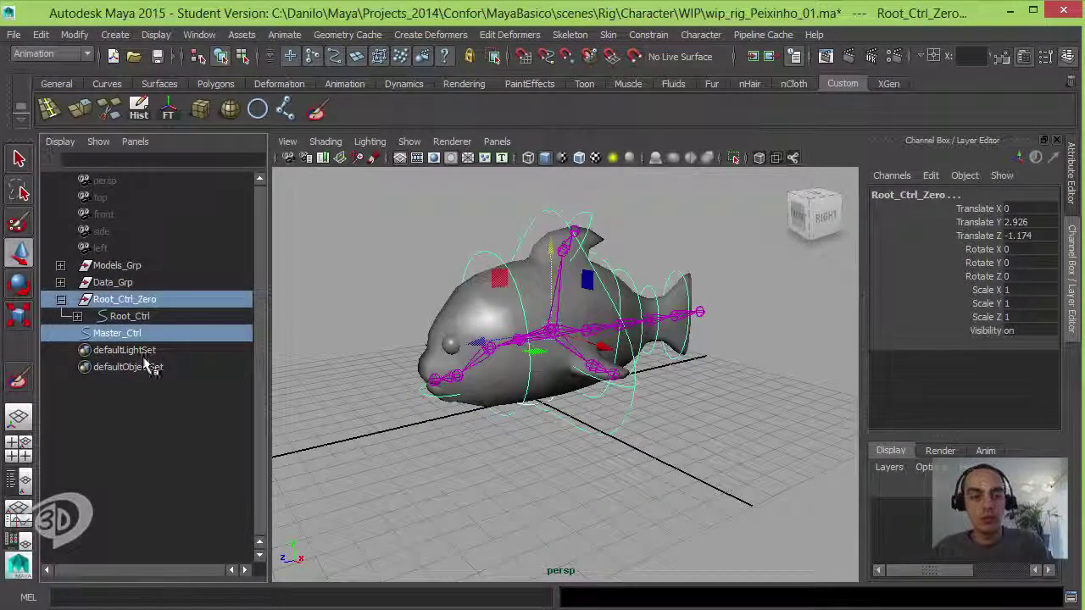
key(ctrl+z)
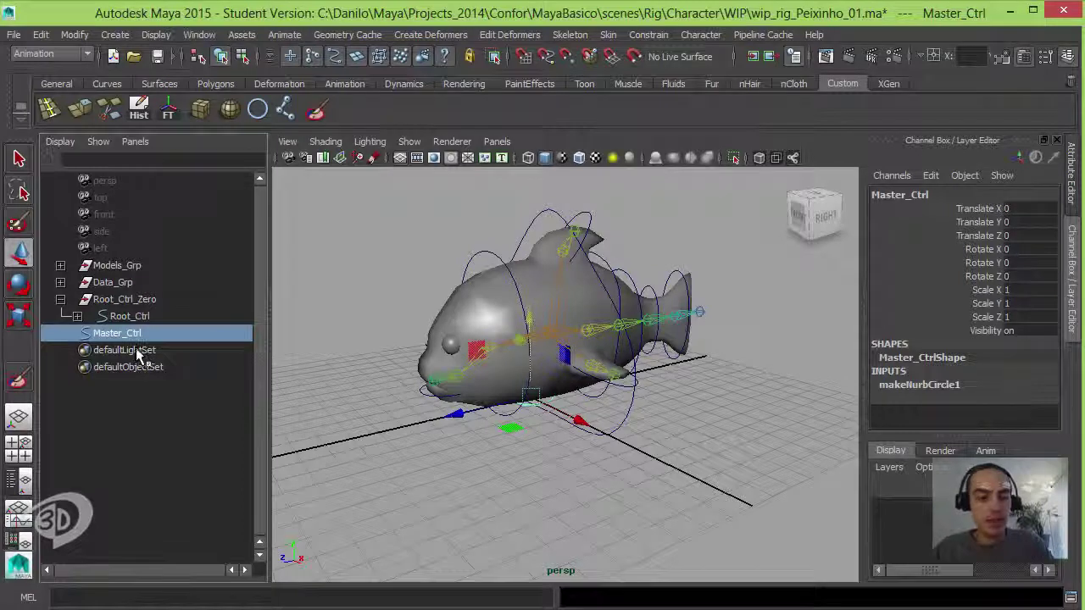
Group Master_Ctrl and name the new group Master_Zero.
key(ctrl+g)
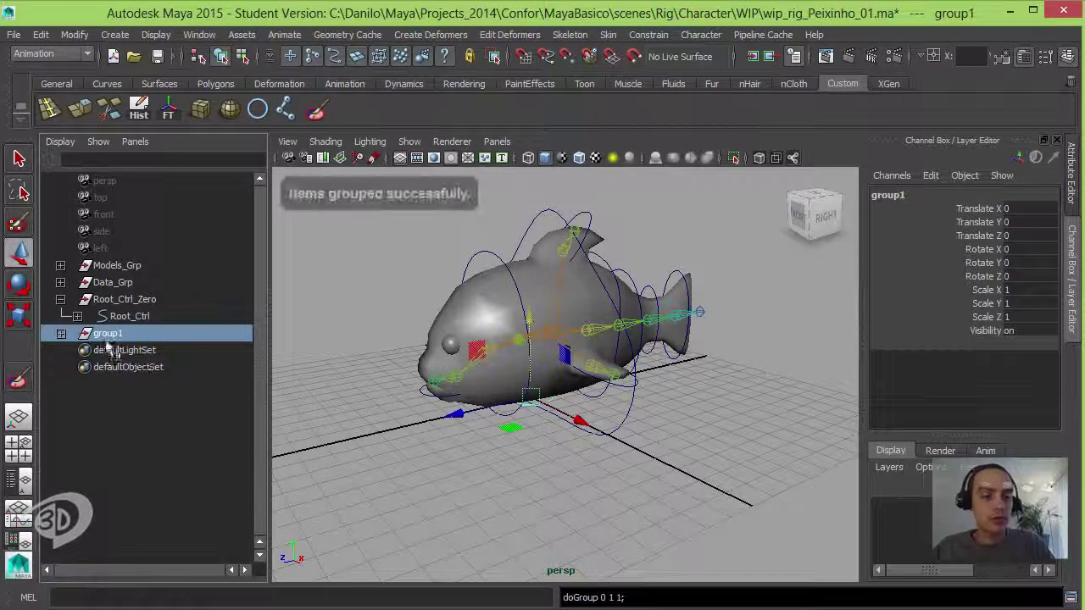
click(61, 333)
double_click(107, 333)
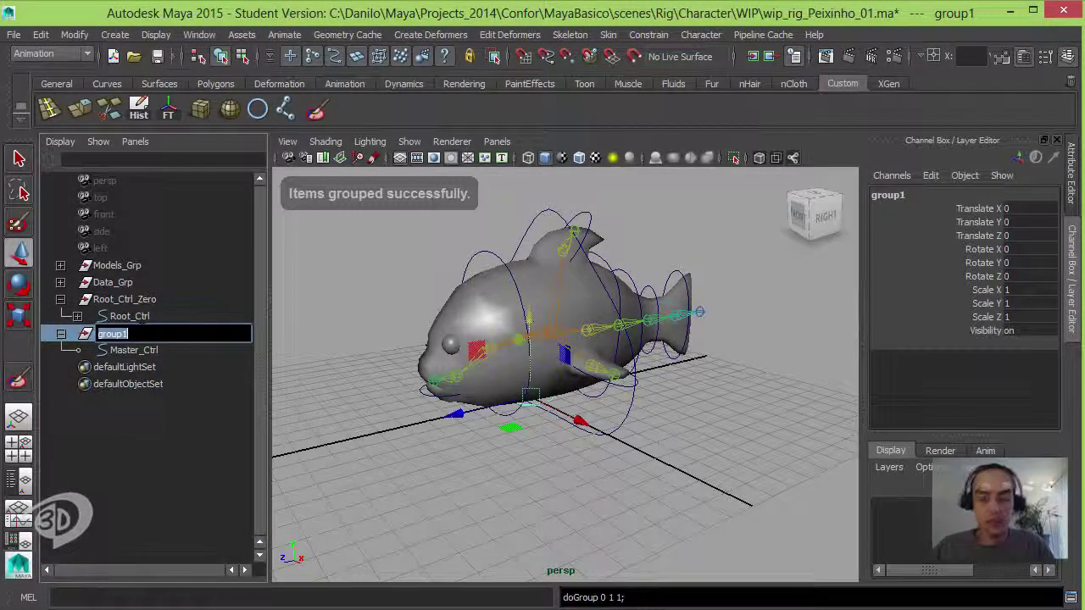
text(Master_Zero)
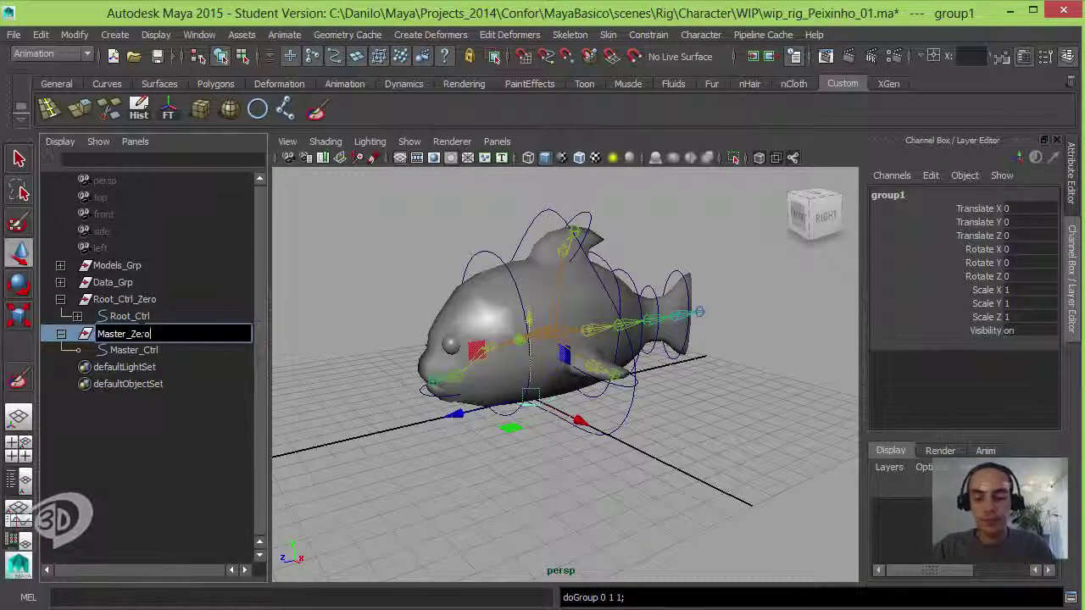
key(Return)
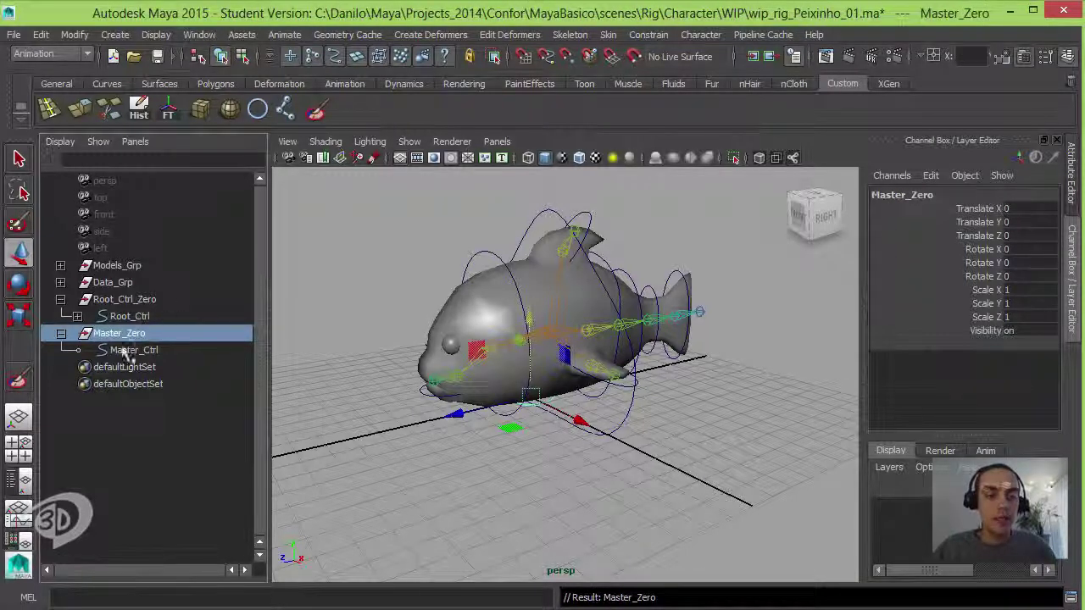
Move Master_Zero up to the rig's joints at Translate Y 2.926, Z -1.174.
scroll(536, 345, up, 3)
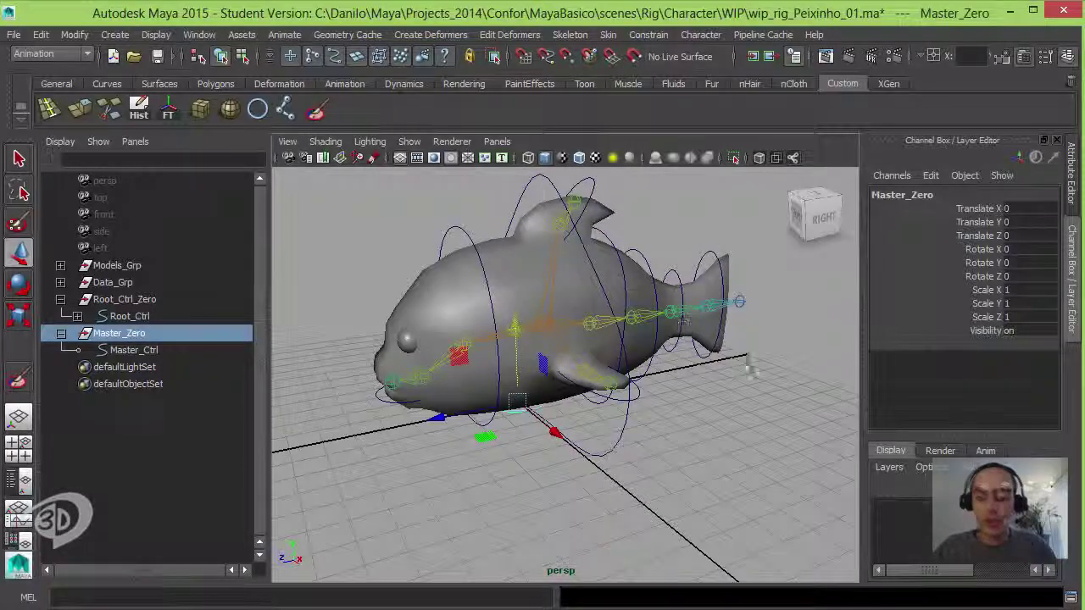
scroll(575, 331, up, 1)
scroll(575, 330, up, 3)
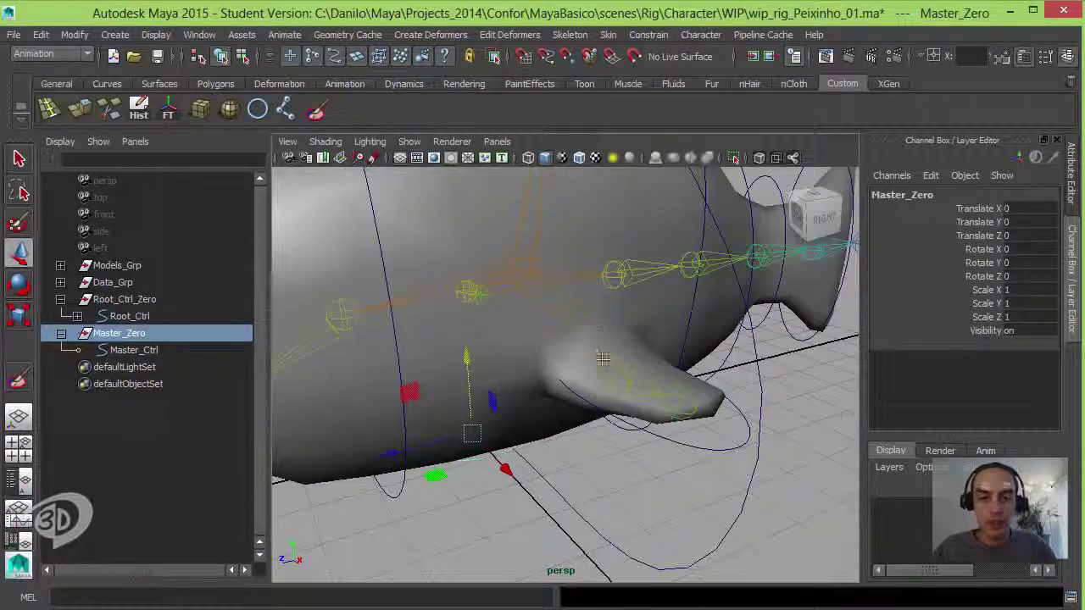
scroll(576, 331, up, 3)
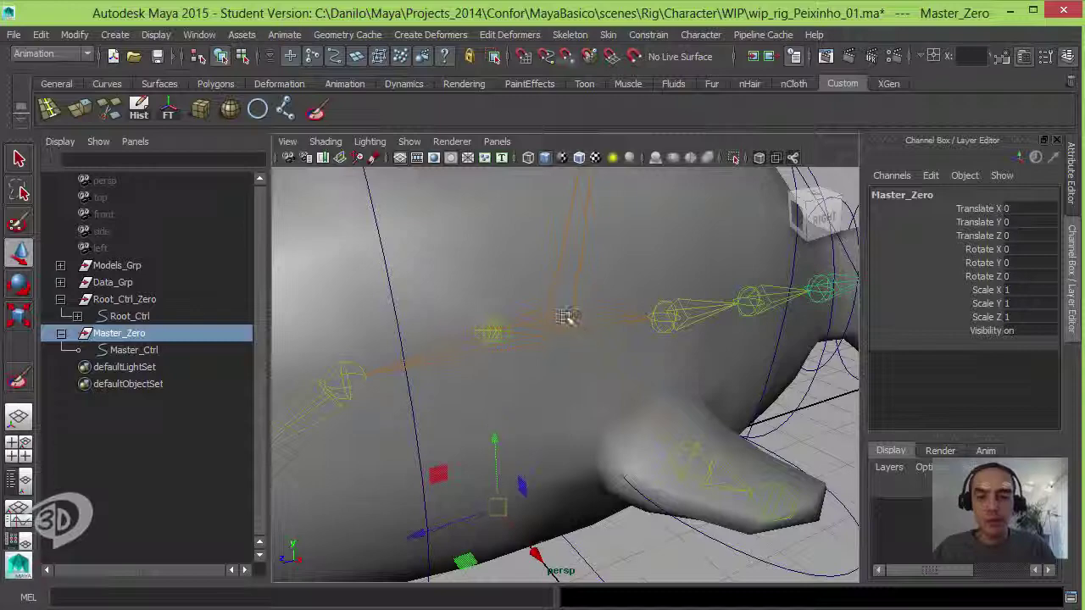
middle_drag(565, 317, 642, 322)
mouse_move(642, 322)
alt+mouse_down()
mouse_move(710, 351)
mouse_move(590, 321)
mouse_move(346, 328)
alt+mouse_up()
scroll(709, 351, down, 3)
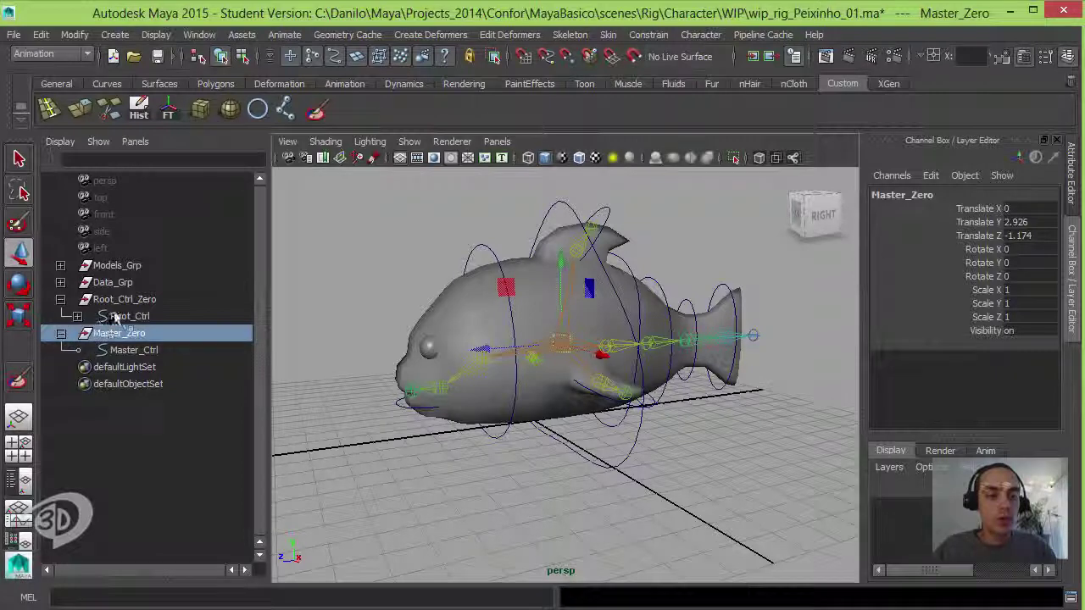
Parent Root_Ctrl_Zero under Master_Ctrl and collapse the hierarchy.
click(124, 301)
ctrl+click(135, 351)
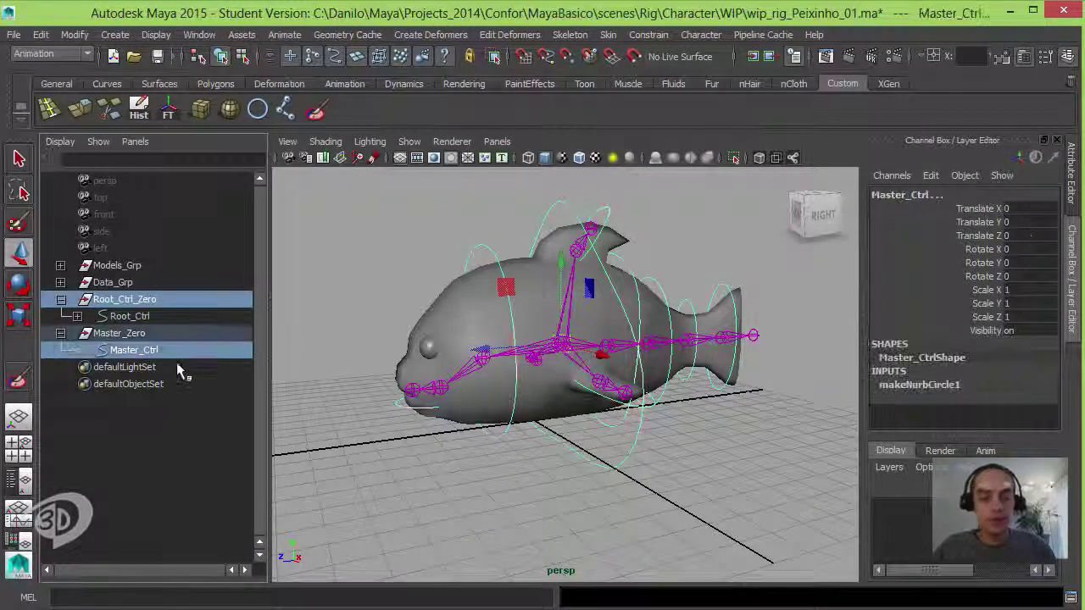
key(p)
shift+click(77, 316)
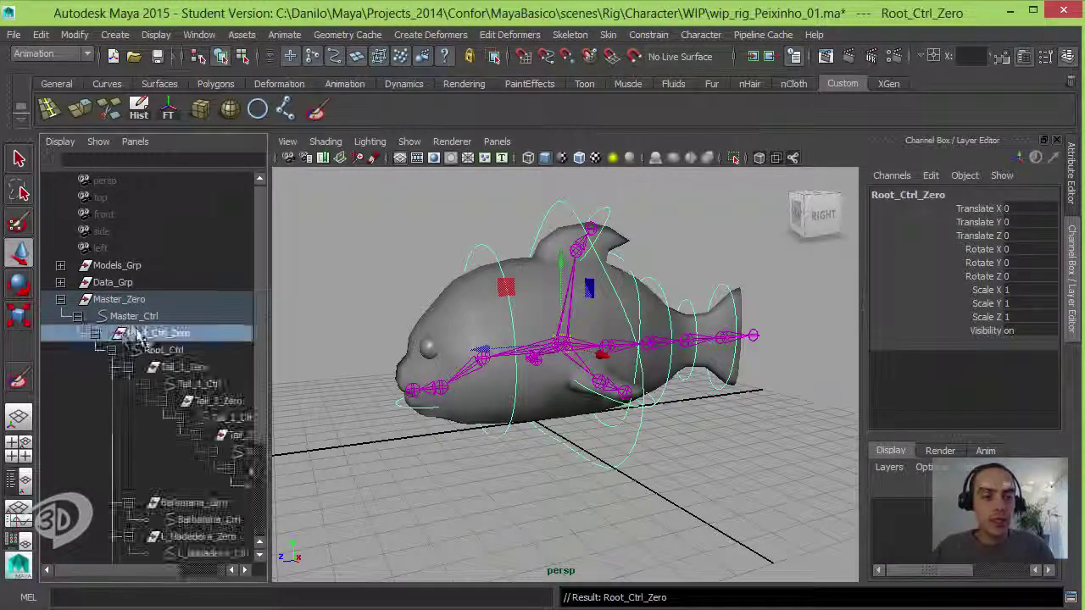
click(95, 333)
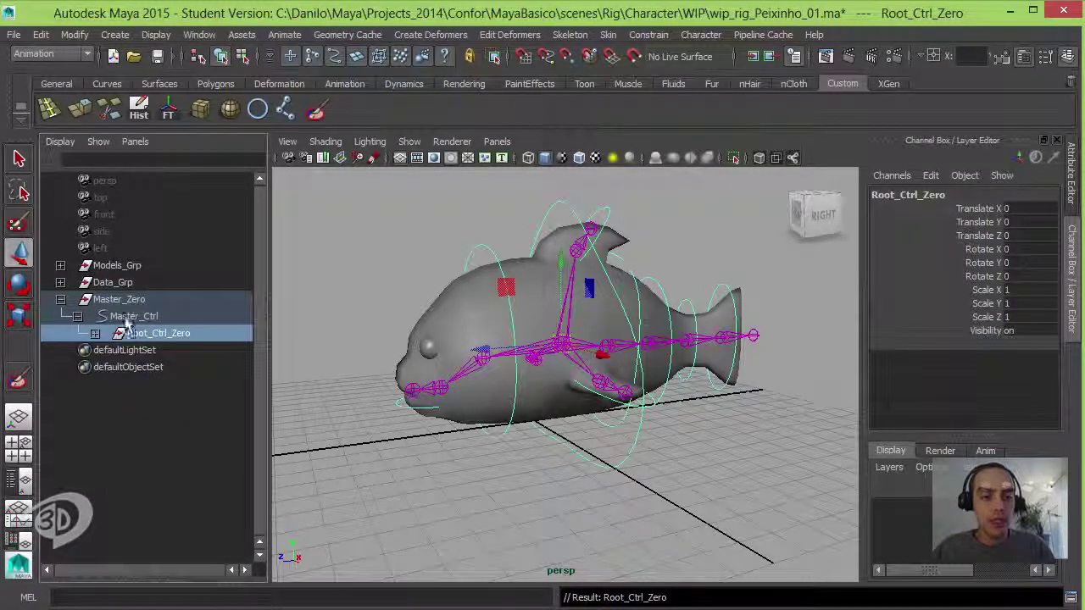
Select Master_Ctrl and step down to its shape node.
click(133, 316)
alt+drag(364, 275, 400, 271)
key(ctrl+z)
key(ctrl+z)
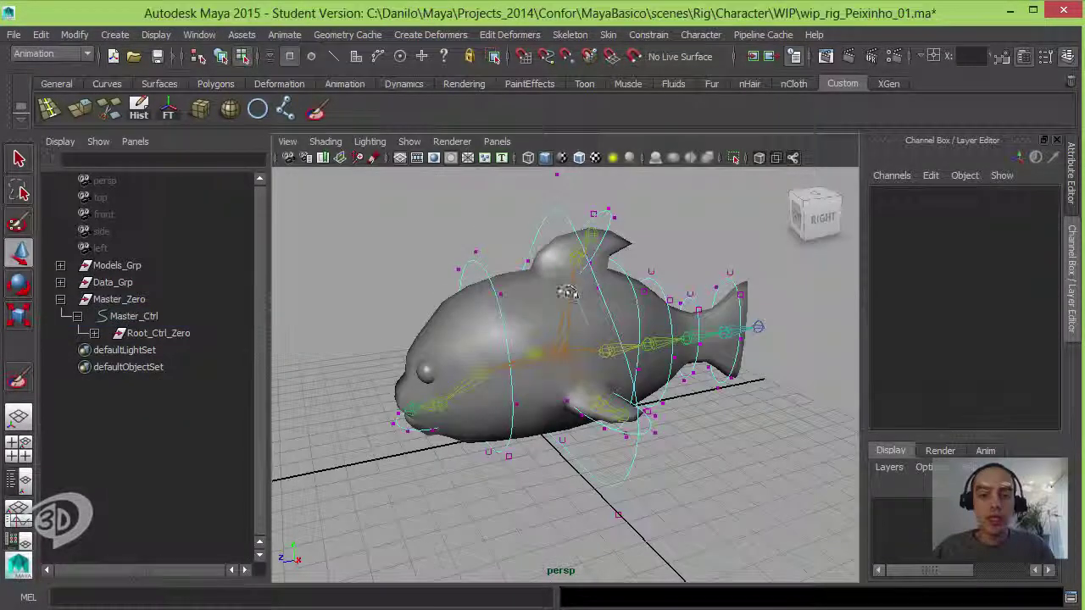
key(ctrl+z)
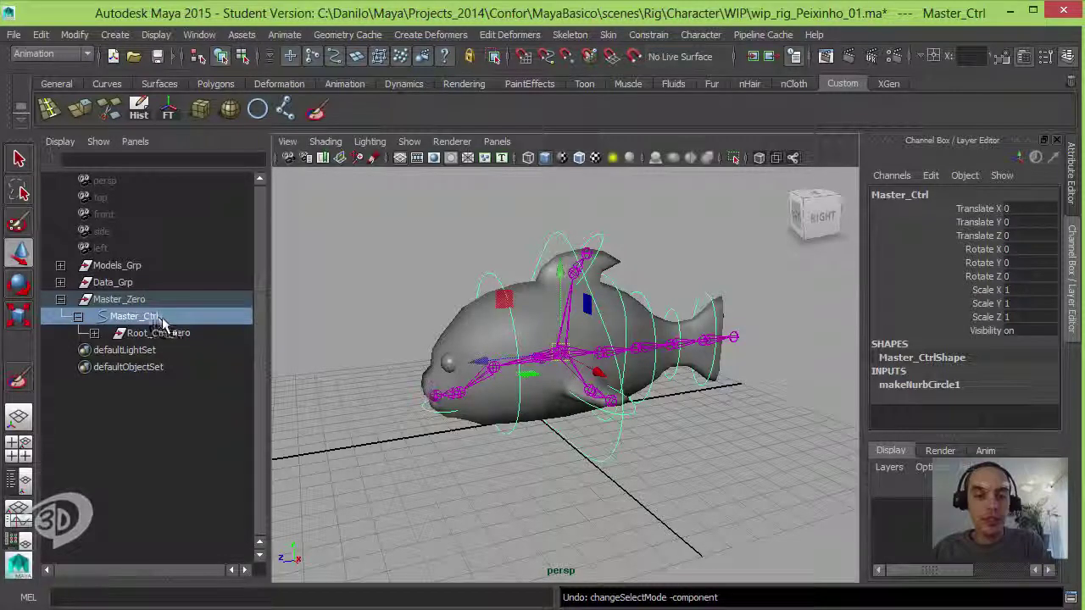
key(Down)
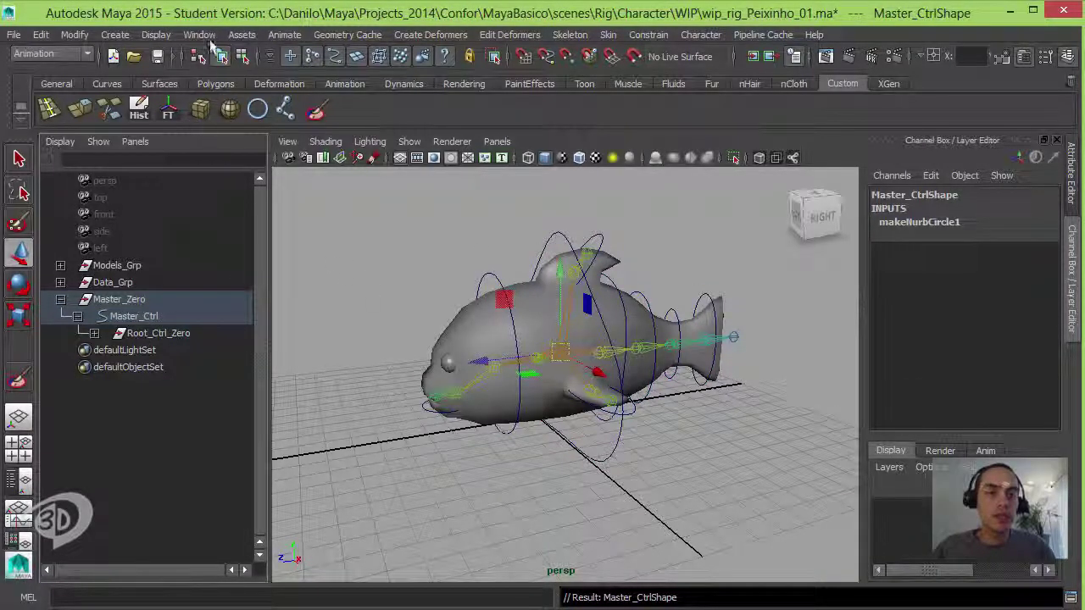
Scale Master_Ctrl's CVs into a wide flat ring lowered onto the ground around the fish.
click(241, 56)
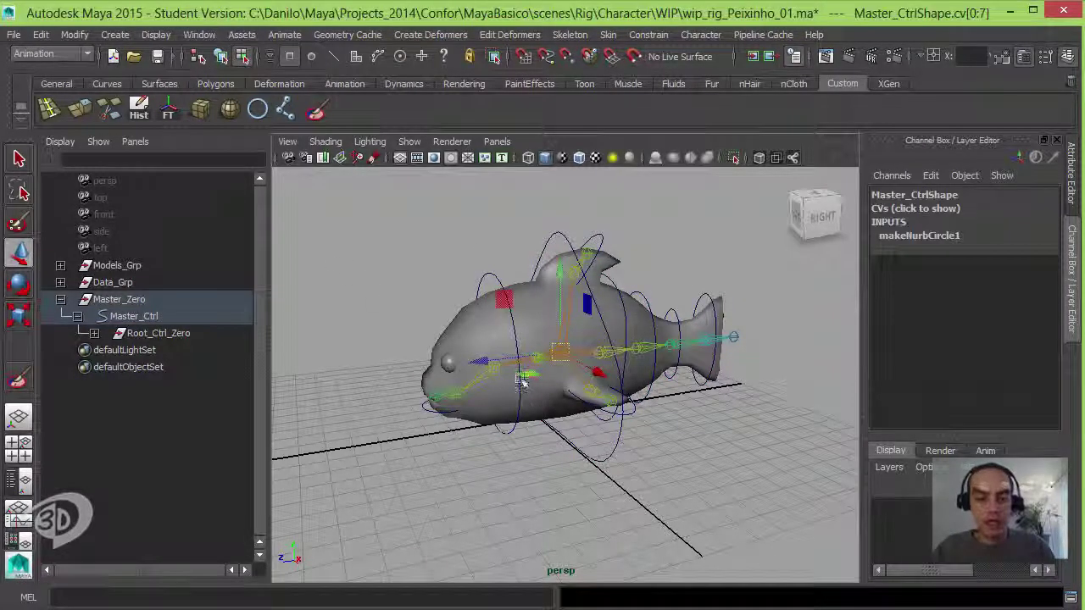
key(r)
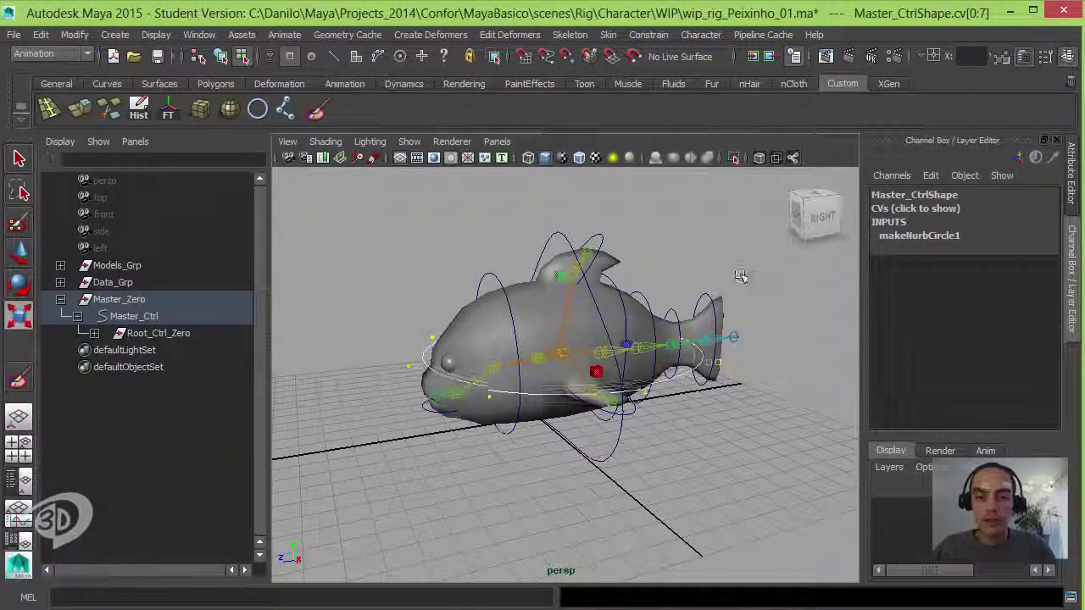
click(814, 217)
mouse_move(542, 339)
alt+mouse_down()
mouse_move(644, 373)
mouse_move(637, 352)
alt+mouse_up()
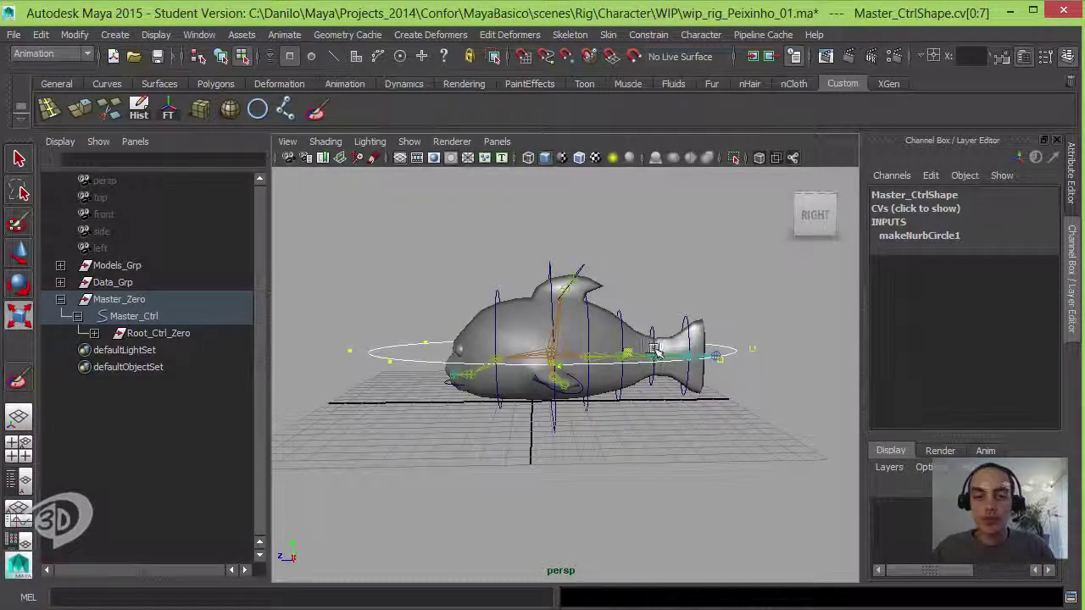
mouse_move(654, 354)
alt+mouse_down()
mouse_move(477, 392)
mouse_move(544, 337)
mouse_move(585, 263)
alt+mouse_up()
key(w)
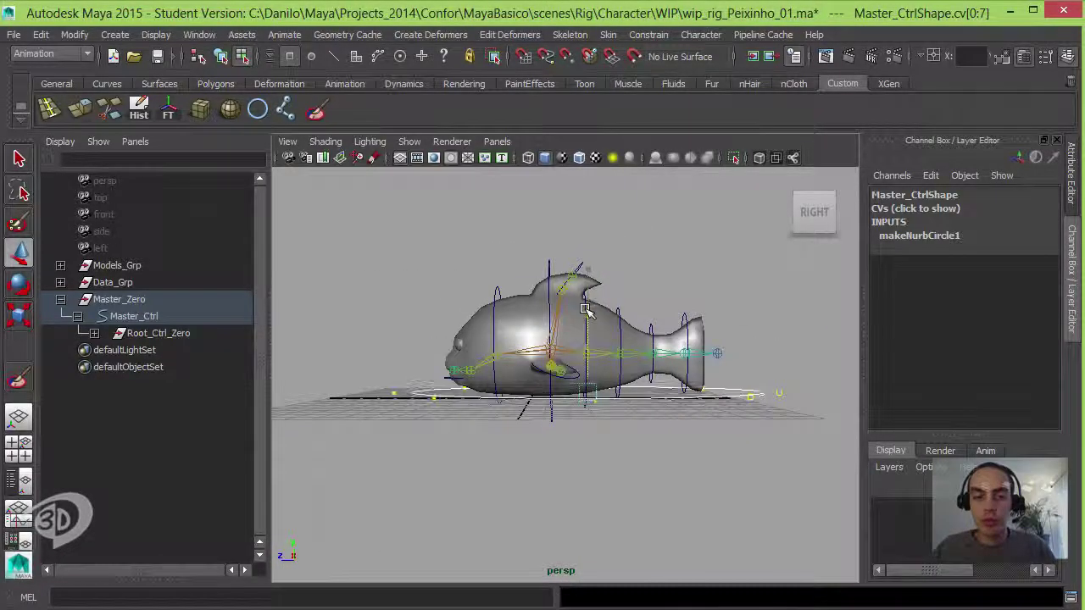
mouse_move(585, 311)
alt+mouse_down()
mouse_move(506, 405)
mouse_move(521, 327)
mouse_move(712, 363)
mouse_move(707, 376)
mouse_move(609, 396)
mouse_move(659, 274)
mouse_move(604, 320)
mouse_move(635, 291)
mouse_move(673, 297)
mouse_move(636, 286)
mouse_move(657, 296)
mouse_move(644, 301)
alt+mouse_up()
click(721, 359)
click(707, 375)
click(609, 396)
Select the master ground circle and show Master_CtrlShape in the Attribute Editor.
click(60, 299)
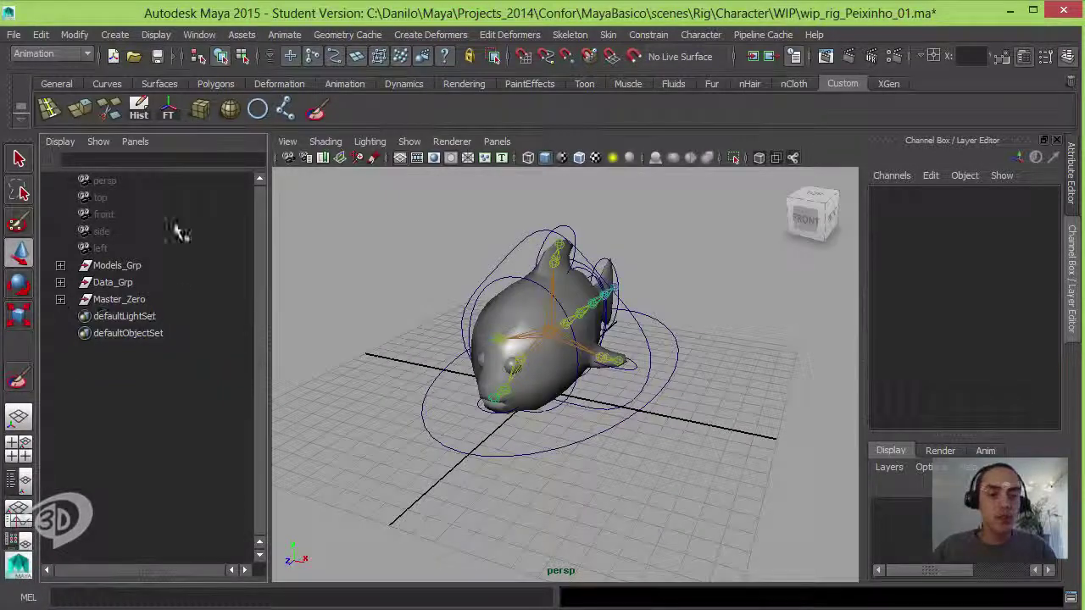
mouse_move(542, 280)
alt+mouse_down()
mouse_move(453, 278)
mouse_move(547, 386)
alt+mouse_up()
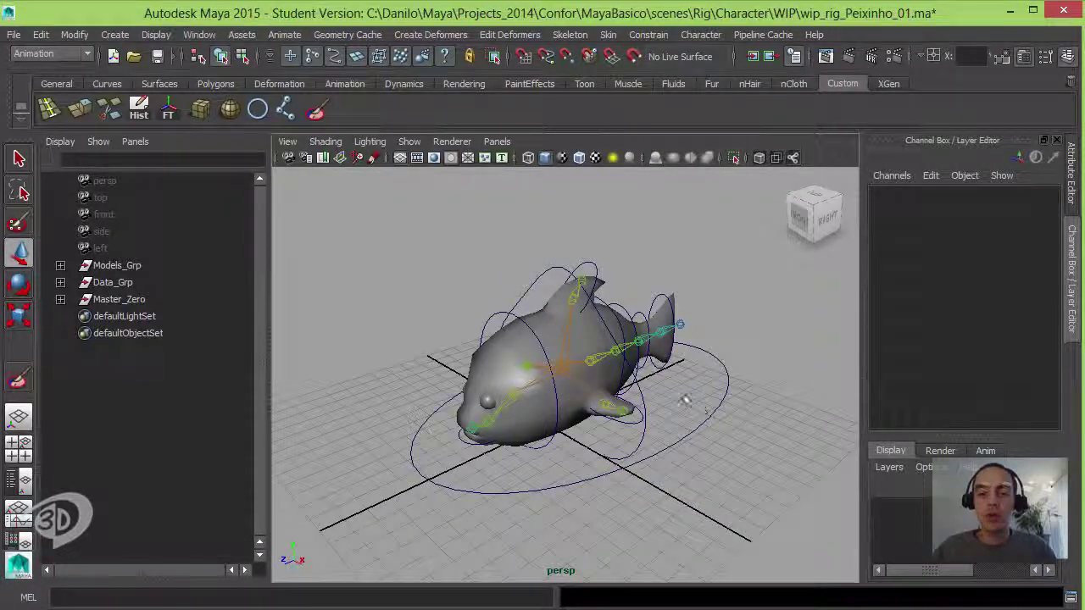
alt+drag(685, 401, 568, 308)
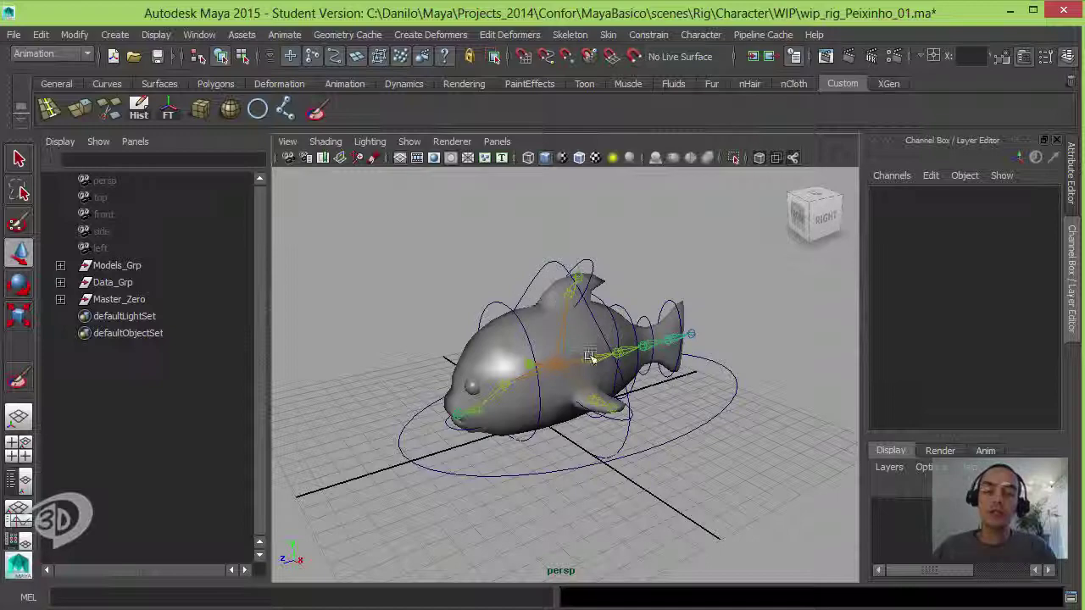
mouse_move(591, 357)
alt+mouse_down()
mouse_move(610, 339)
mouse_move(644, 364)
alt+mouse_up()
click(712, 440)
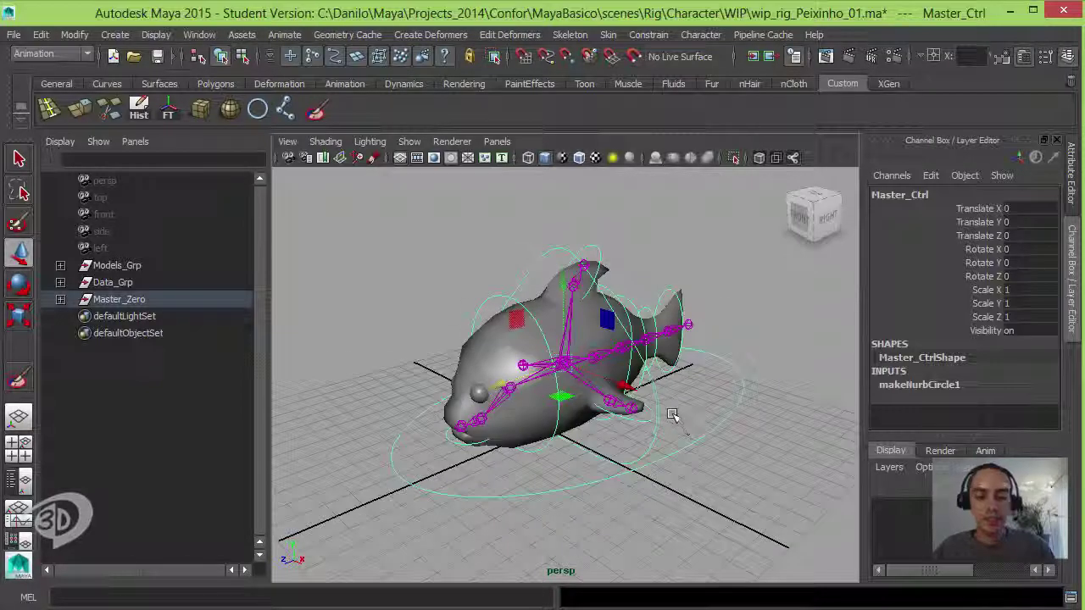
key(ctrl+a)
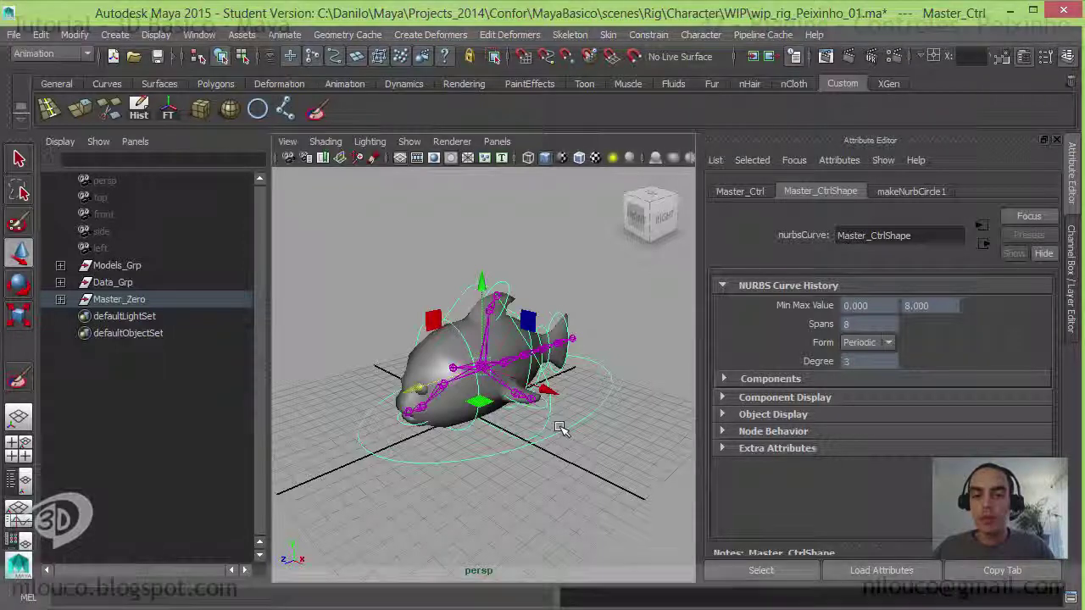
Enable Drawing Overrides on Master_CtrlShape and set its colour to yellow.
click(773, 414)
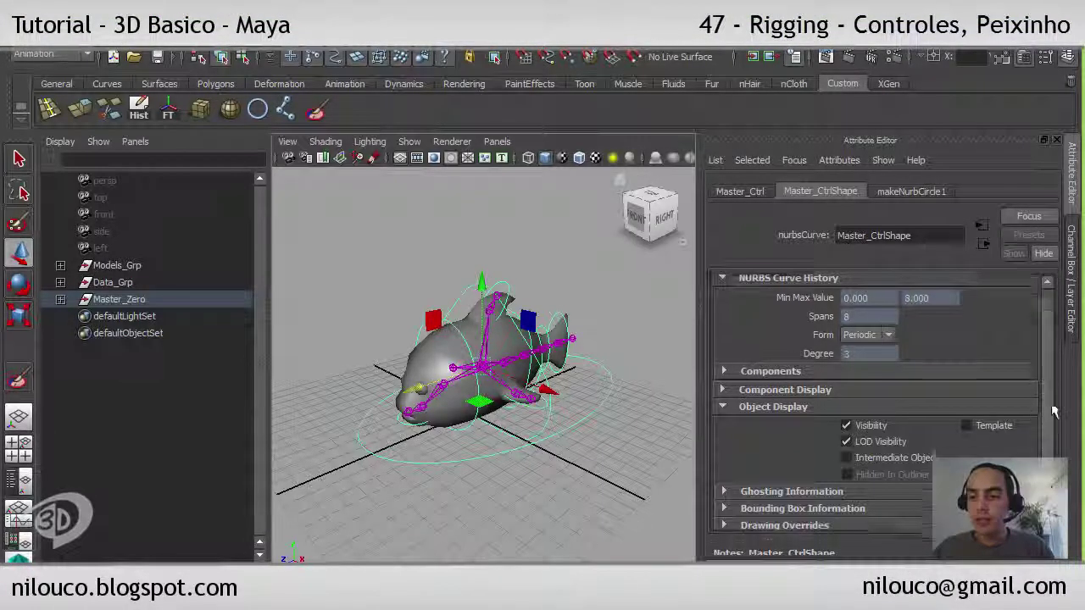
scroll(847, 475, down, 3)
click(795, 475)
scroll(795, 474, down, 5)
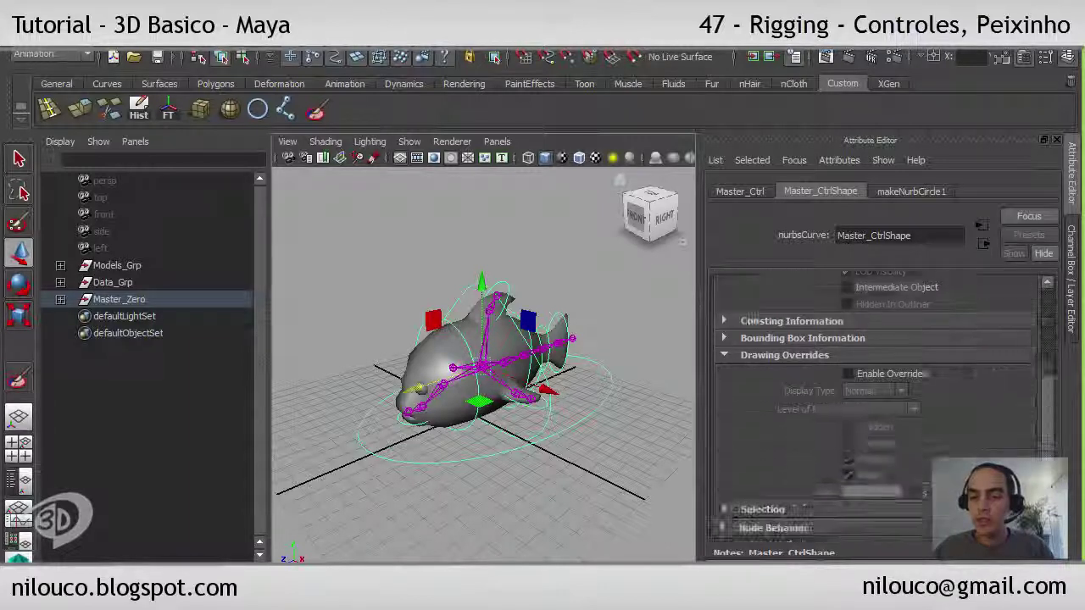
scroll(788, 407, down, 1)
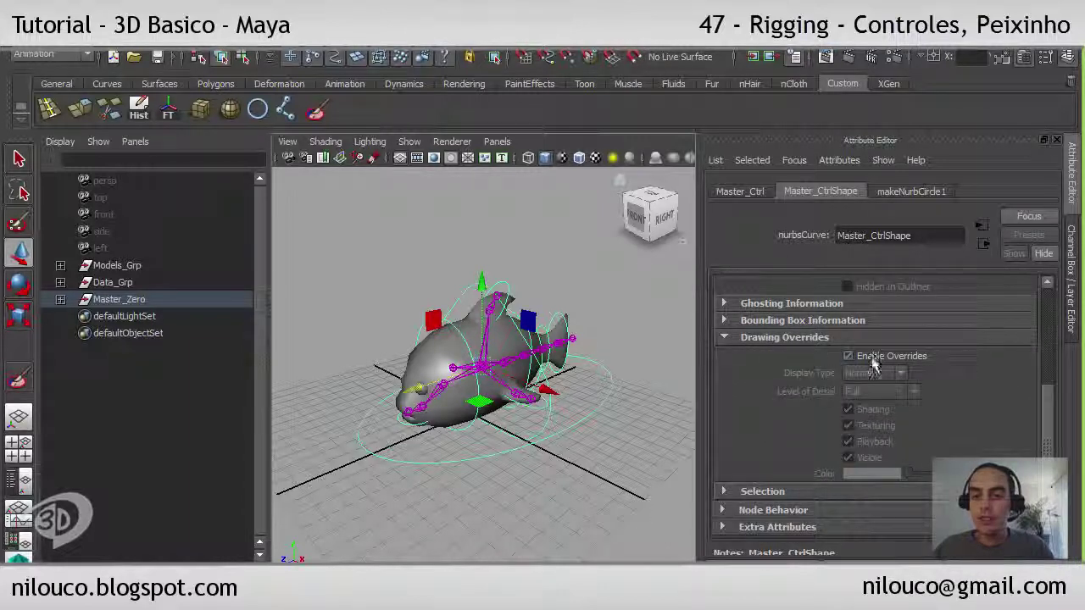
click(874, 360)
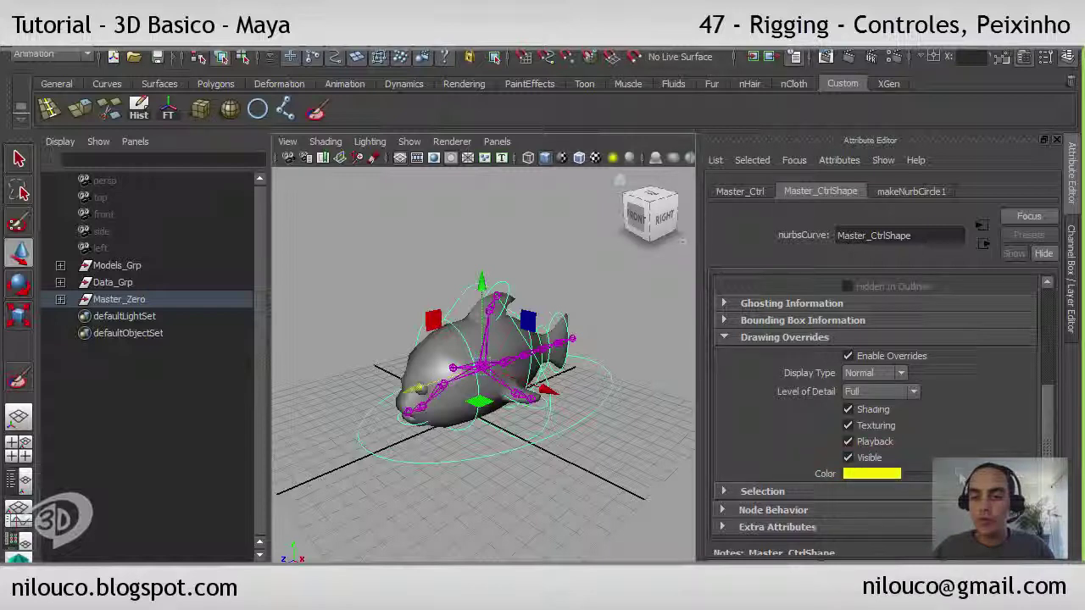
click(578, 382)
Check the yellow ring around the fish and return to the Channel Box.
click(594, 413)
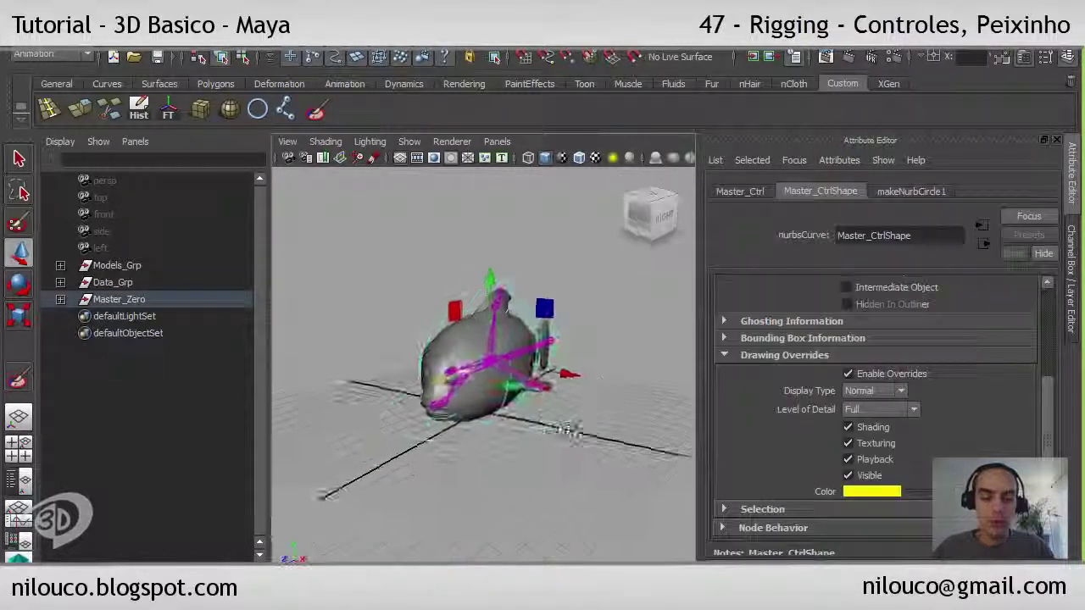
mouse_move(594, 413)
alt+mouse_down()
mouse_move(480, 329)
mouse_move(616, 339)
alt+mouse_up()
click(616, 339)
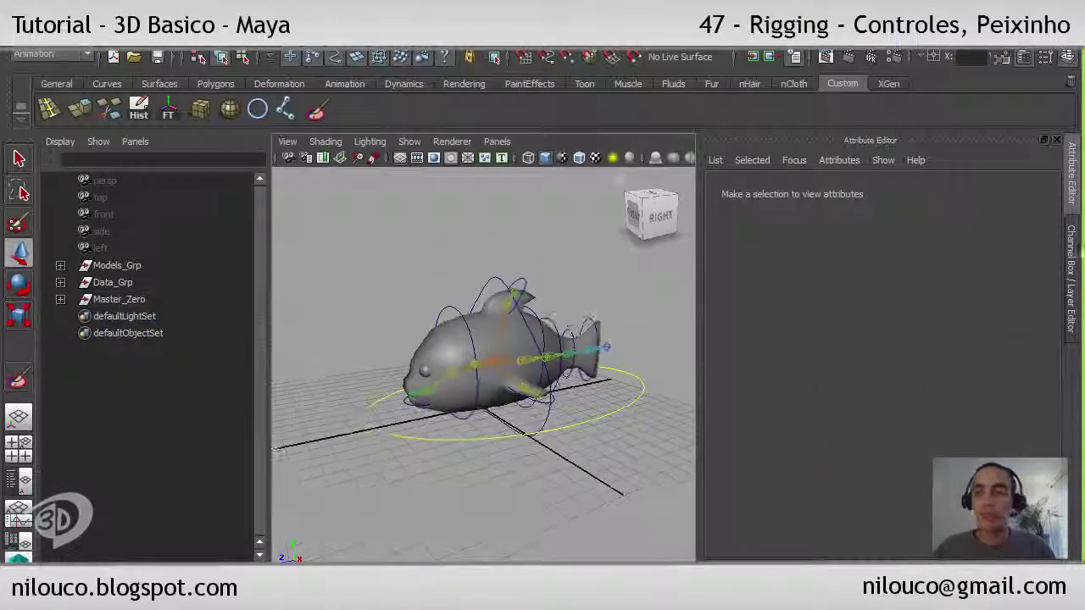
click(1069, 264)
mouse_move(534, 373)
alt+mouse_down()
mouse_move(564, 381)
mouse_move(584, 370)
alt+mouse_up()
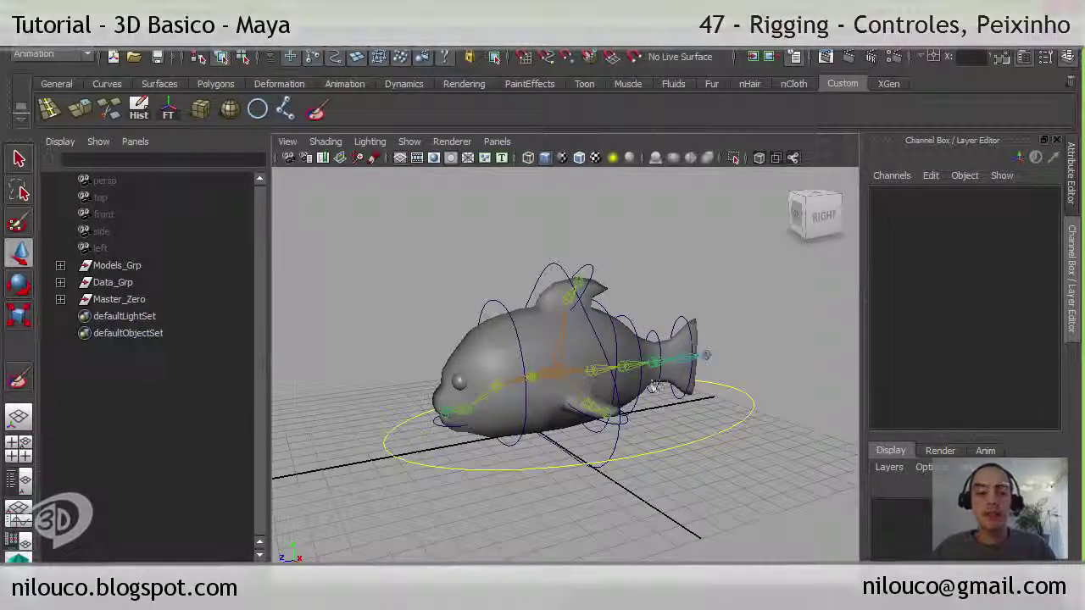
alt+drag(596, 432, 592, 405)
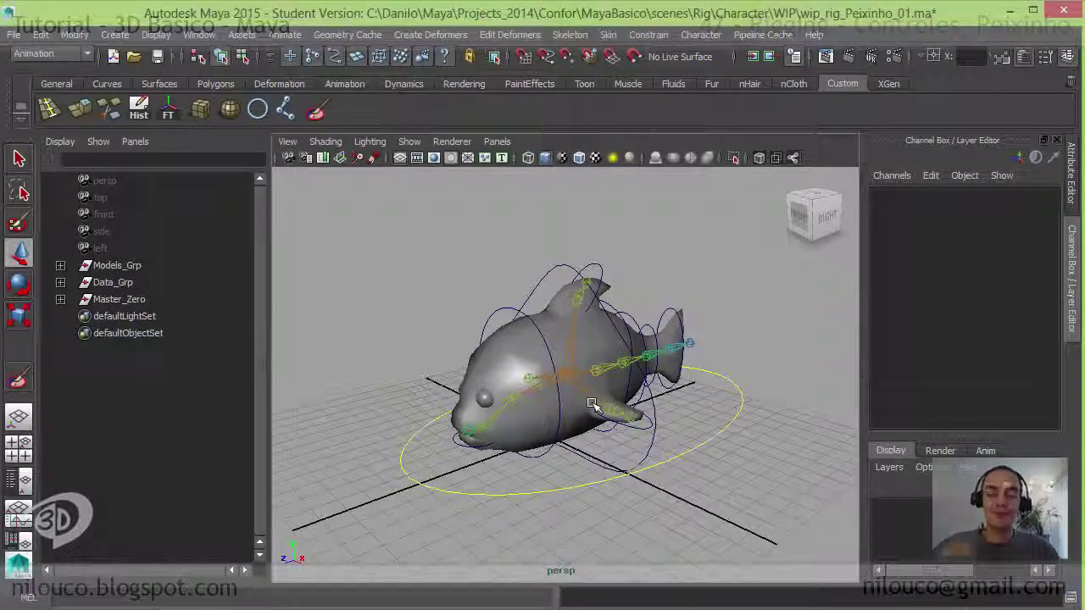